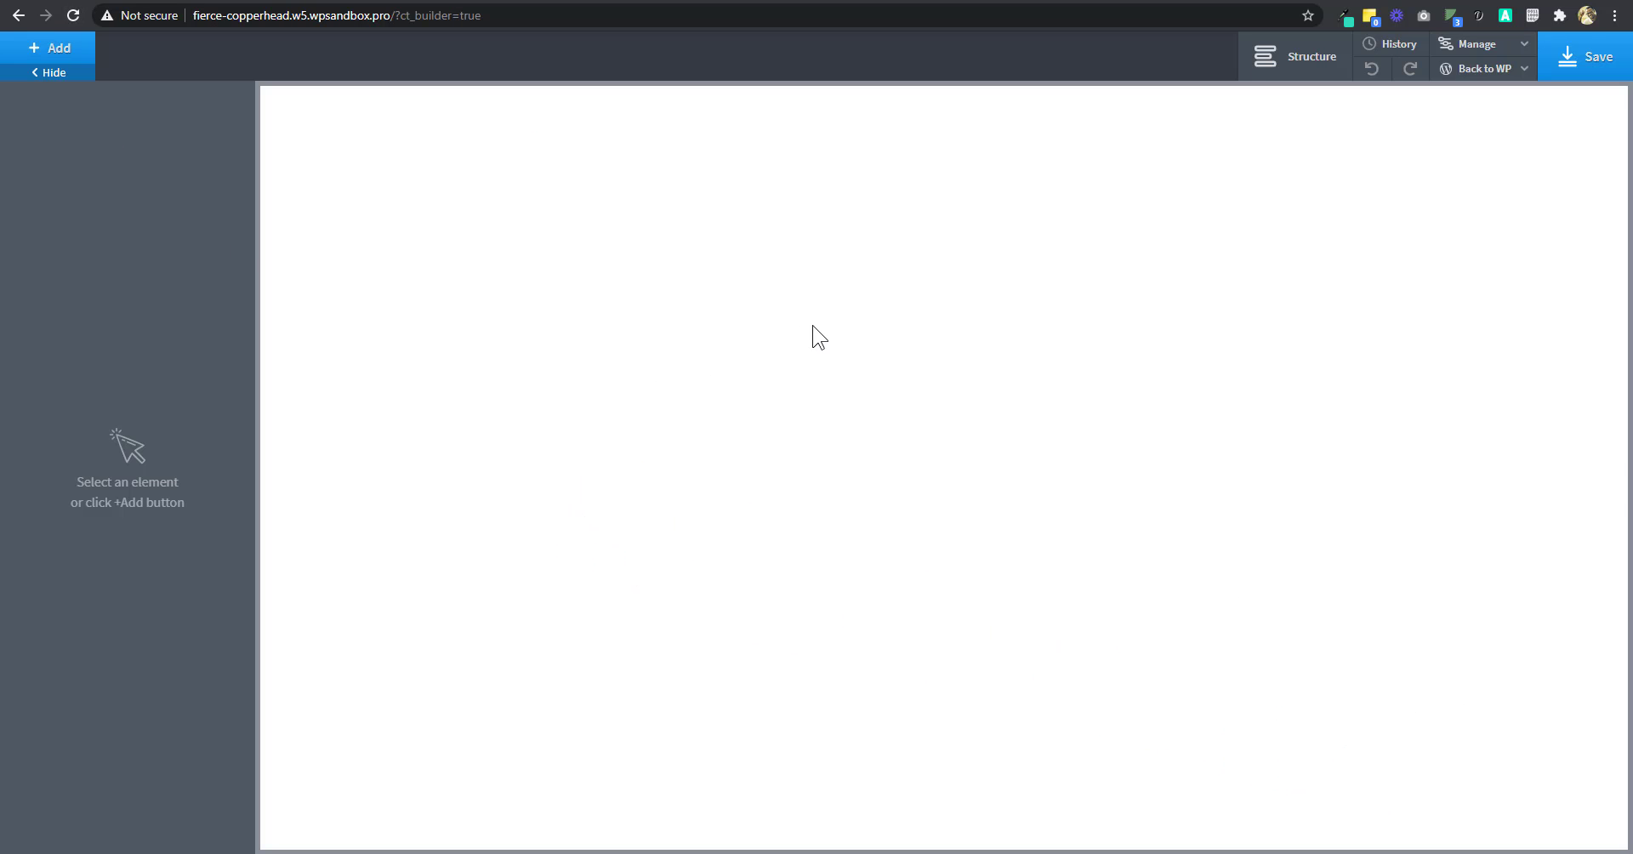
Add a section to the blank page, show the page structure, and insert a text element inside the section
left_click(63, 53)
left_click(51, 220)
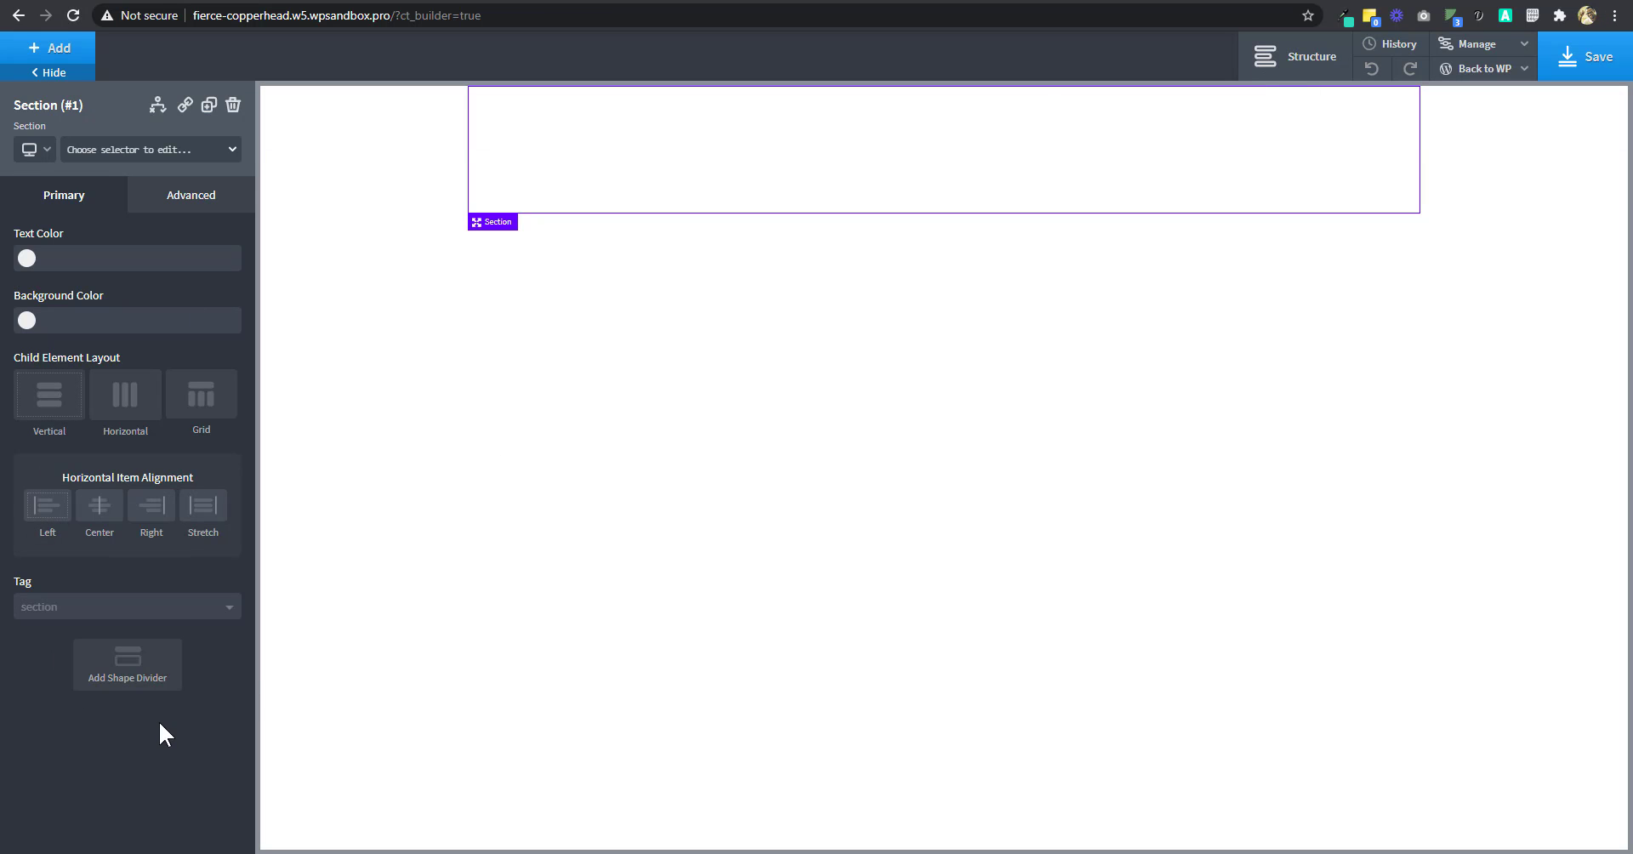
left_click(1295, 56)
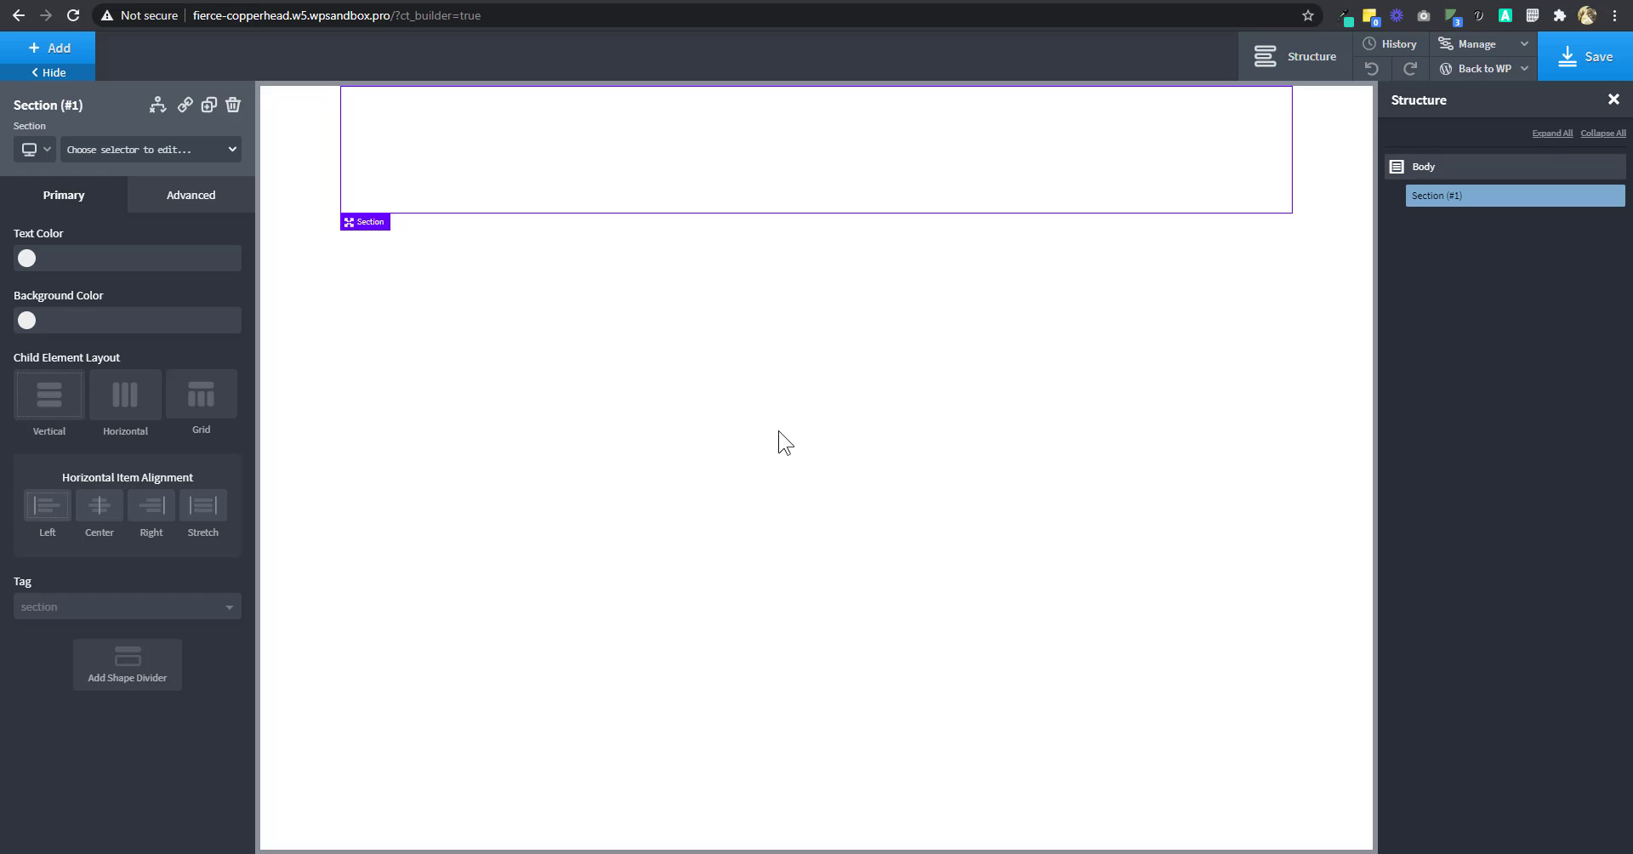
left_click(51, 51)
left_click(175, 348)
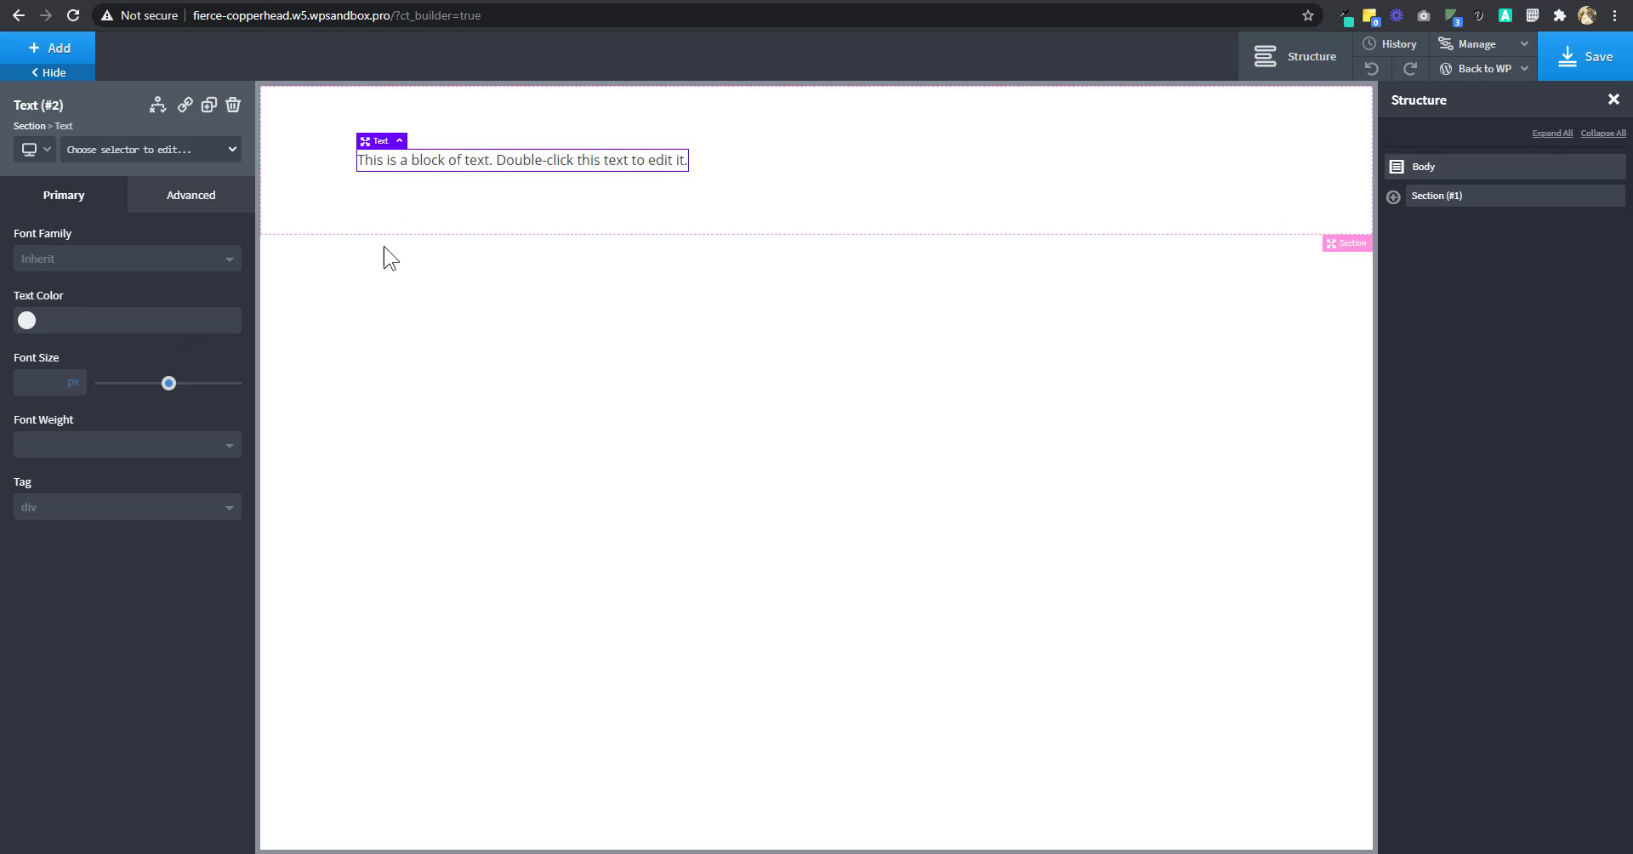
Replace the placeholder text of the text element with "SUBSCRIBE"
double_click(518, 160)
key("ctrl+a")
type("subs")
key("ctrl+a")
type("SUBS")
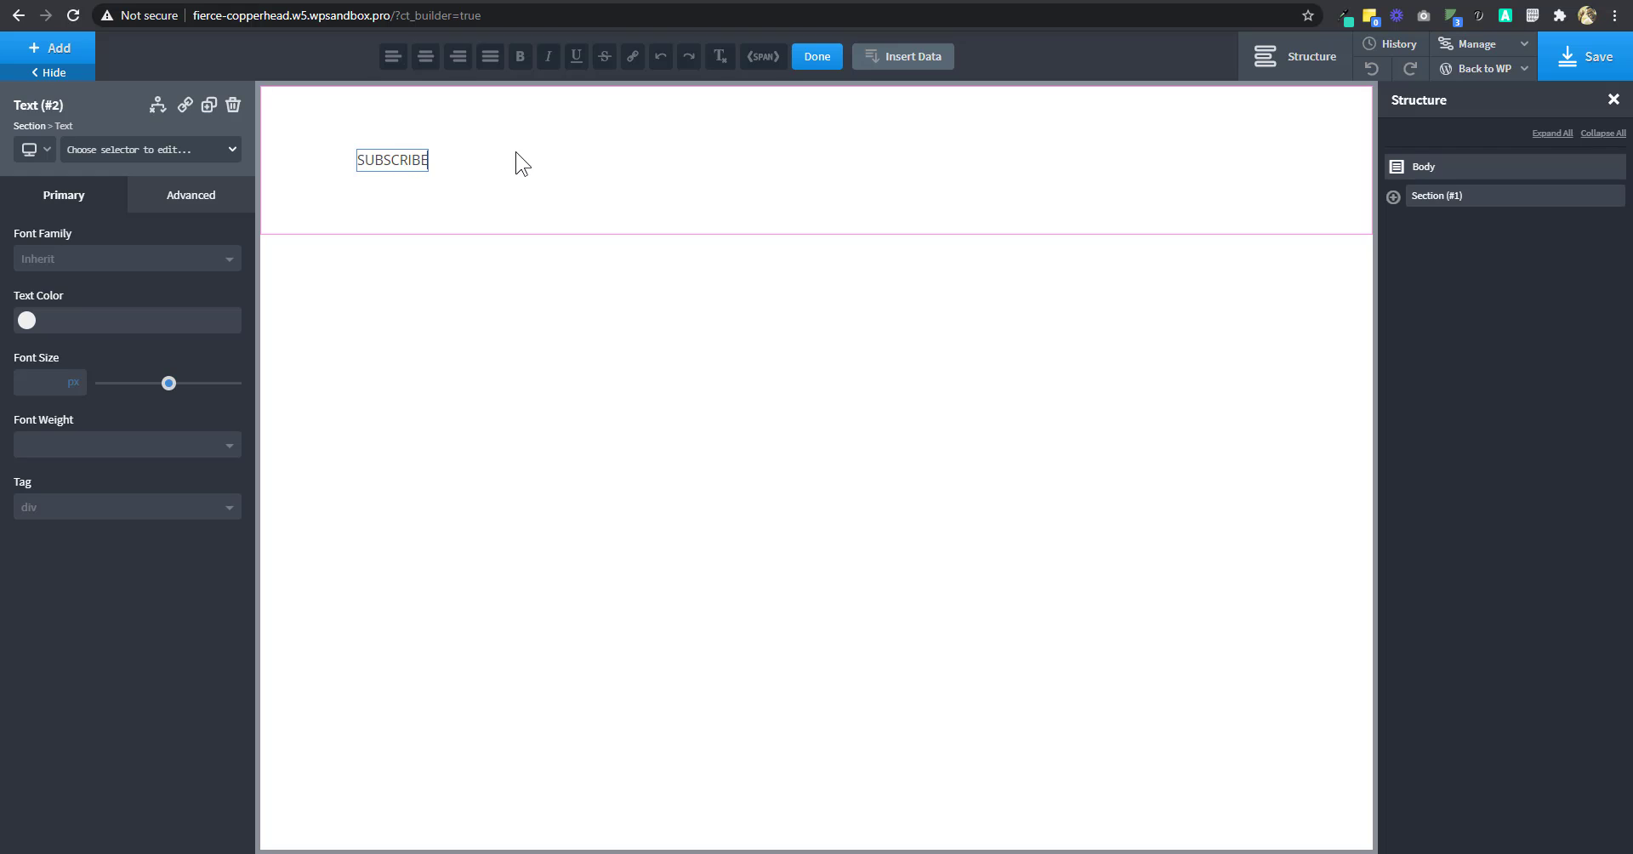
Style the SUBSCRIBE text with the Poppins font, font weight 700 and 2 px letter spacing
left_click(180, 201)
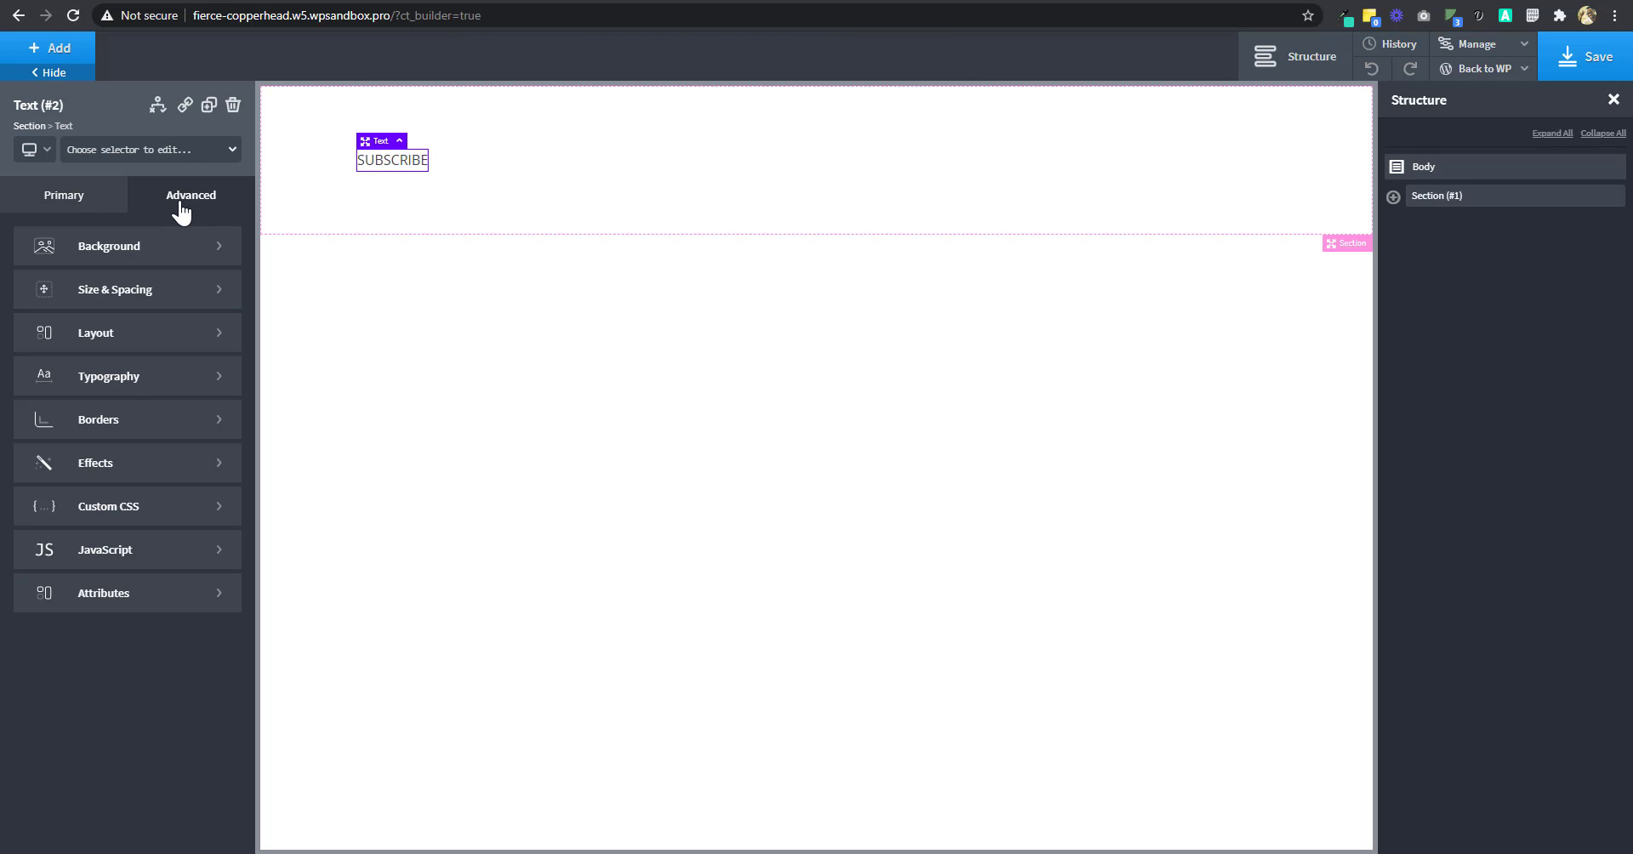
left_click(127, 387)
left_click(92, 304)
type("P")
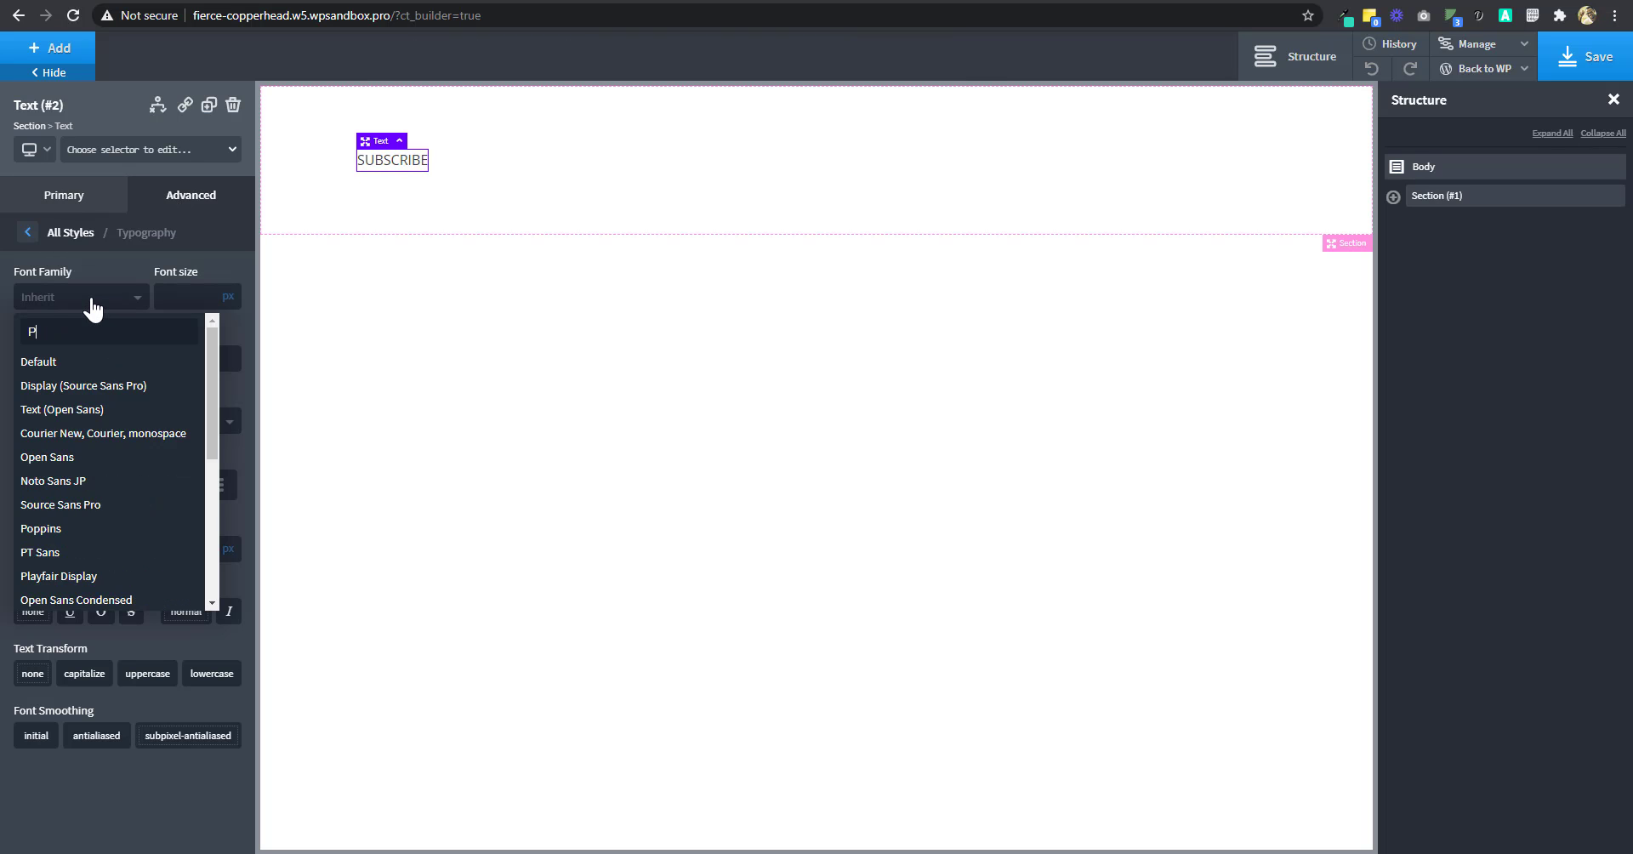
type("OPPIN")
left_click(74, 434)
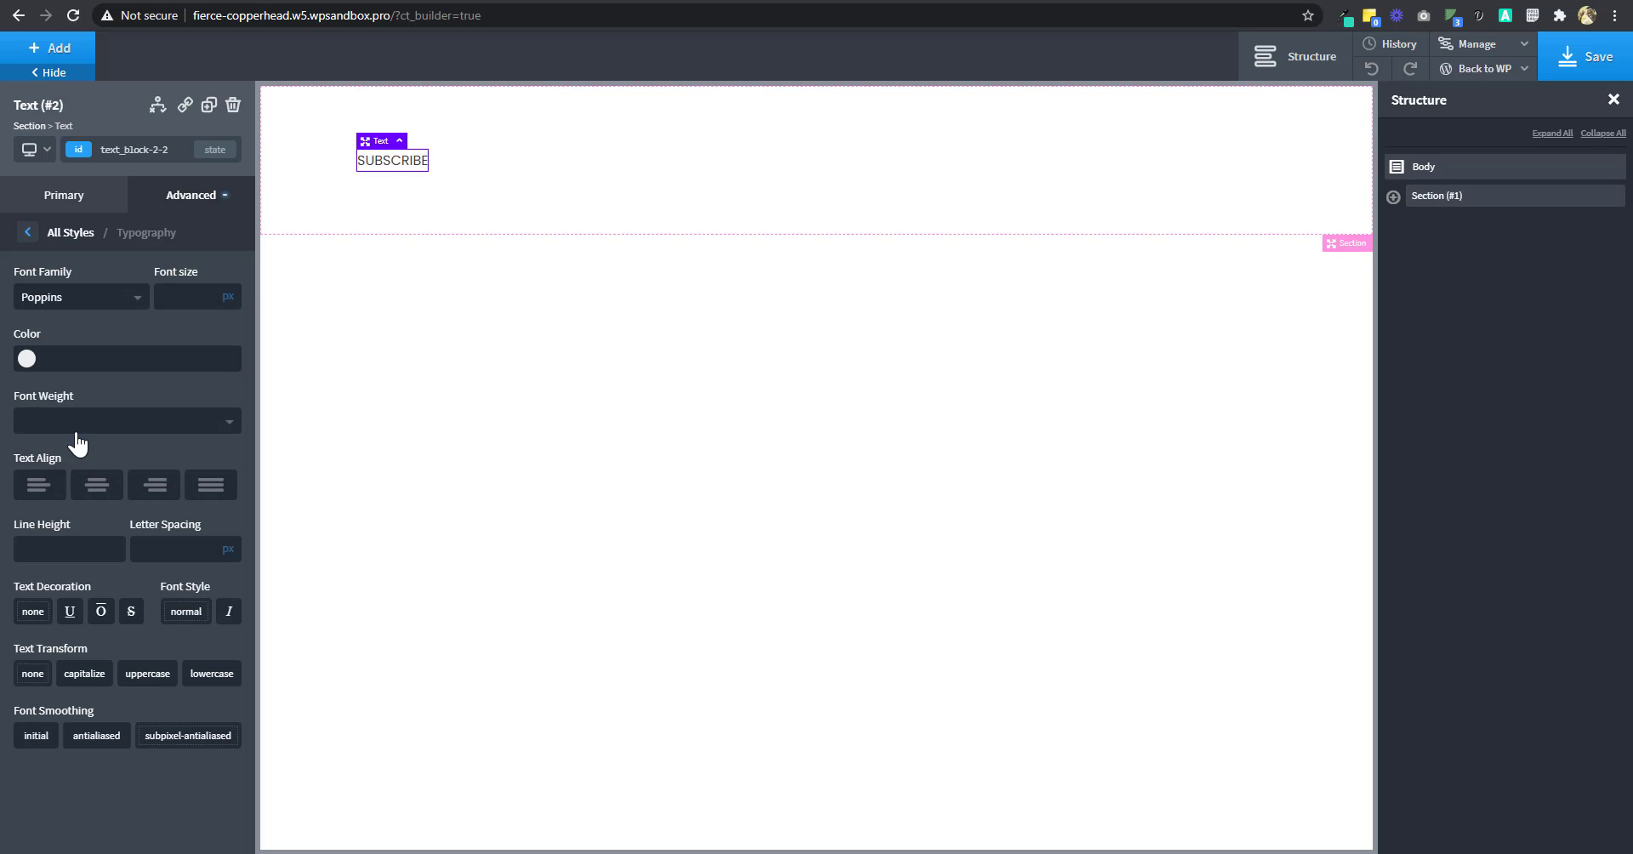
left_click(124, 425)
left_click(118, 613)
type("2")
Wrap the SUBSCRIBE text element in a div within the section's structure
left_click(1393, 197)
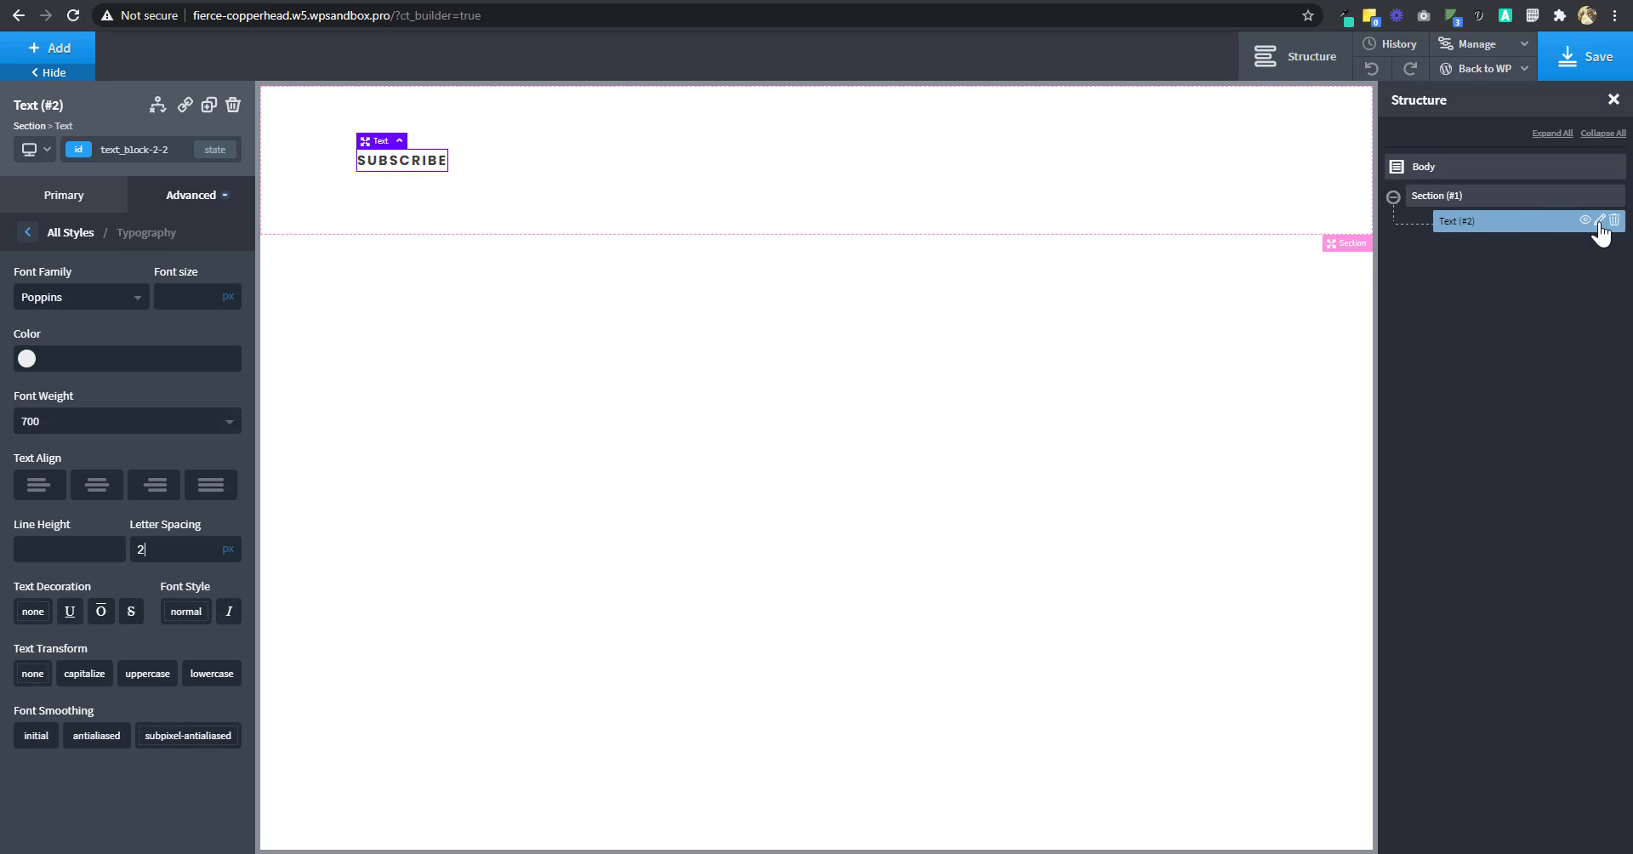
mouse_move(1600, 224)
left_click(1524, 285)
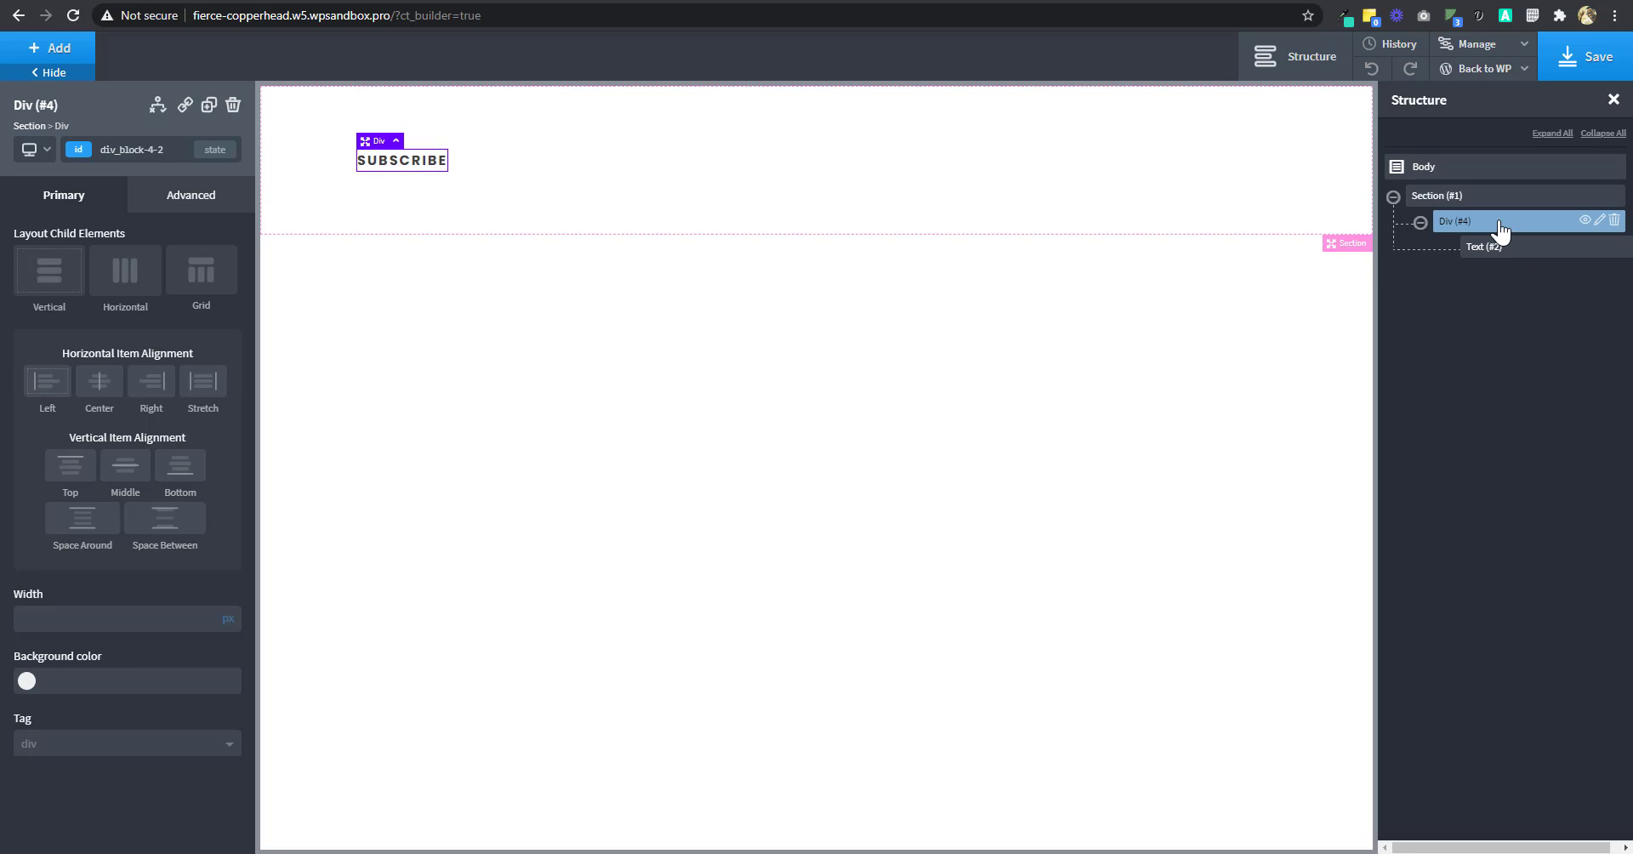
Set the div's padding to 16 px at top and bottom and 48 px at left and right
left_click(186, 195)
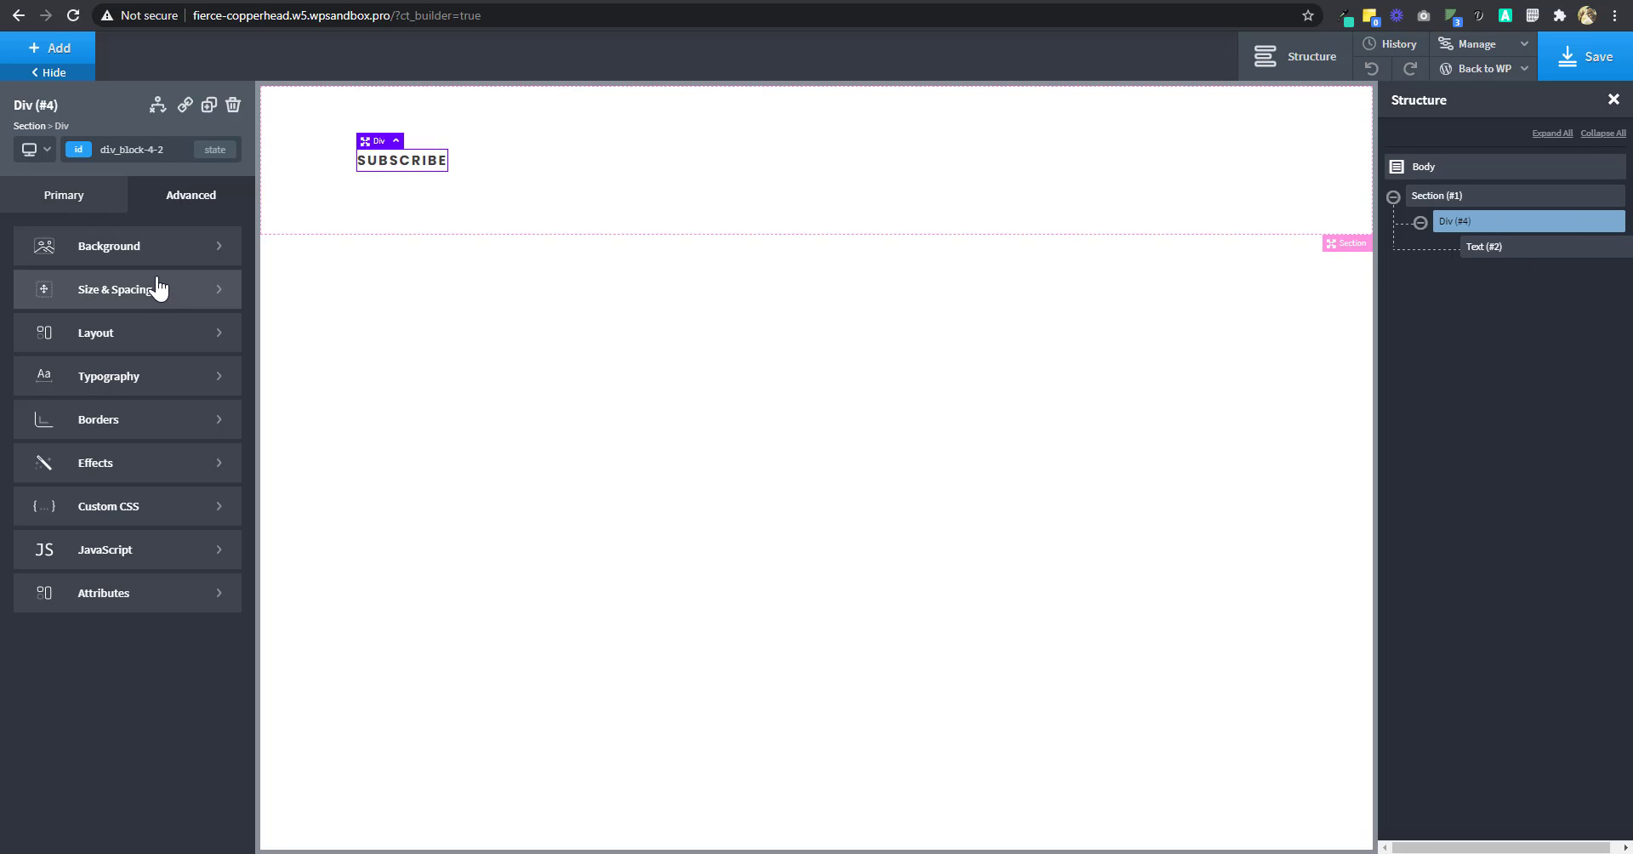
left_click(158, 290)
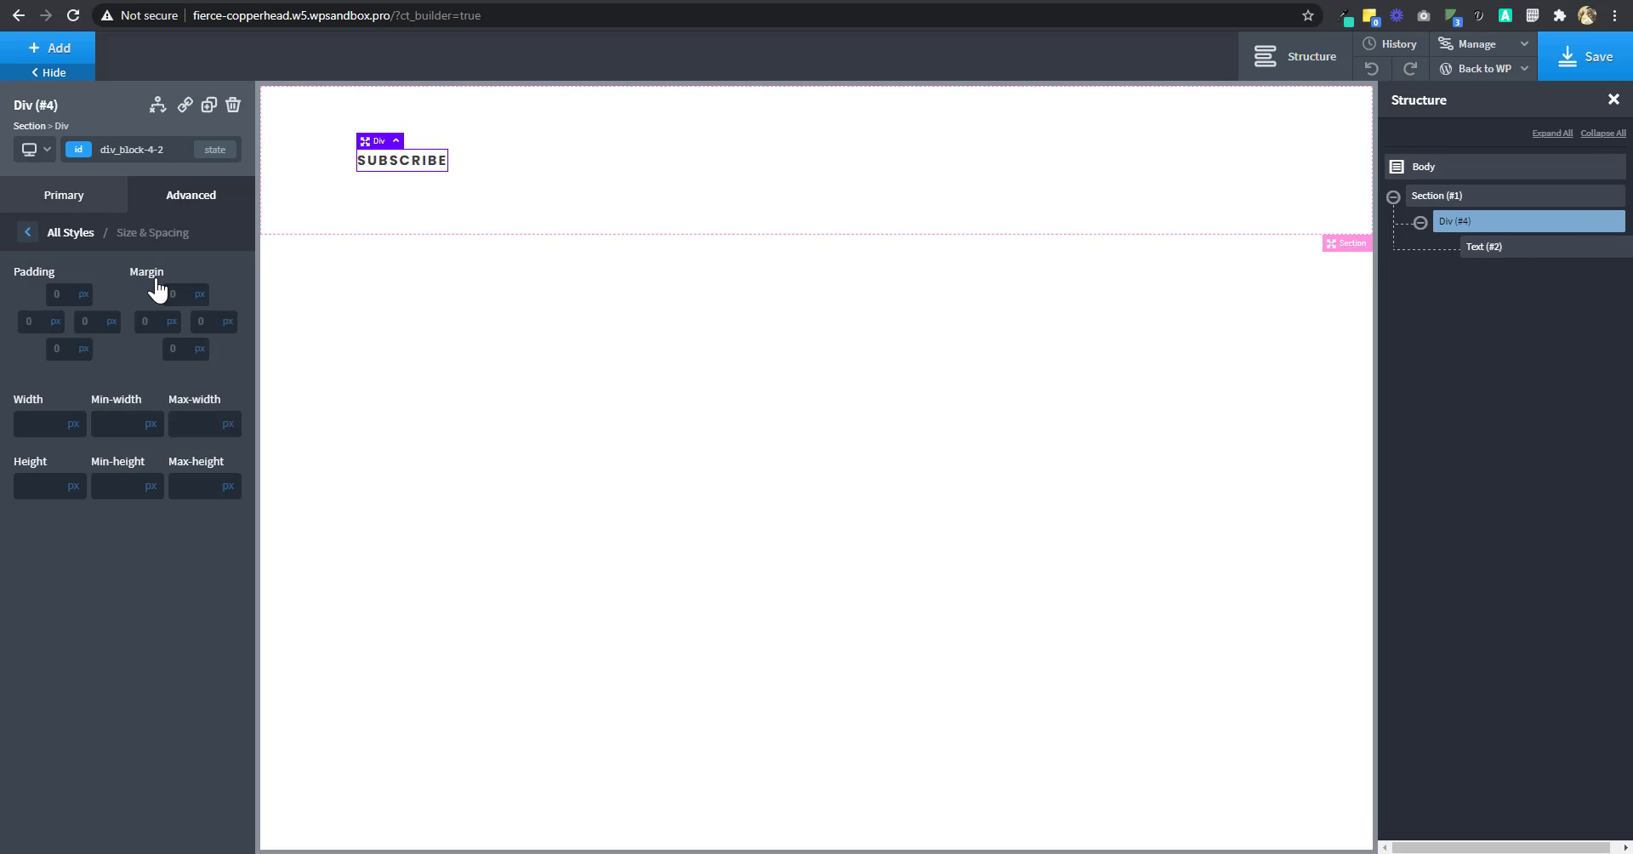
left_click(59, 302)
type("16")
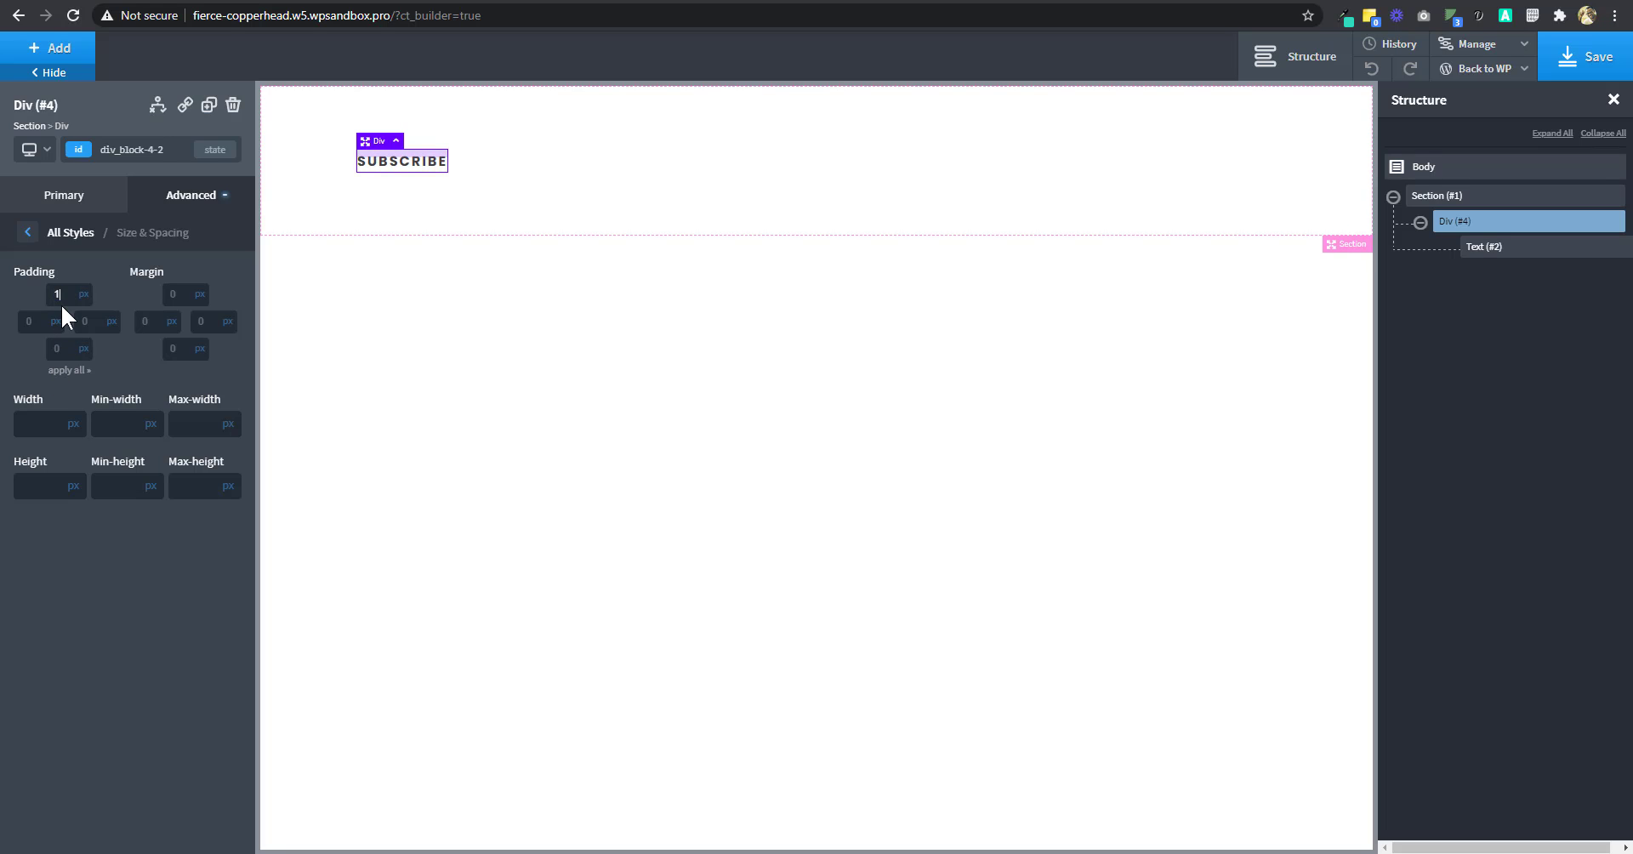
left_click(61, 351)
type("16")
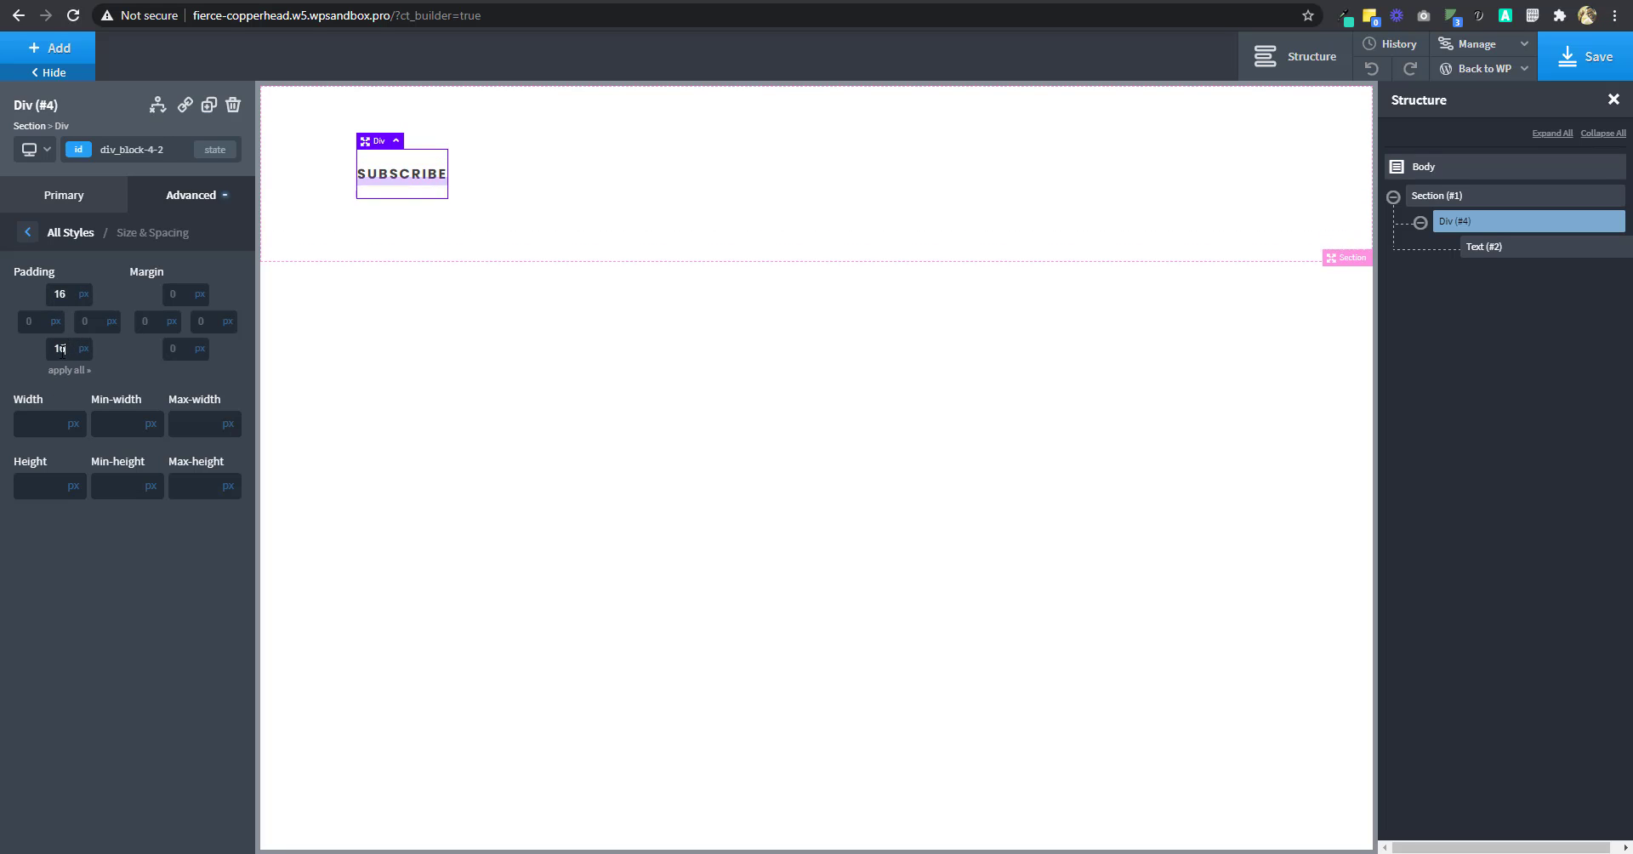
type("48")
left_click(30, 322)
type("48")
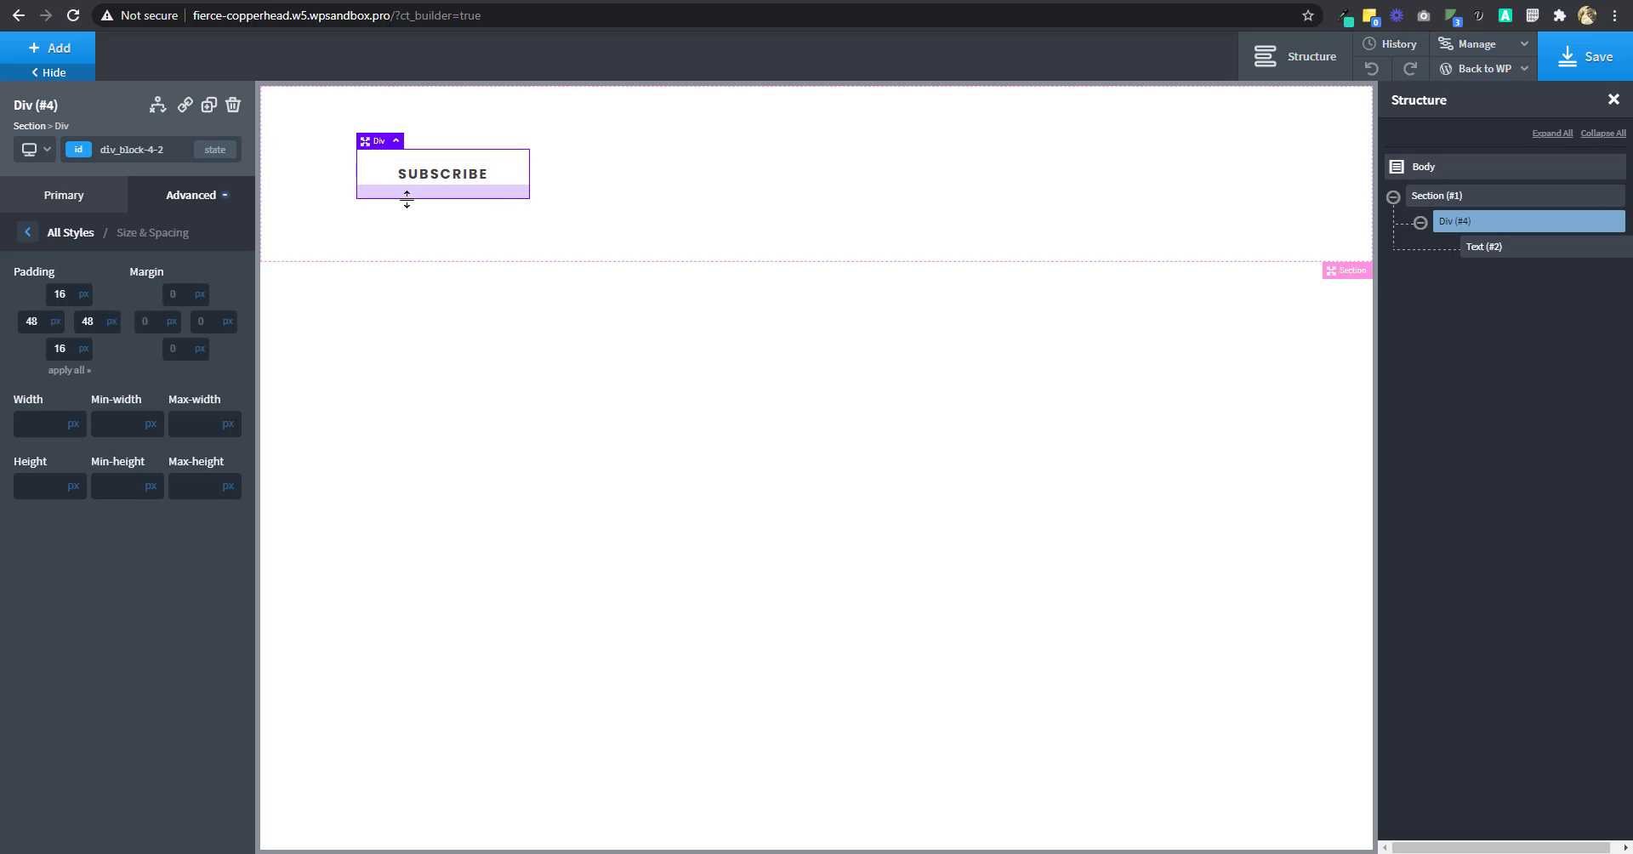
Give the div the global purple colour as its background
left_click(200, 204)
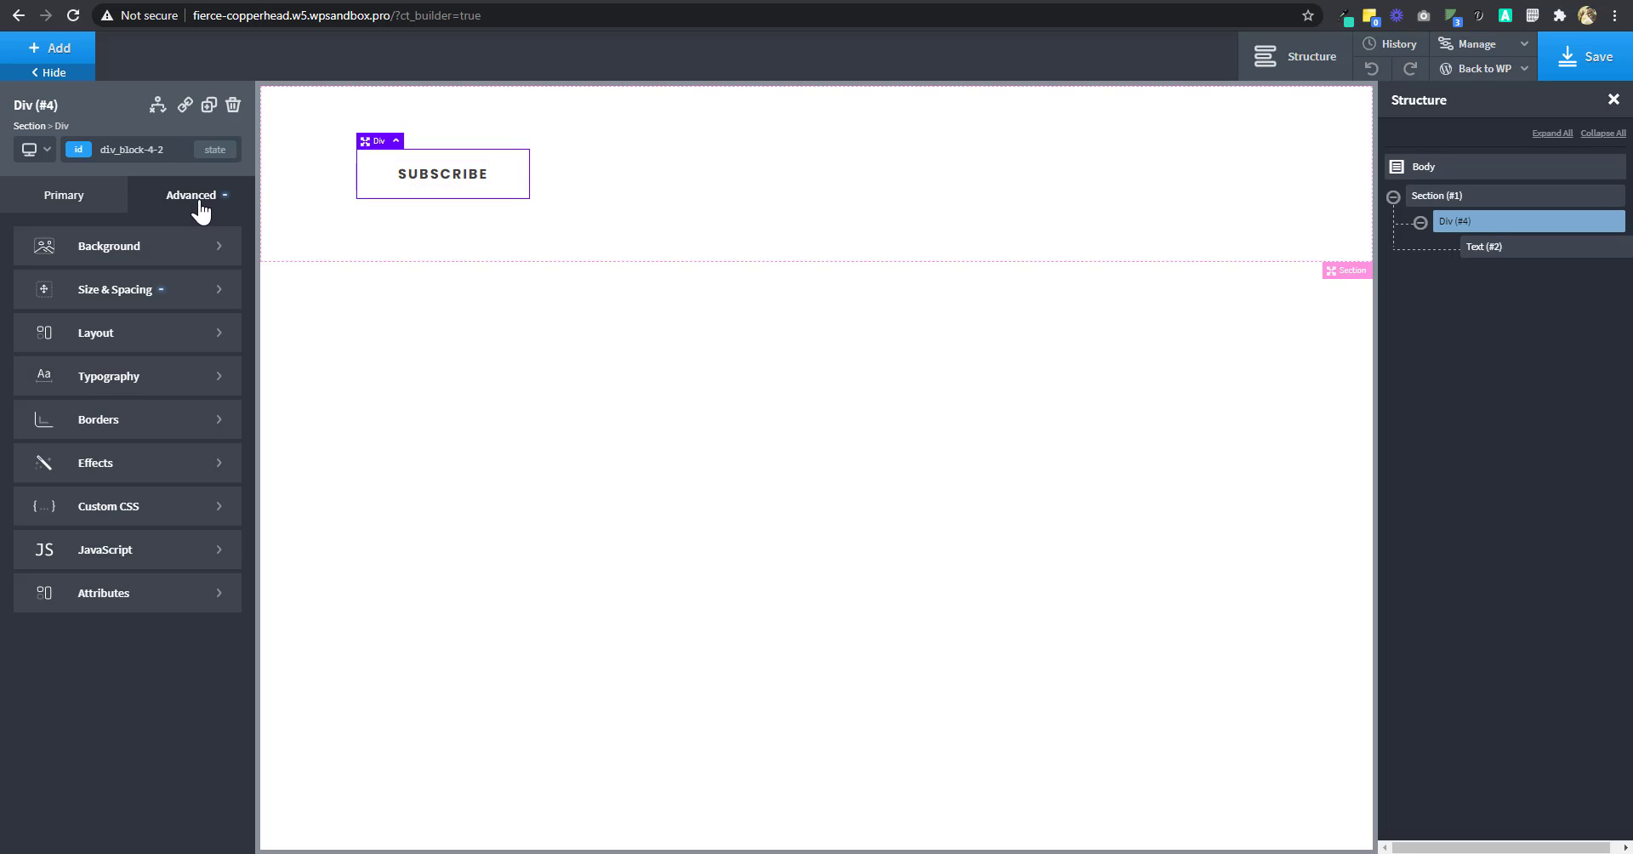
left_click(168, 252)
left_click(27, 296)
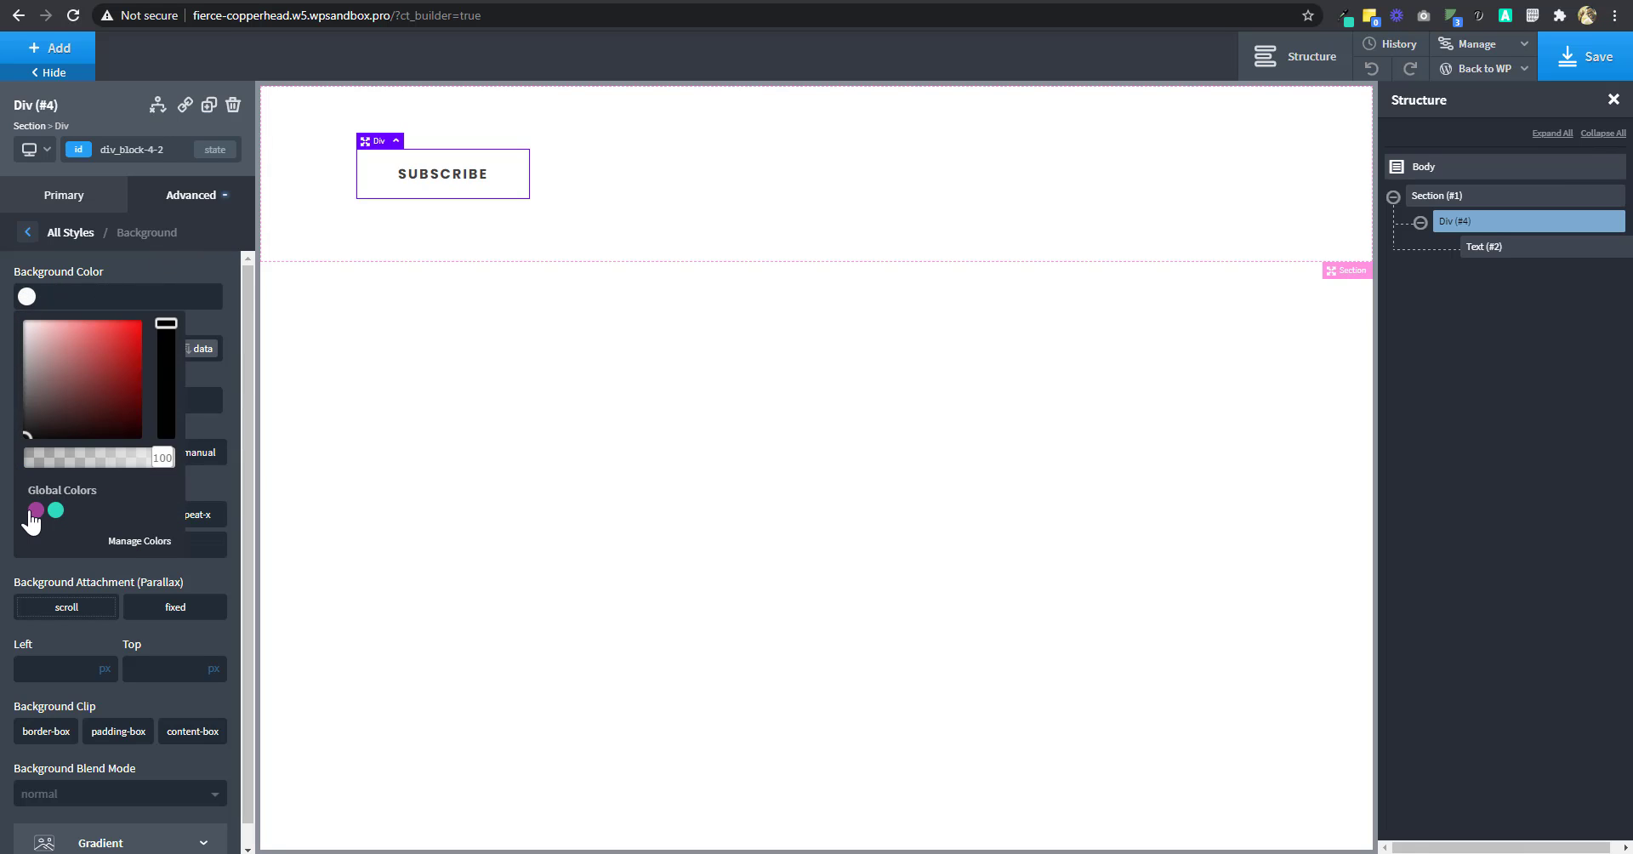
left_click(34, 511)
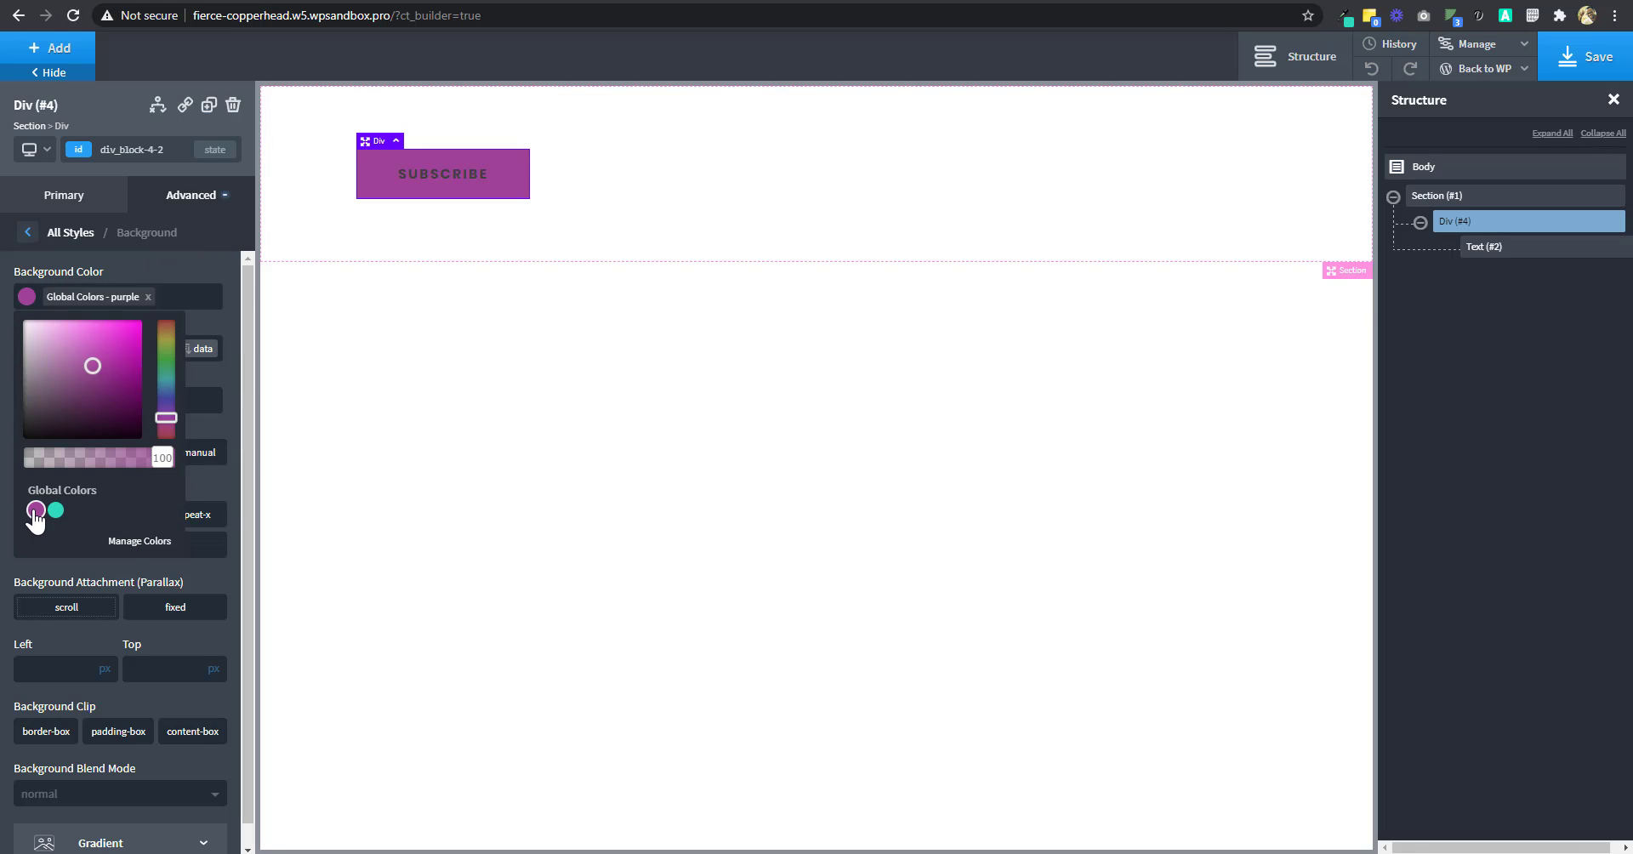
Set the div's text colour to white (#ffffff) in its typography styles
left_click(210, 197)
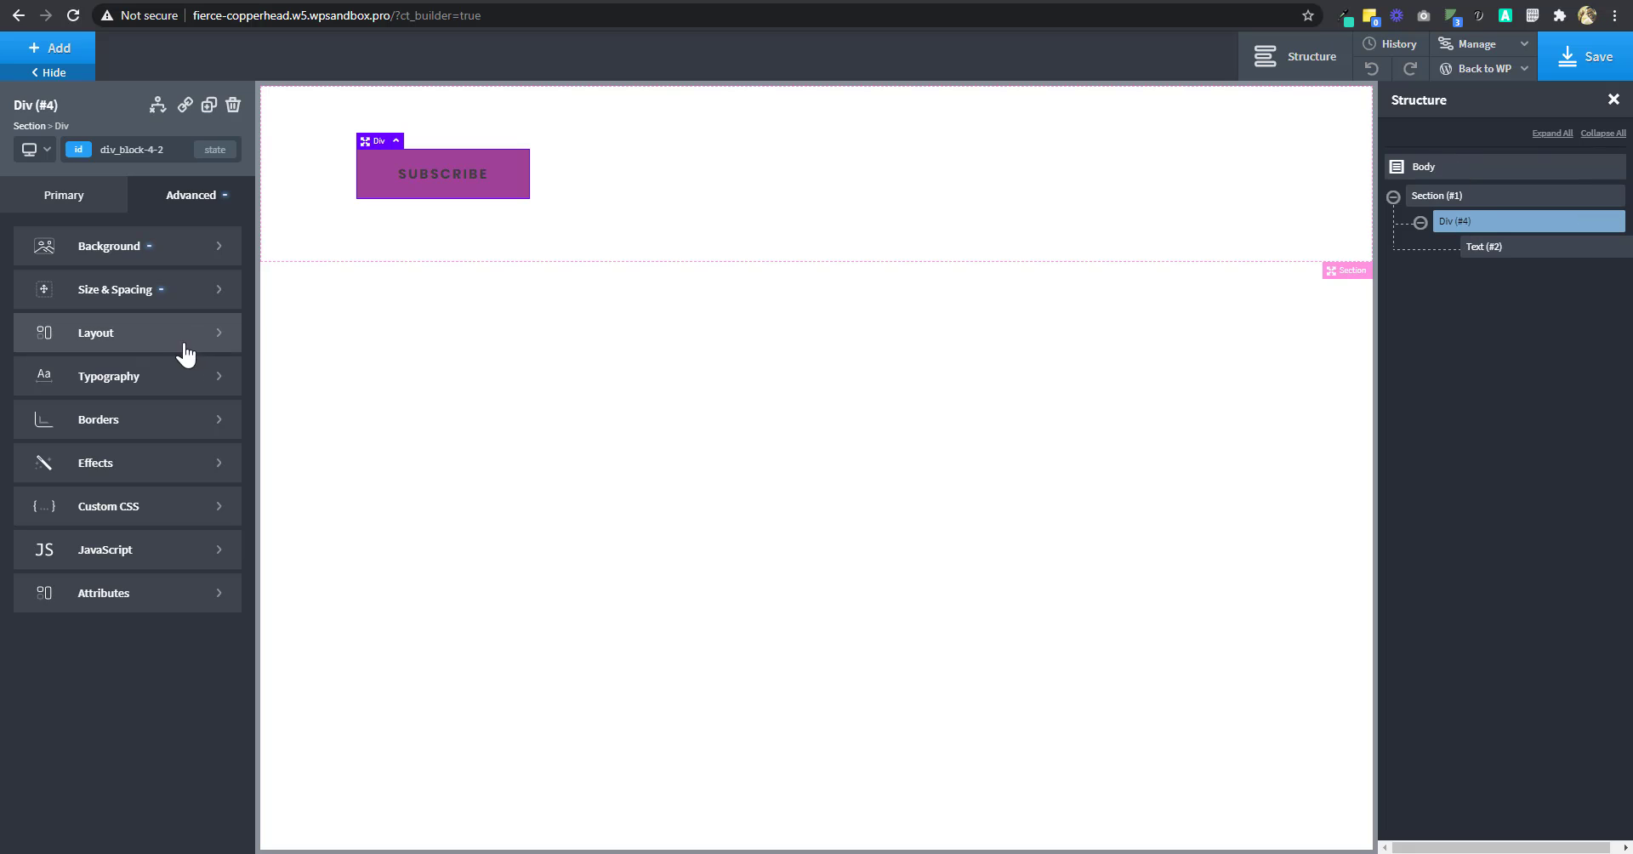
left_click(112, 387)
left_click(26, 358)
left_click_drag(51, 441, 4, 361)
left_click(4, 361)
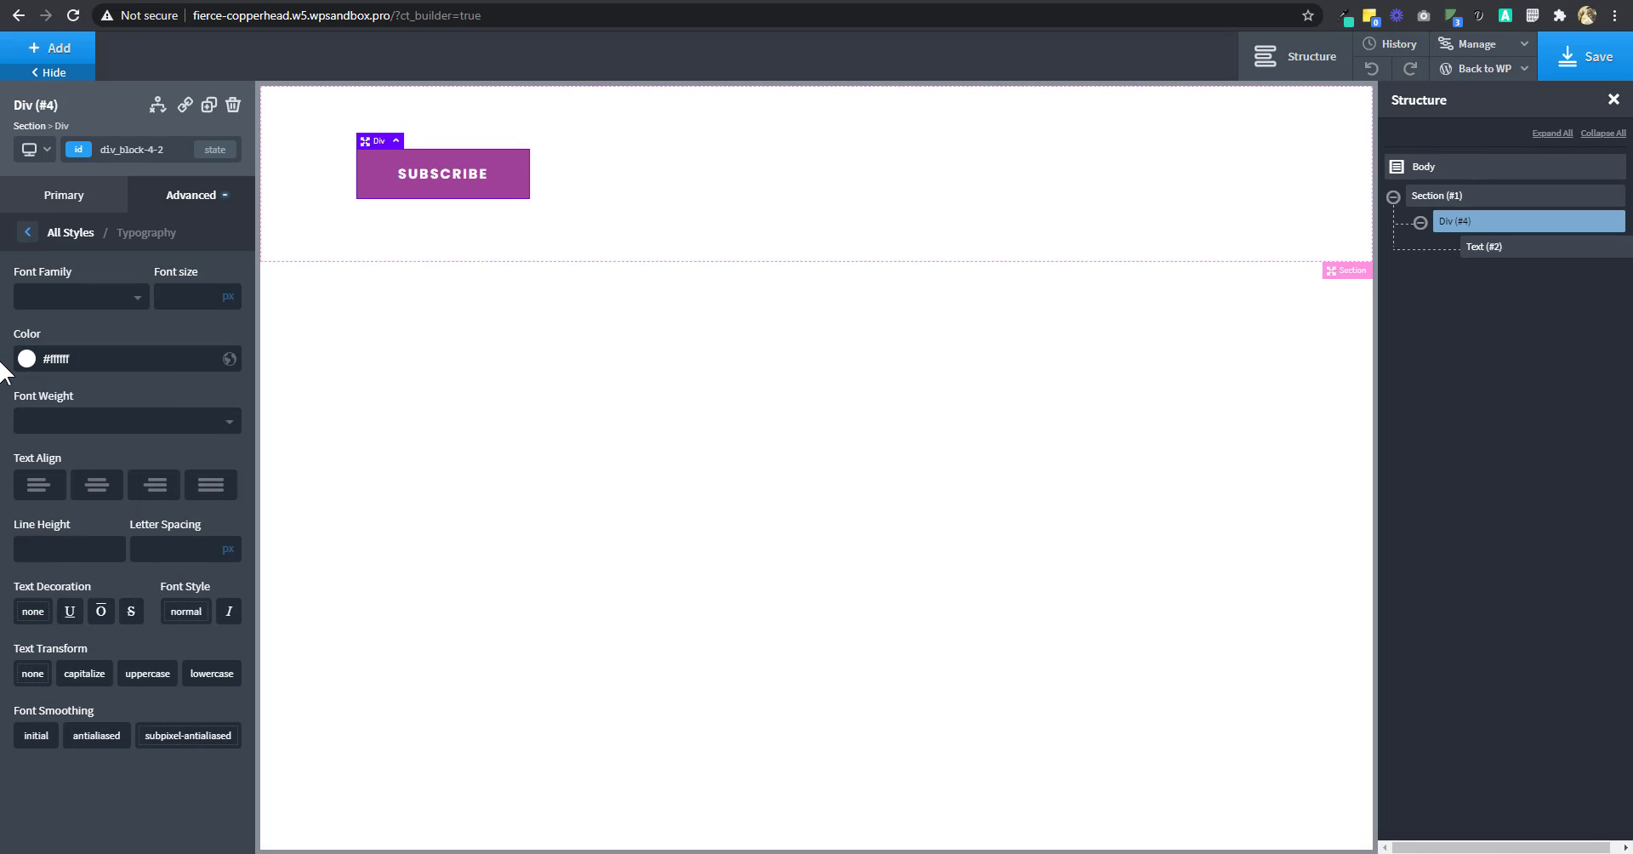
left_click(27, 232)
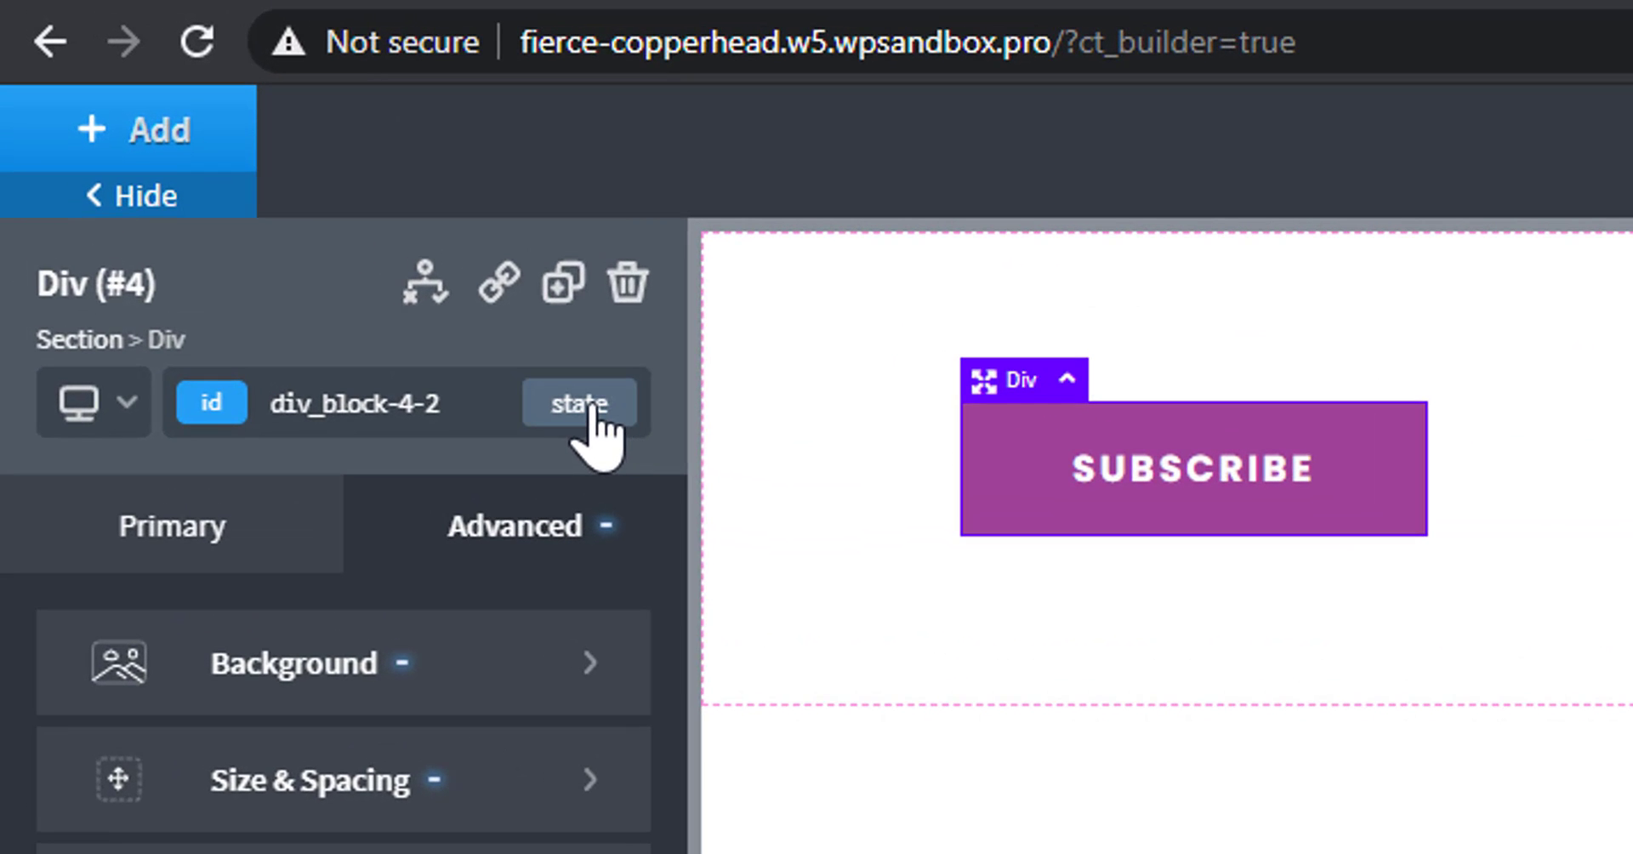
Switch the div to its :before state and apply the global turquoise colour as background
left_click(591, 406)
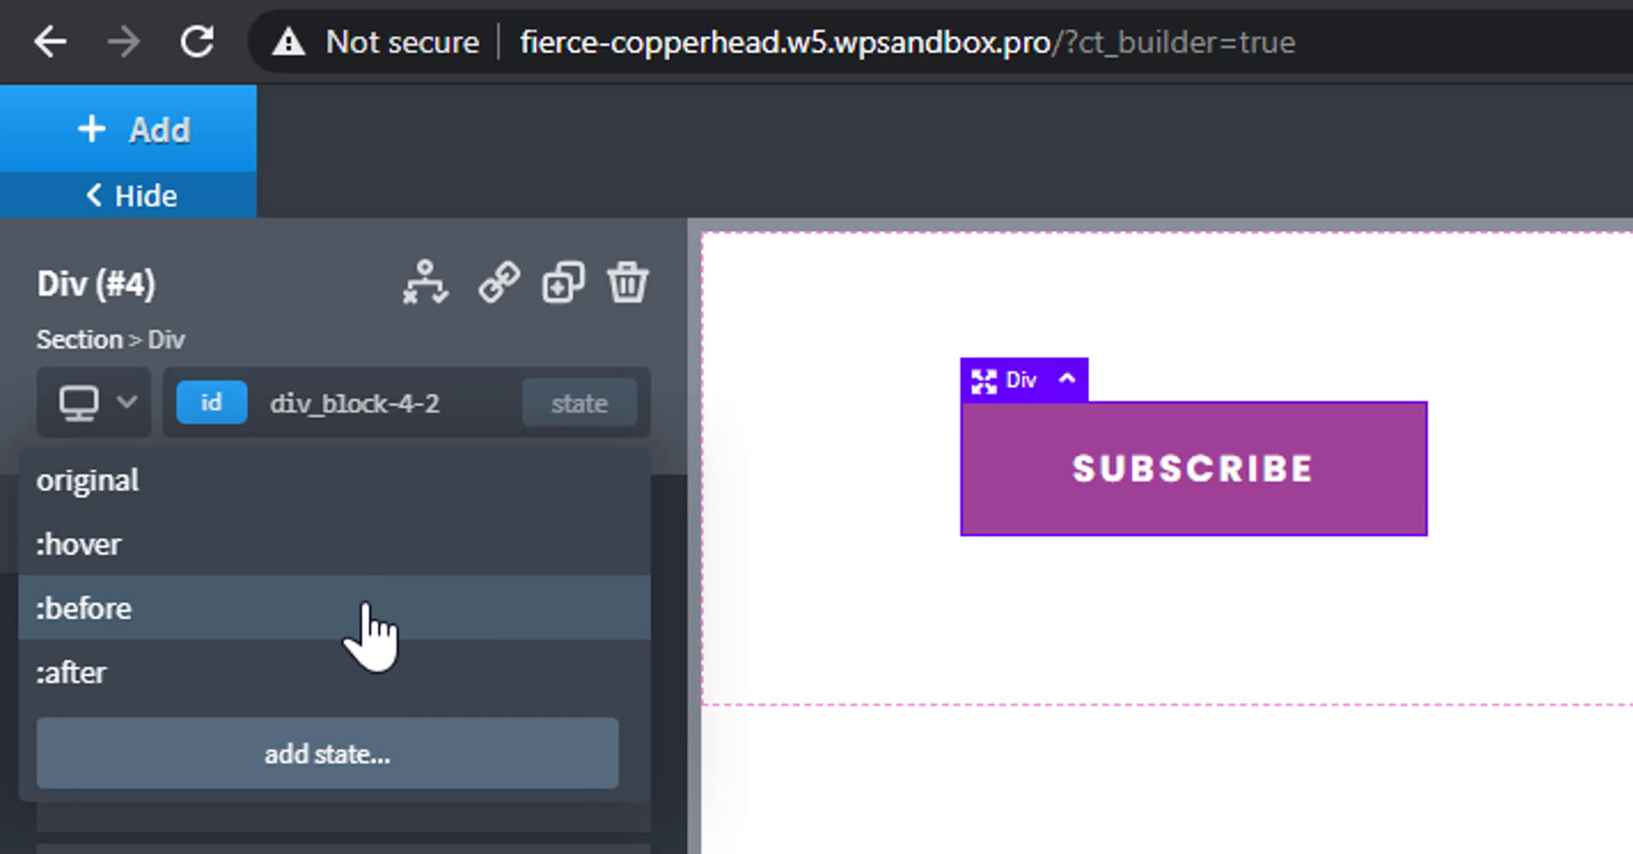
left_click(364, 604)
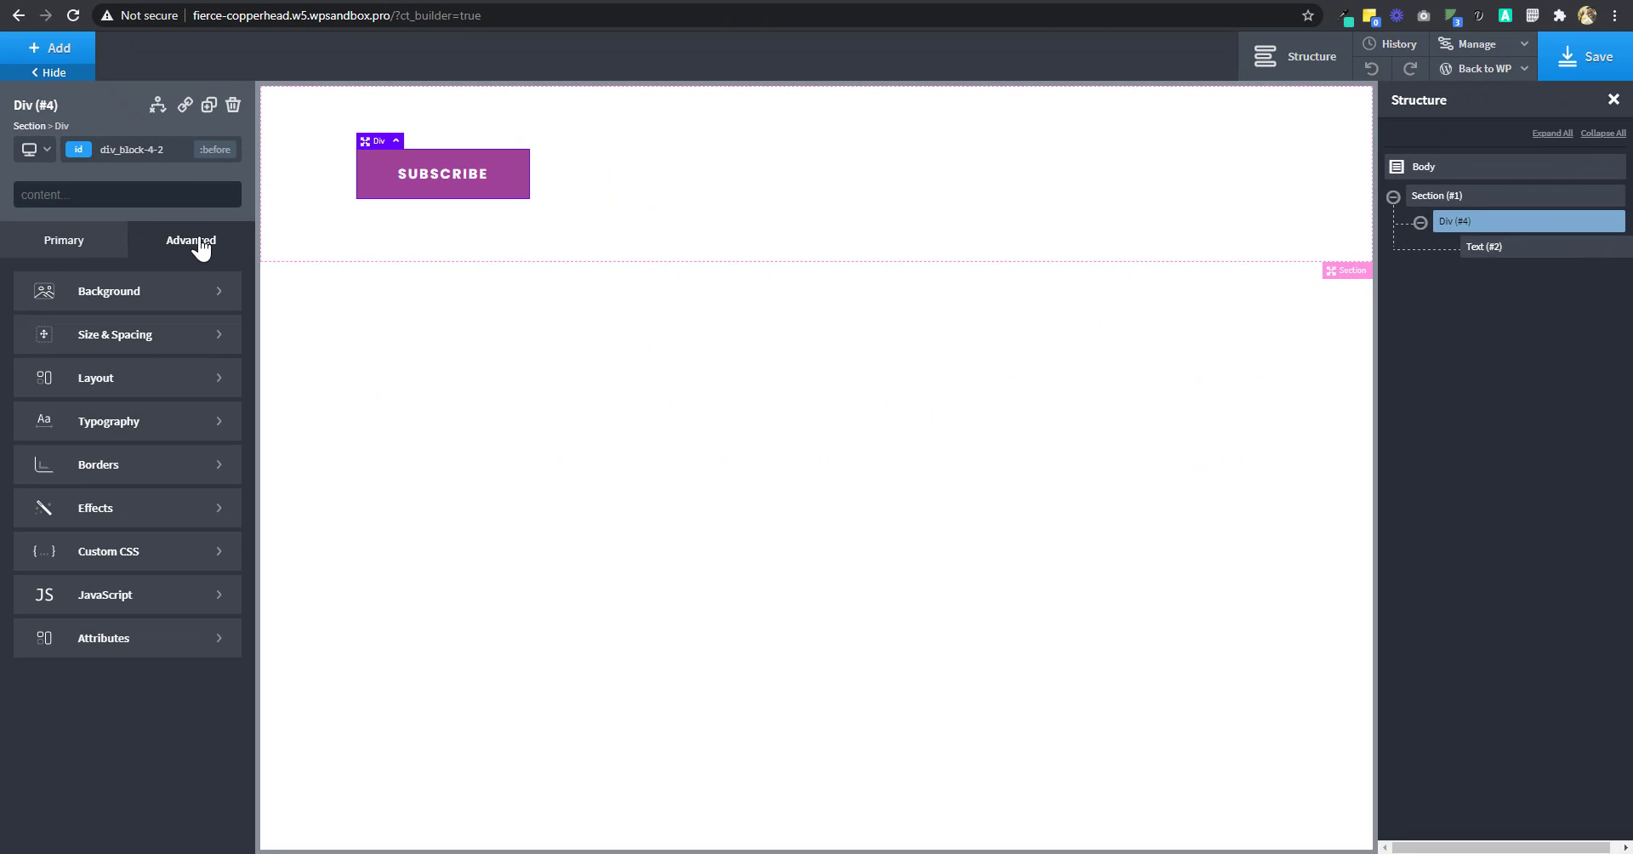
left_click(141, 293)
left_click(26, 342)
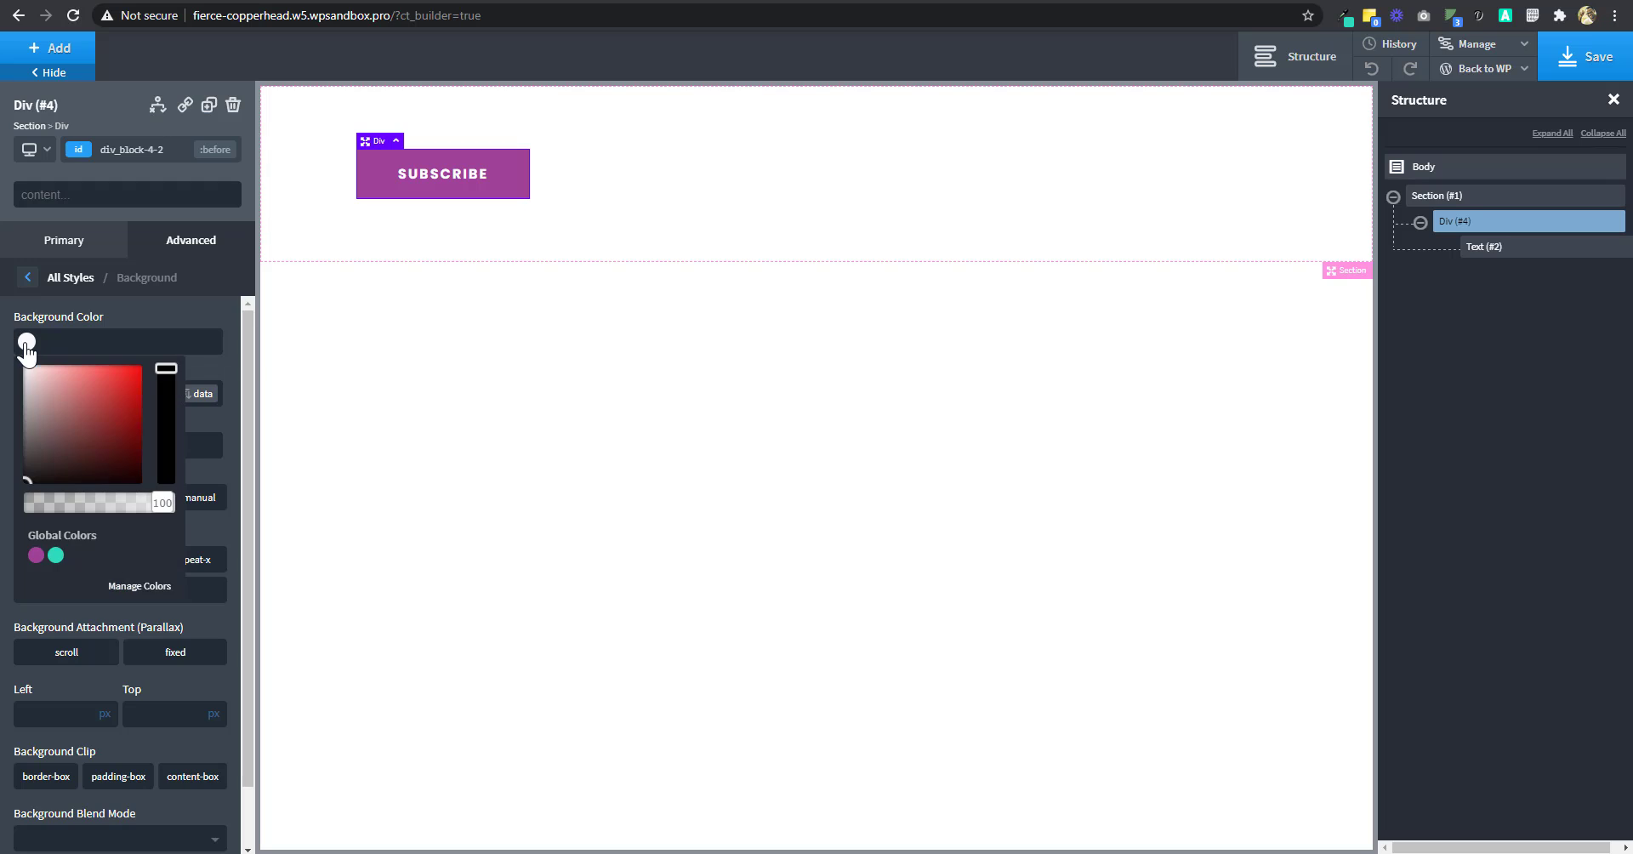
left_click(55, 556)
Set the :before element's width to 100% and give it a small fixed height
left_click(199, 241)
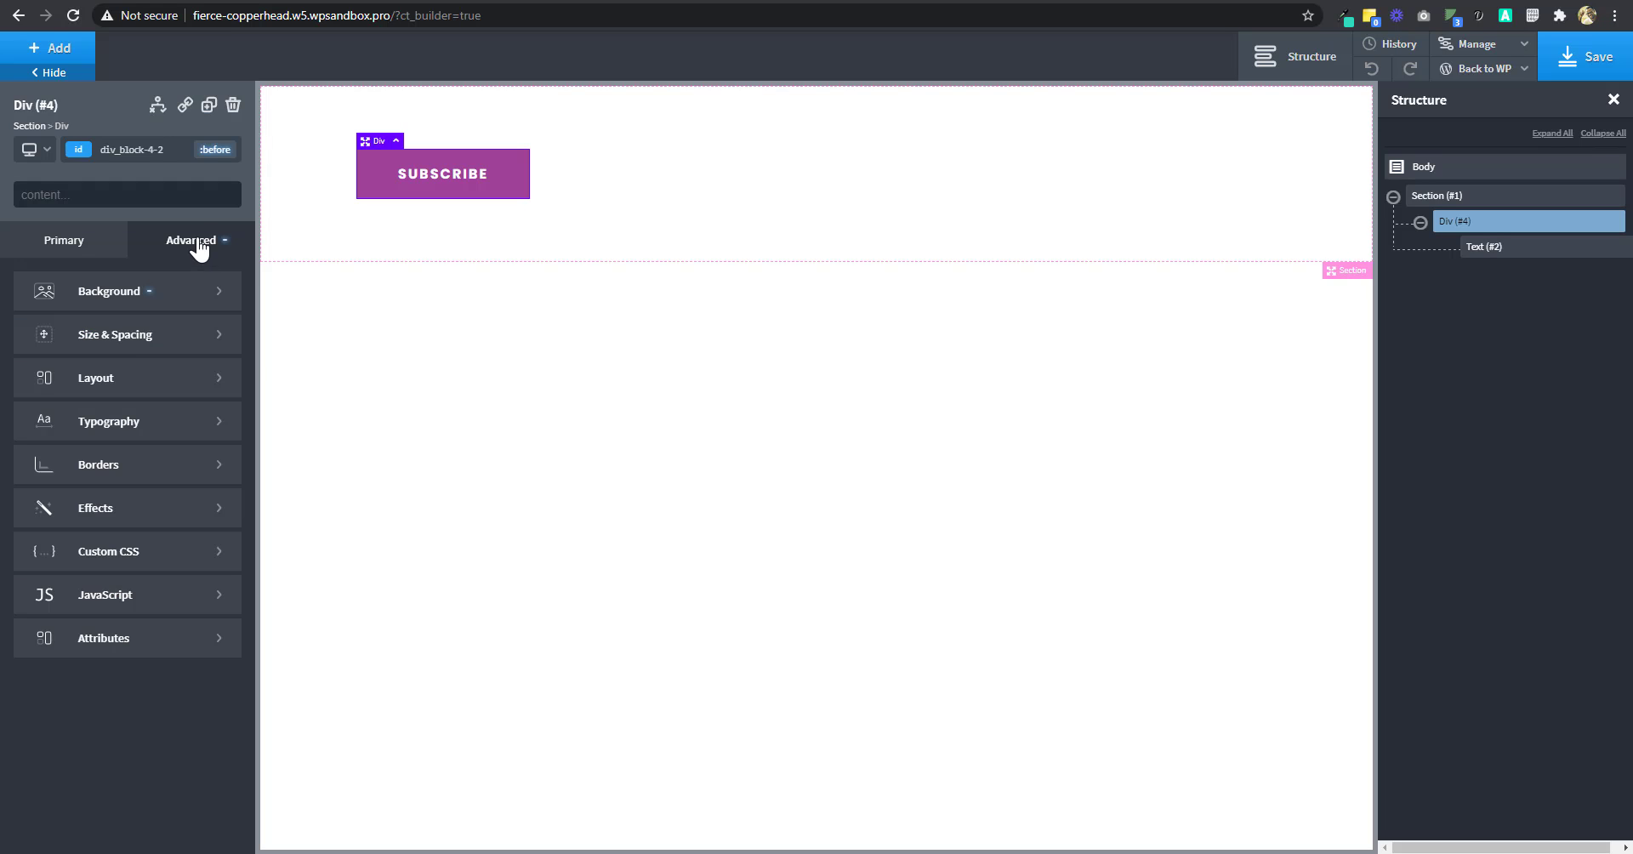
left_click(127, 347)
left_click(75, 489)
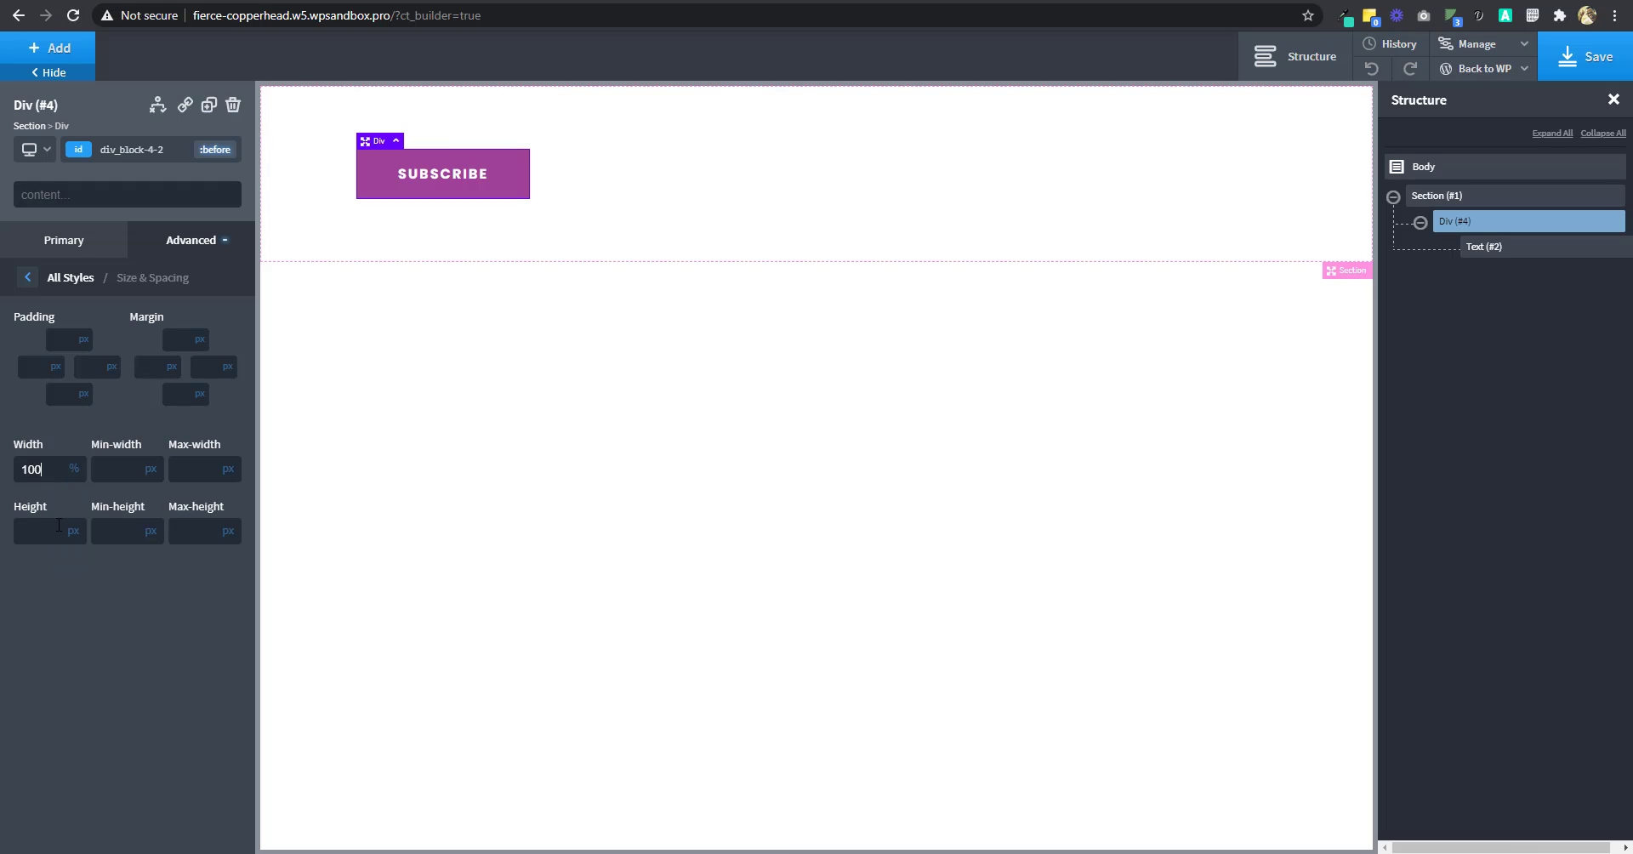
left_click(72, 552)
Position the :before element absolutely, with left 0 px and bottom 0 px
left_click(217, 246)
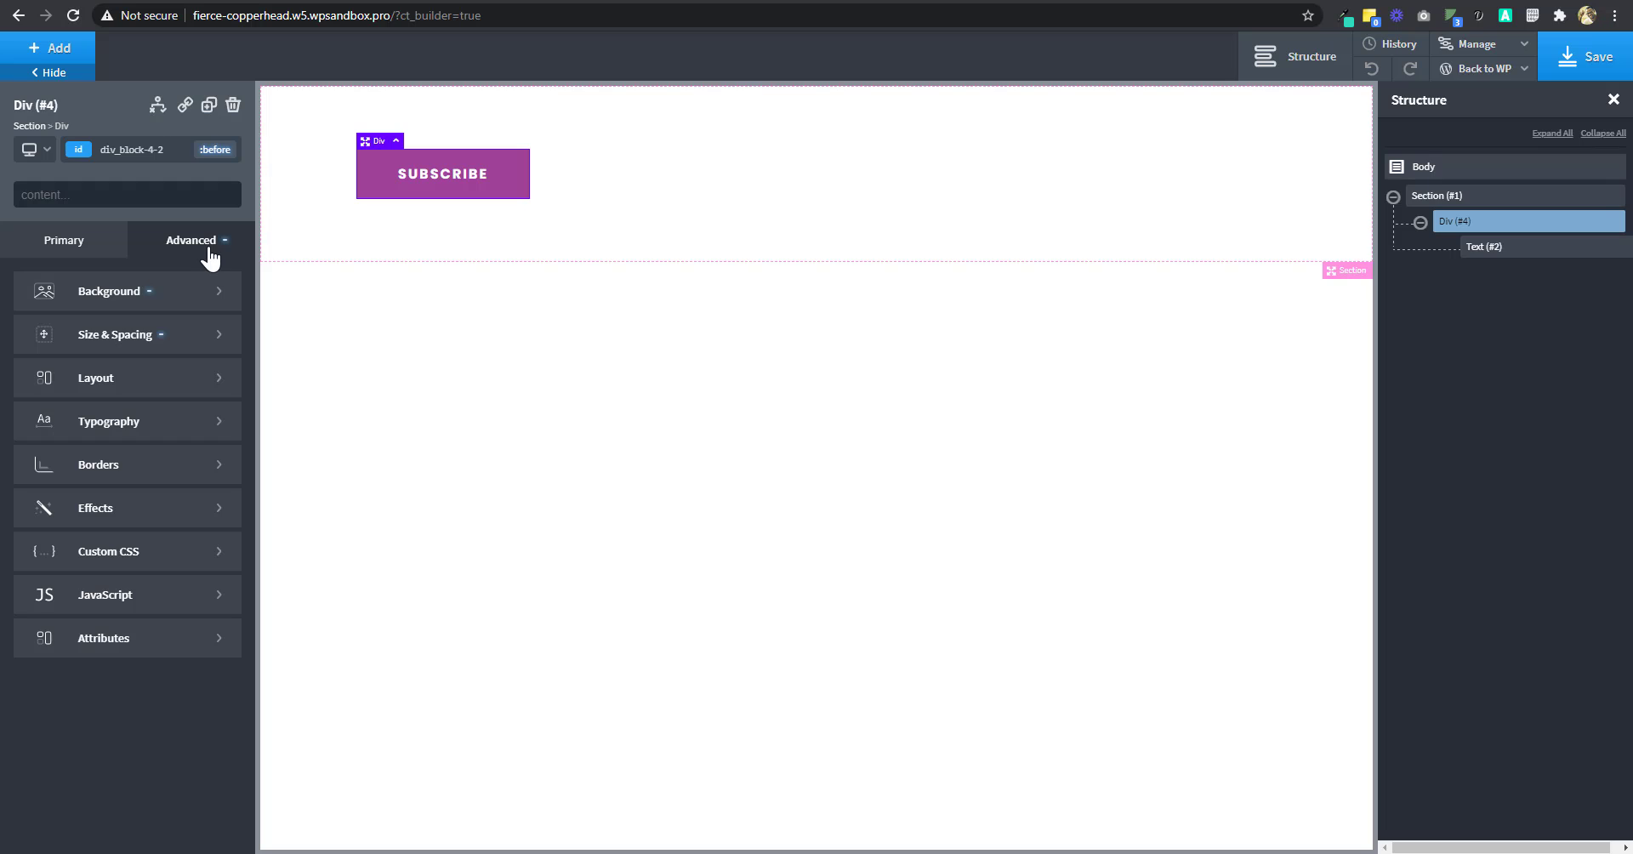
left_click(161, 380)
left_click(138, 352)
scroll(178, 468, "down", 2)
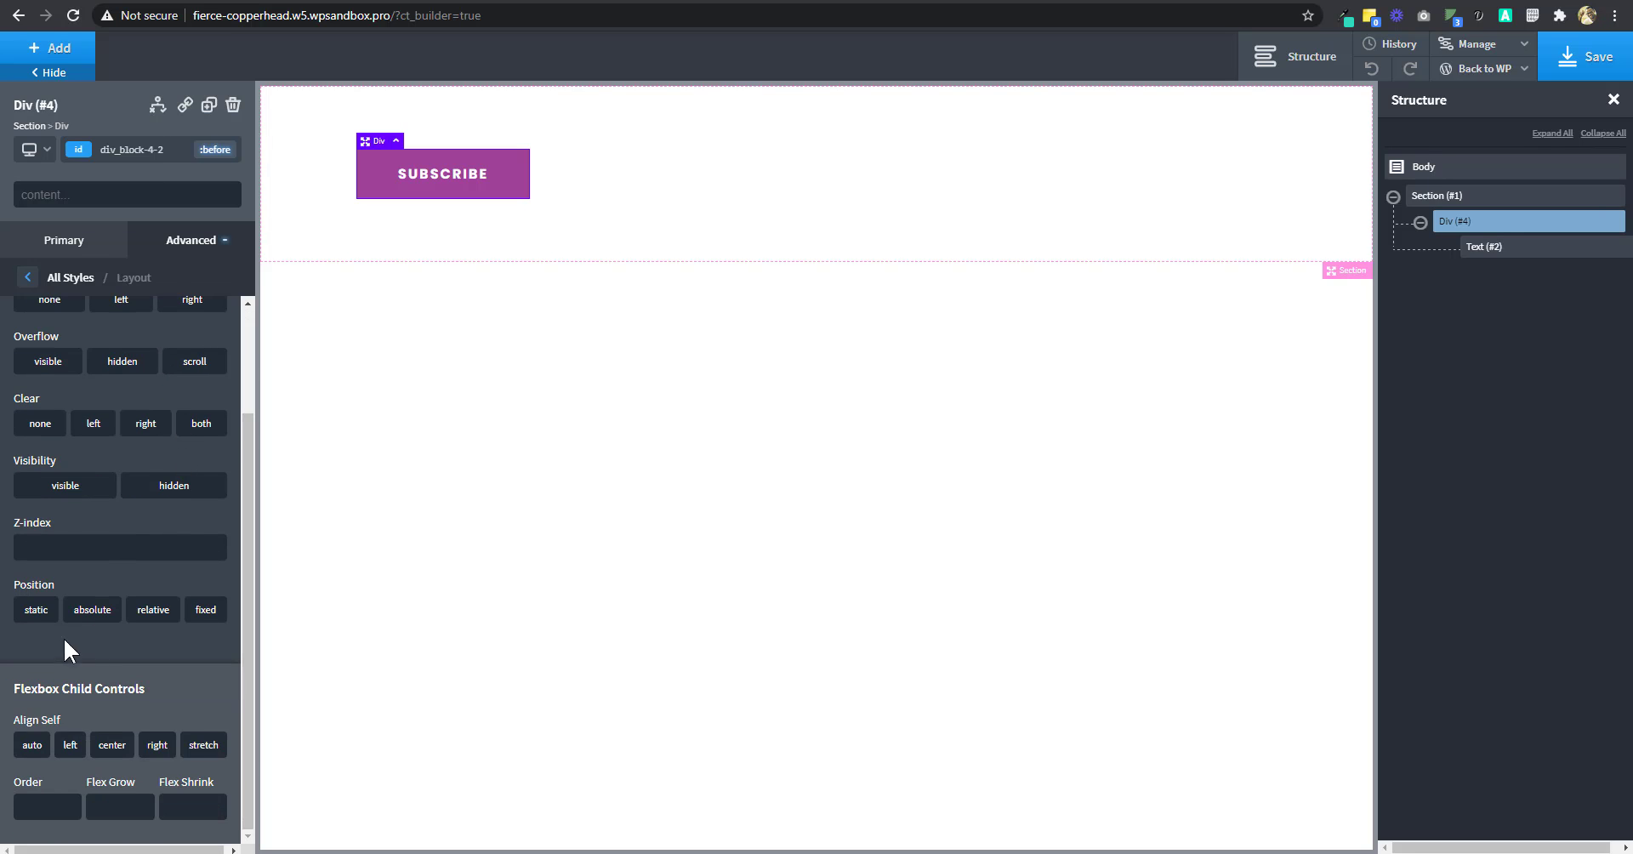
left_click(93, 612)
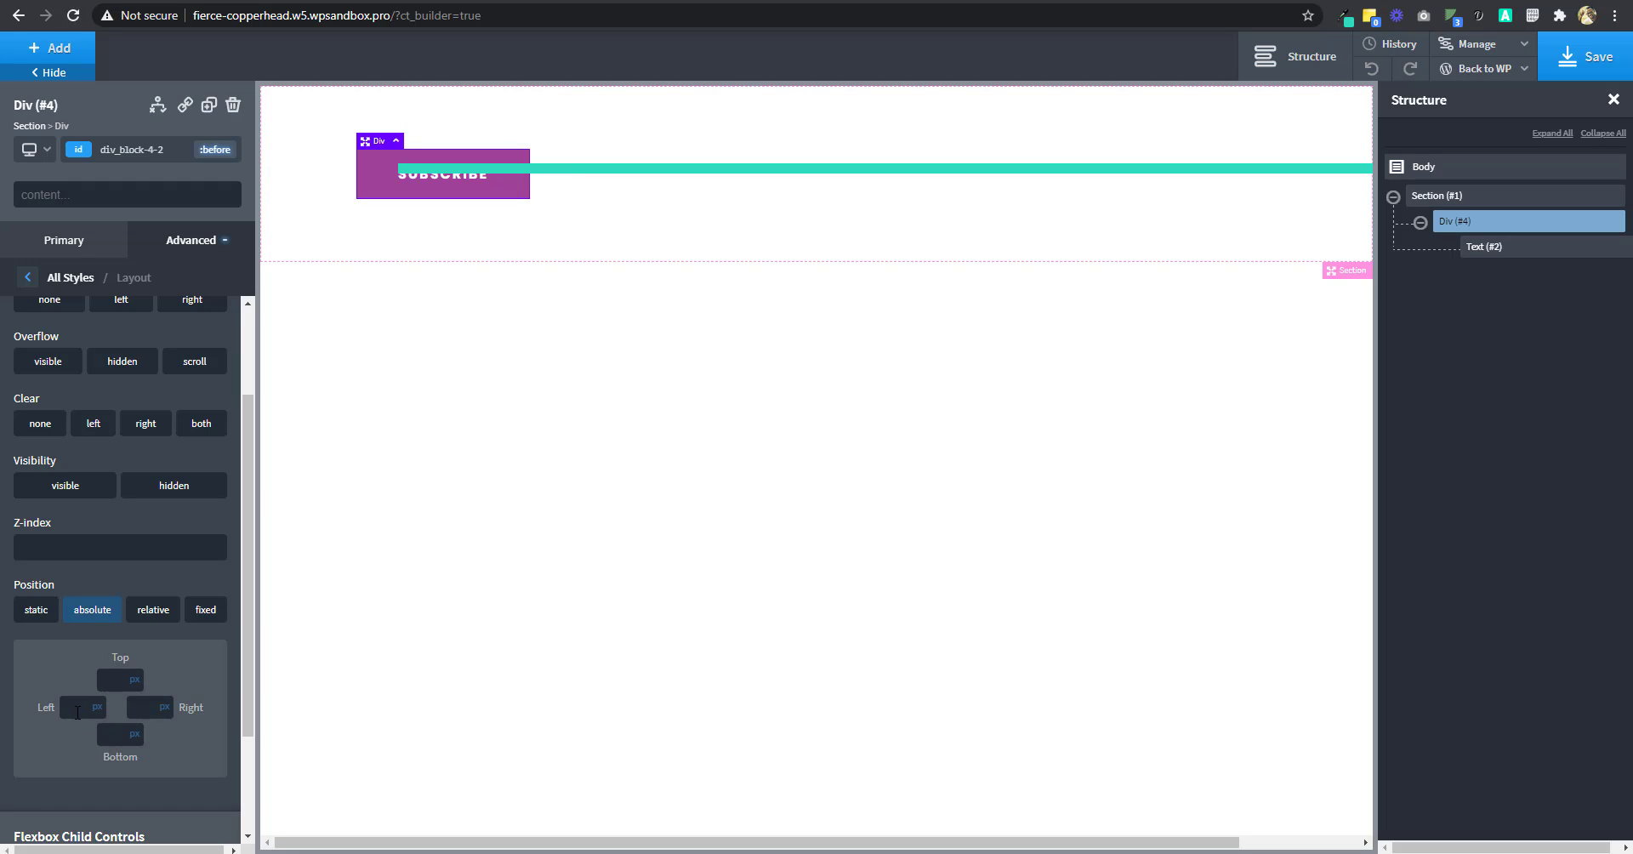
type("0")
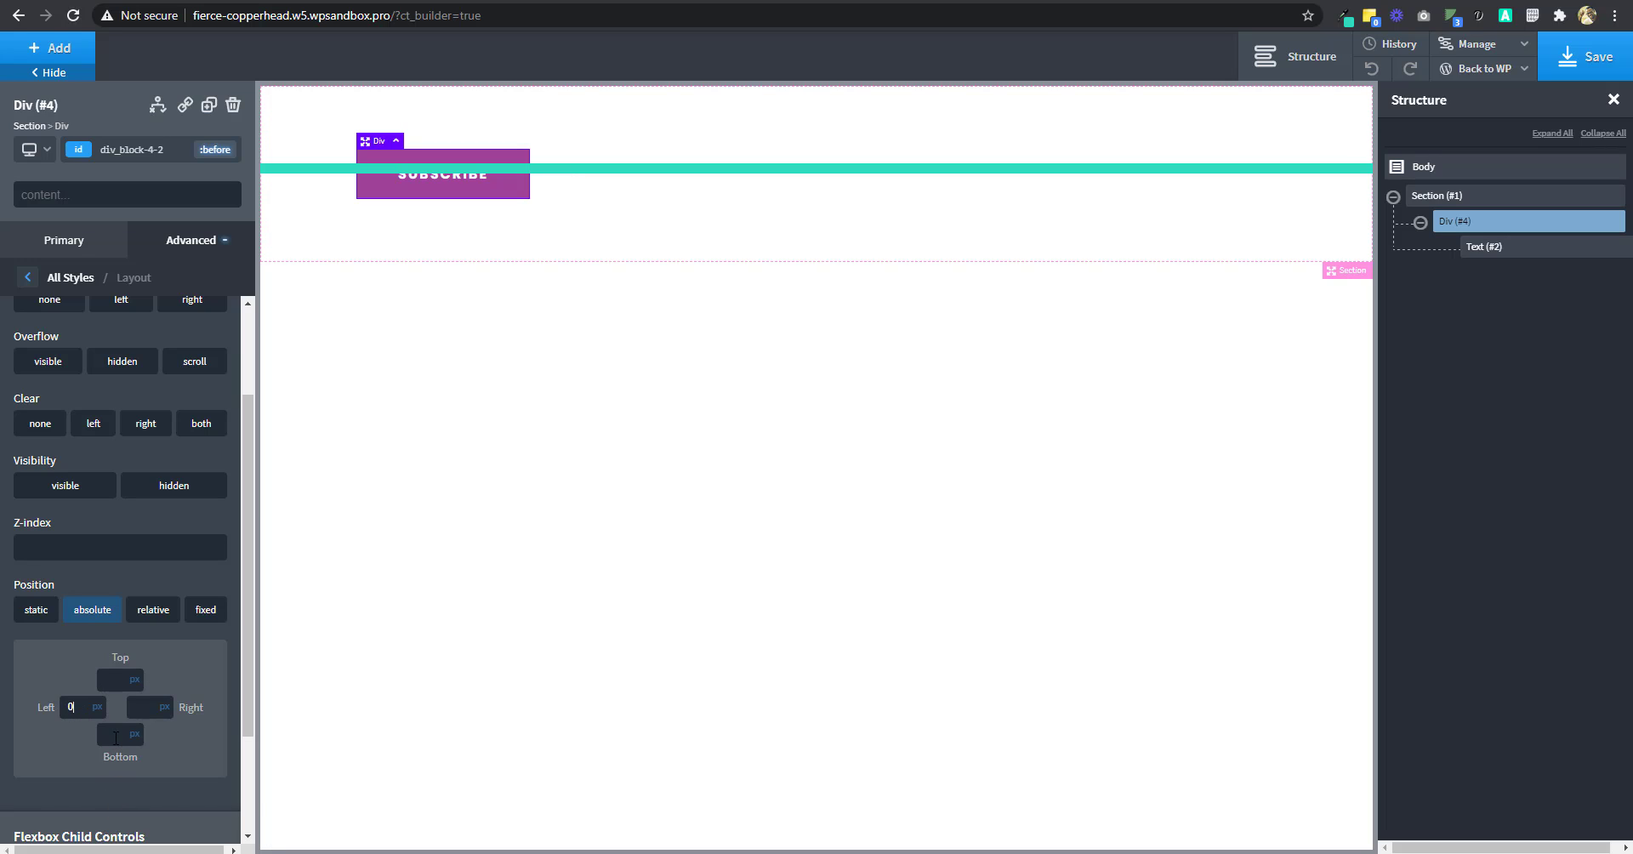
type("0")
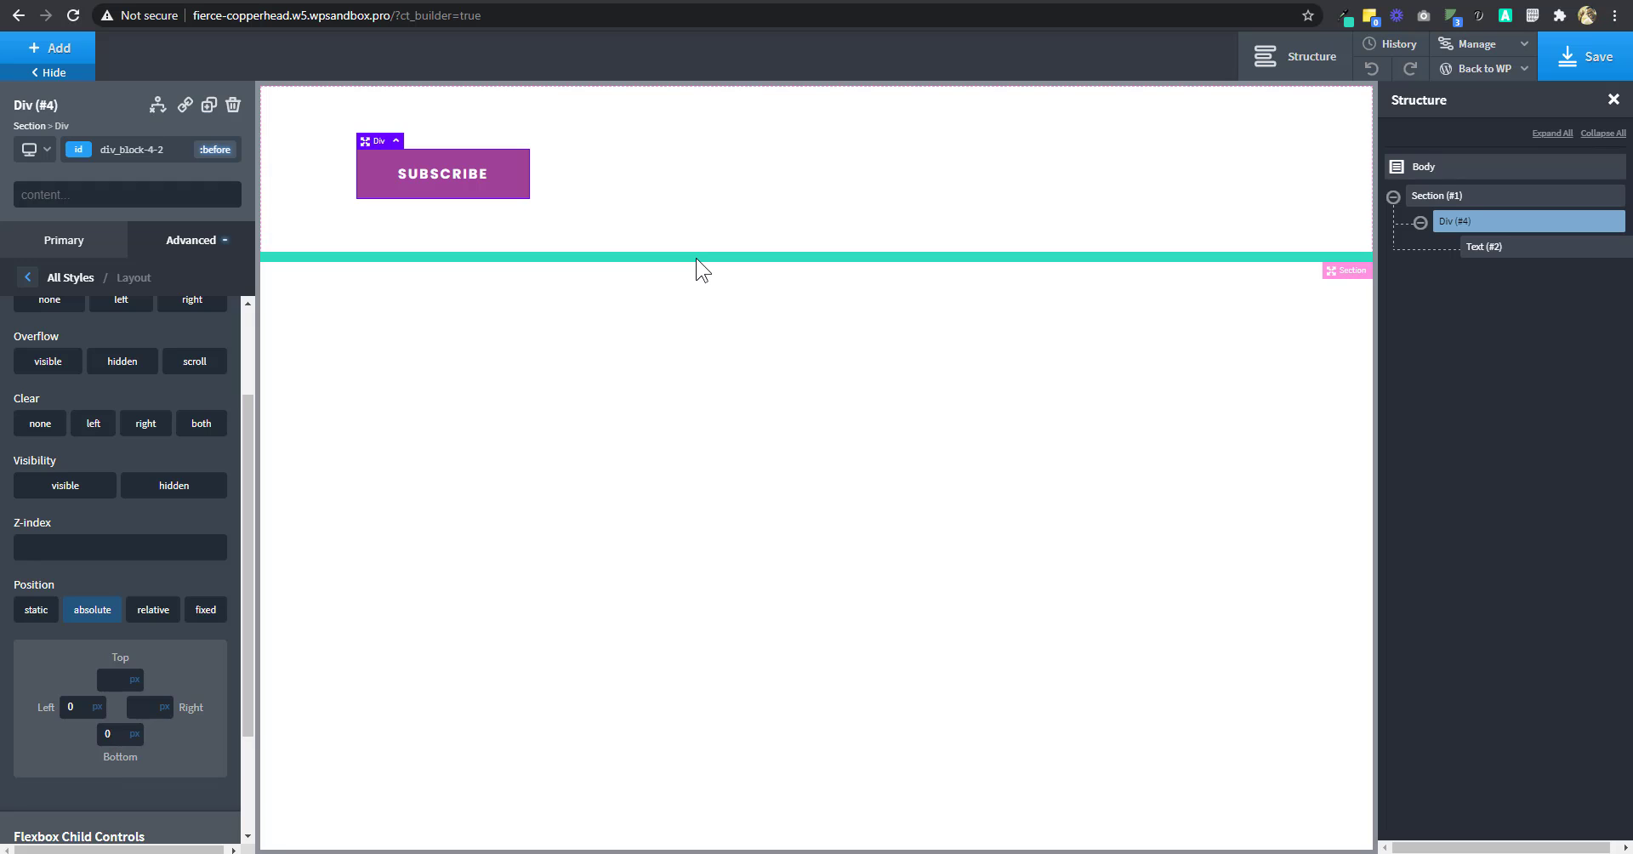
Set the position of the div itself, in its original state, to relative
left_click(1446, 196)
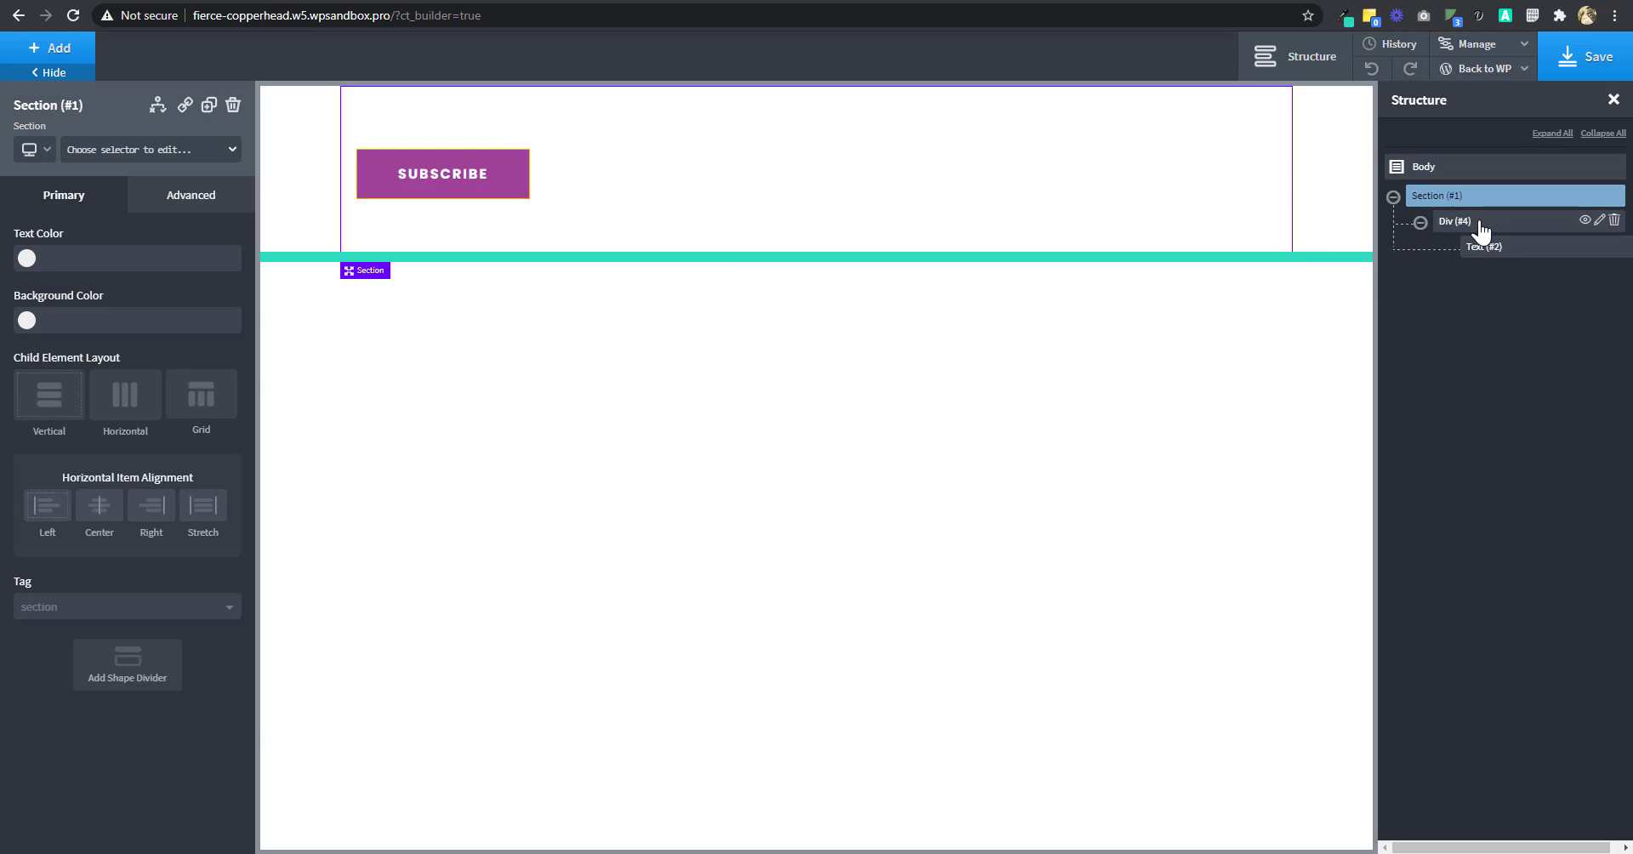
left_click(1480, 226)
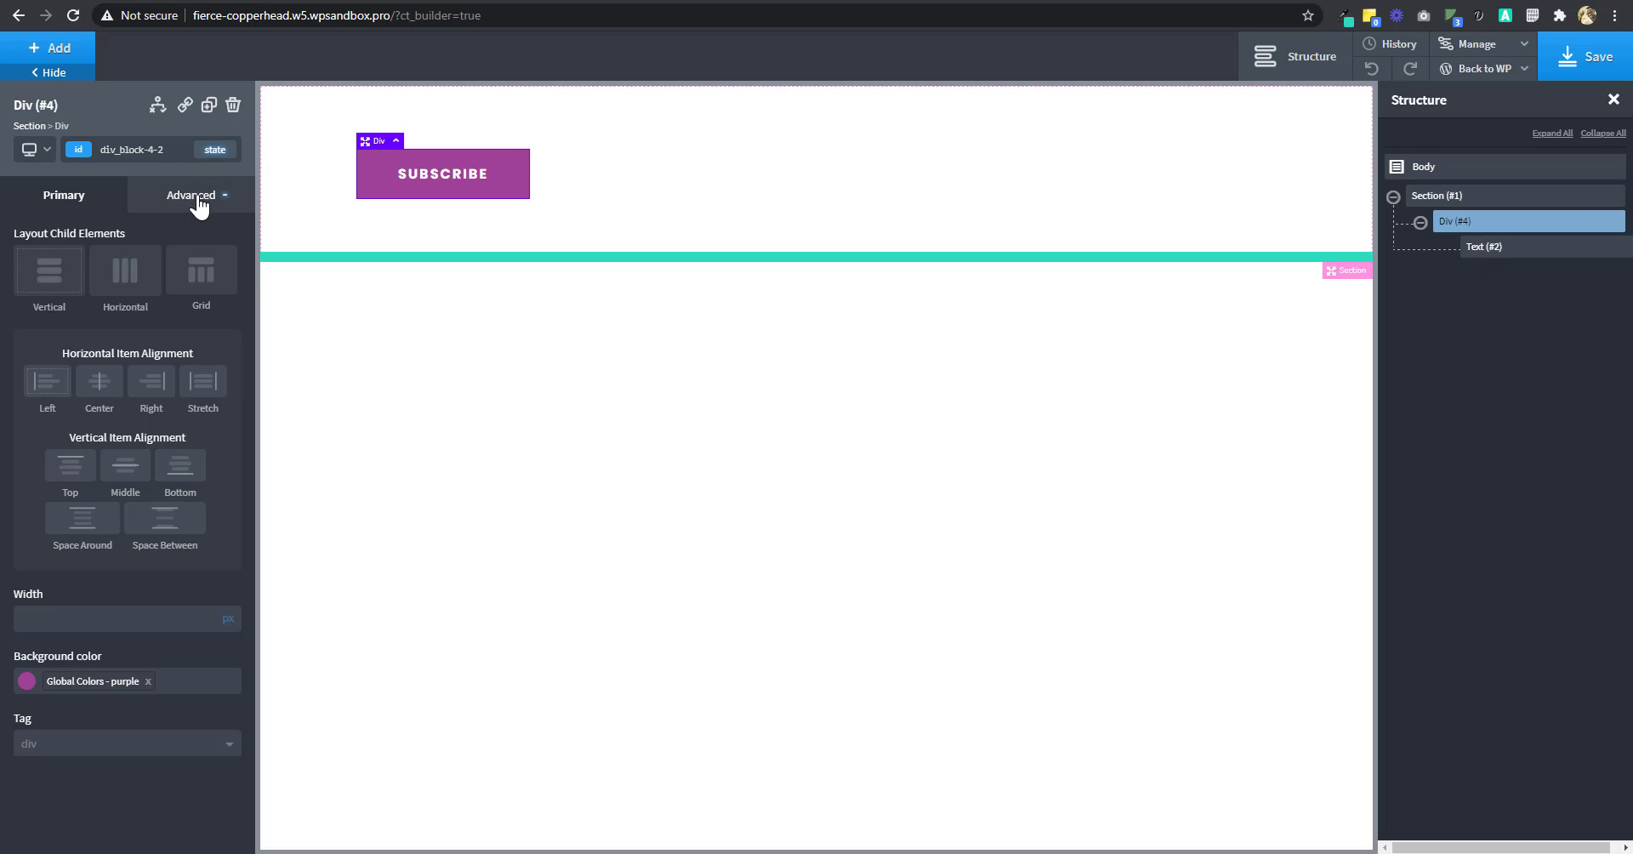
left_click(212, 158)
left_click(196, 196)
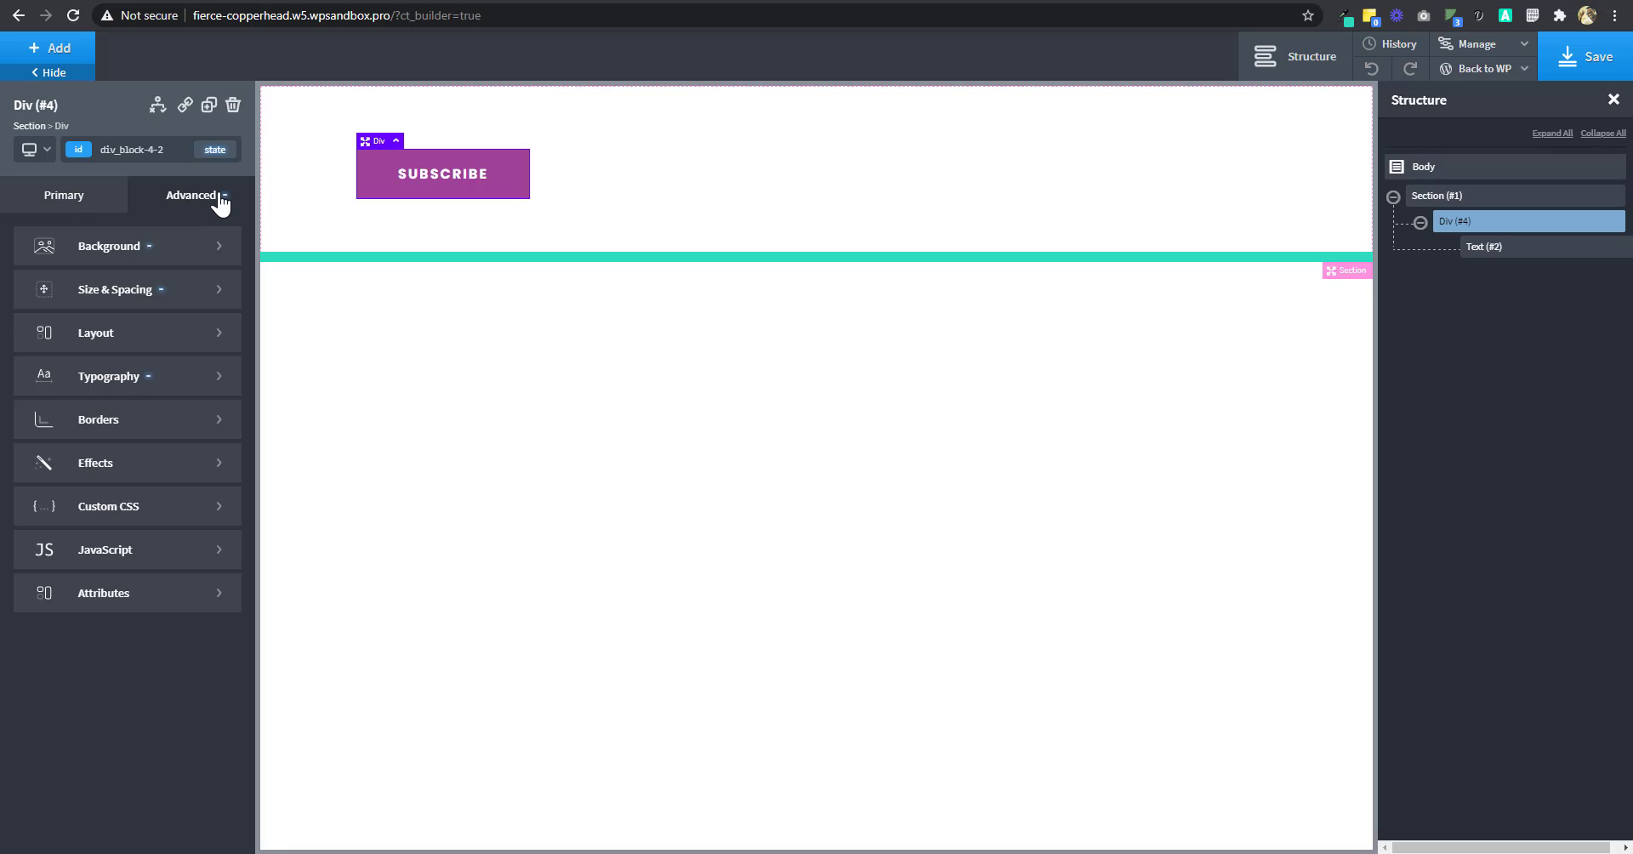
left_click(137, 336)
scroll(138, 502, "down", 6)
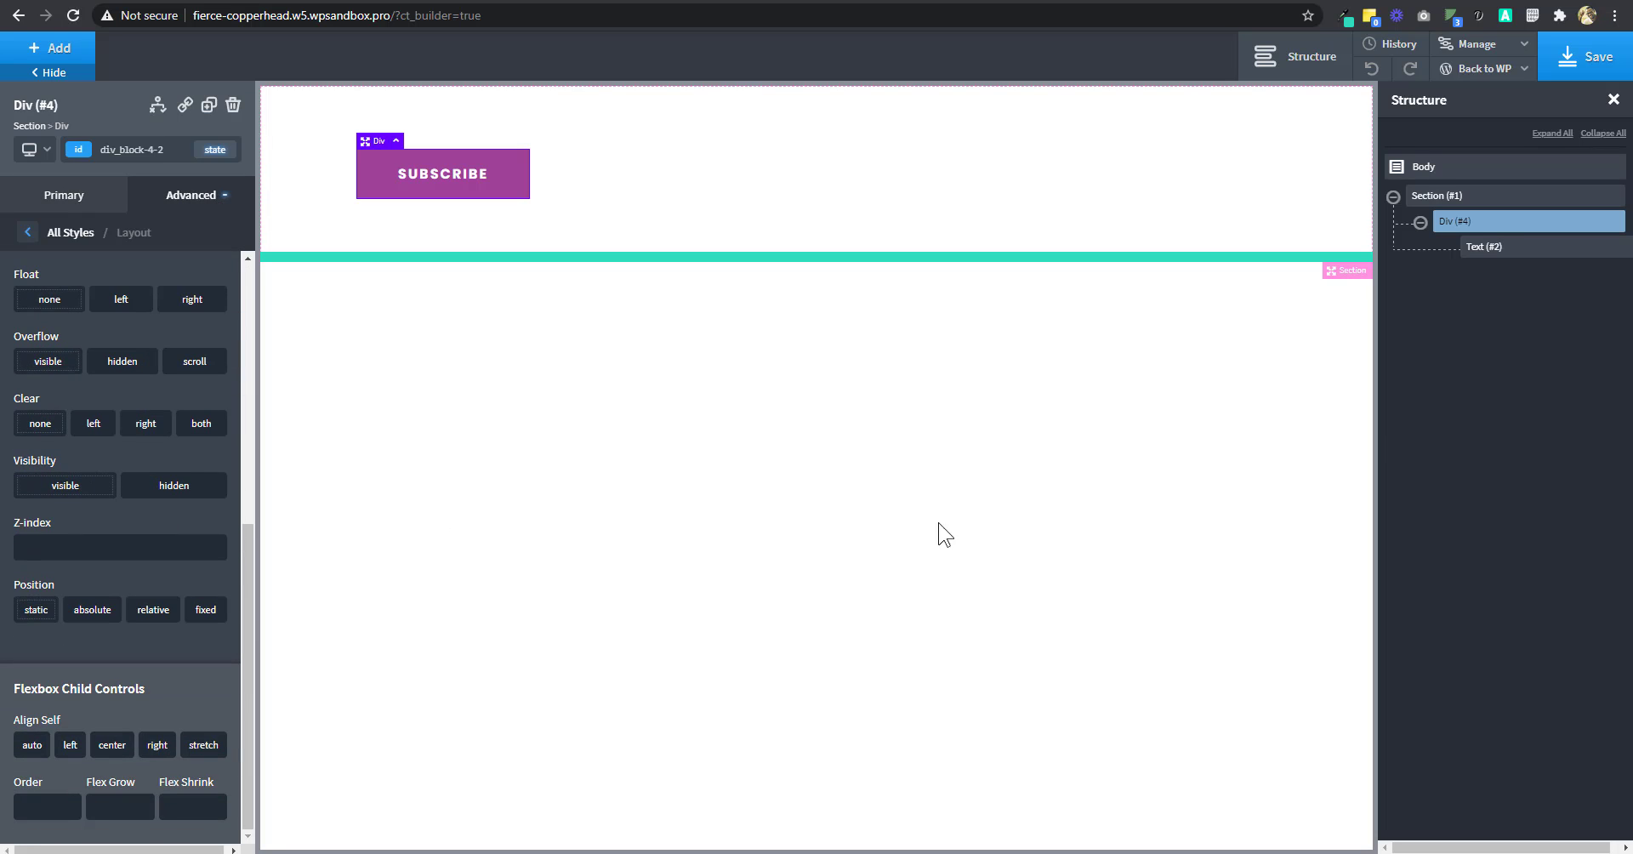
left_click(155, 616)
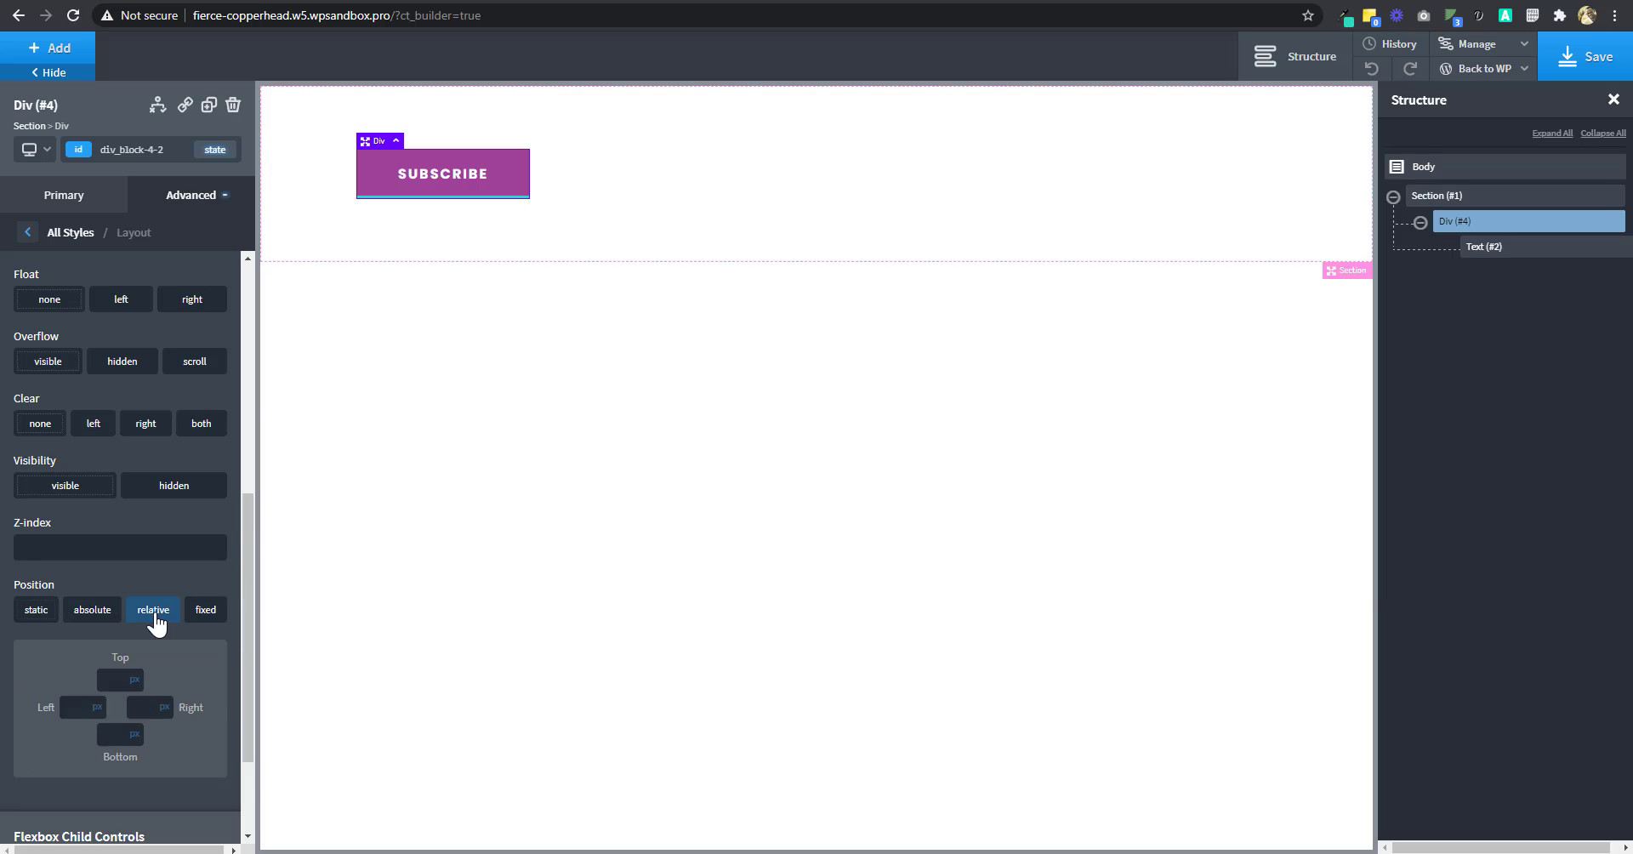
Switch the div to its :before state and set the element's height to 10%
left_click(215, 150)
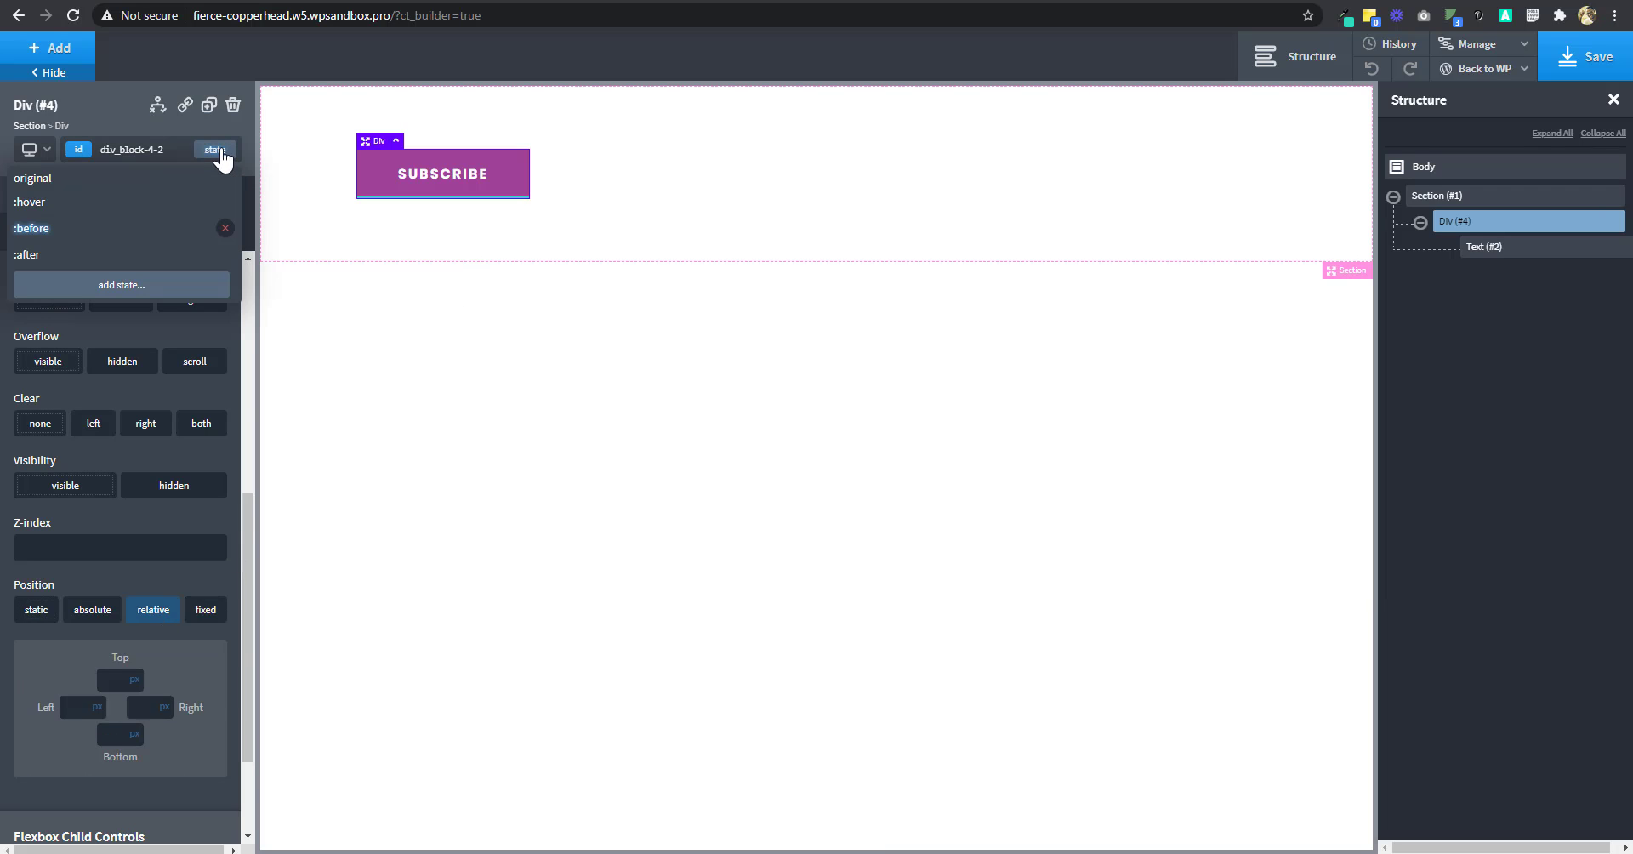
left_click(129, 231)
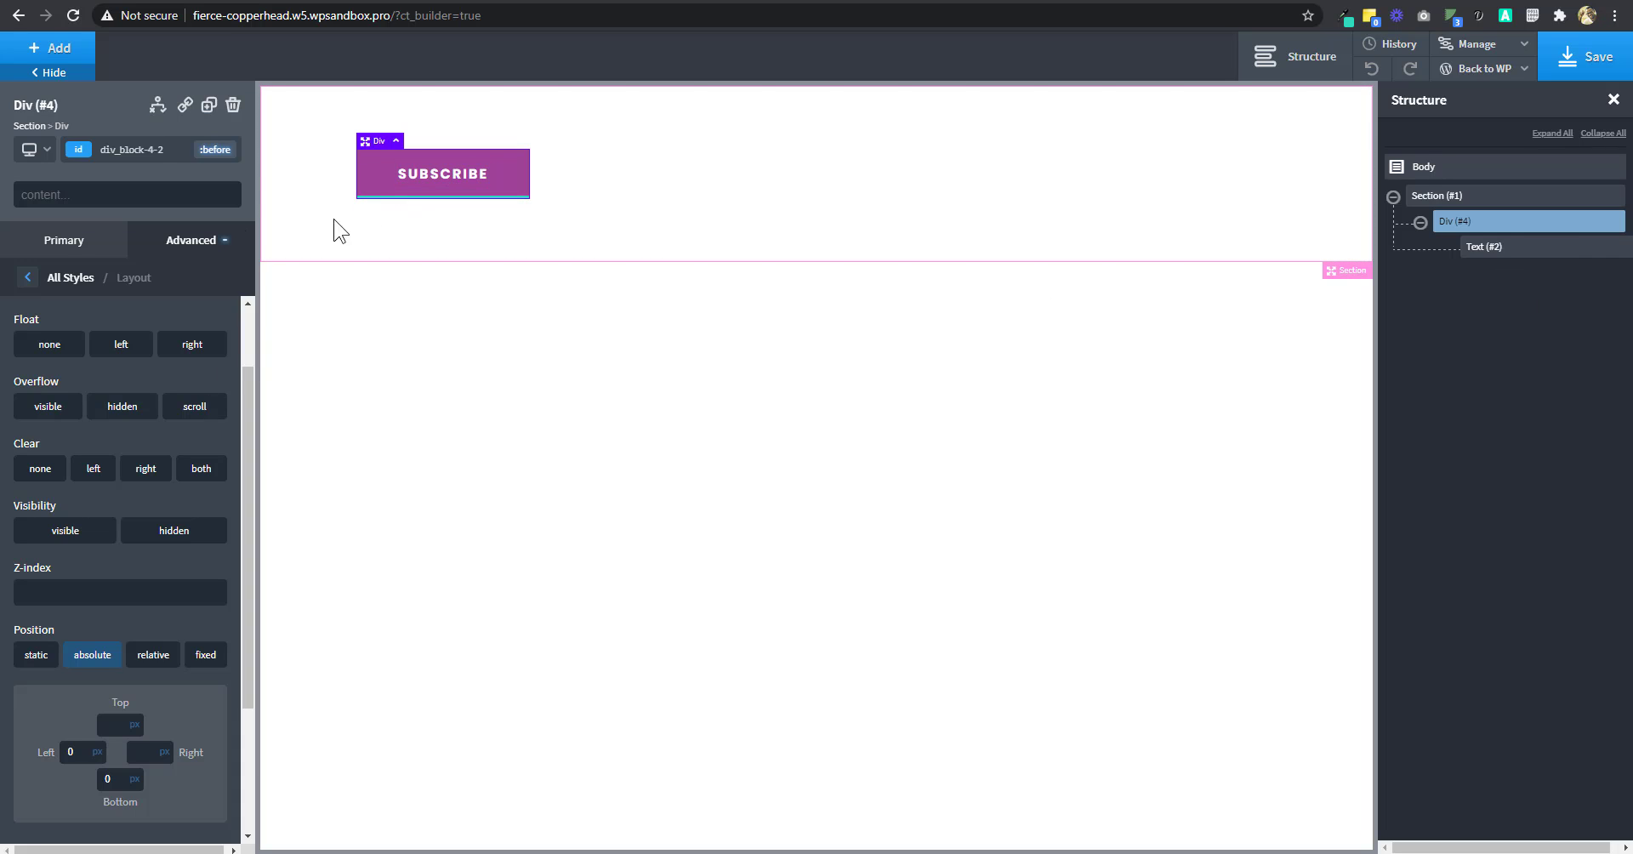
left_click(185, 246)
left_click(150, 335)
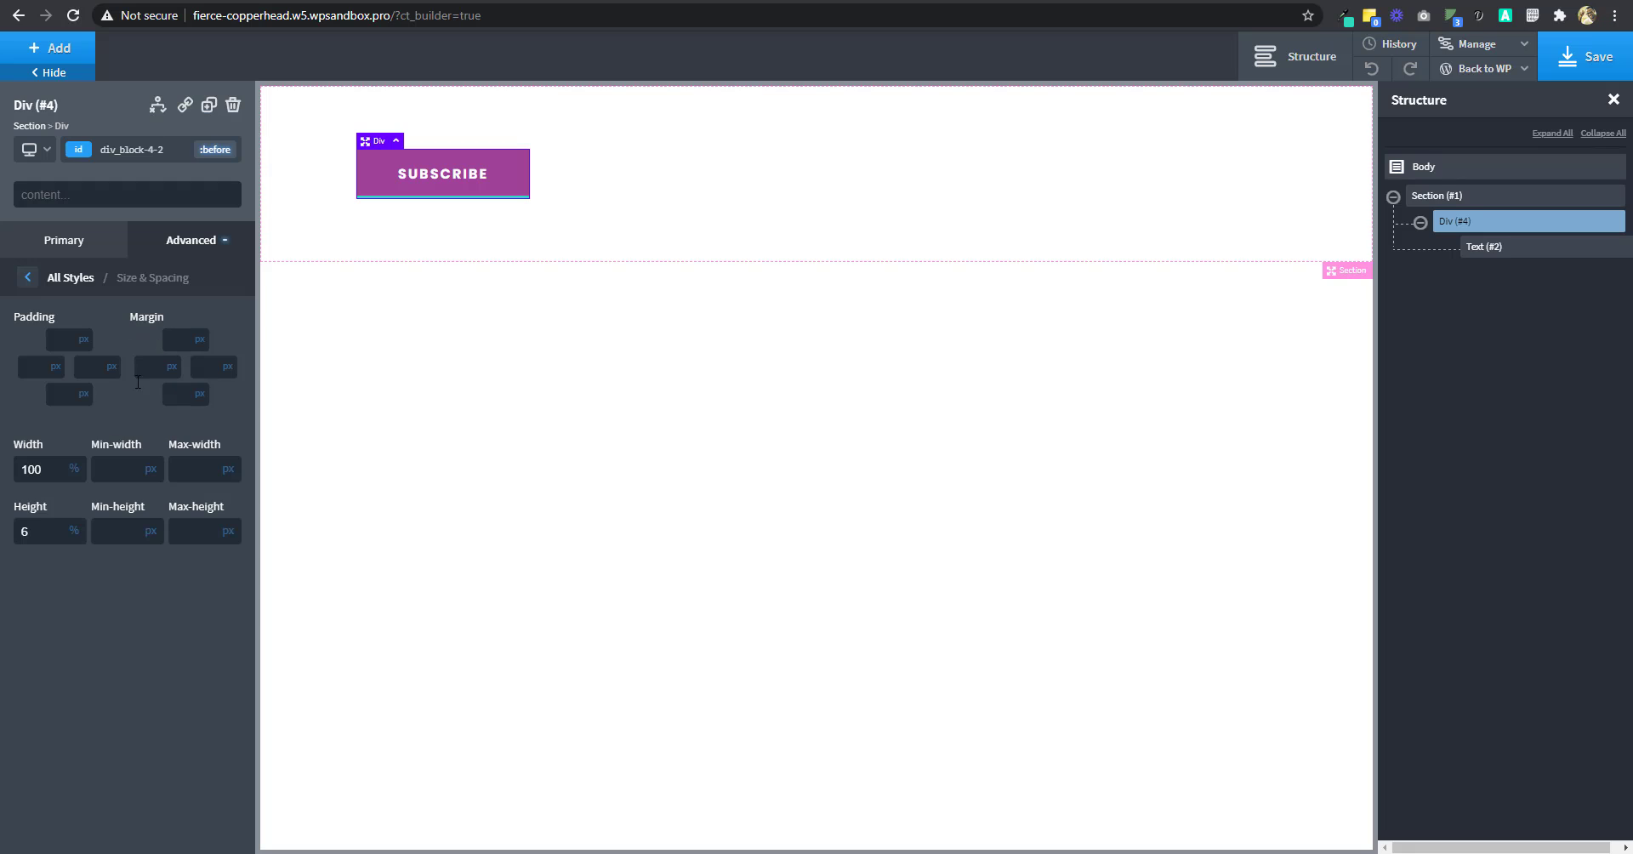
type("10")
left_click(187, 239)
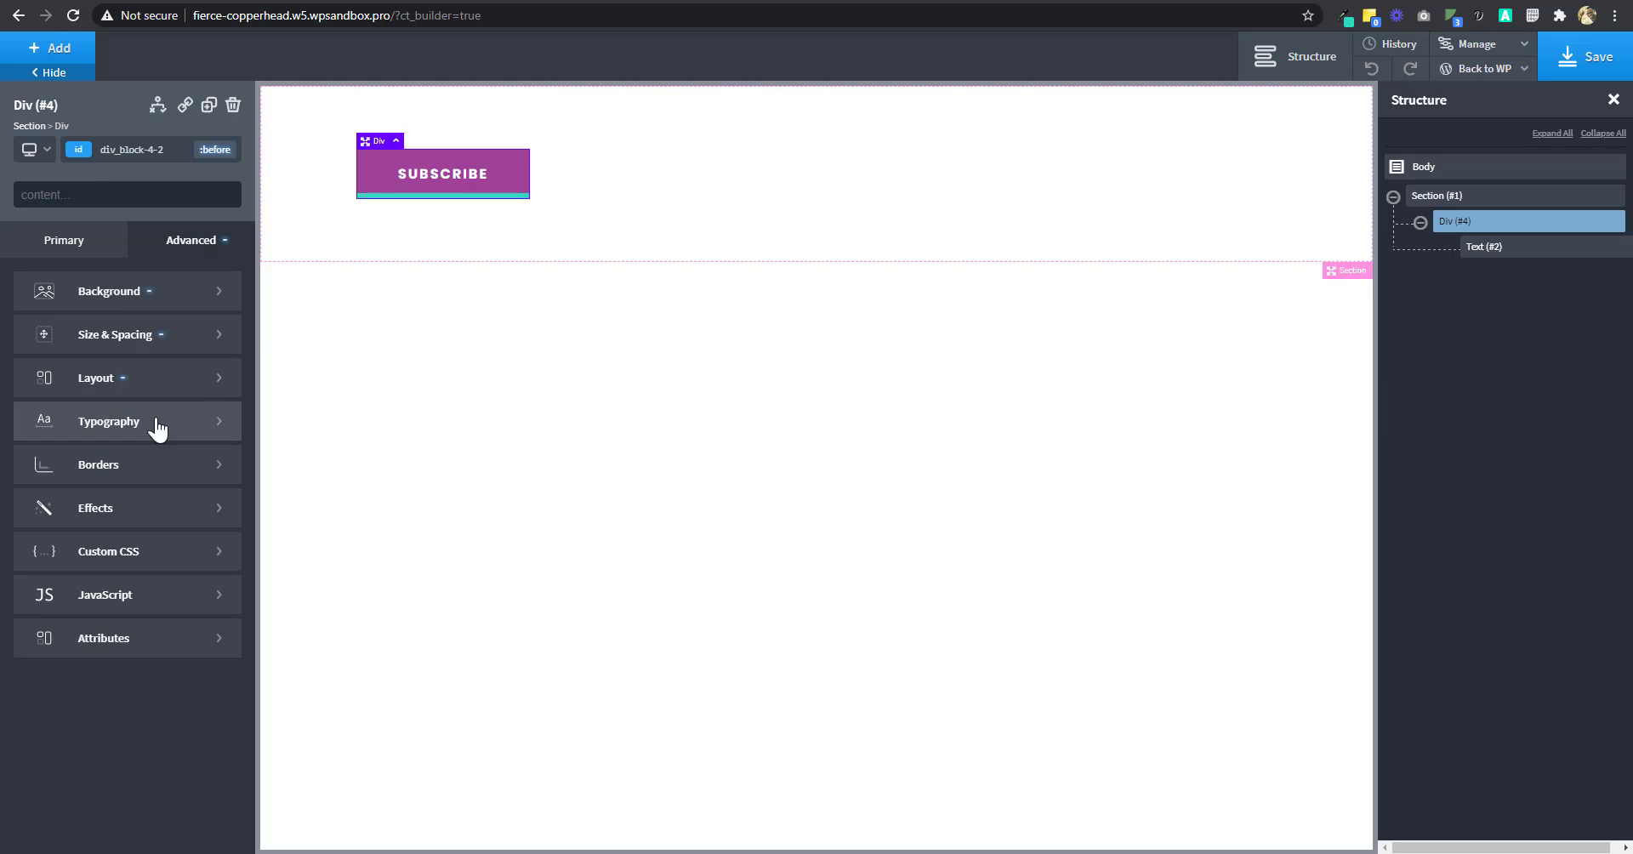
Compare the advanced style categories of the div's original and :before states
left_click(213, 150)
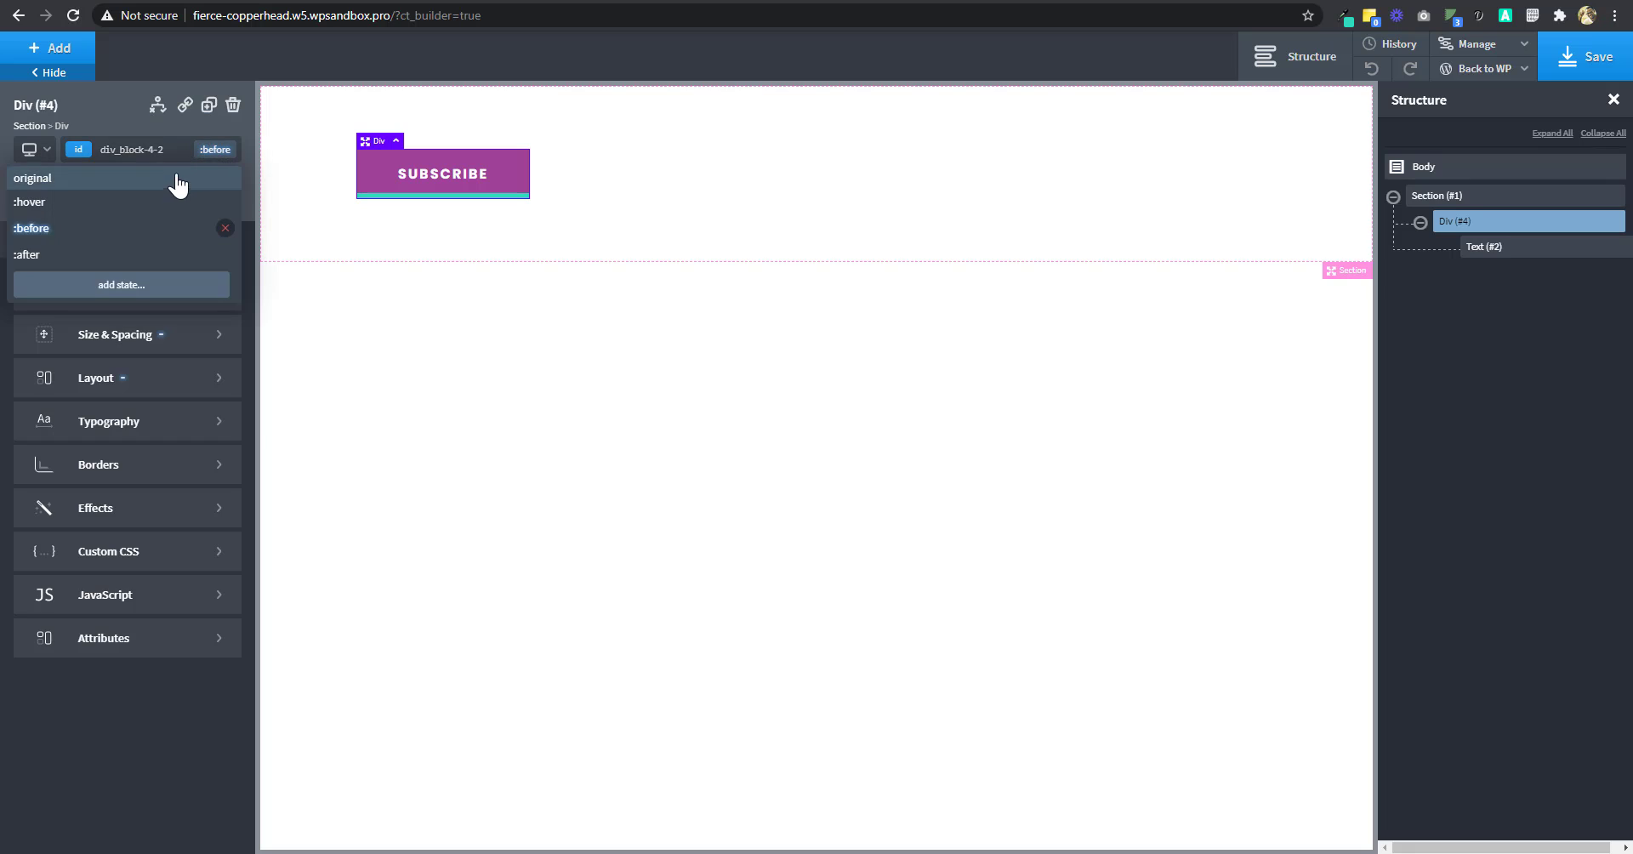
left_click(177, 187)
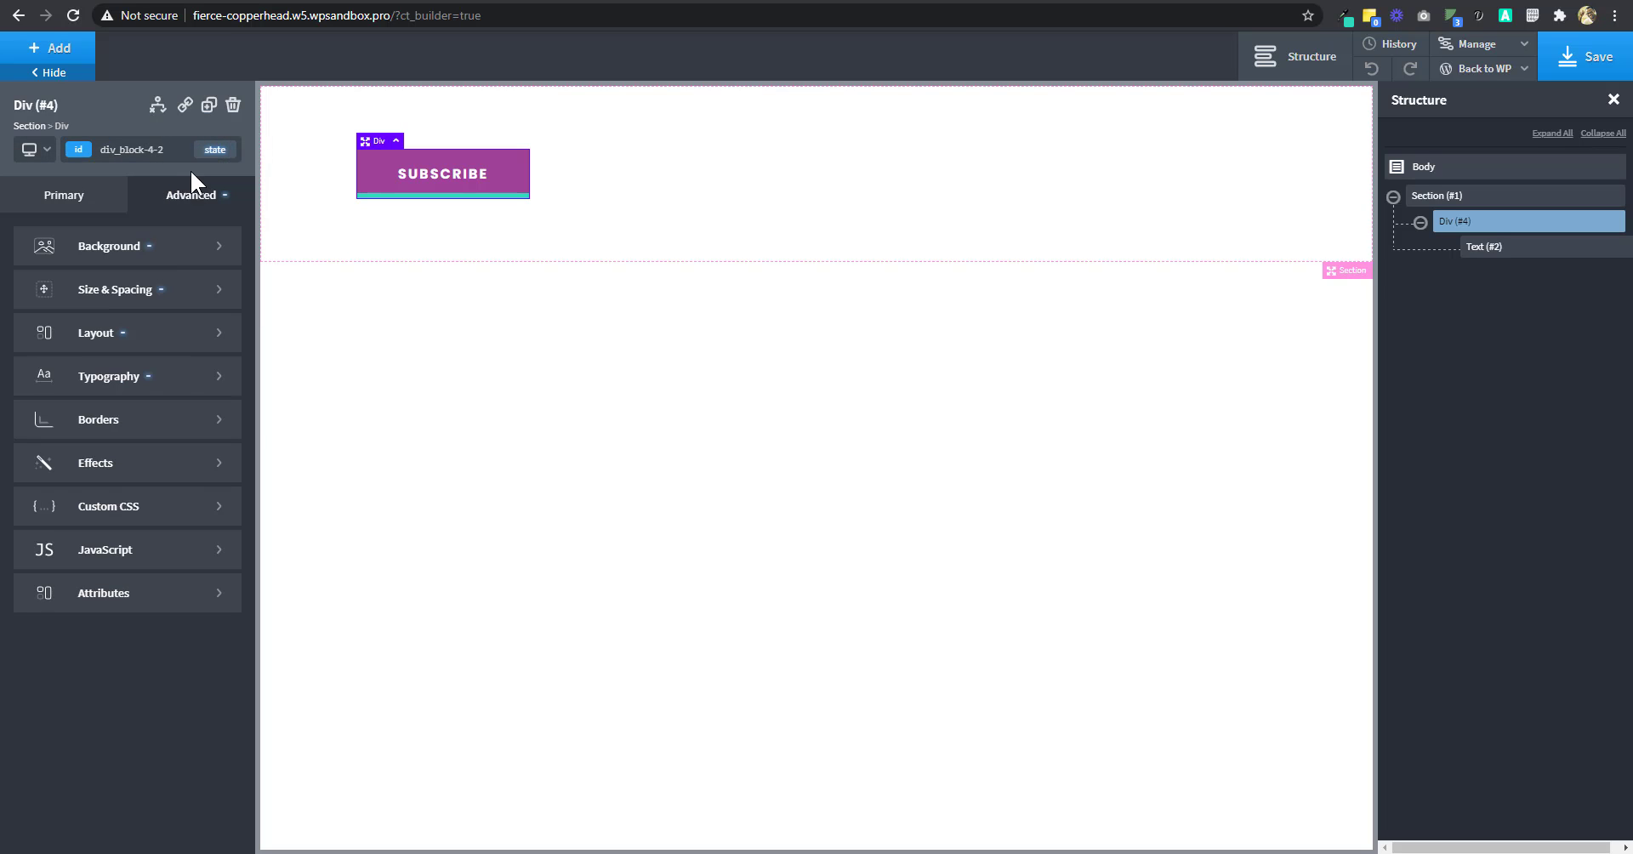
left_click(216, 152)
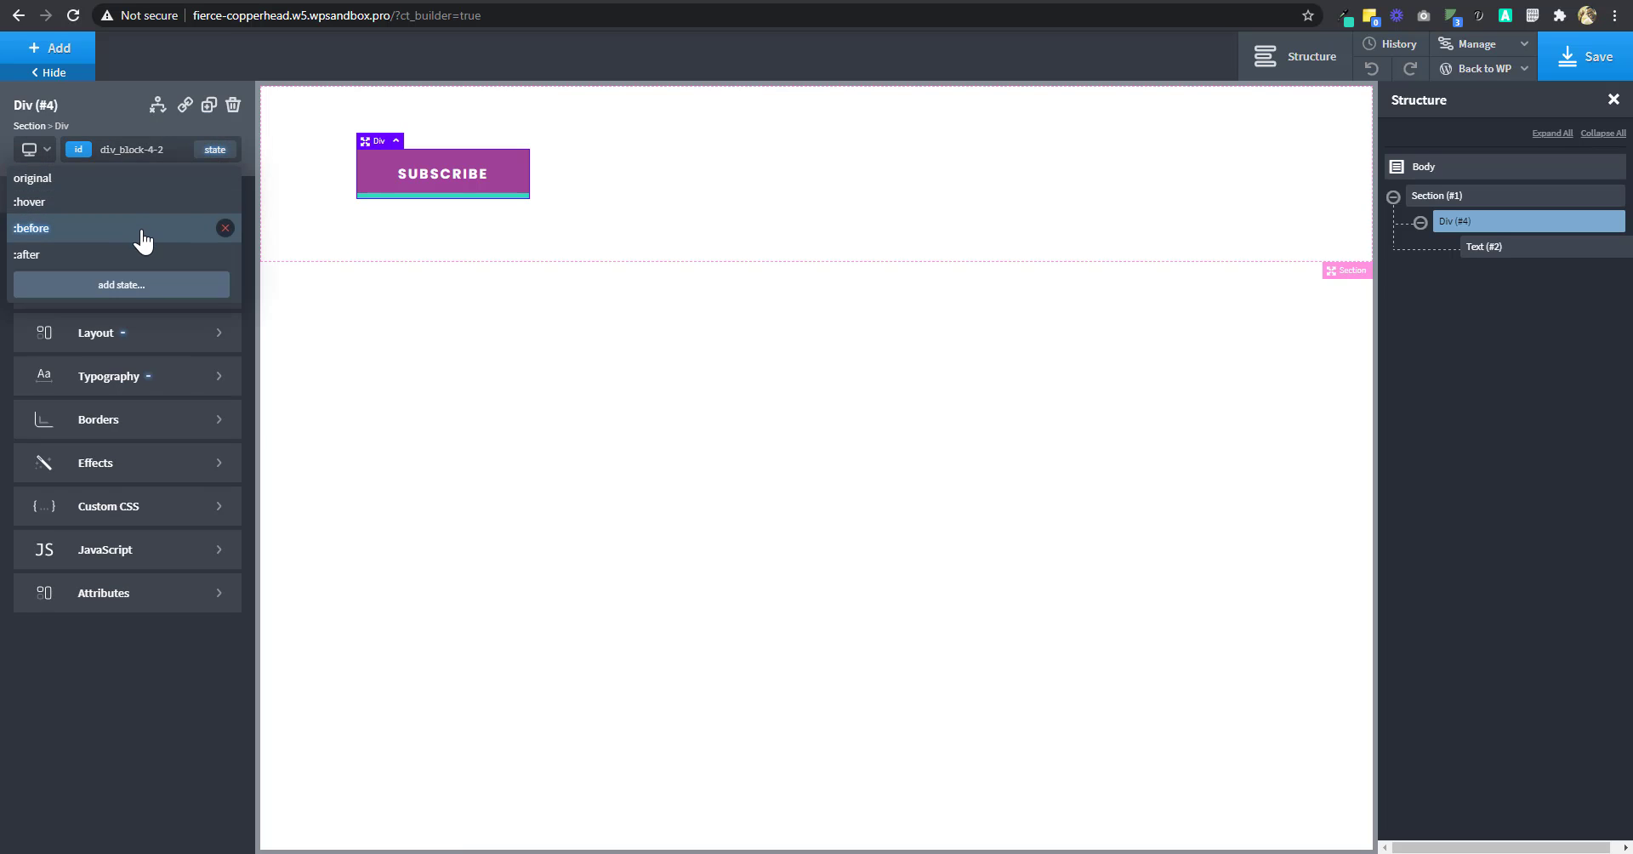
left_click(146, 183)
left_click(215, 150)
left_click(98, 230)
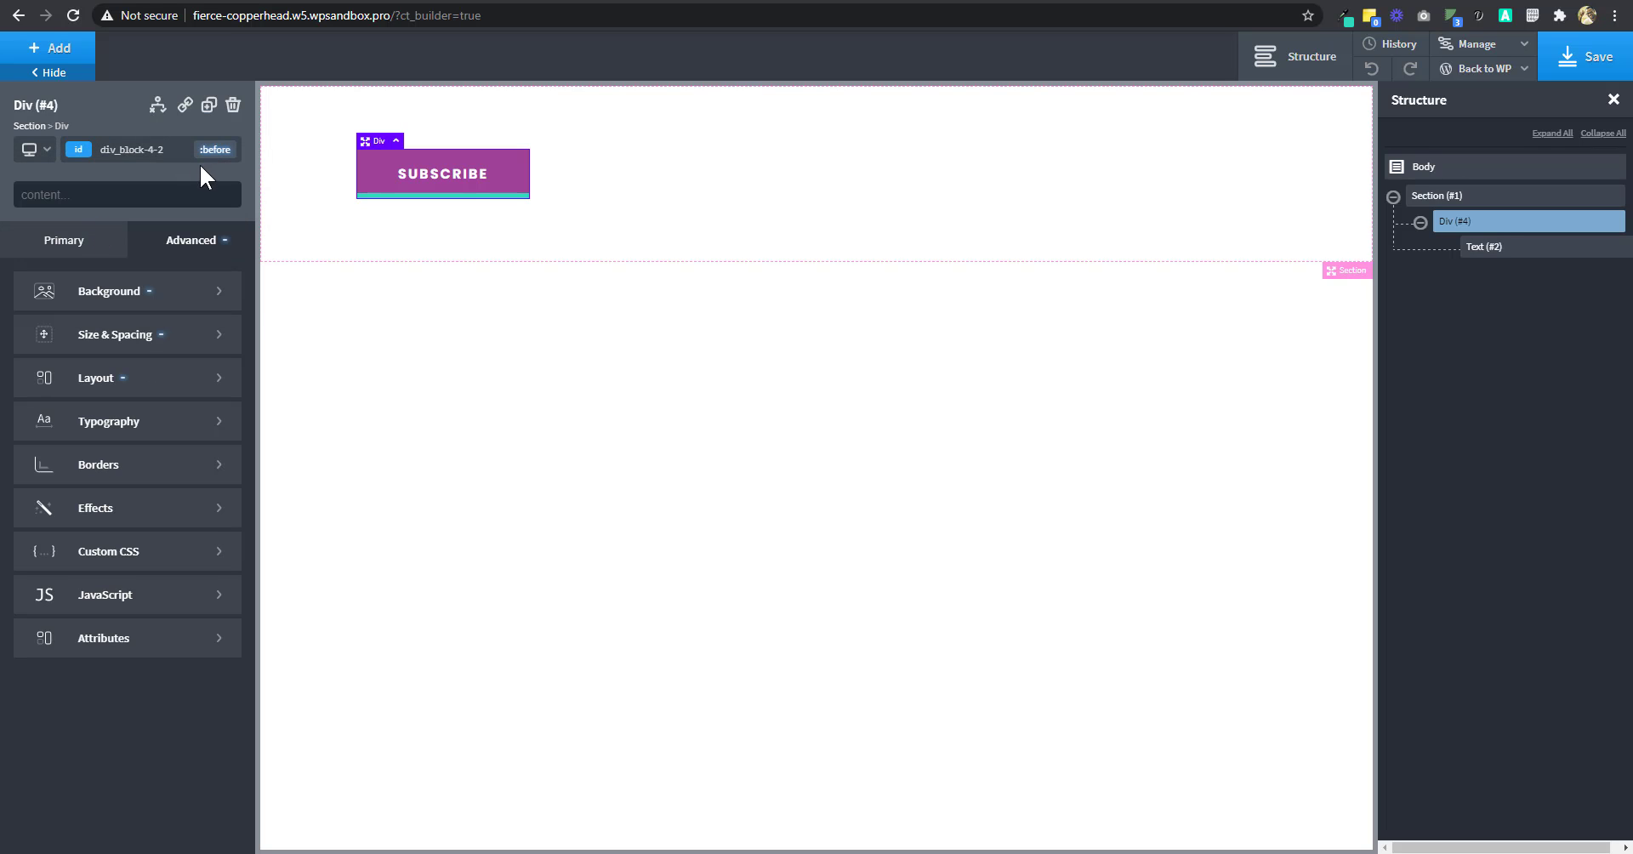
left_click(213, 152)
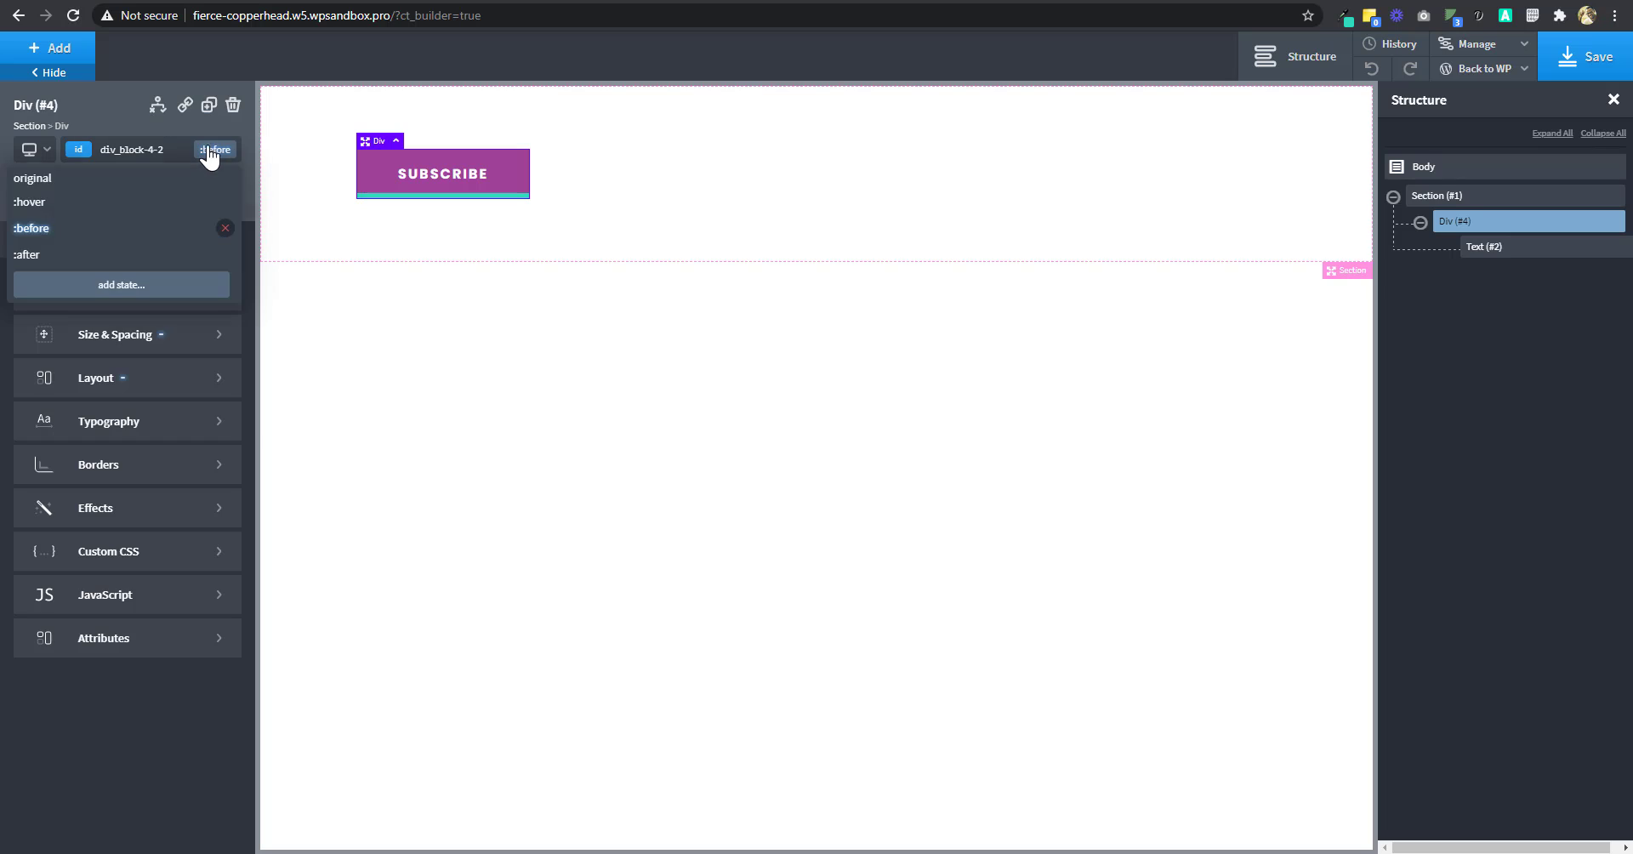
left_click(132, 230)
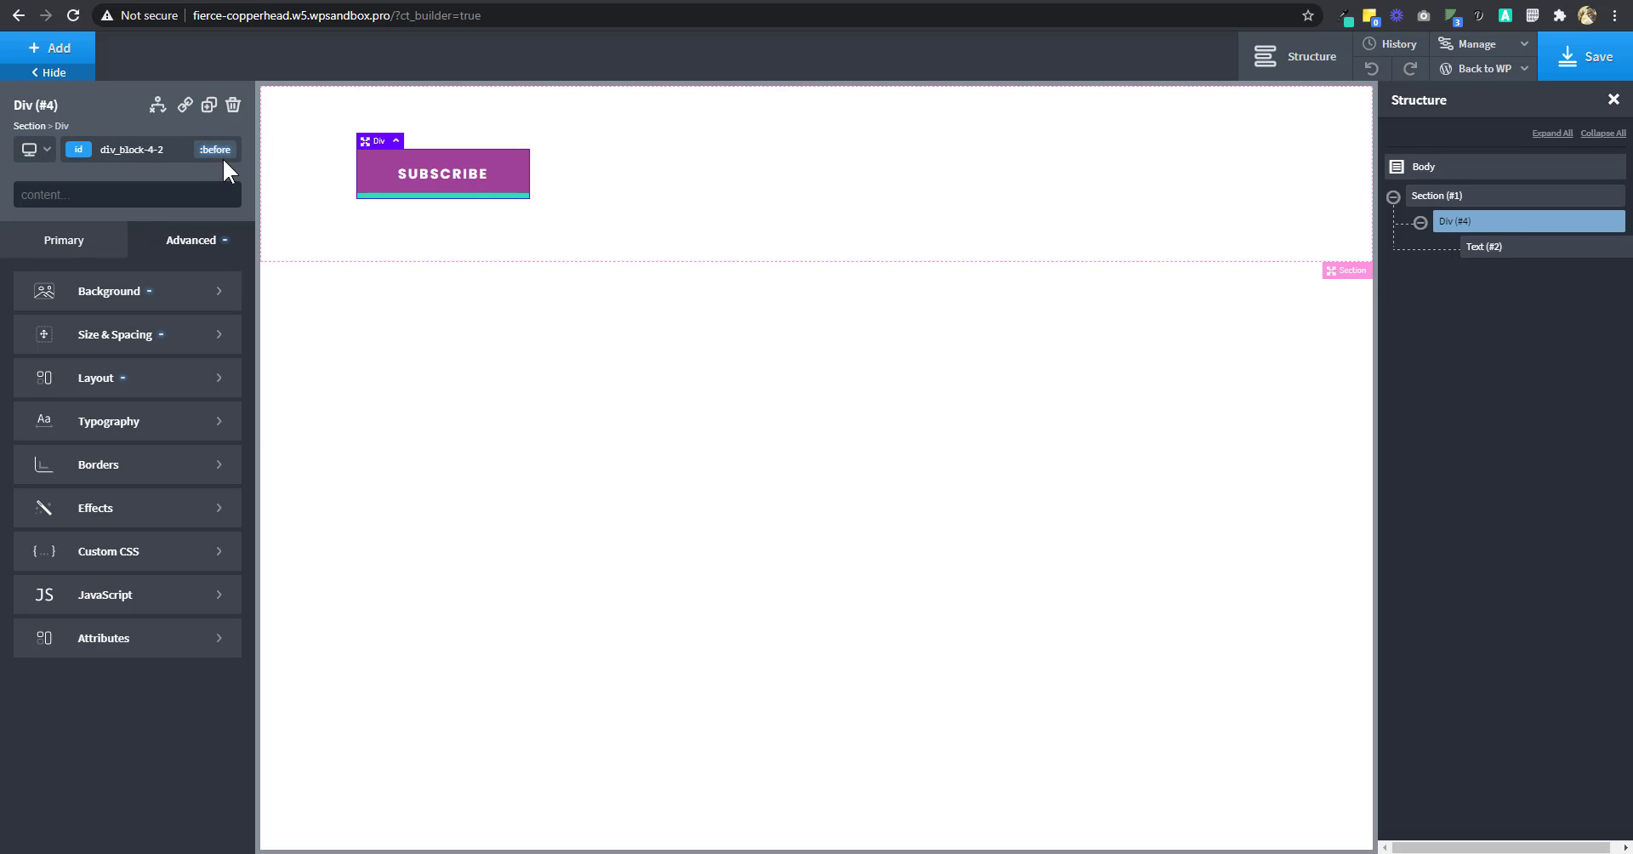
Return the div to its original state and set its border radius to 100 px
left_click(213, 153)
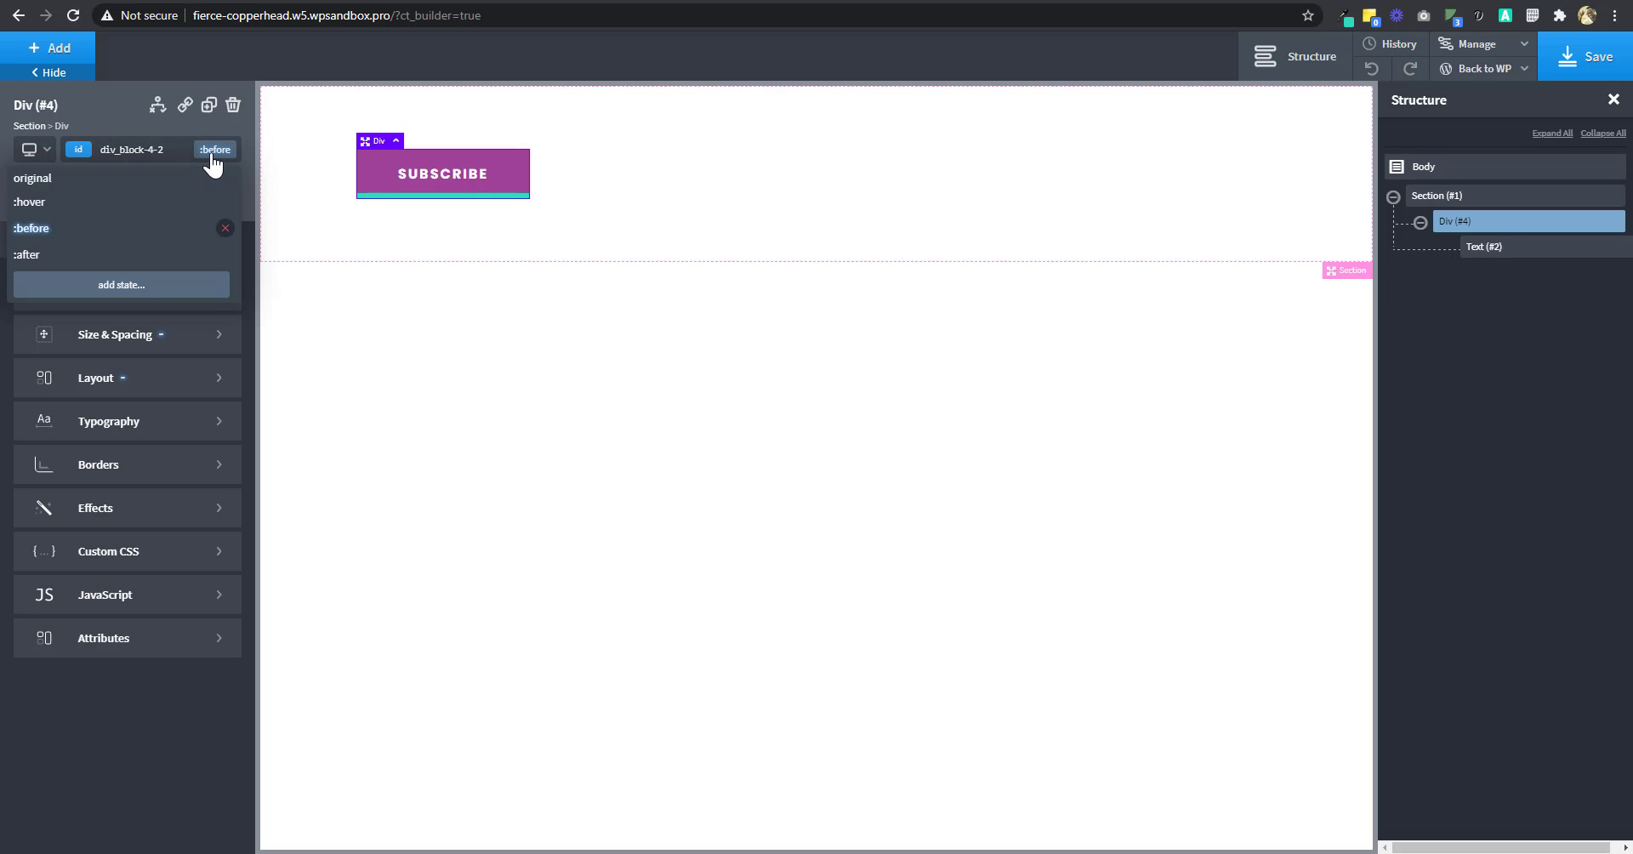
left_click(141, 180)
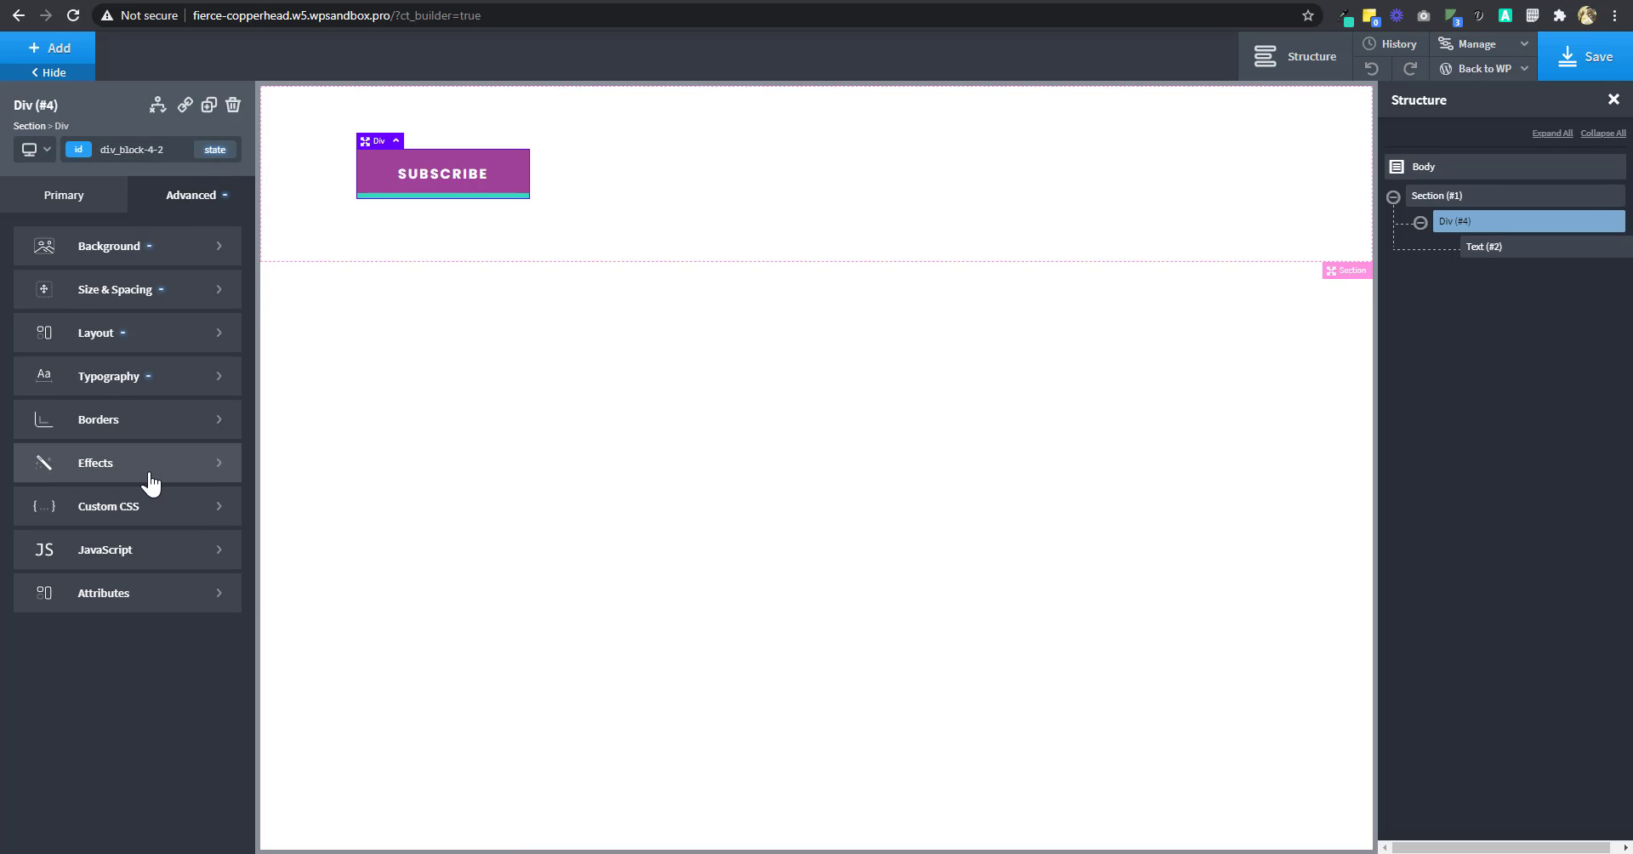
left_click(145, 422)
left_click(119, 534)
type("100")
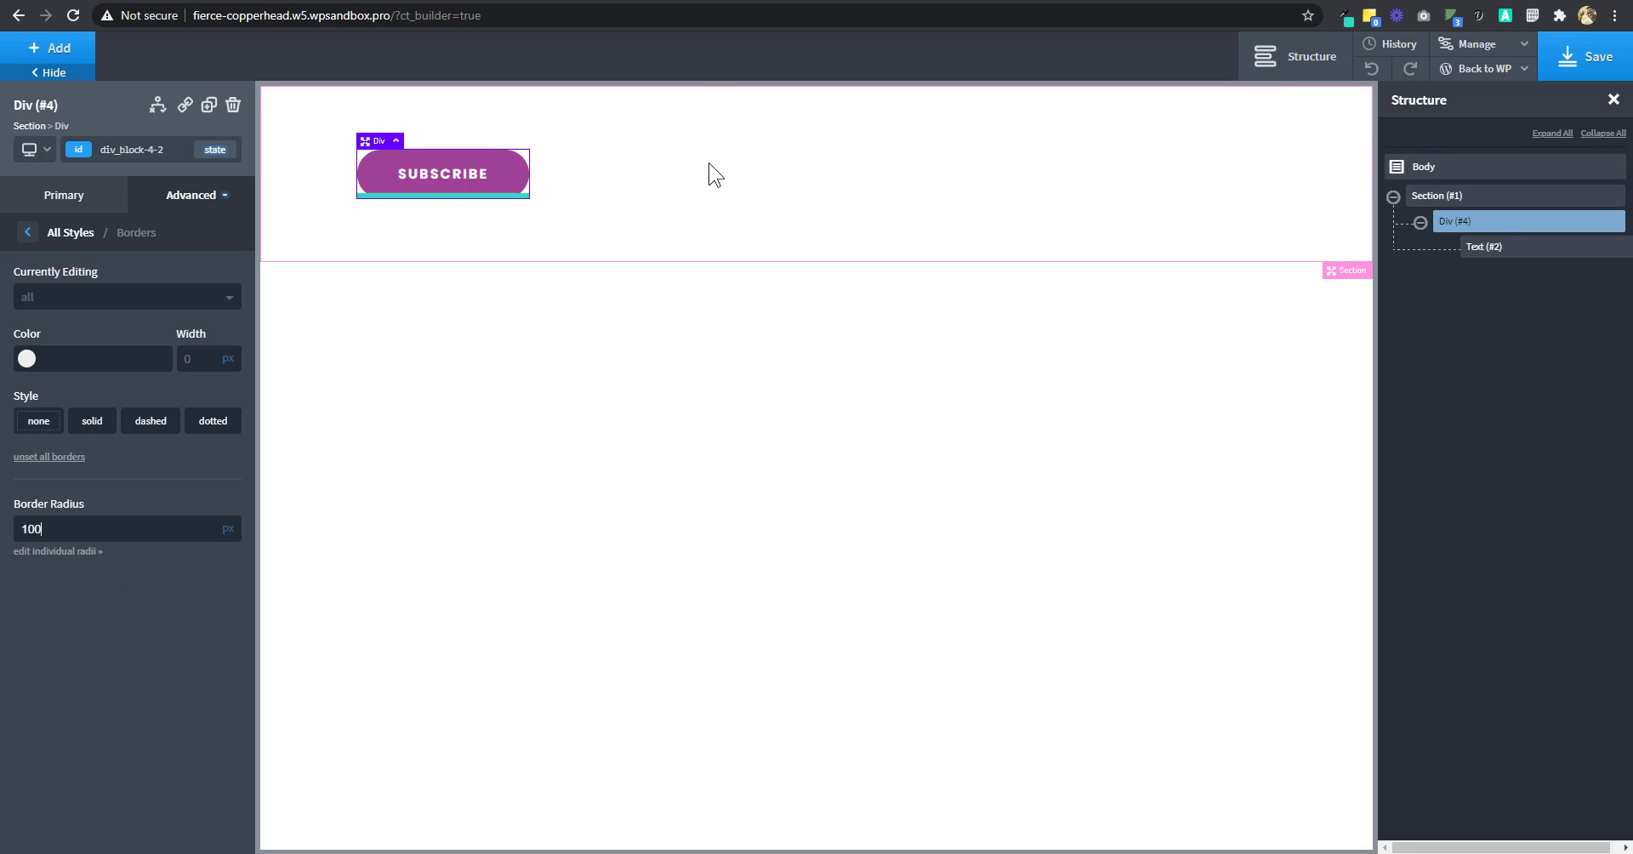
left_click(722, 179)
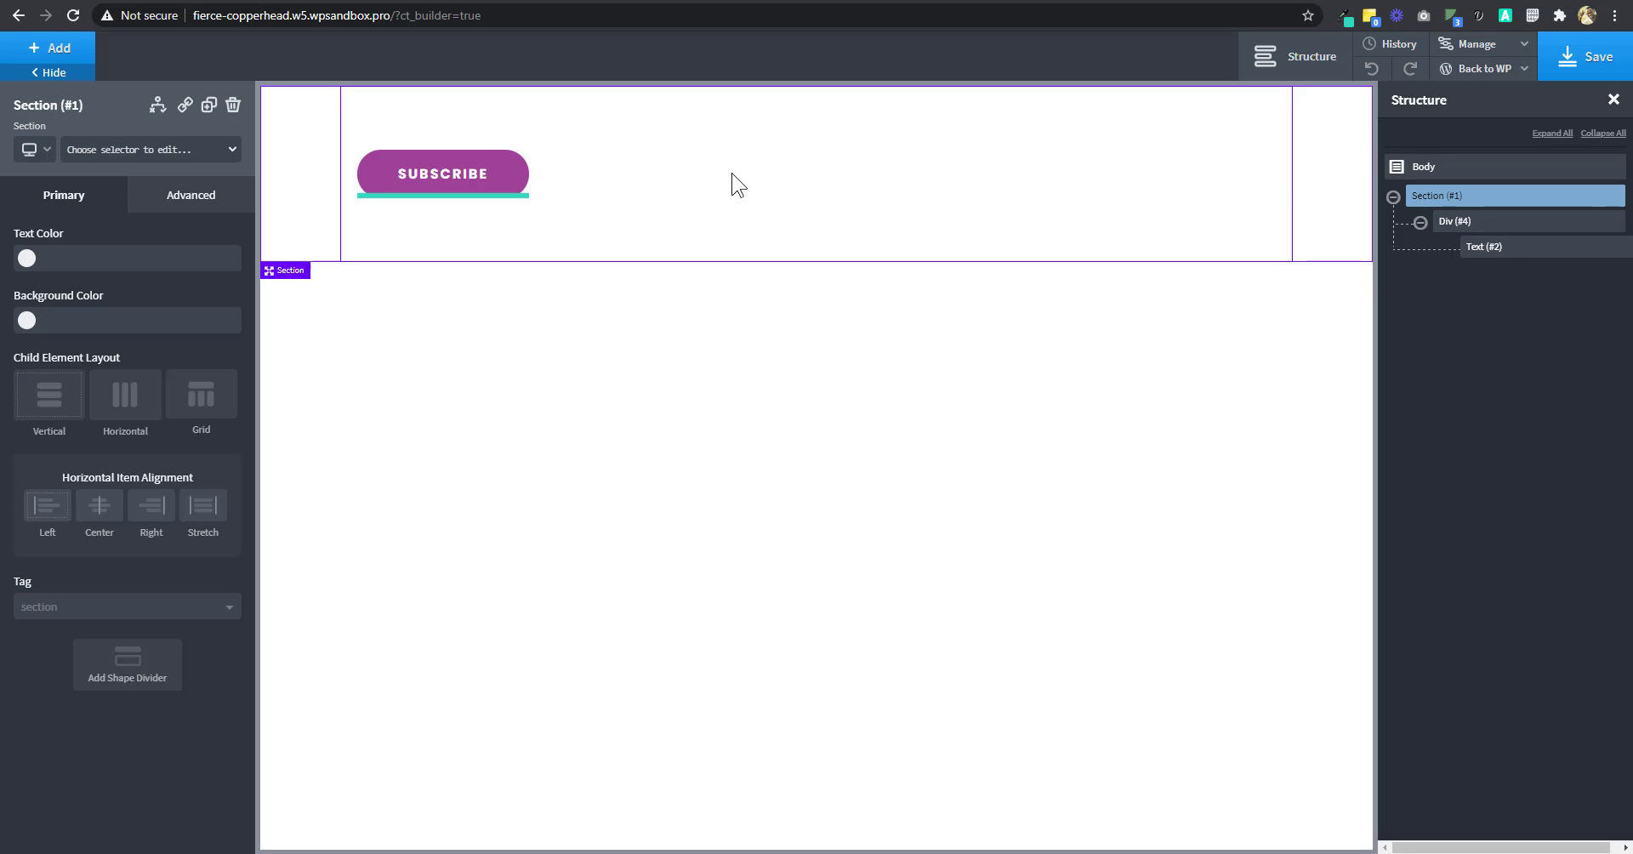
Set the overflow of the div's original state to hidden
left_click(527, 194)
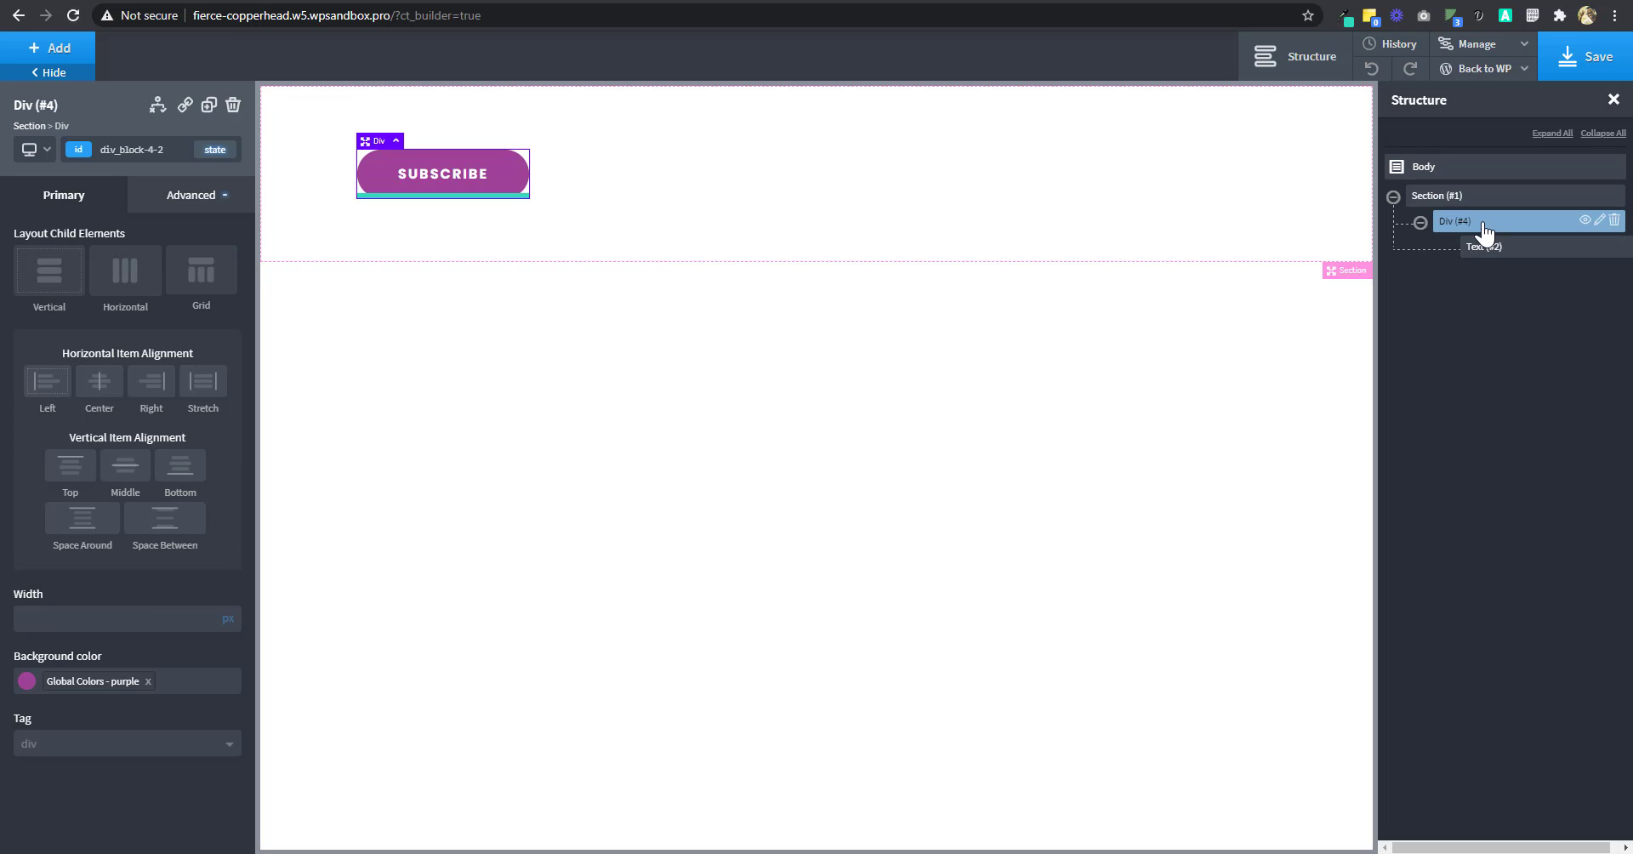
left_click(161, 200)
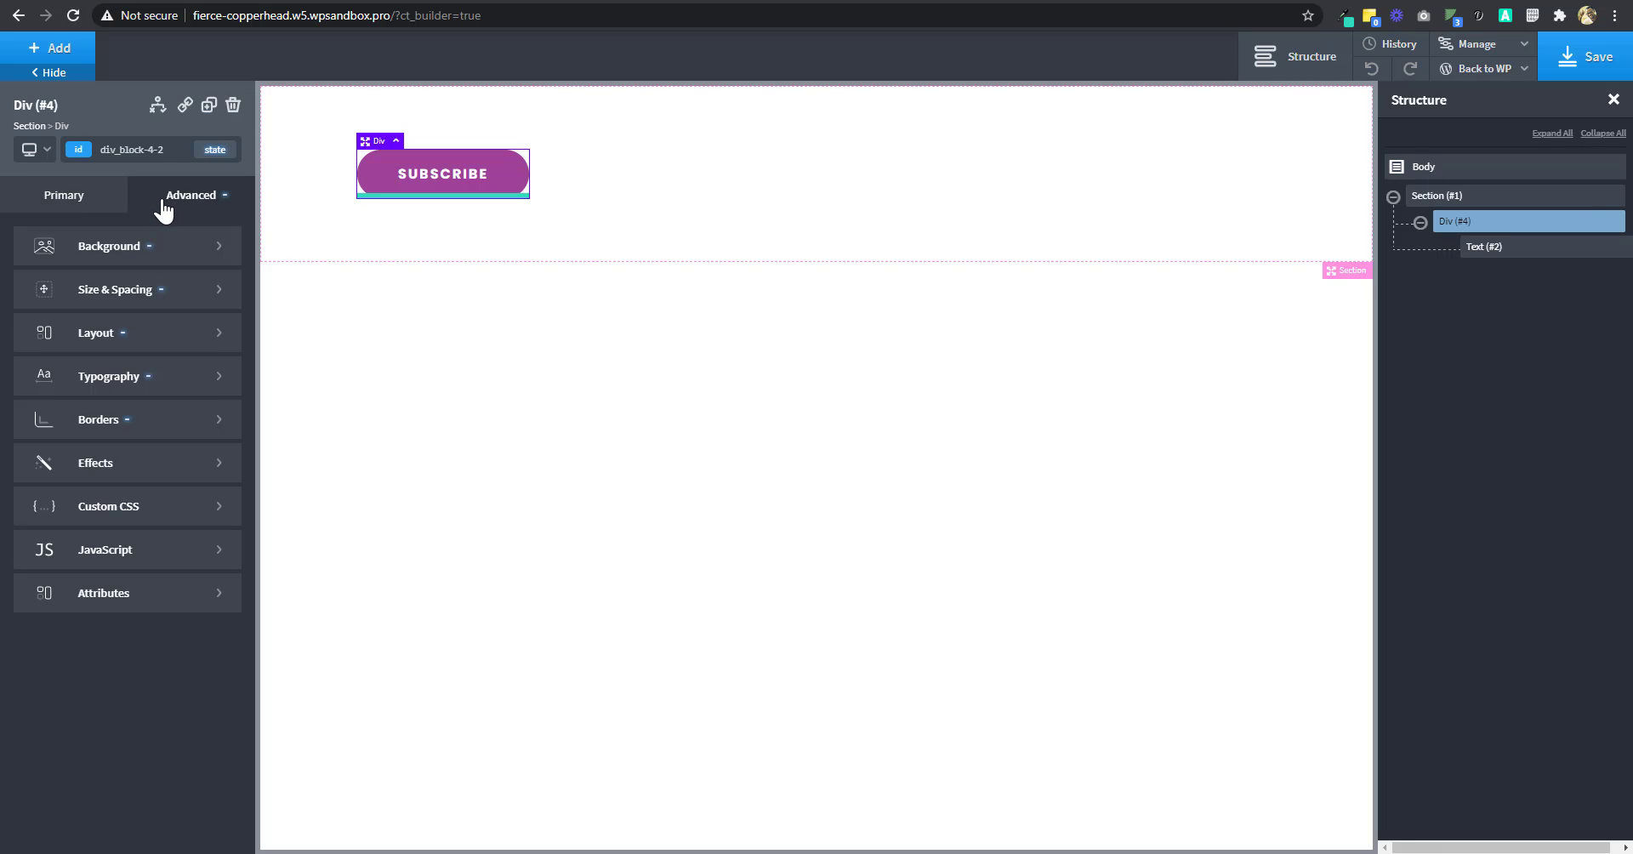
left_click(118, 332)
scroll(172, 493, "down", 2)
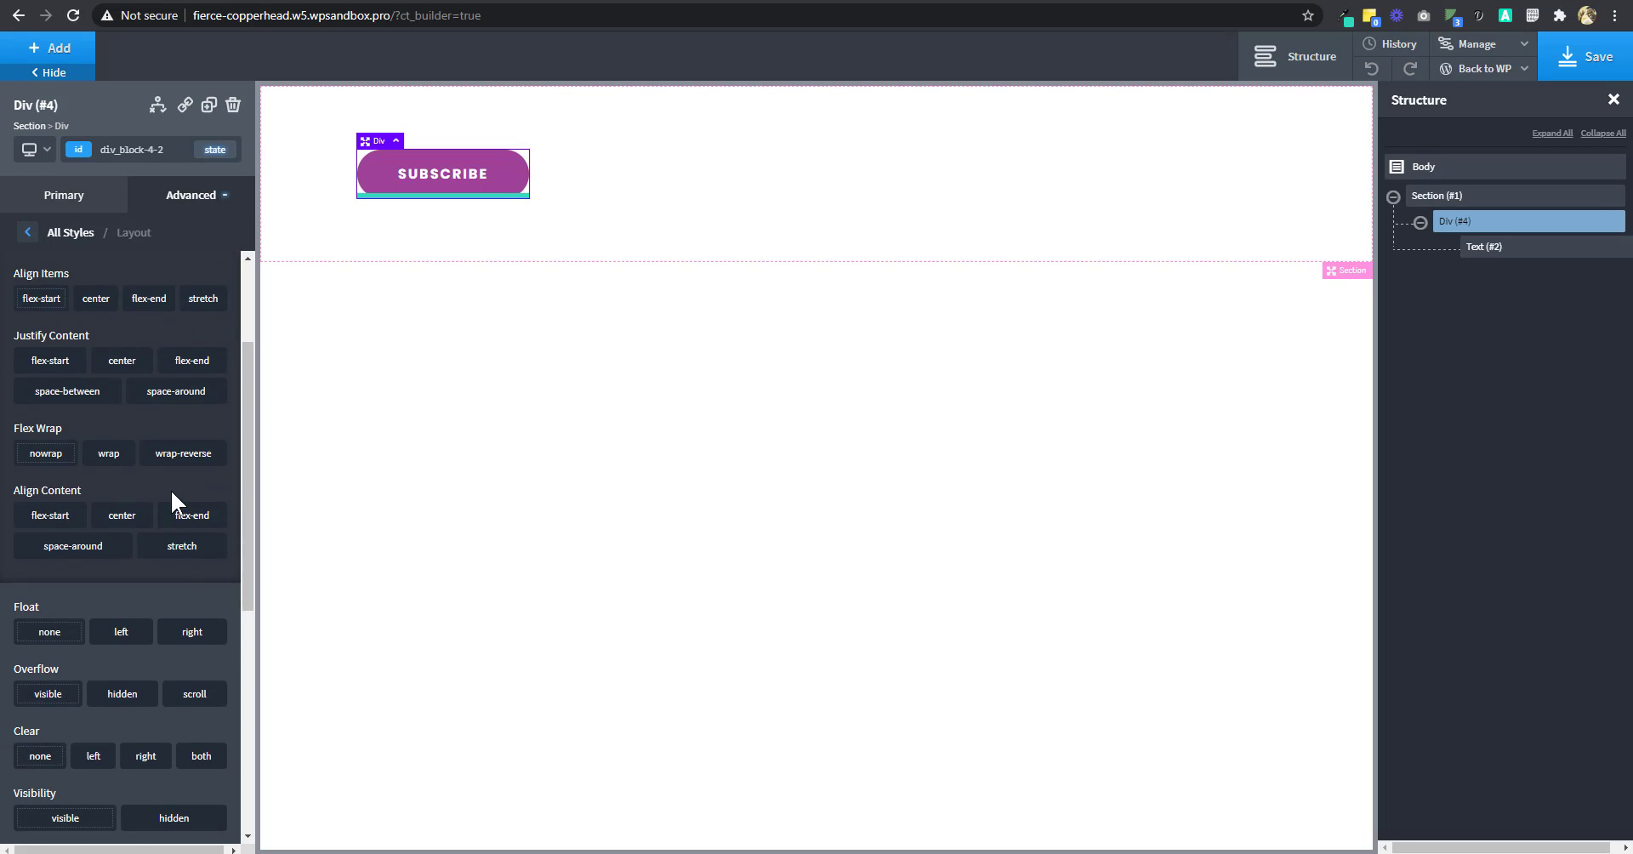
scroll(172, 496, "down", 2)
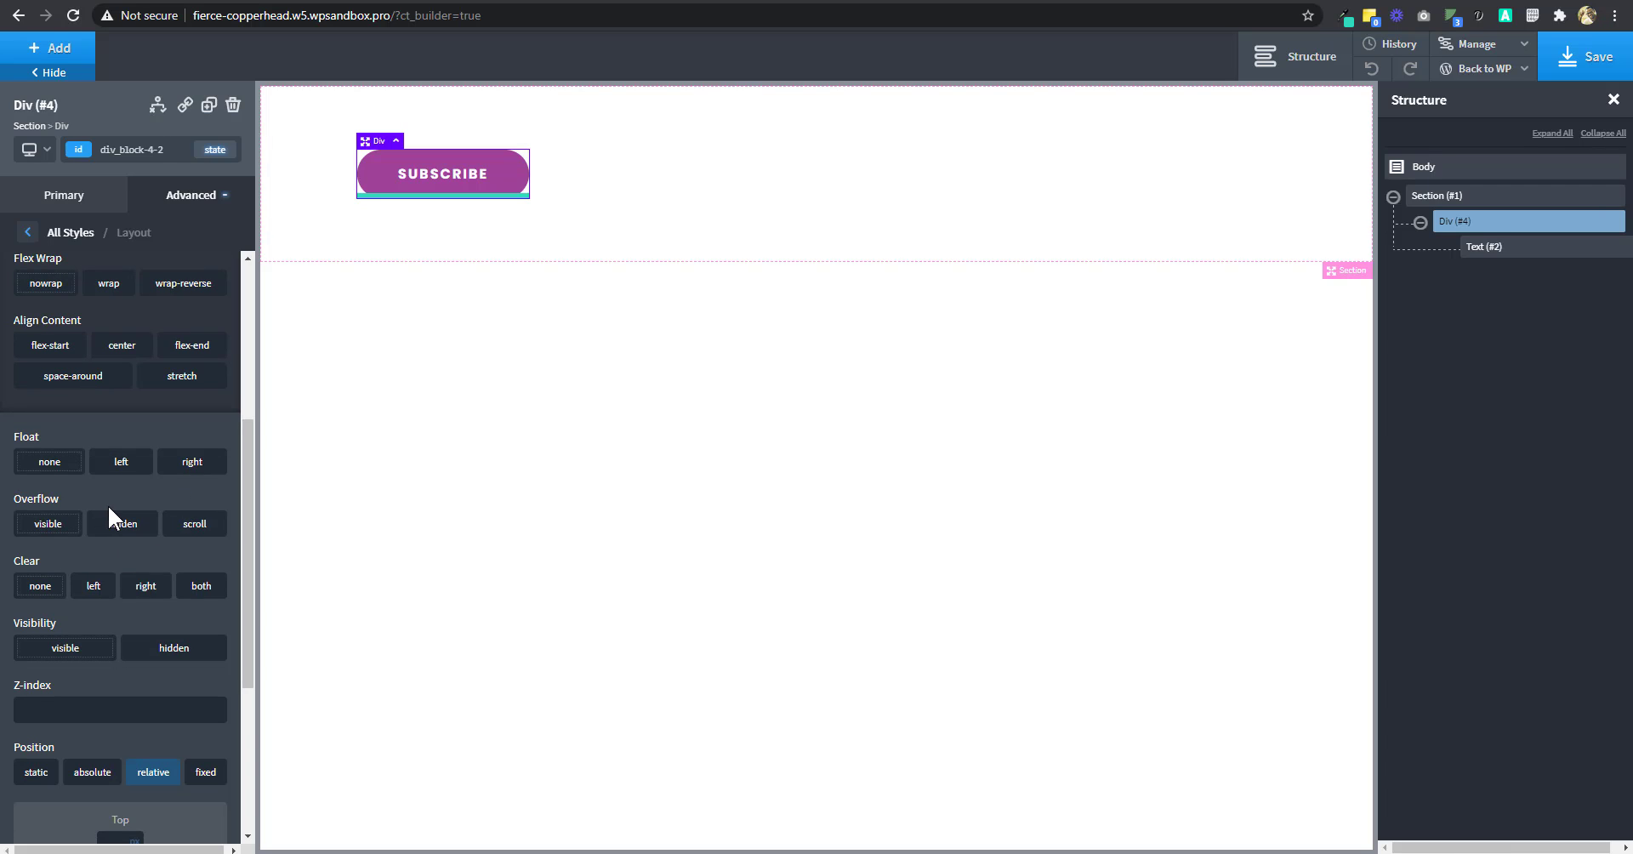
scroll(109, 513, "up", 2)
scroll(109, 513, "up", 1)
scroll(111, 514, "down", 2)
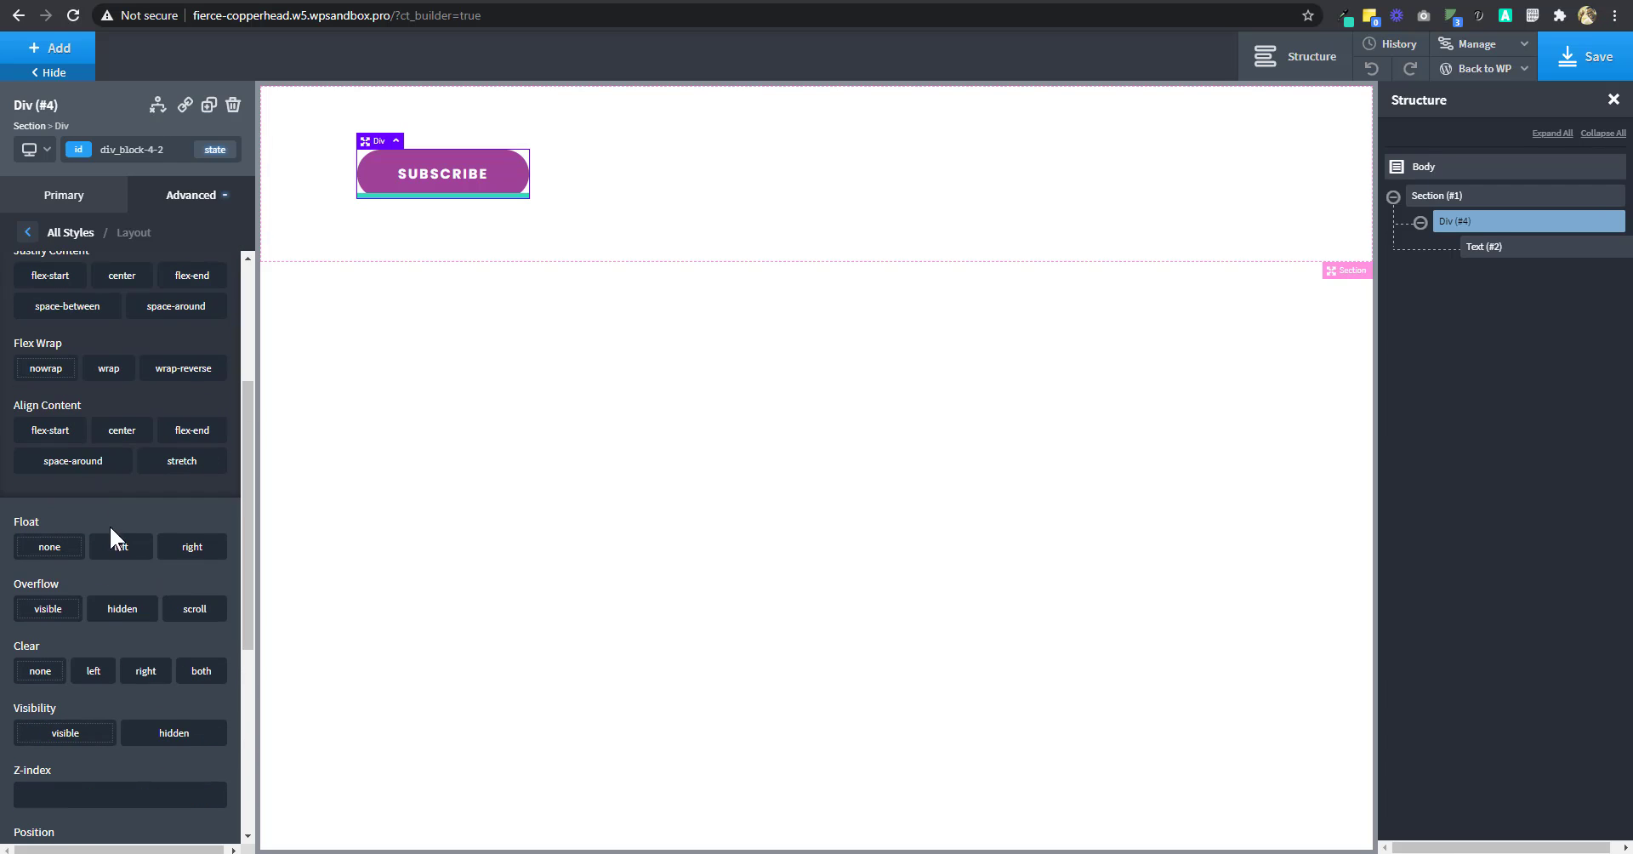
left_click(119, 610)
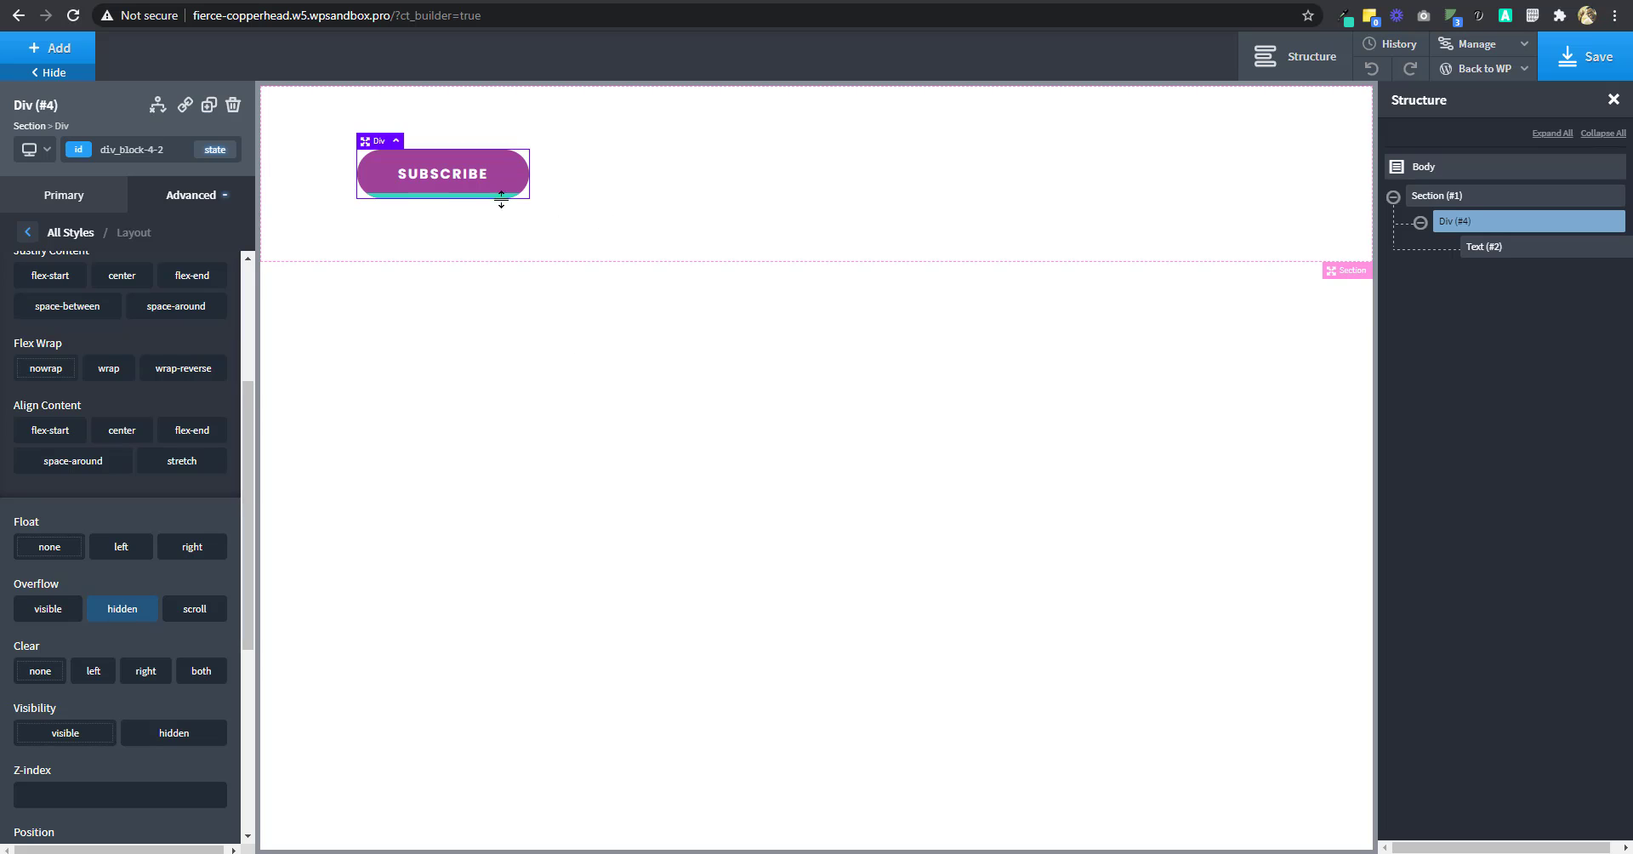
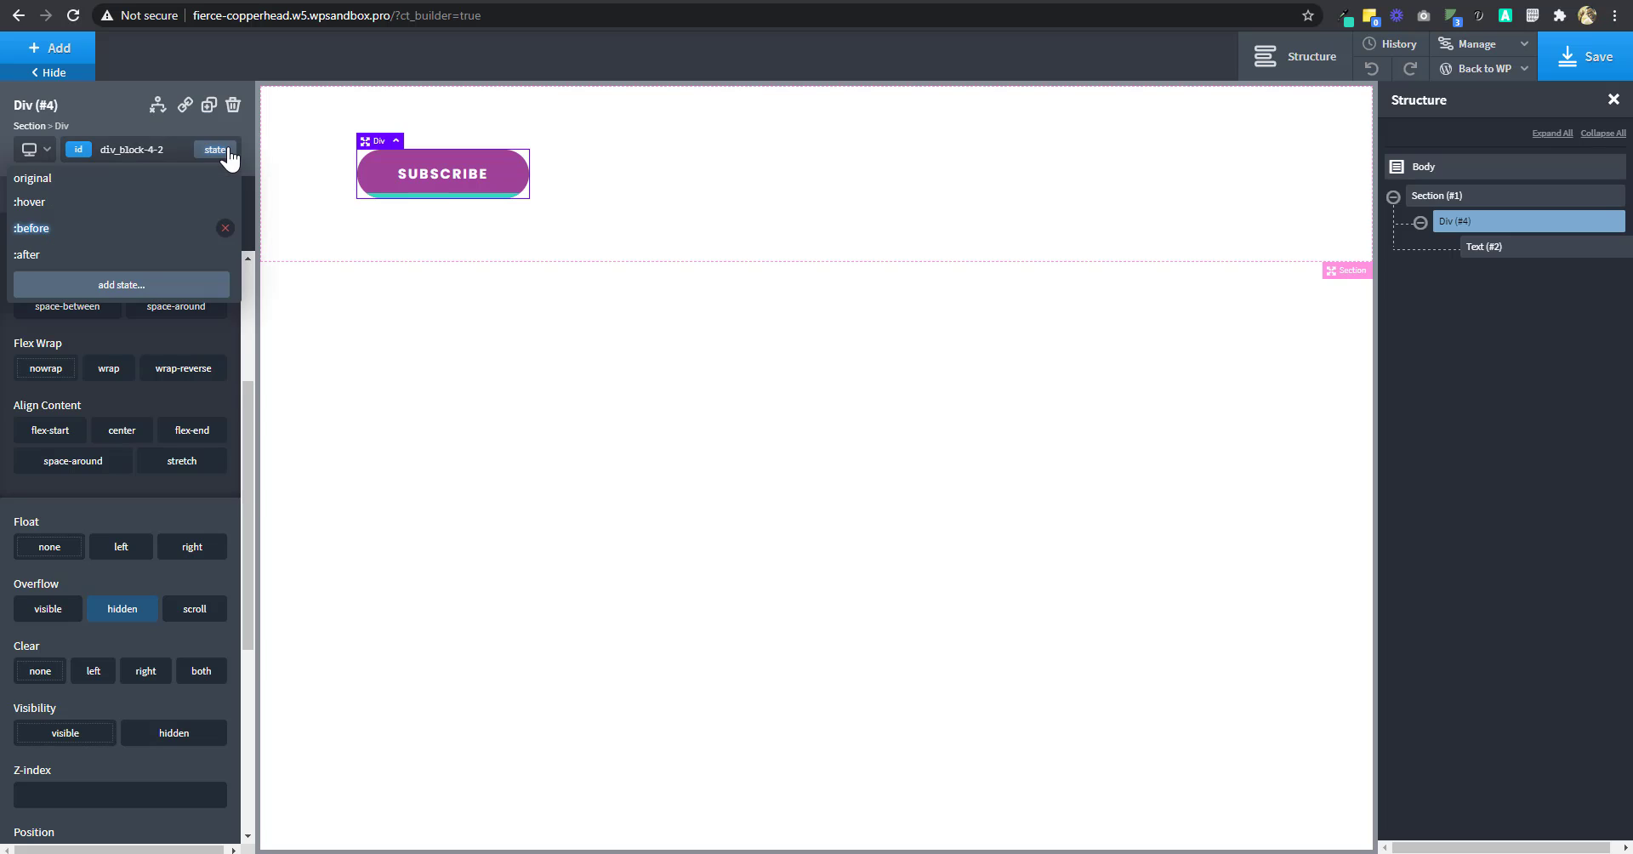
Switch the div to its :before state and set the element's height to 100%
left_click(116, 237)
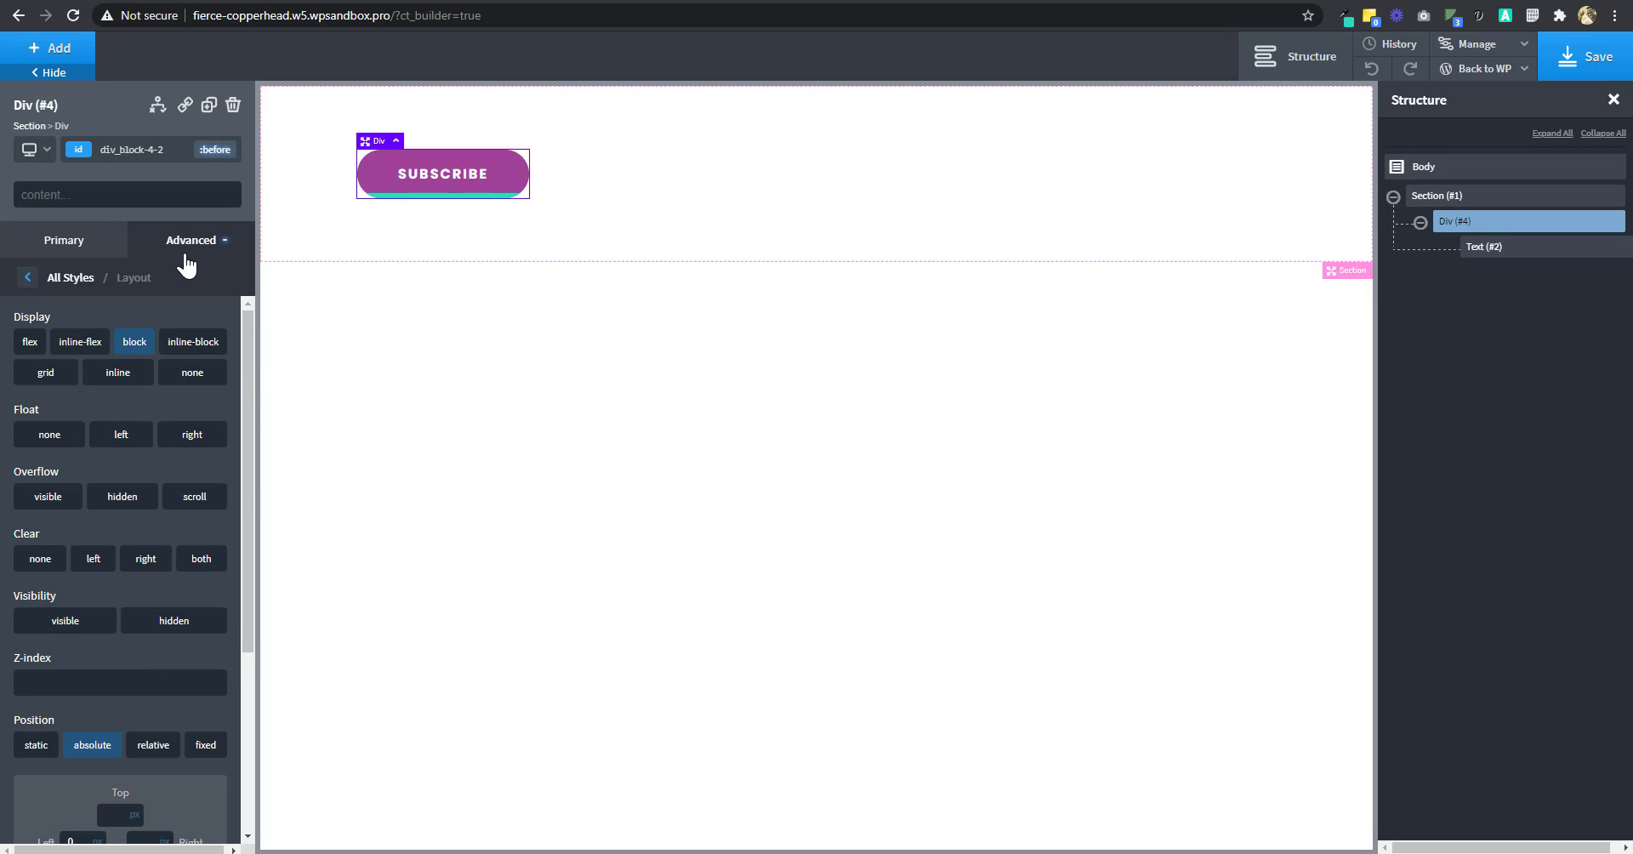
left_click(190, 242)
left_click(162, 333)
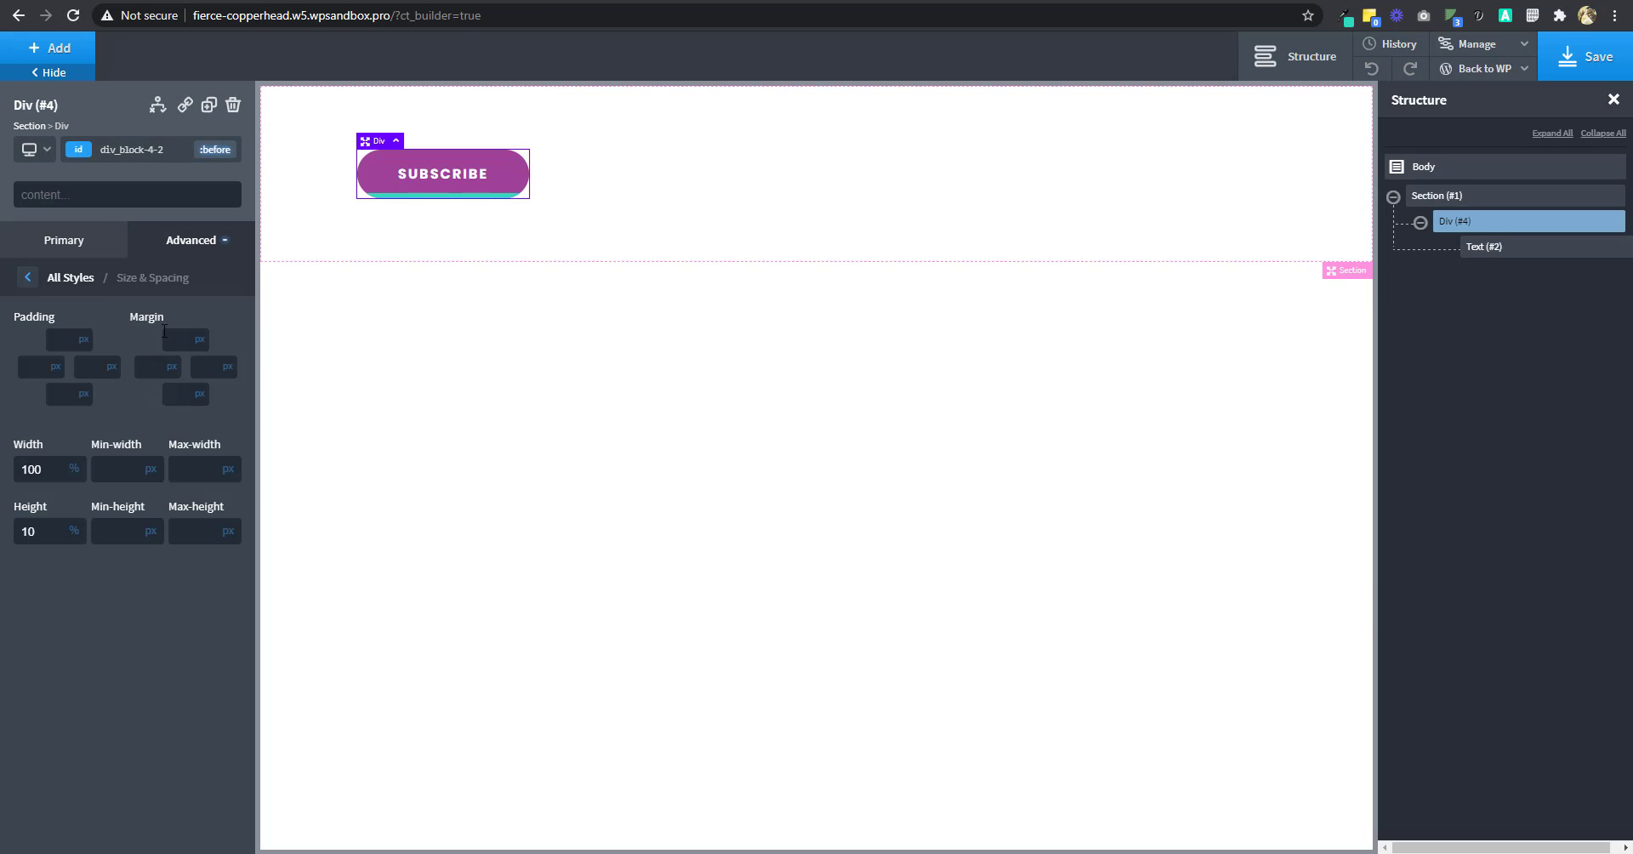
double_click(45, 541)
type("100")
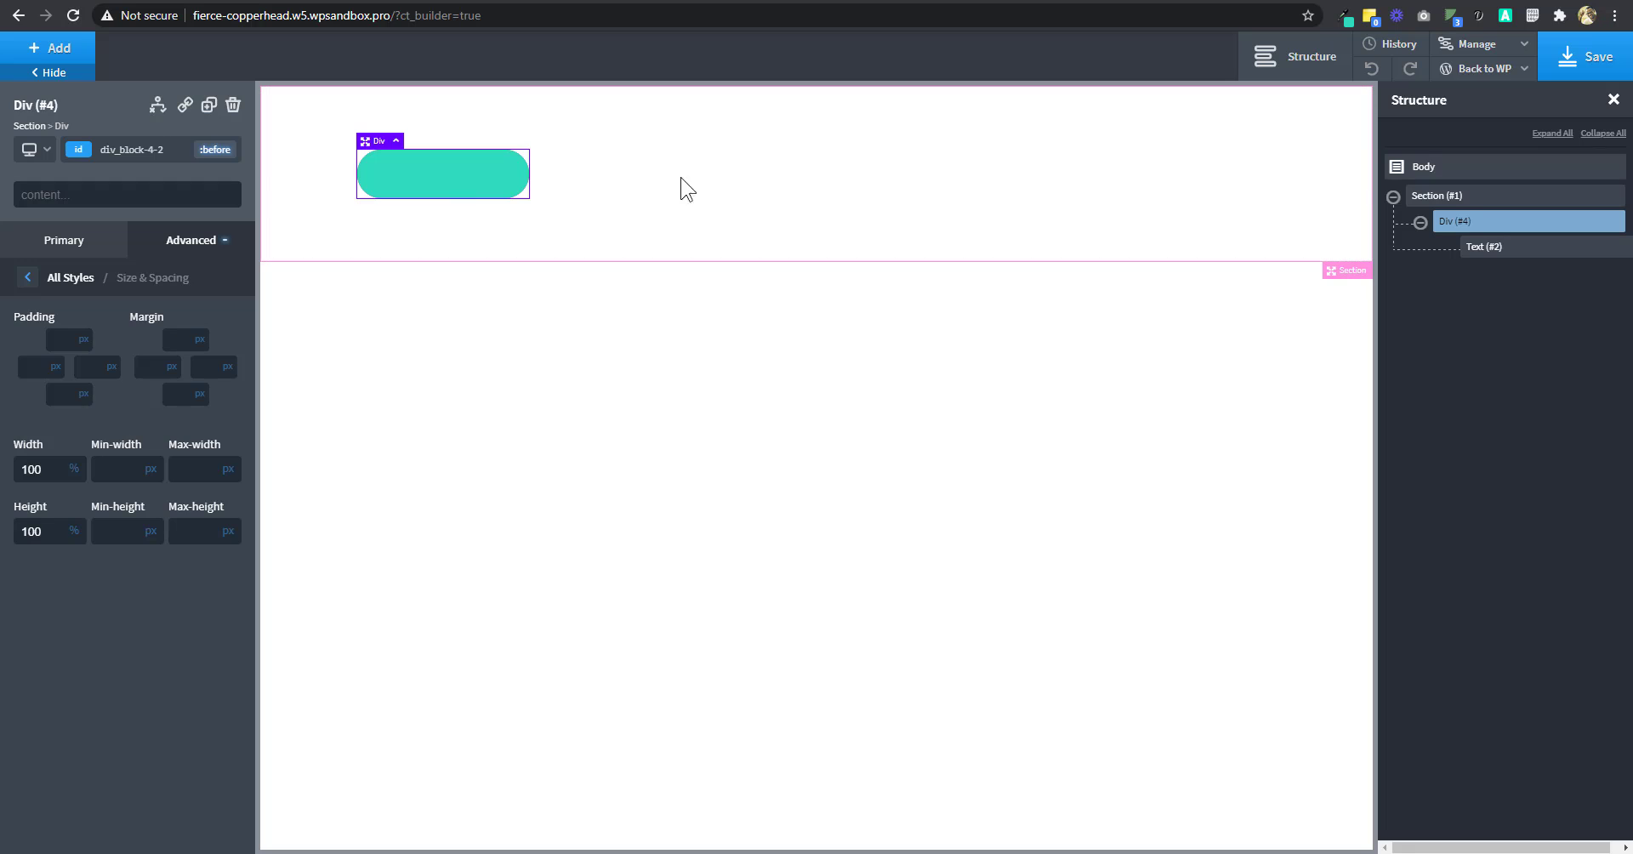
Set the z-index of the SUBSCRIBE text element to 1
left_click(1491, 250)
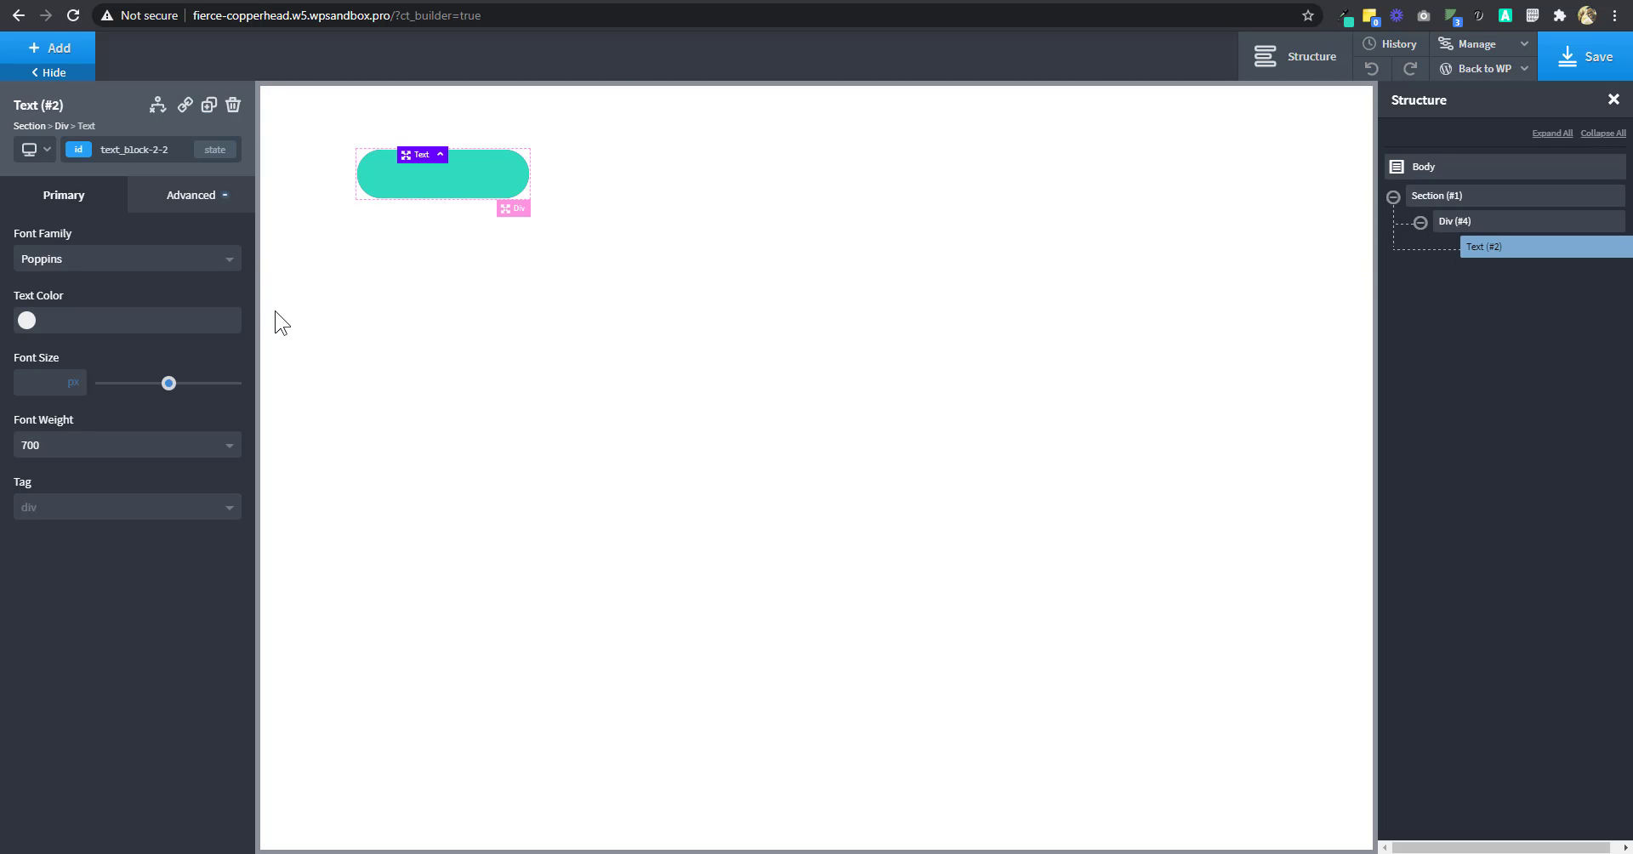
left_click(183, 201)
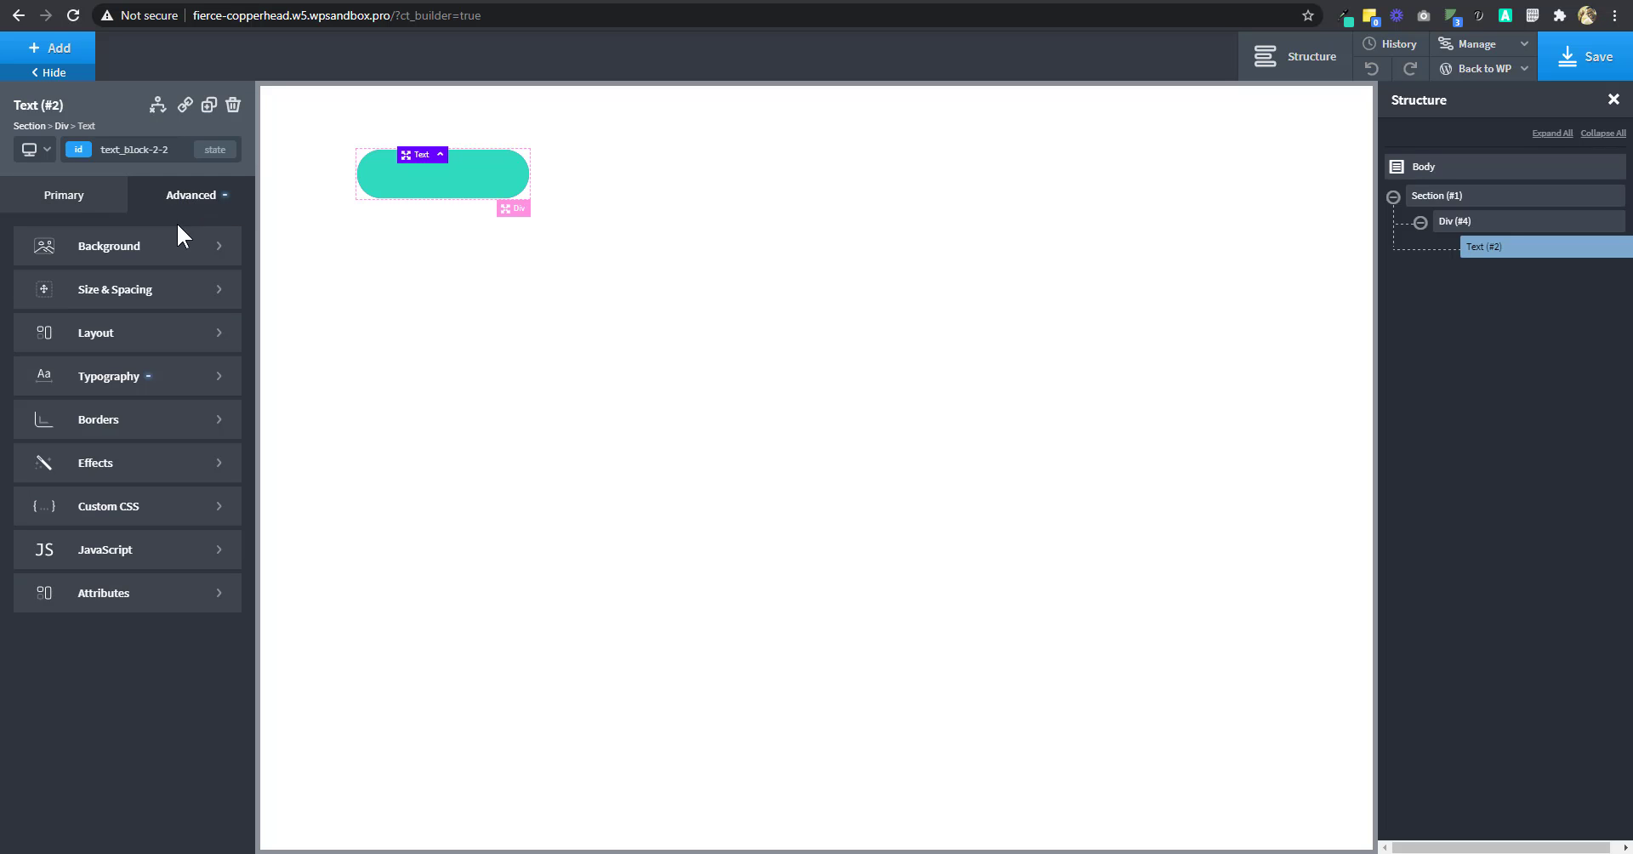
left_click(139, 333)
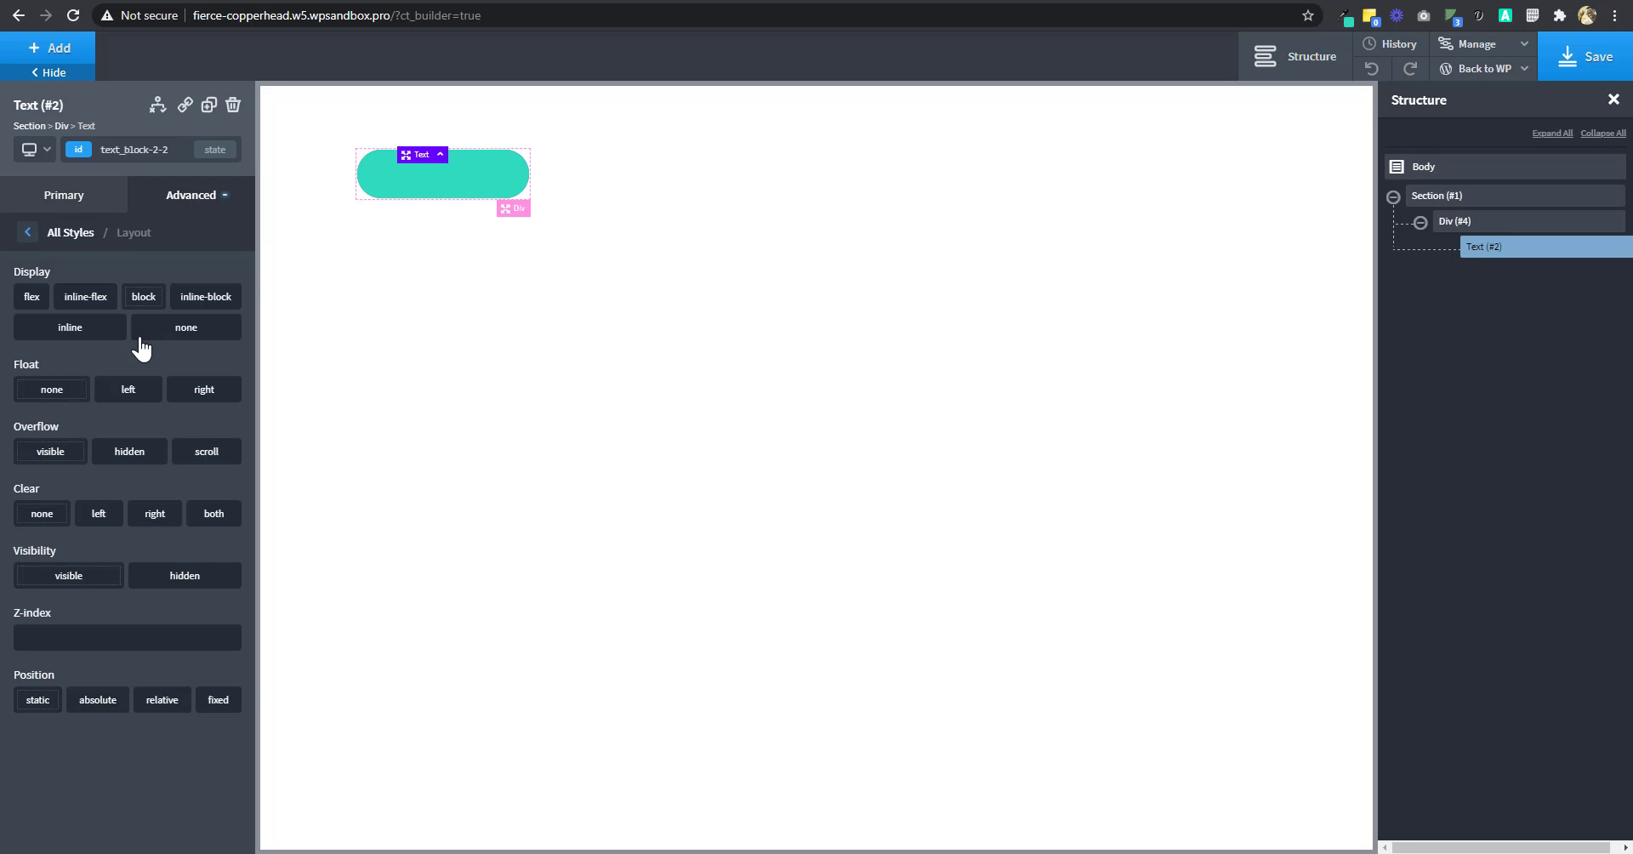
left_click(59, 638)
type("1")
Add a class named button to the div that wraps the SUBSCRIBE text
left_click(1498, 223)
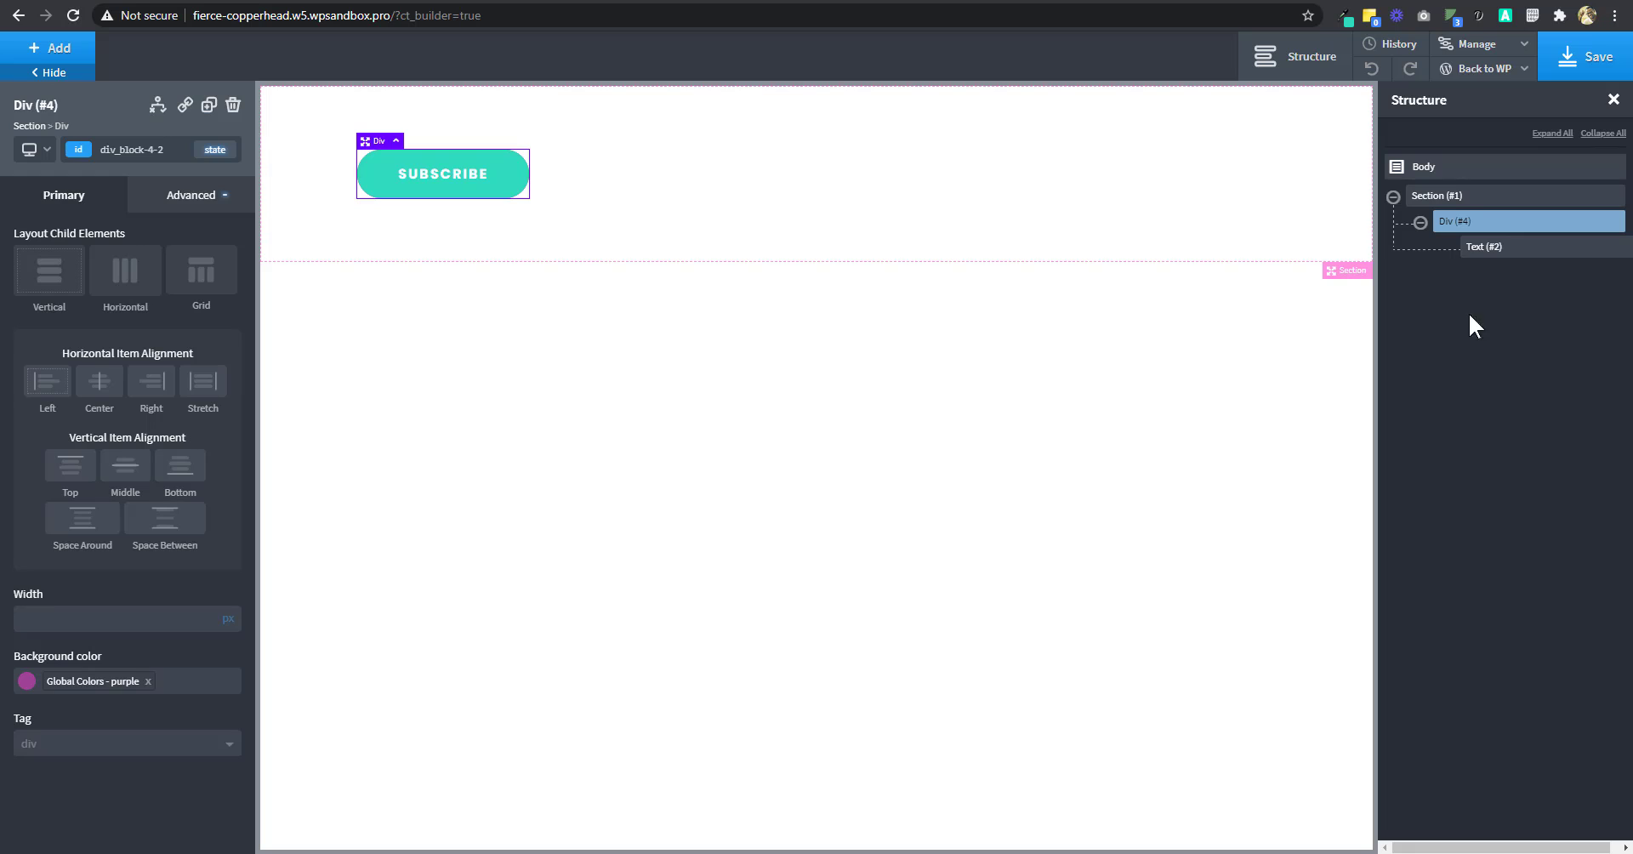
left_click(162, 142)
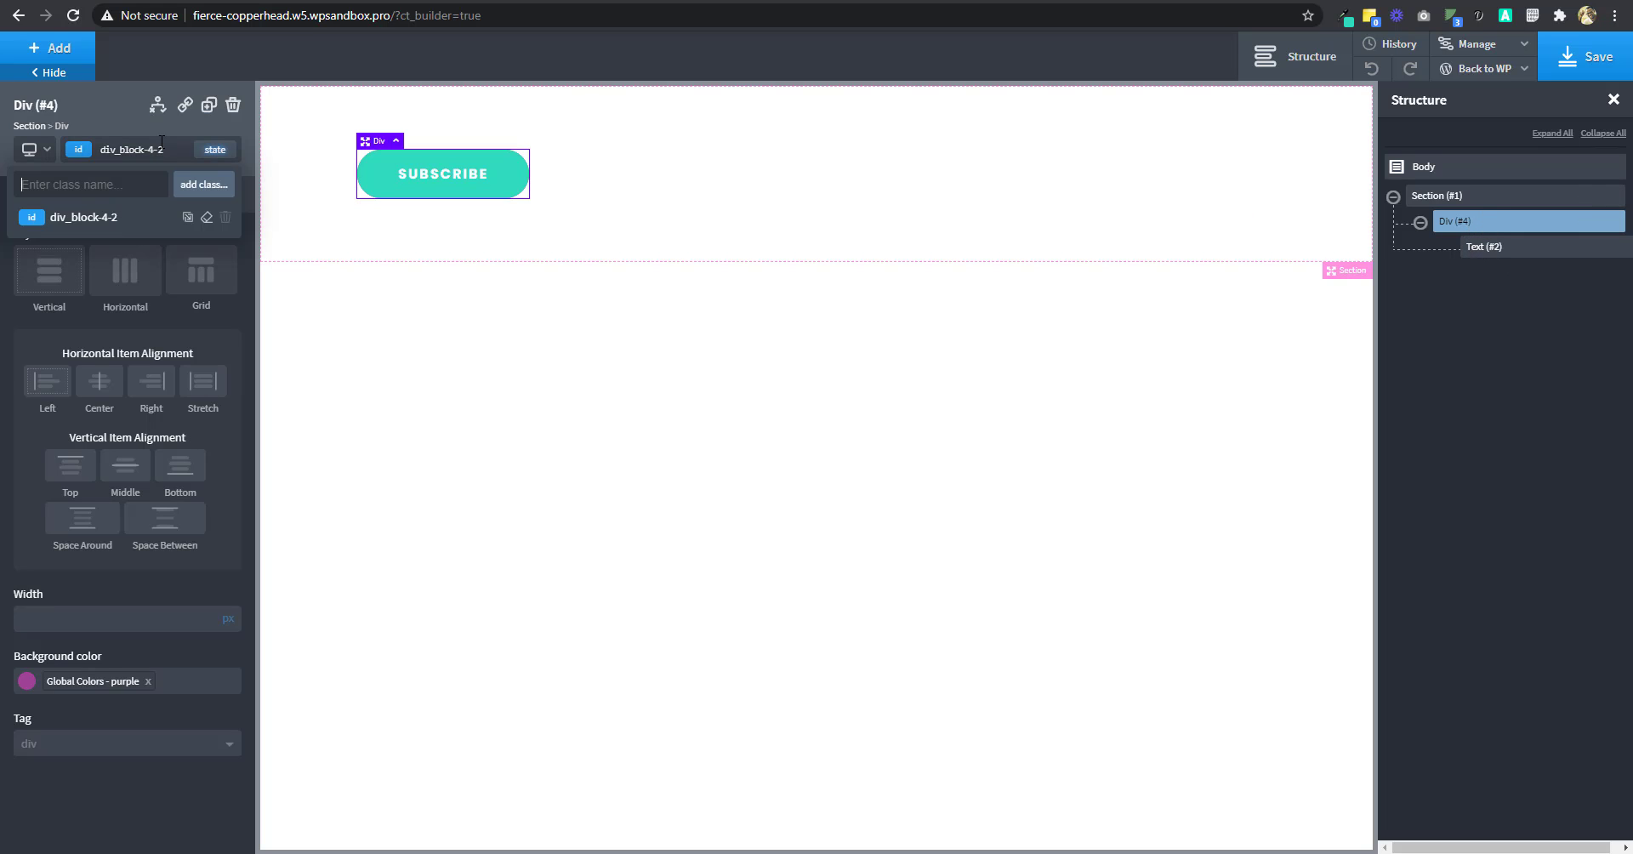
type("BU")
key("BackSpace")
key("BackSpace")
type("b")
key("Return")
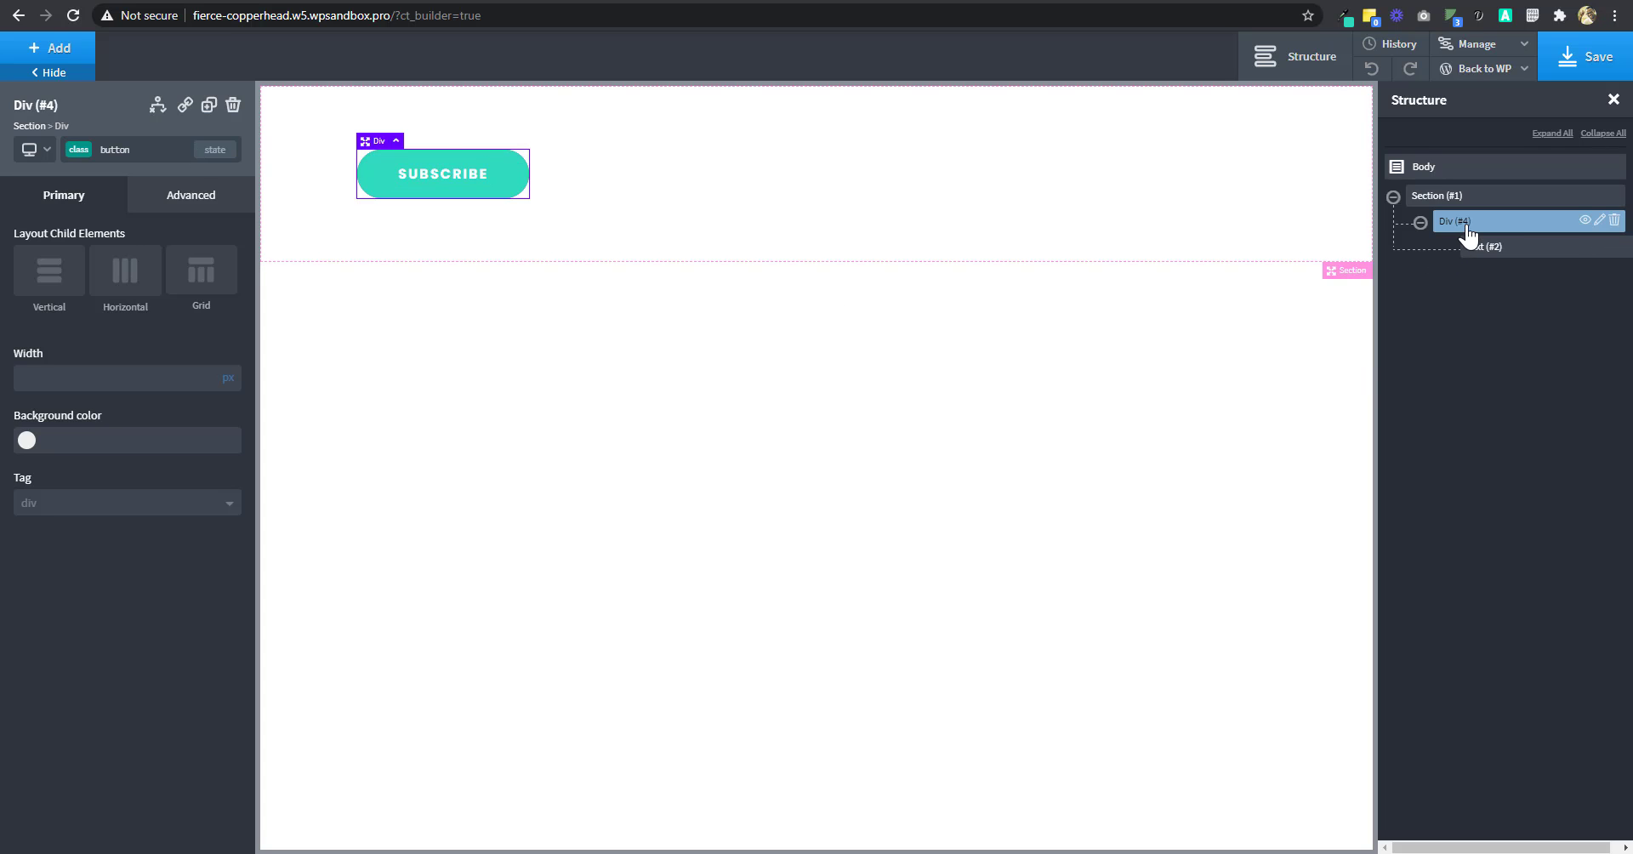
Copy the styles of the div's ID div_block-4-2 into the button class
left_click(155, 152)
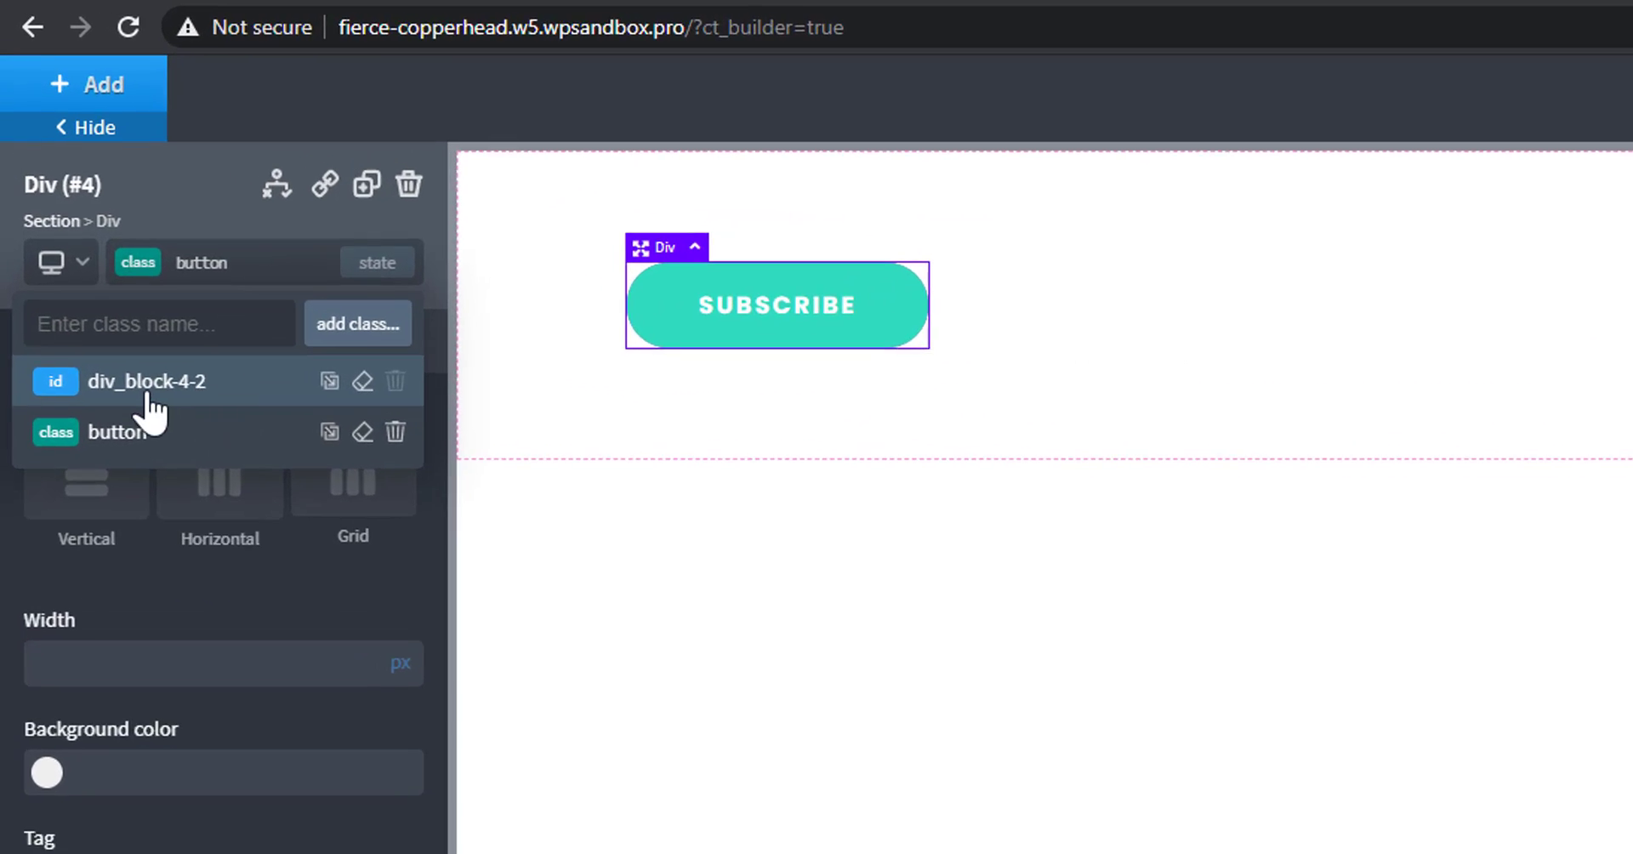
left_click(370, 428)
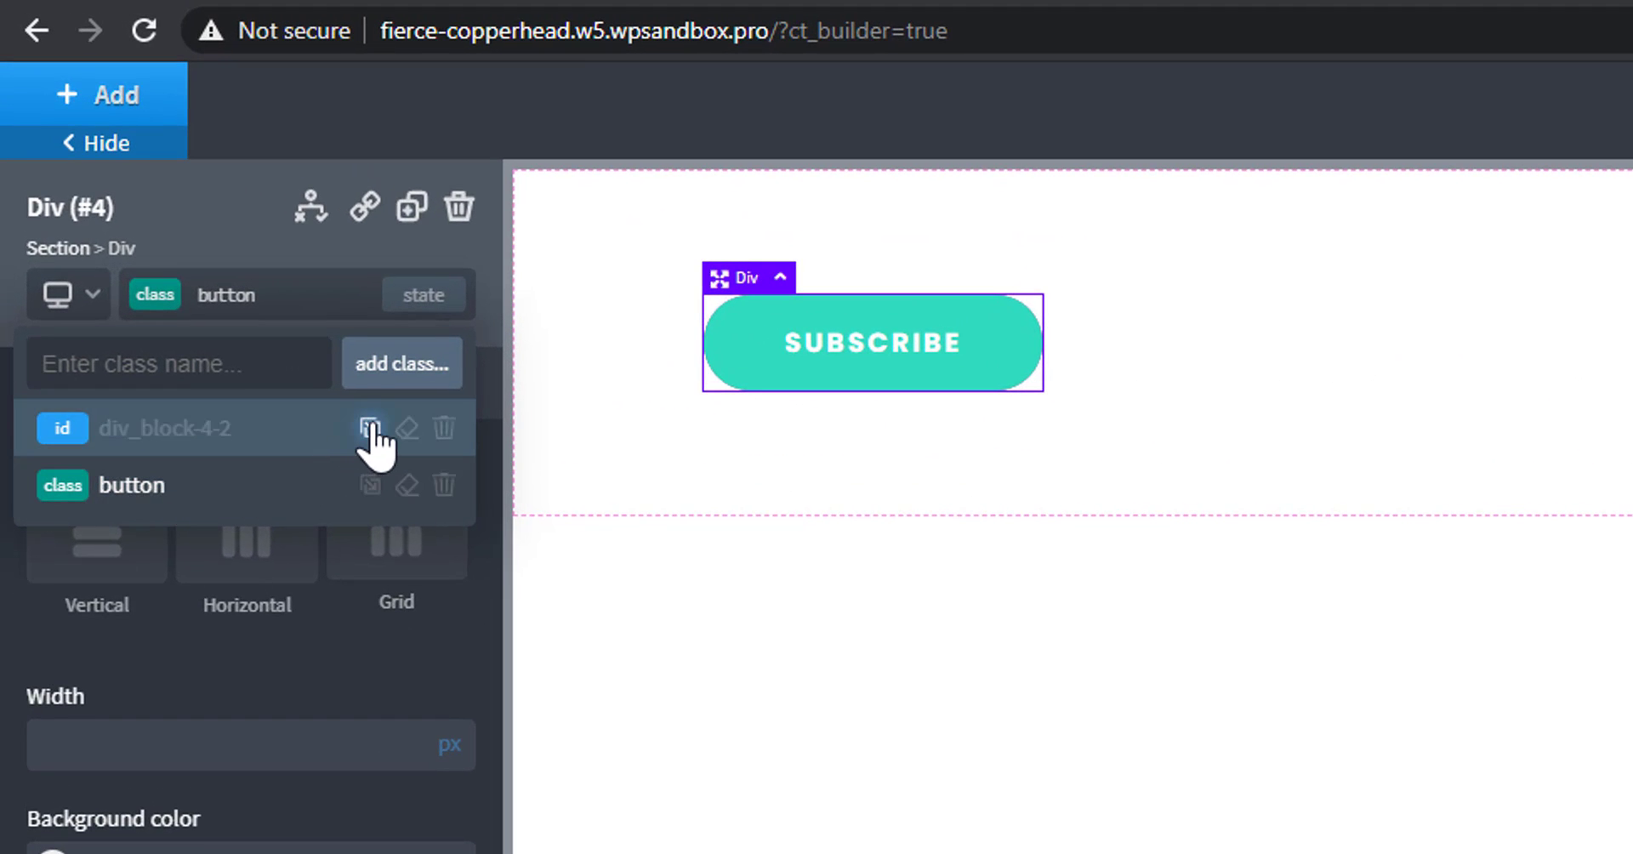
left_click(192, 497)
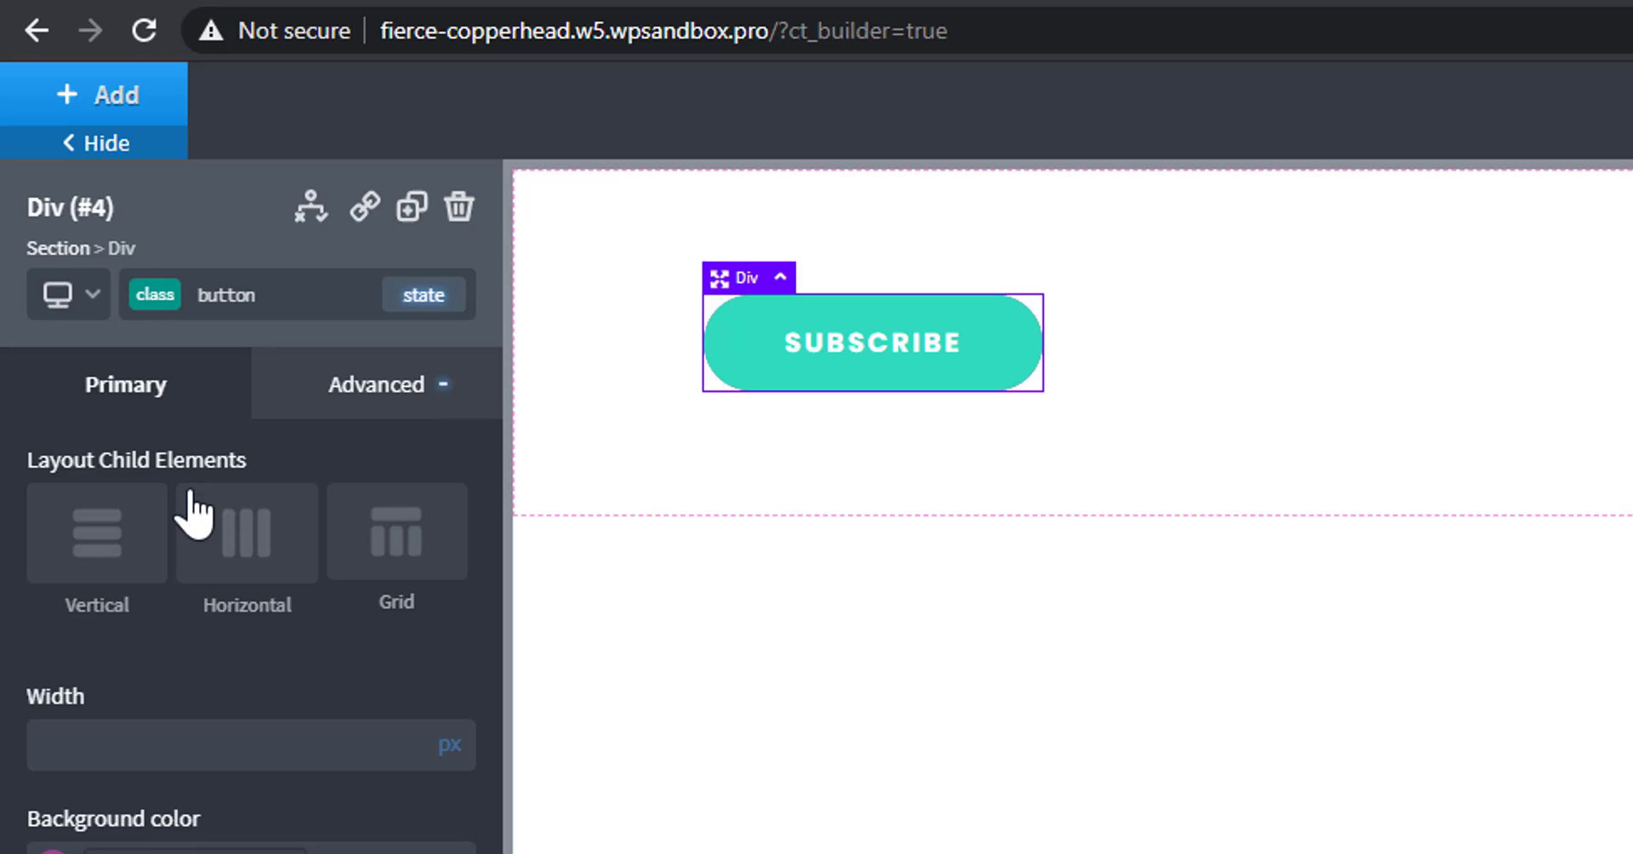
Clear the styles of the ID div_block-4-2 and make the button class the active selector
left_click(307, 297)
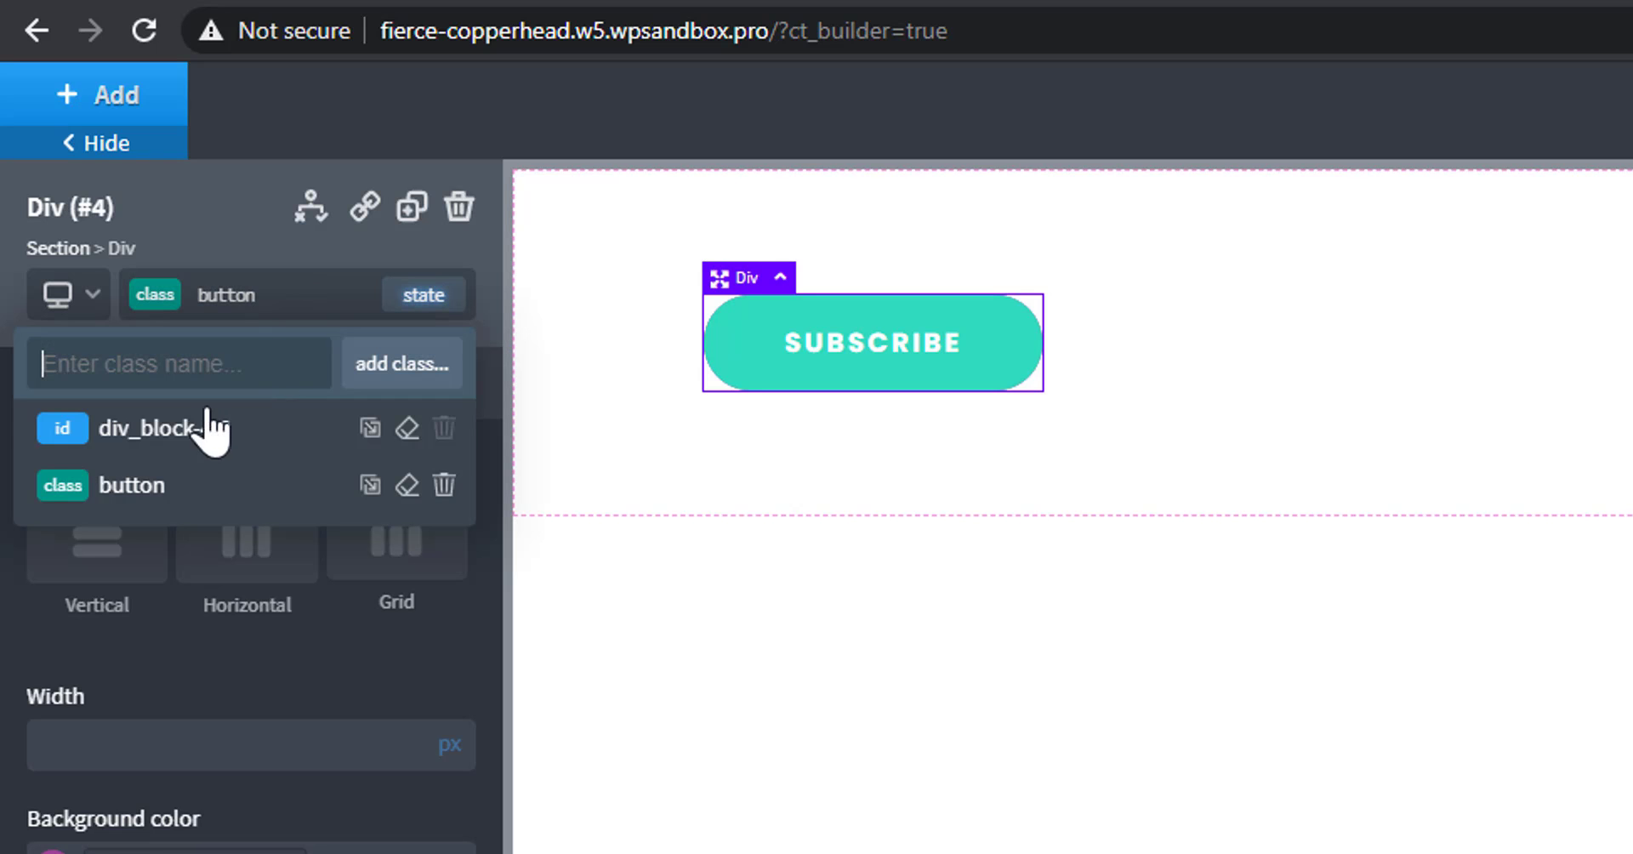
left_click(406, 428)
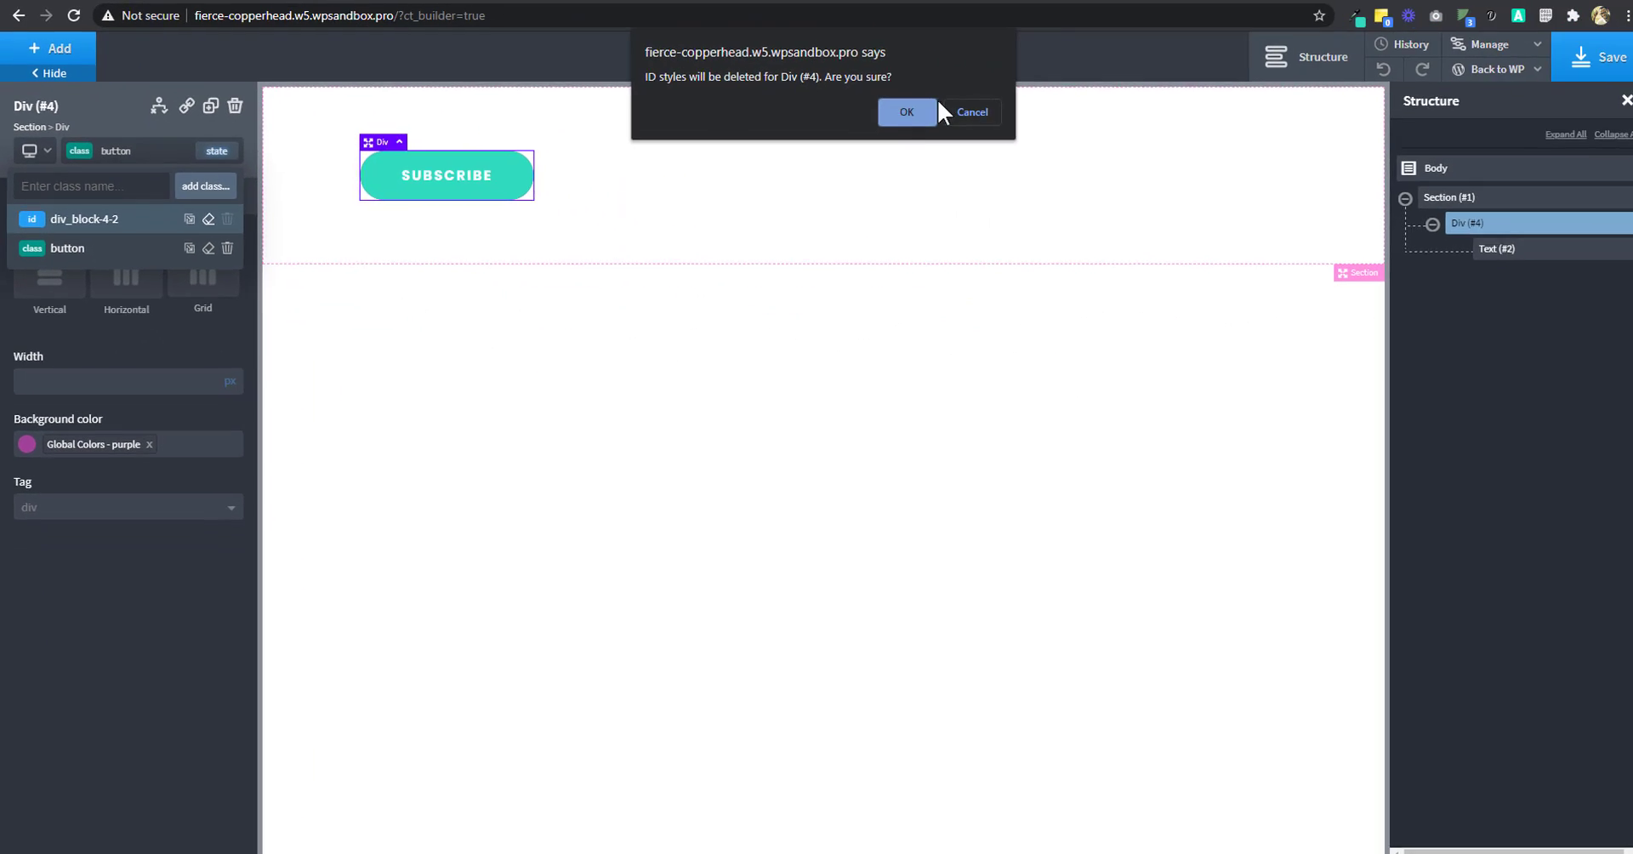
left_click(899, 100)
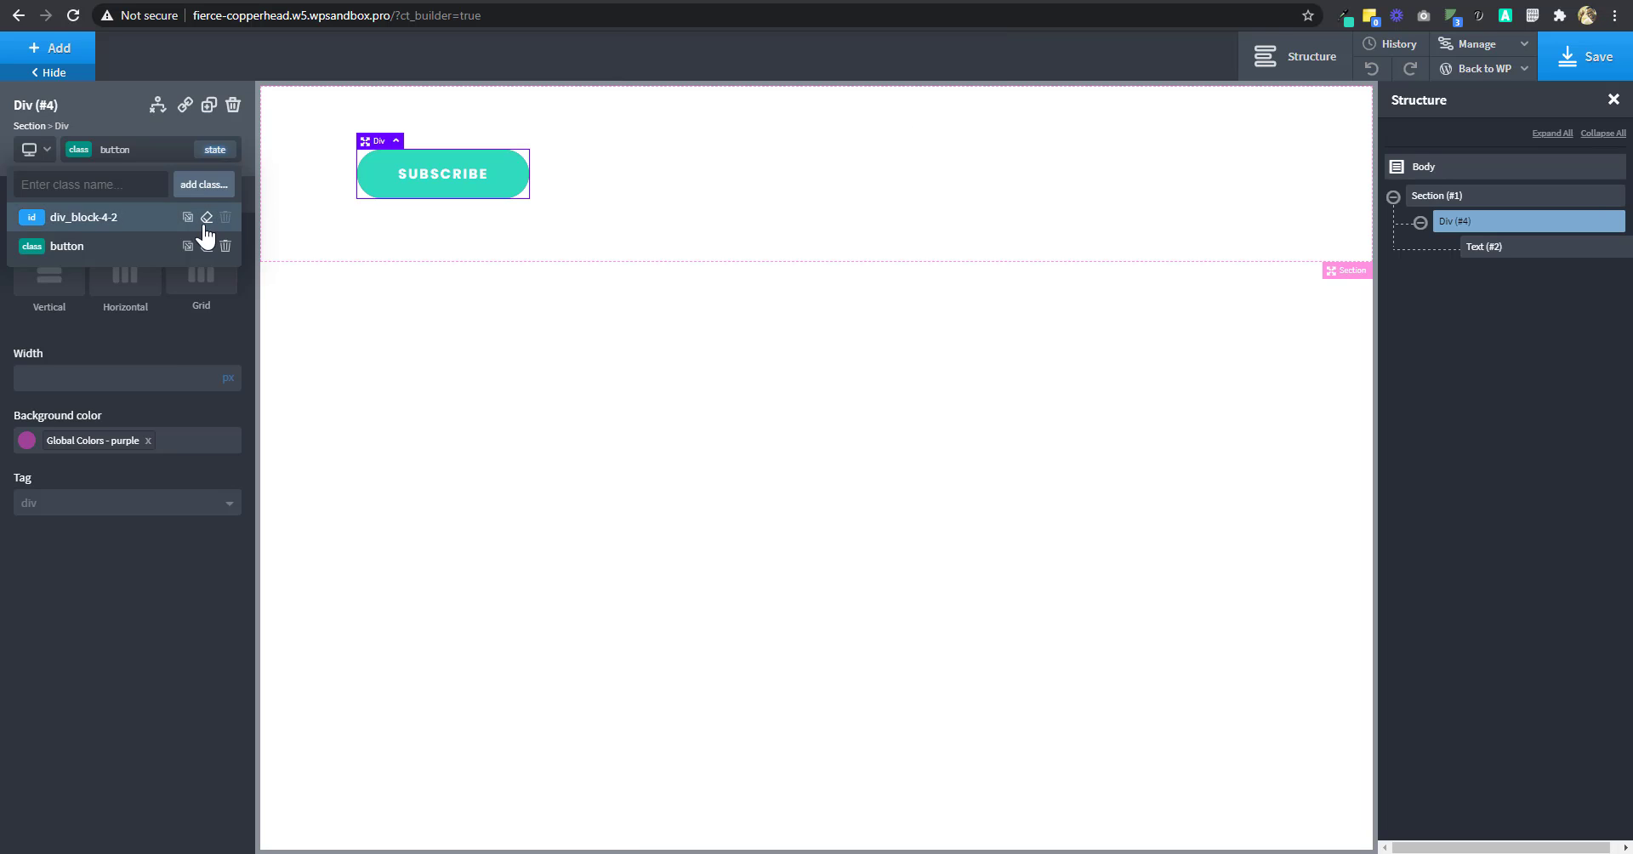
left_click(103, 249)
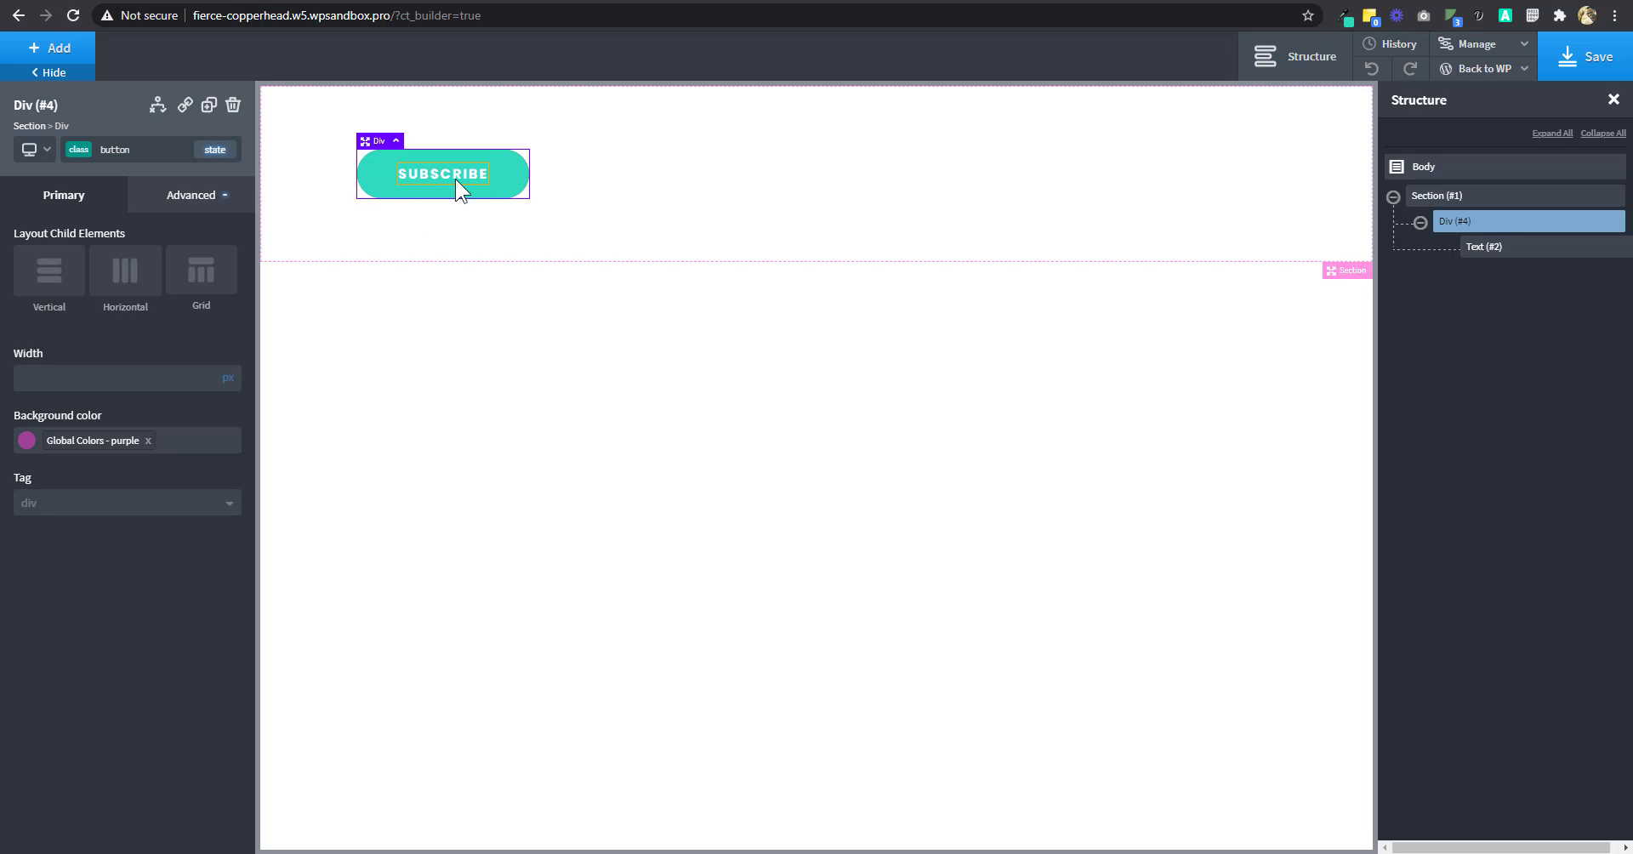
In the :before state of the button class, set the width to 0%
left_click(218, 151)
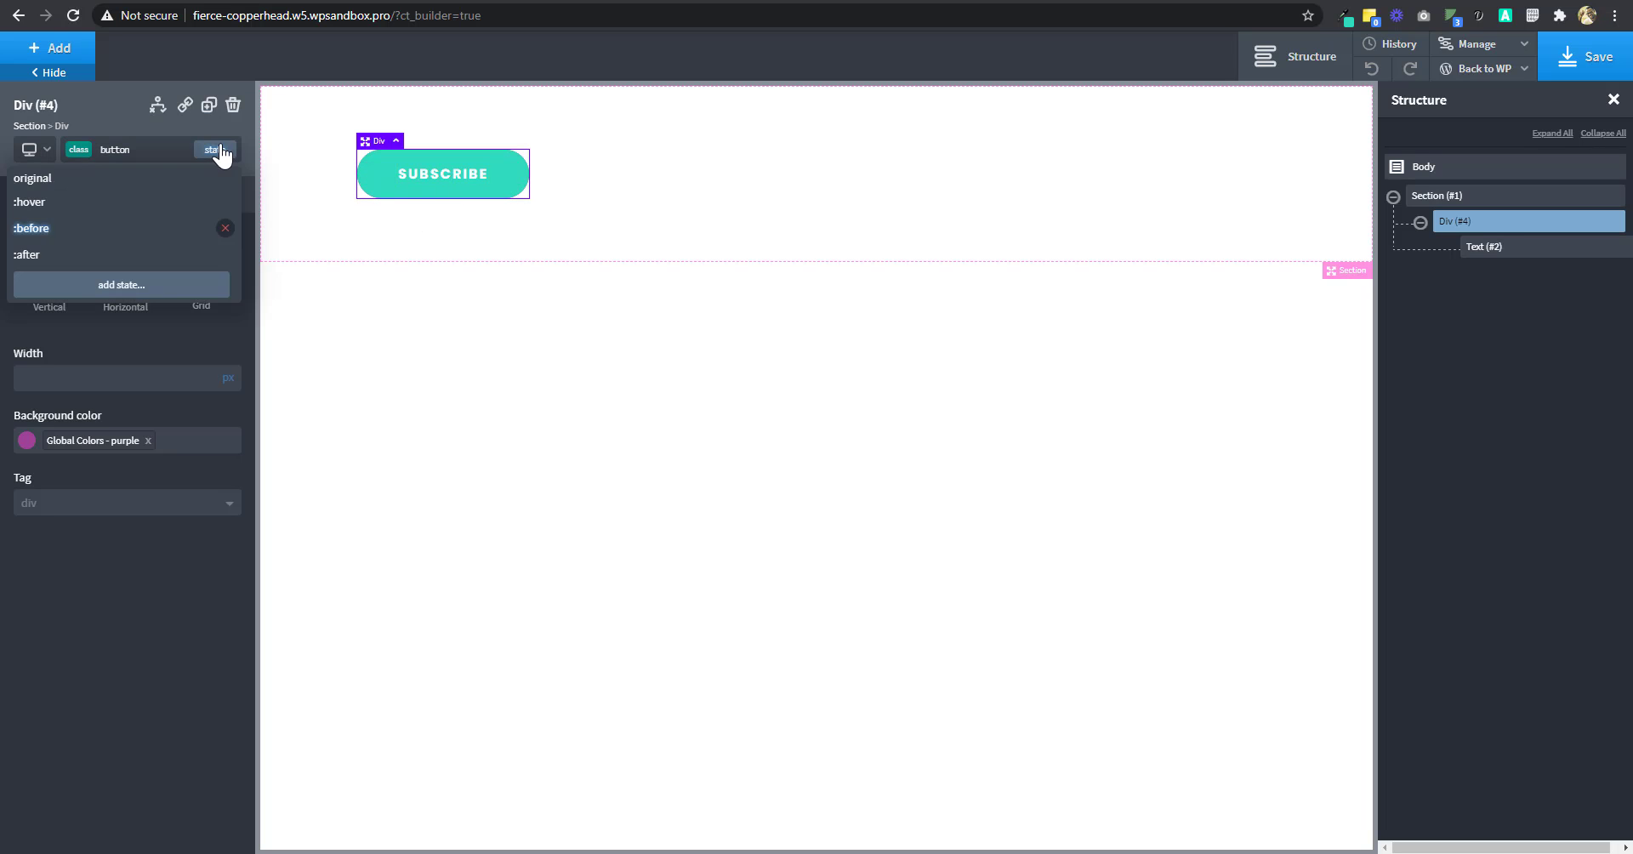
left_click(102, 233)
left_click(208, 242)
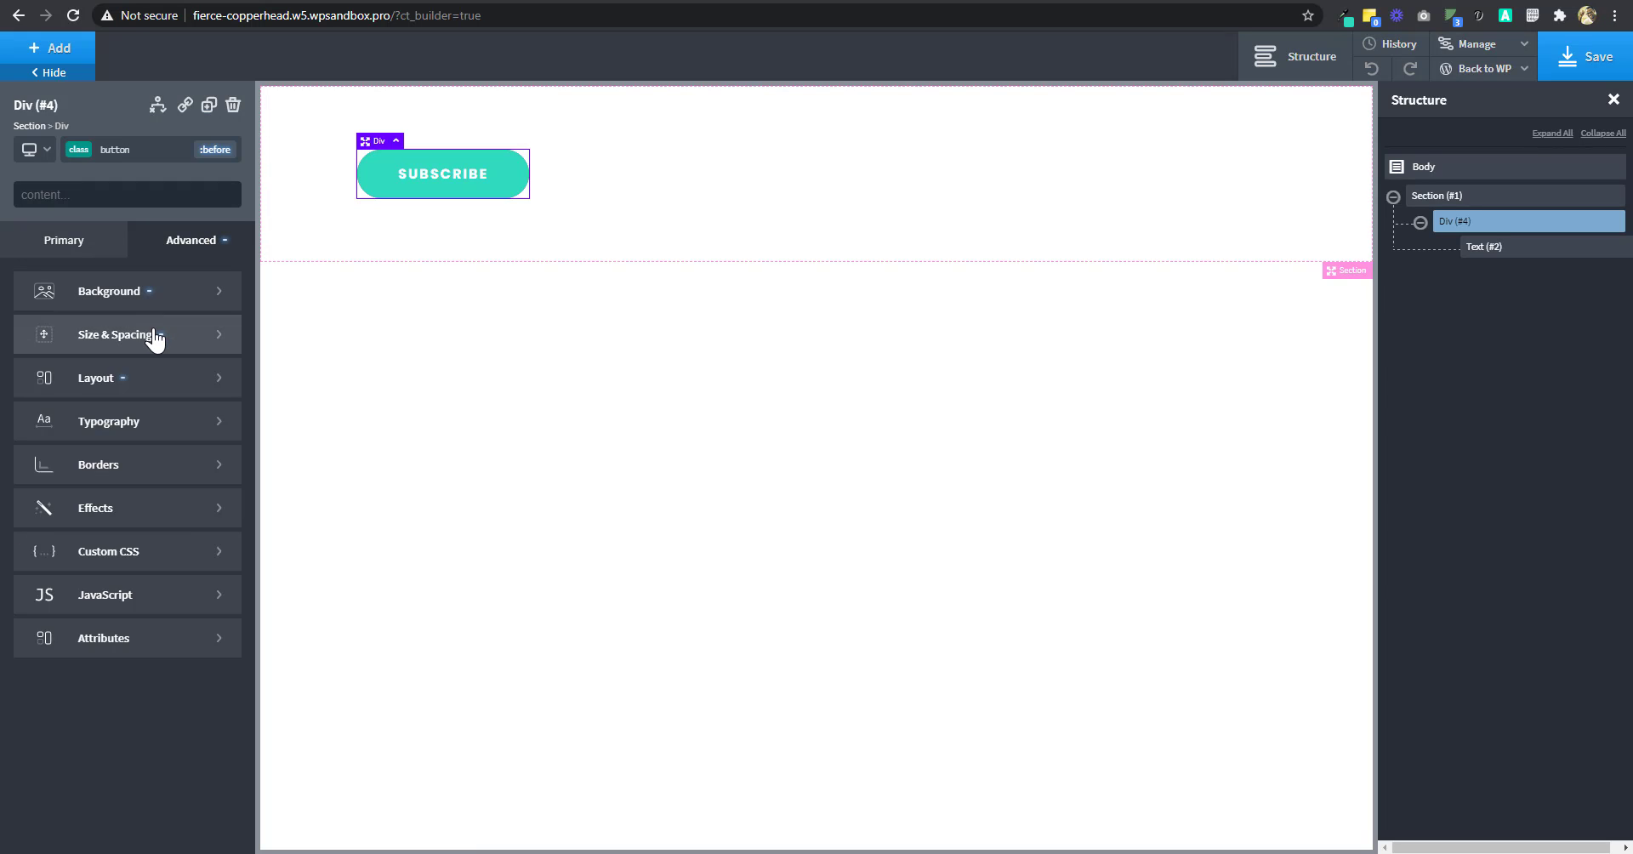
left_click(153, 333)
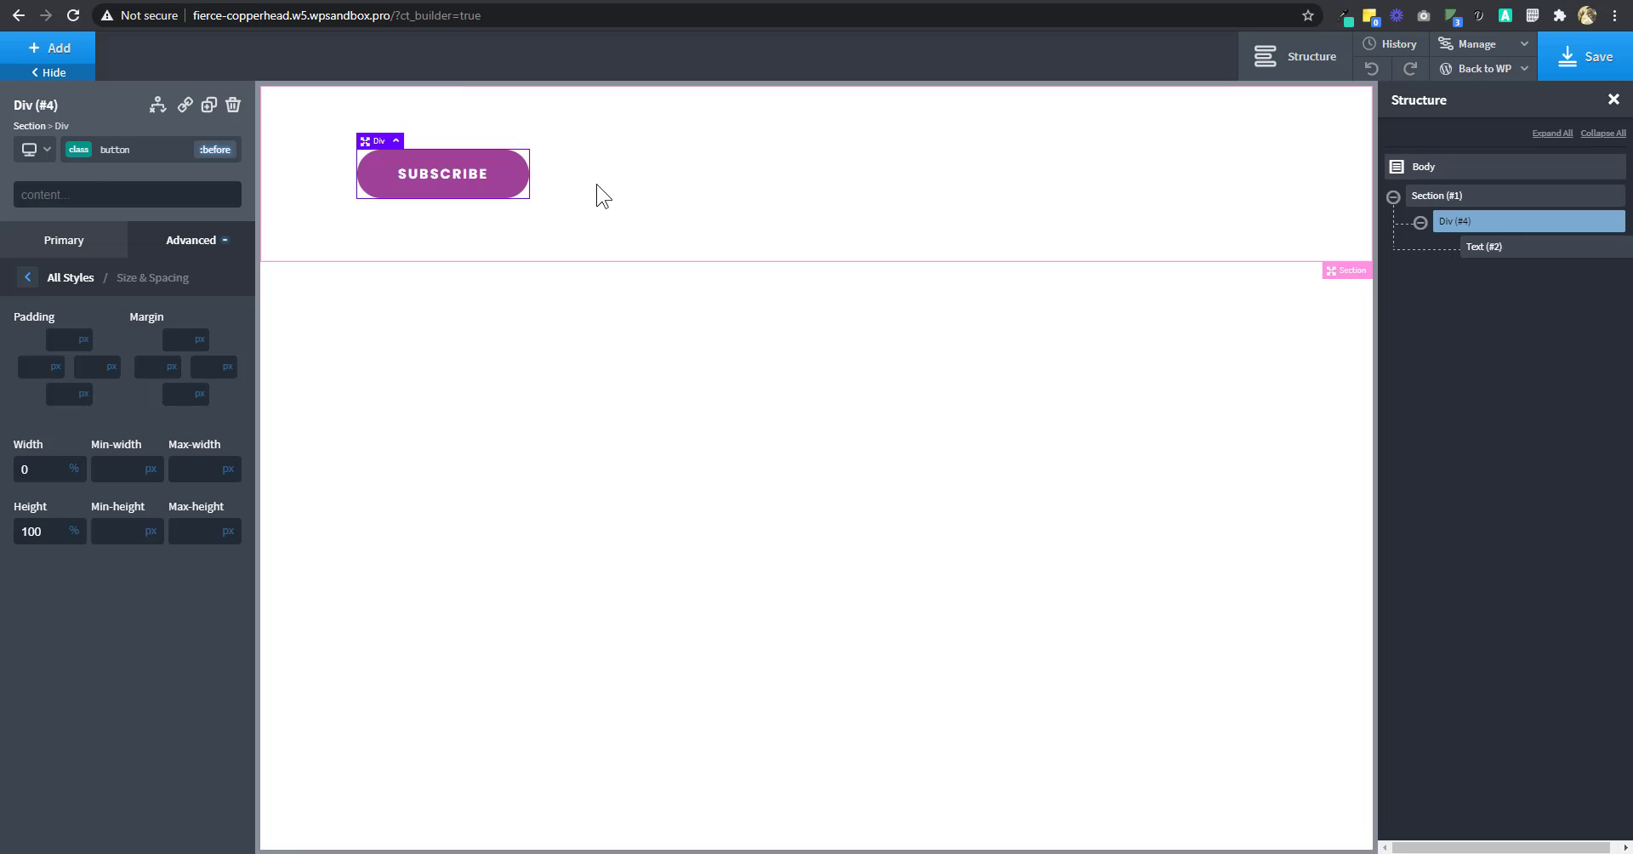
Add a custom CSS selector .button:hover::before
left_click(1523, 47)
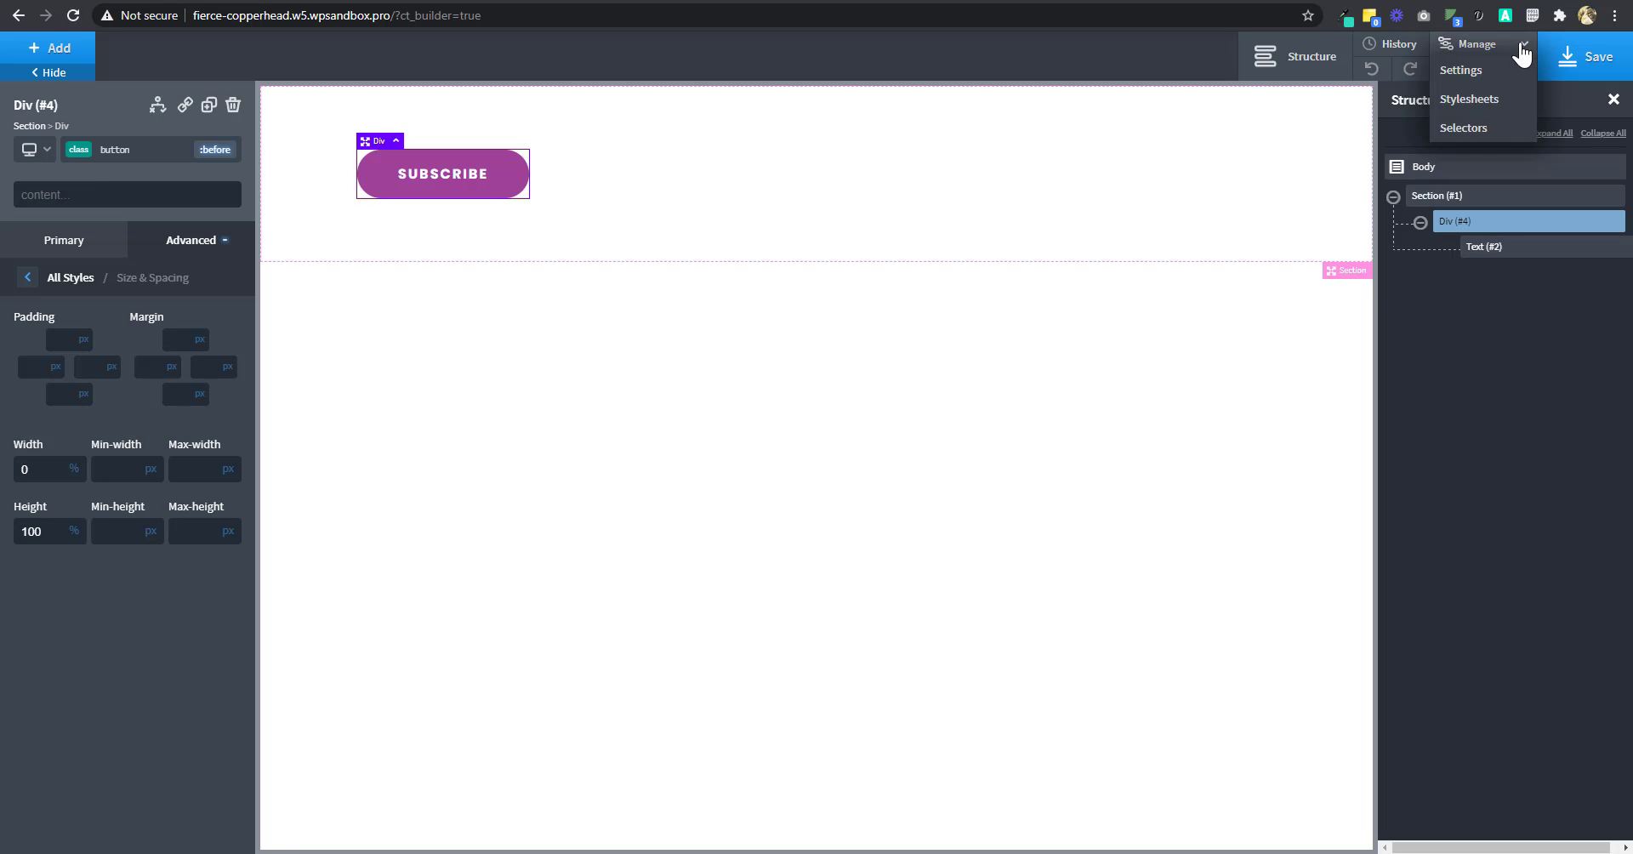
left_click(1465, 127)
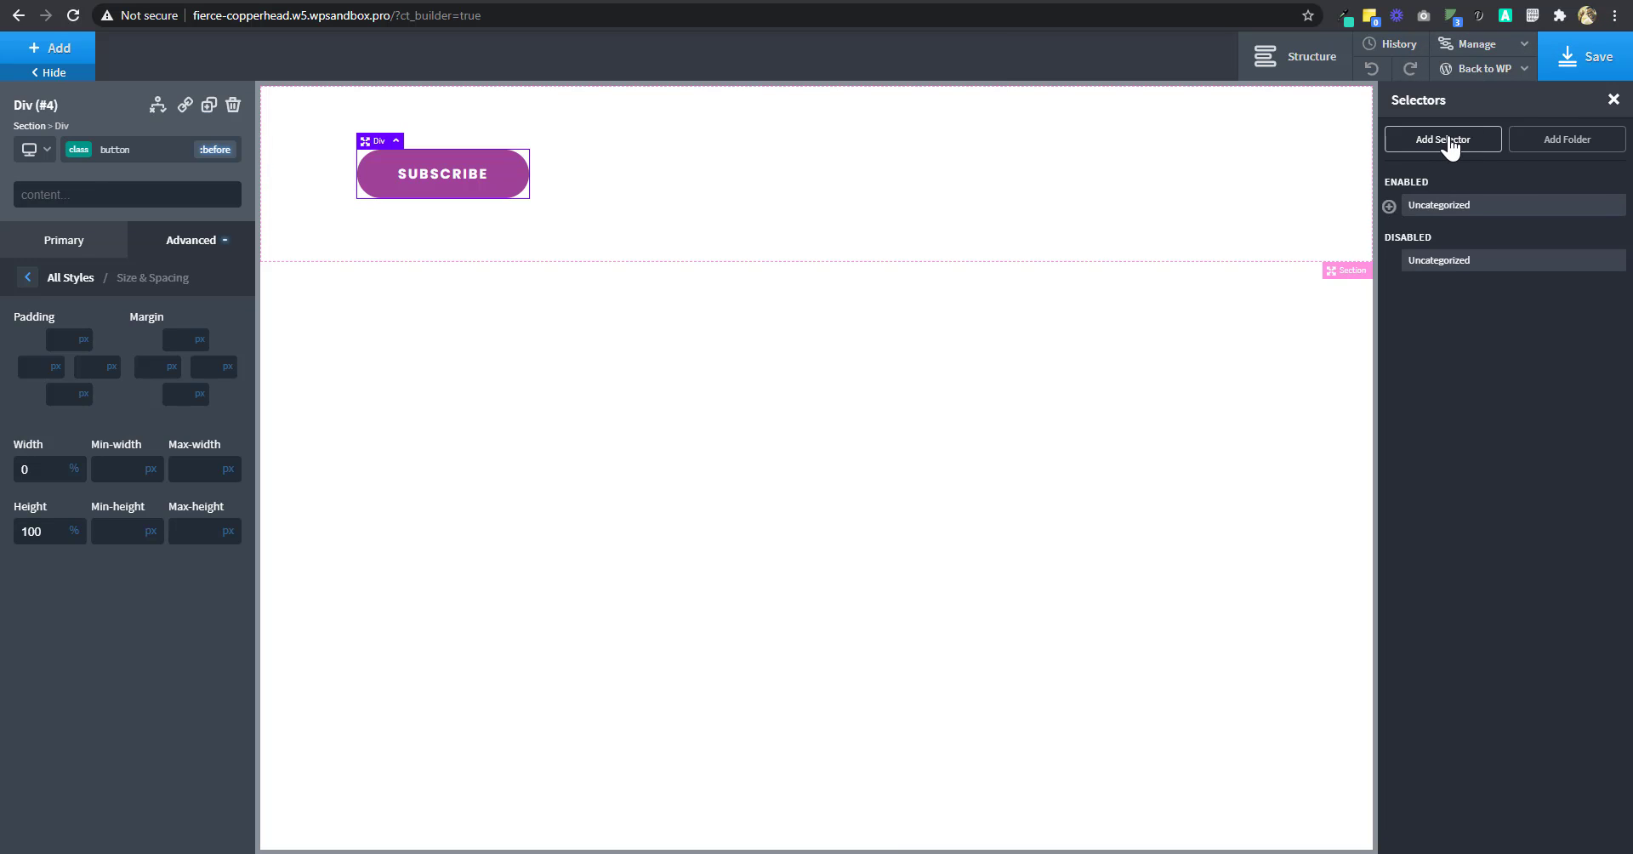
left_click(1451, 144)
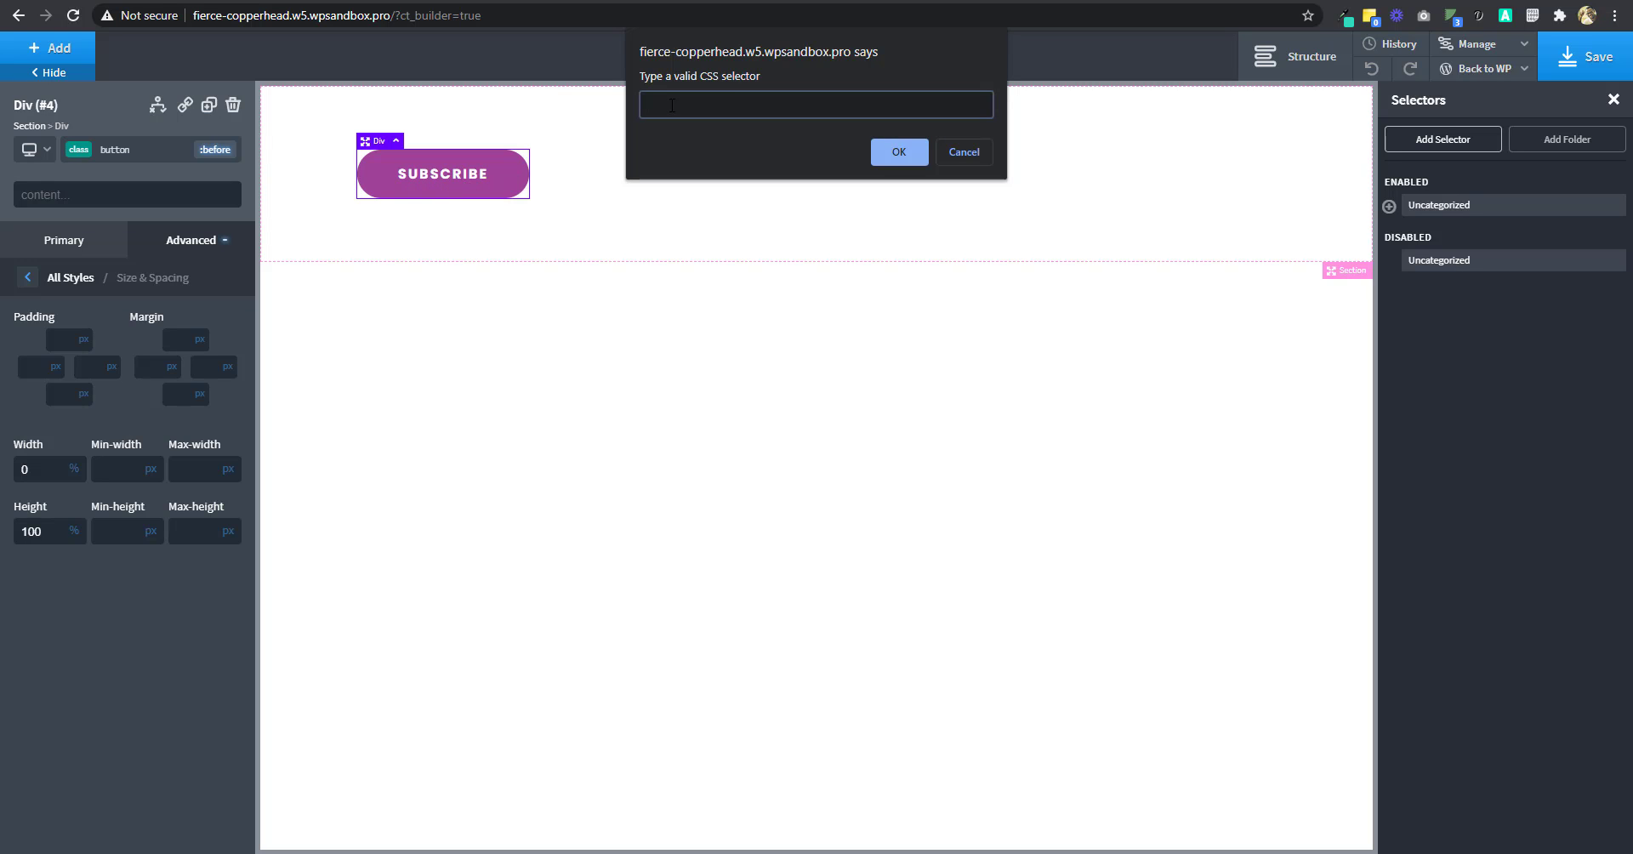
type(".button")
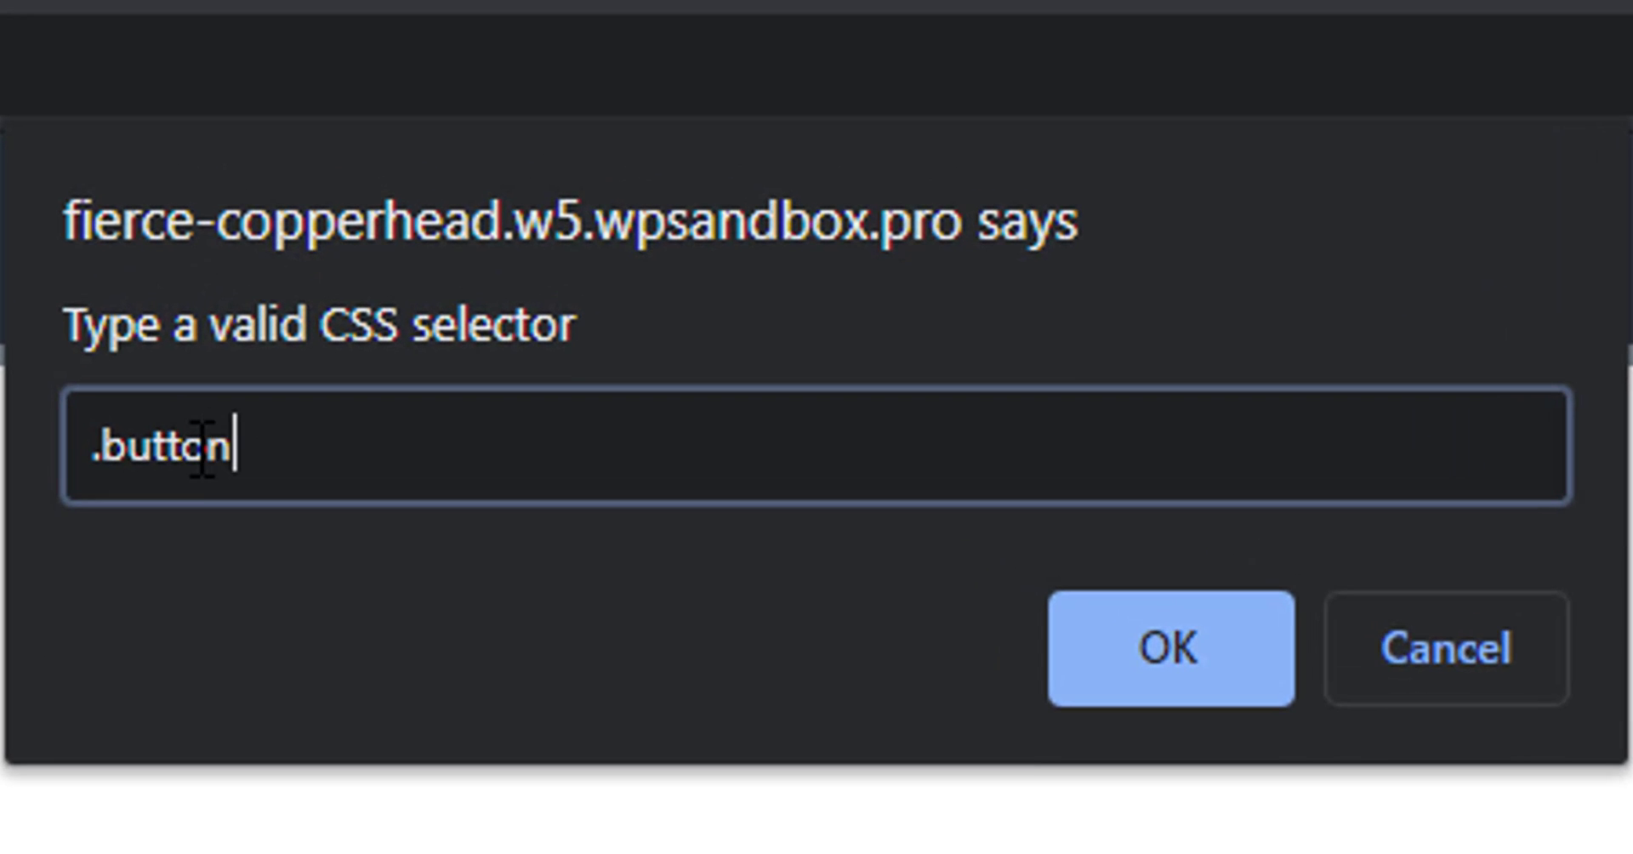
type(":hover")
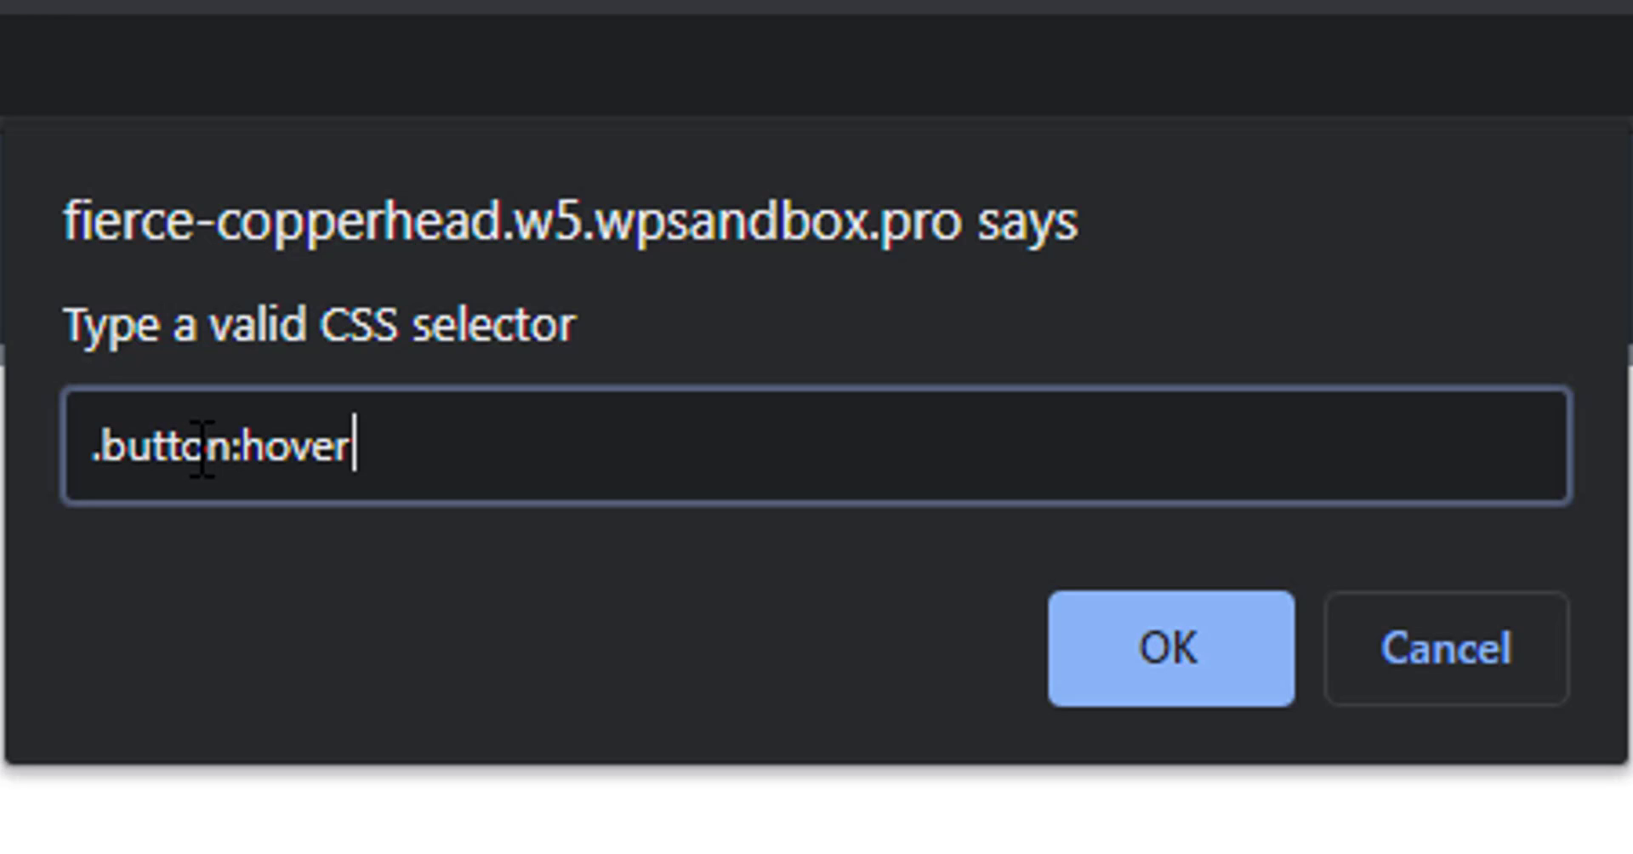
type("::before")
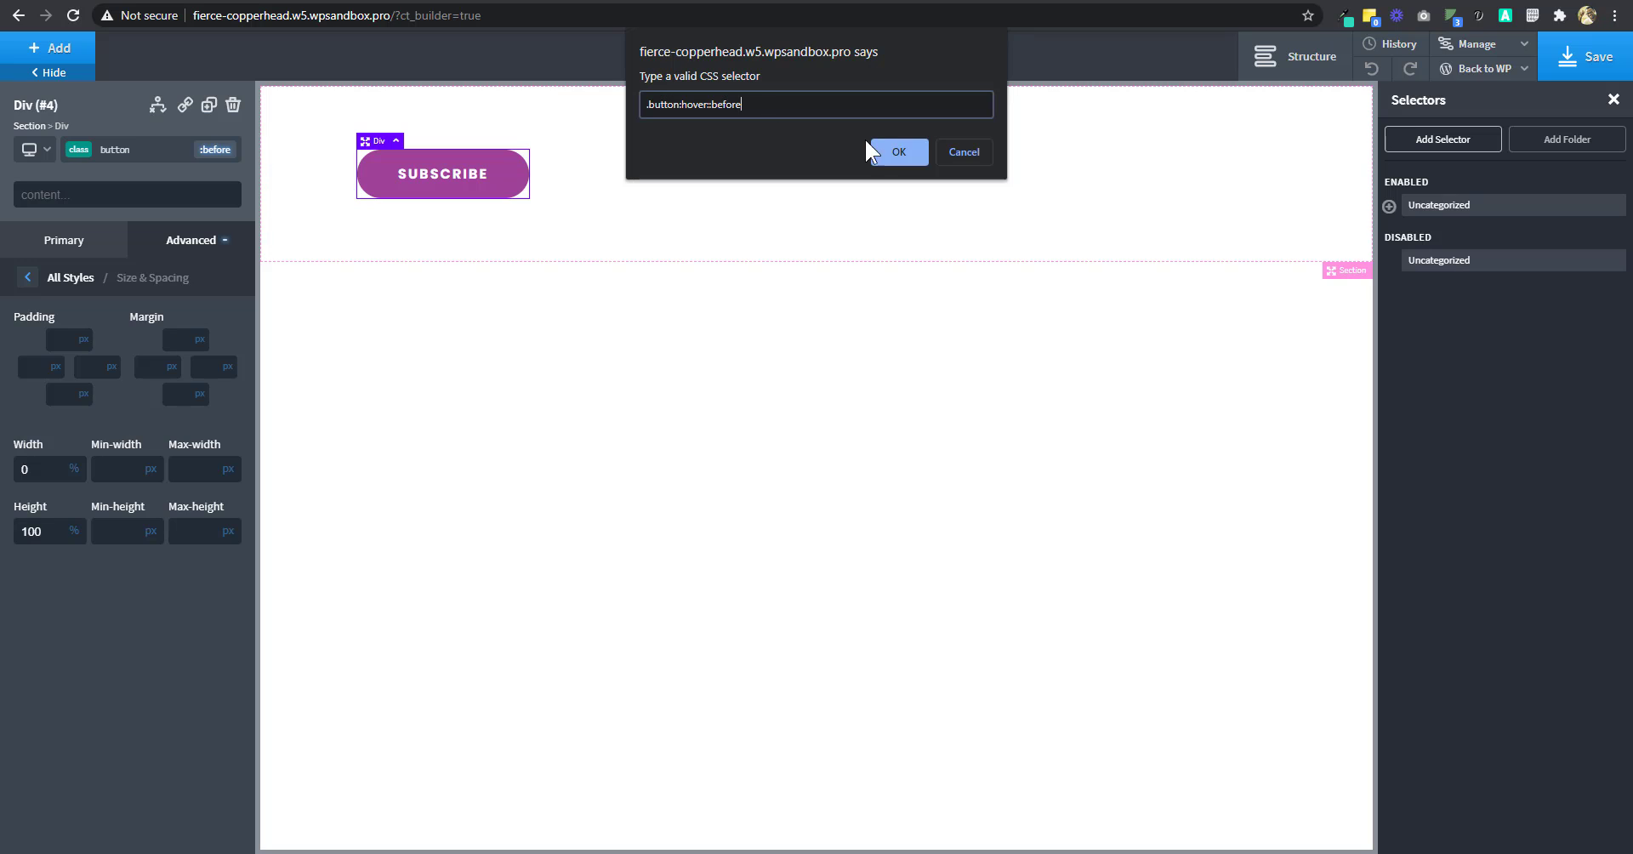
left_click(898, 152)
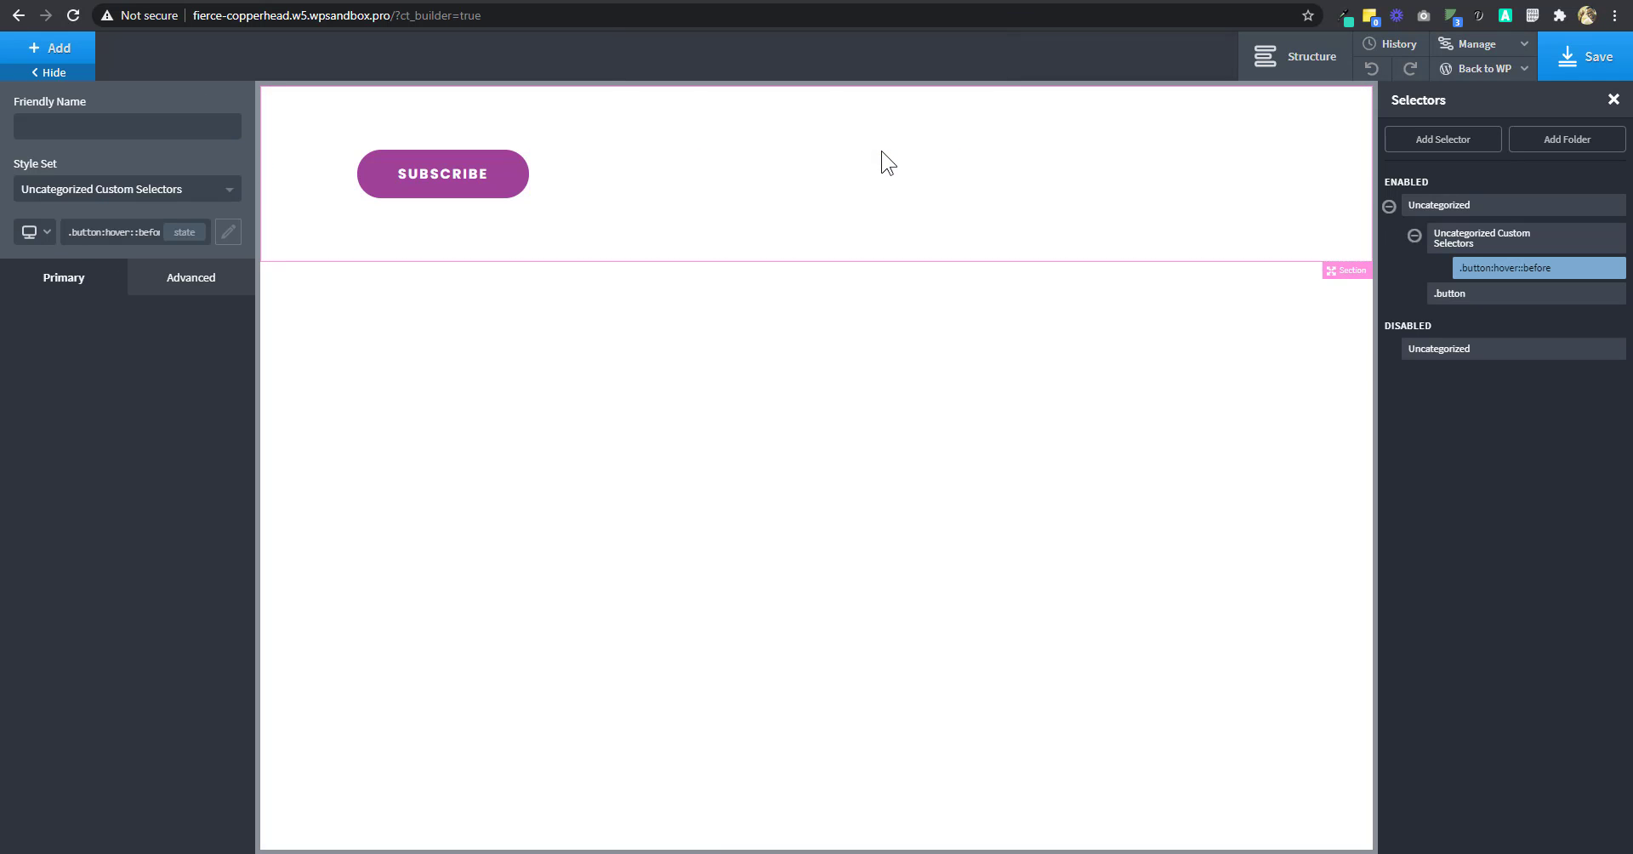
Set the width of the .button:hover::before selector to 100%
left_click(209, 286)
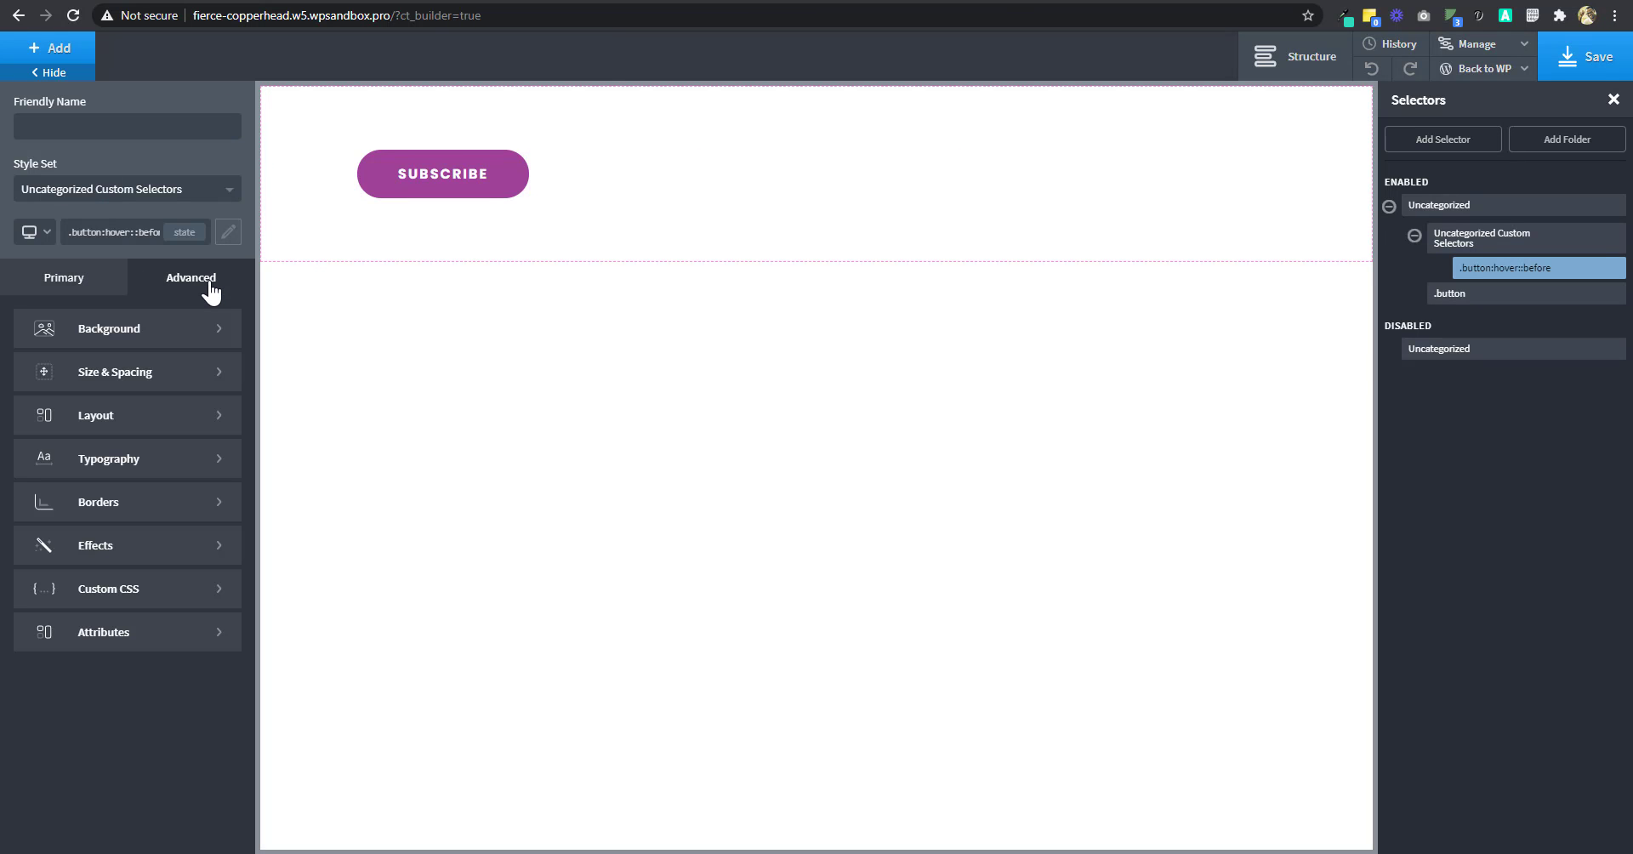
left_click(151, 372)
left_click(67, 520)
left_click(70, 507)
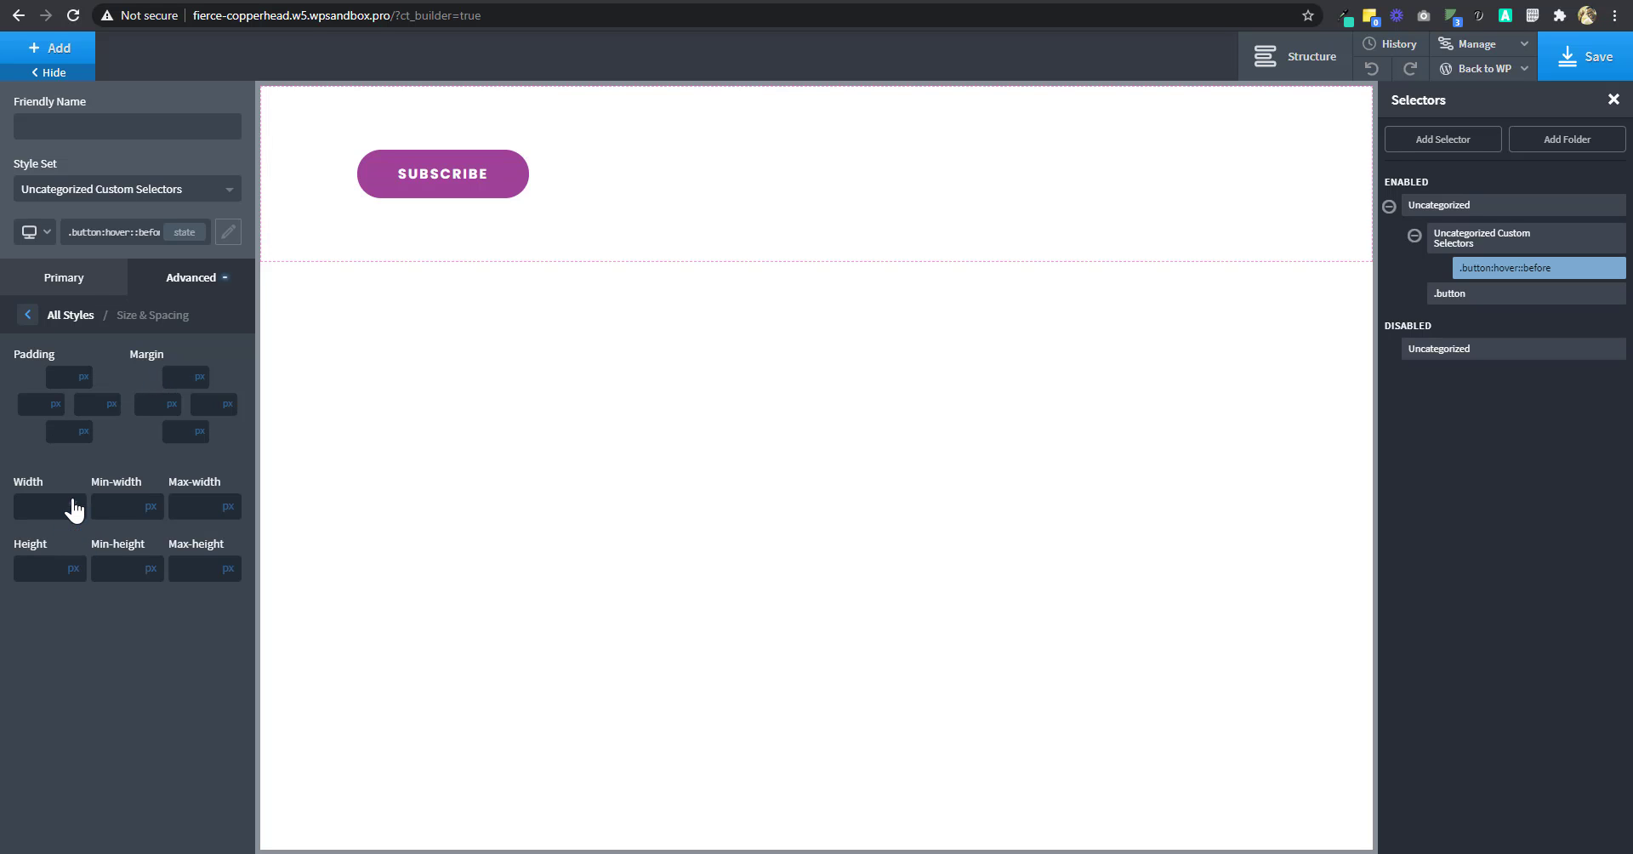
left_click(35, 502)
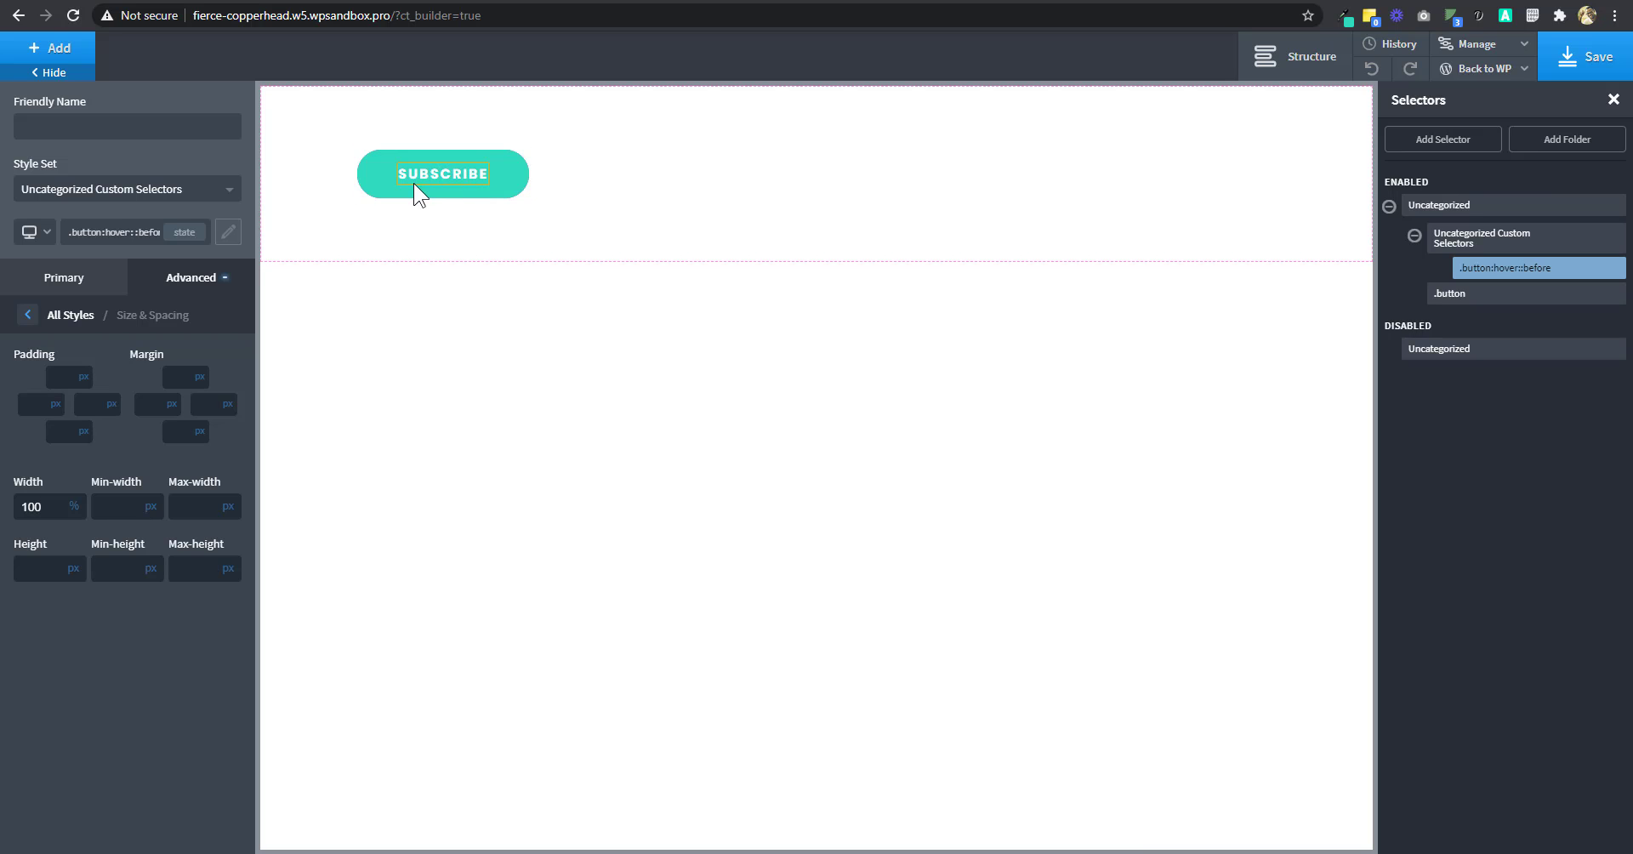
Set the transition duration of the button class's :before state on the div to .4 sec
left_click(1281, 55)
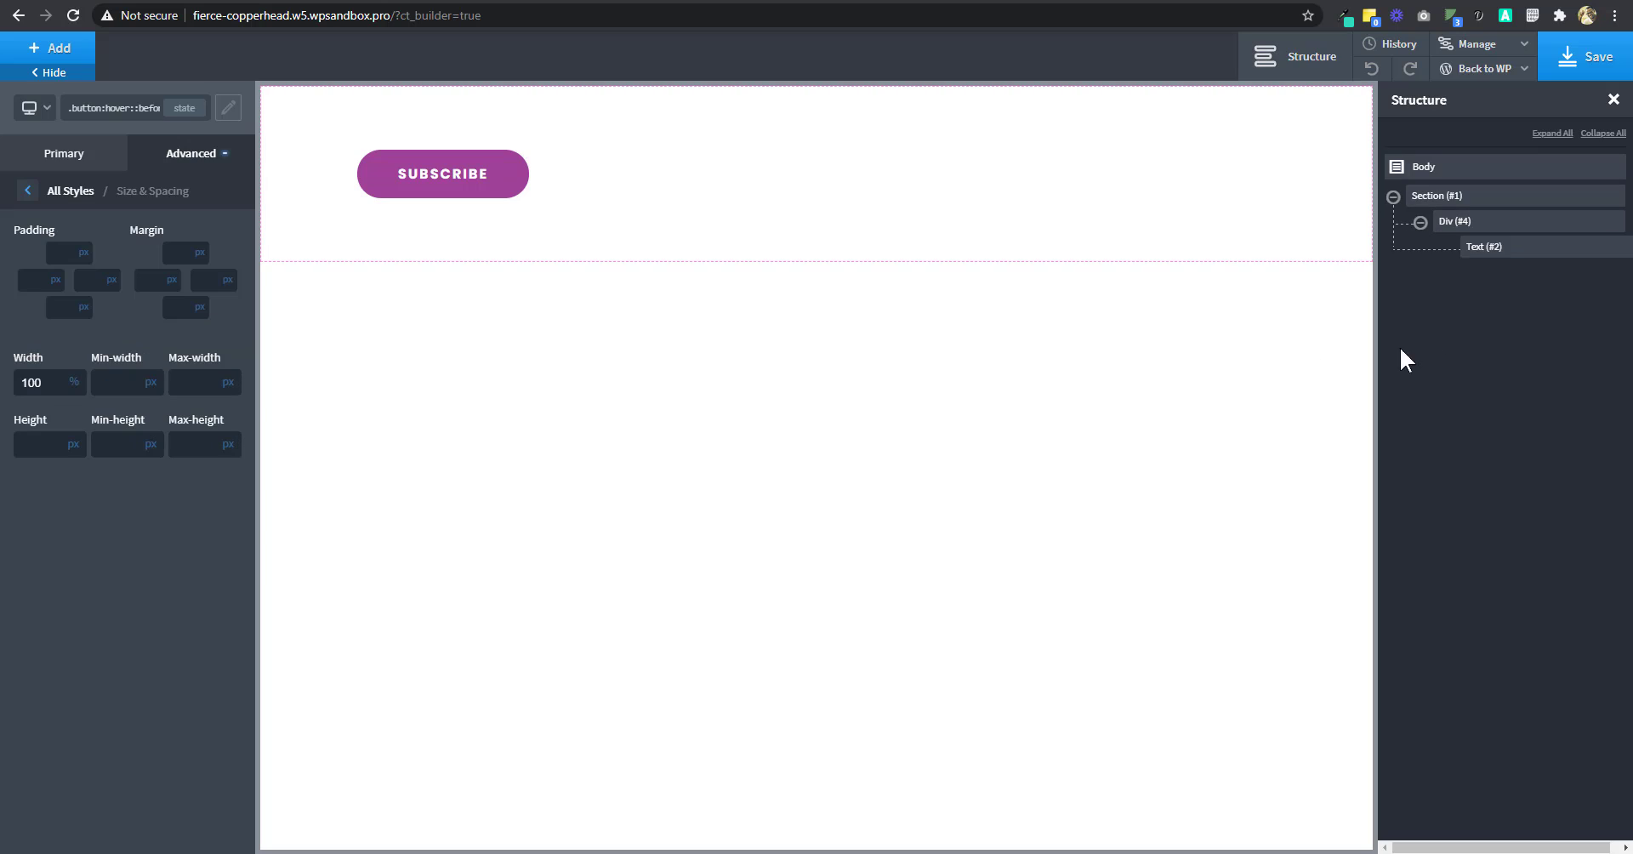
left_click(1476, 234)
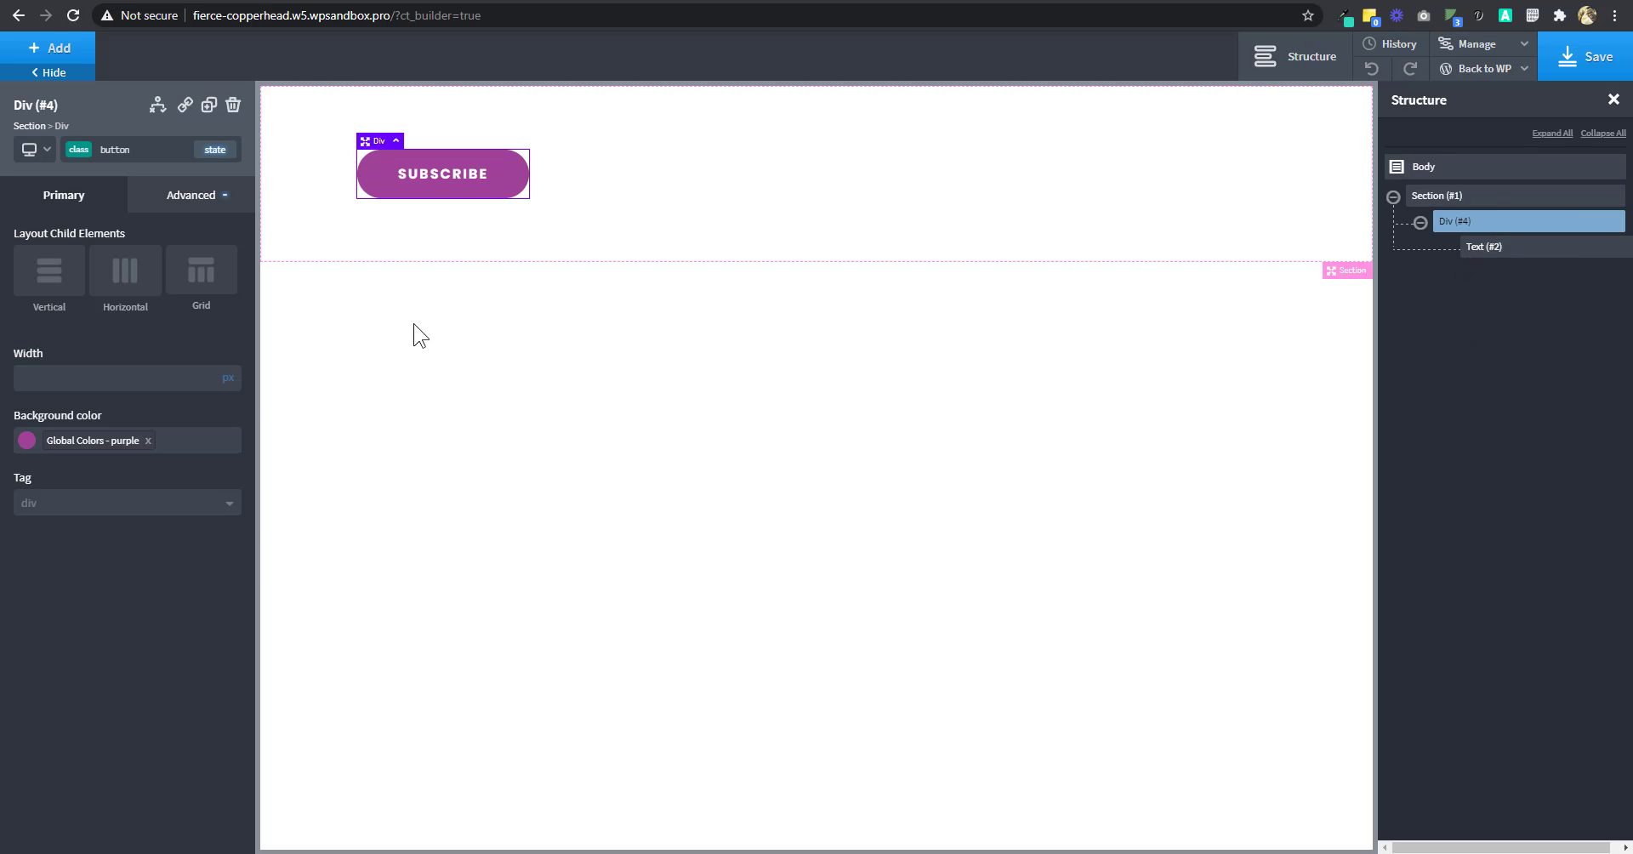
left_click(216, 150)
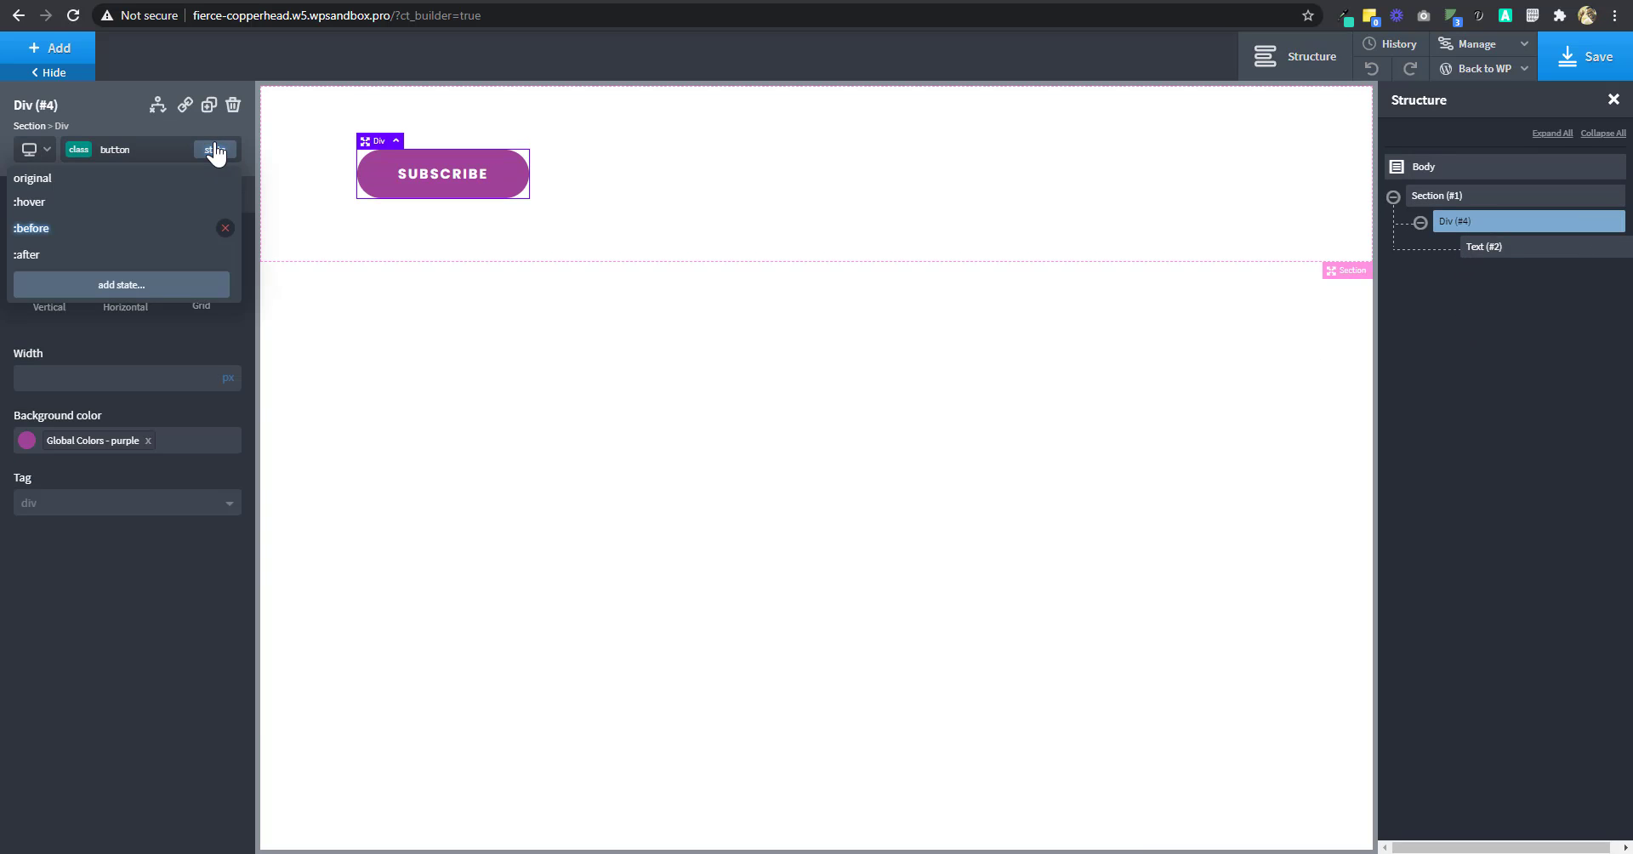
left_click(119, 230)
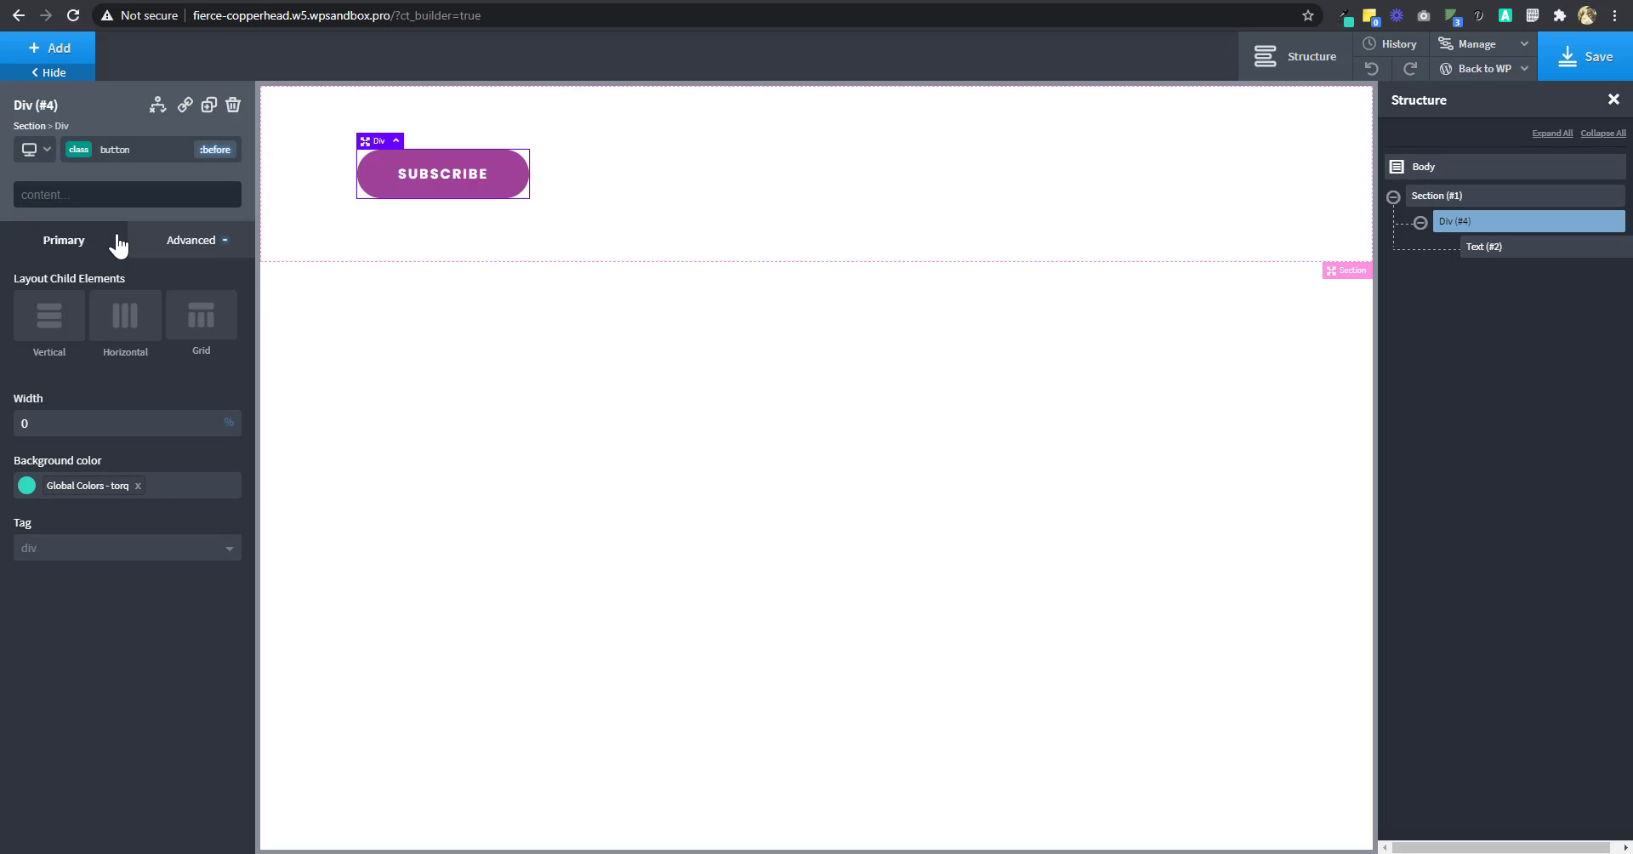
left_click(174, 241)
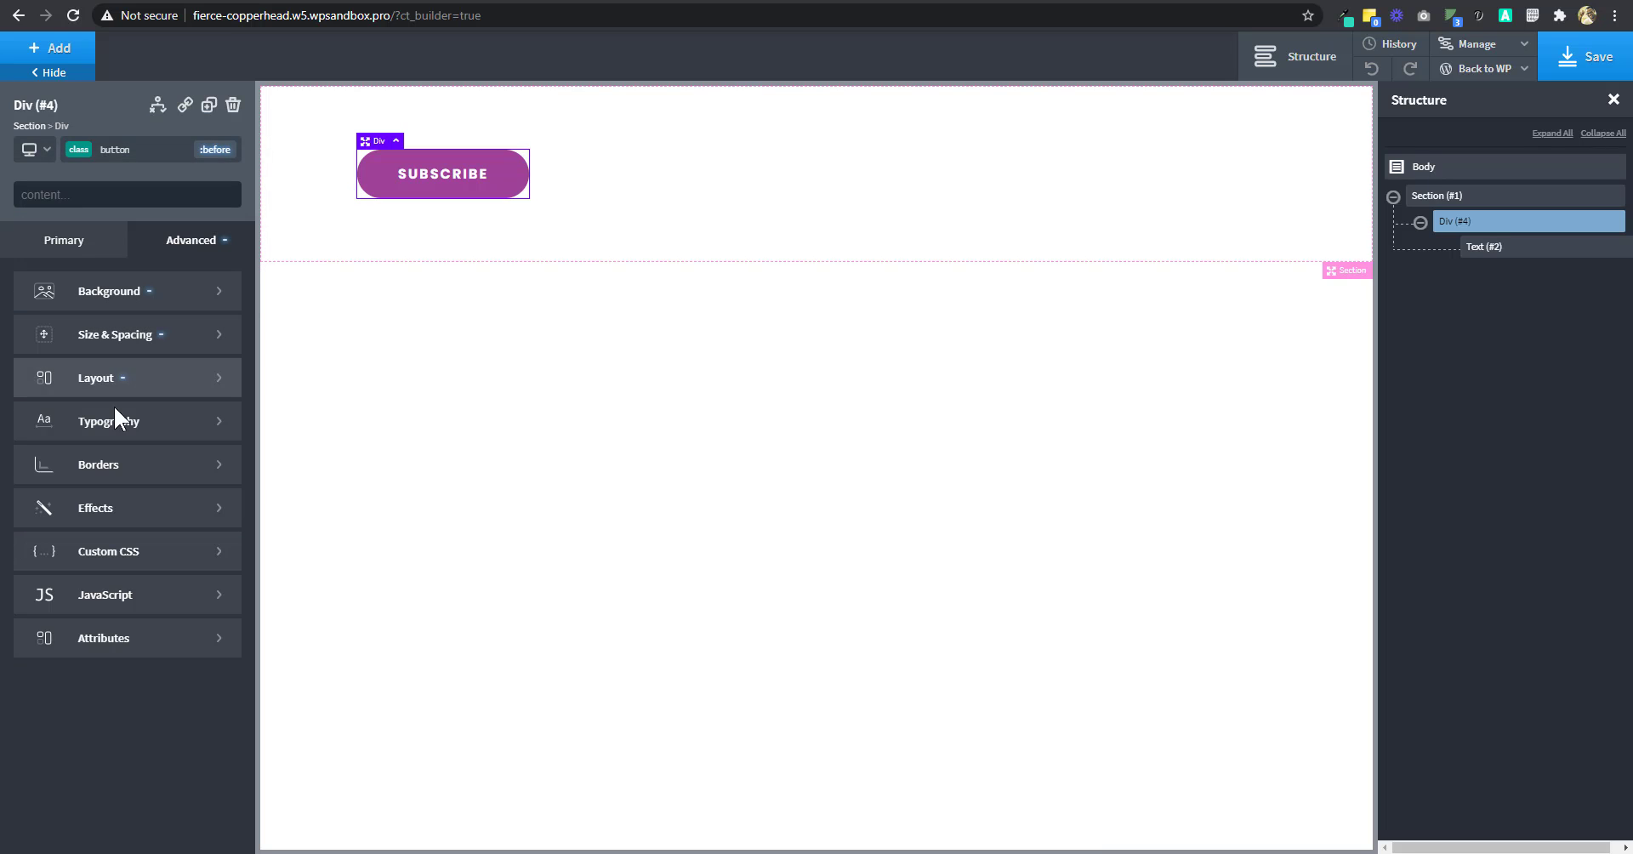
left_click(115, 511)
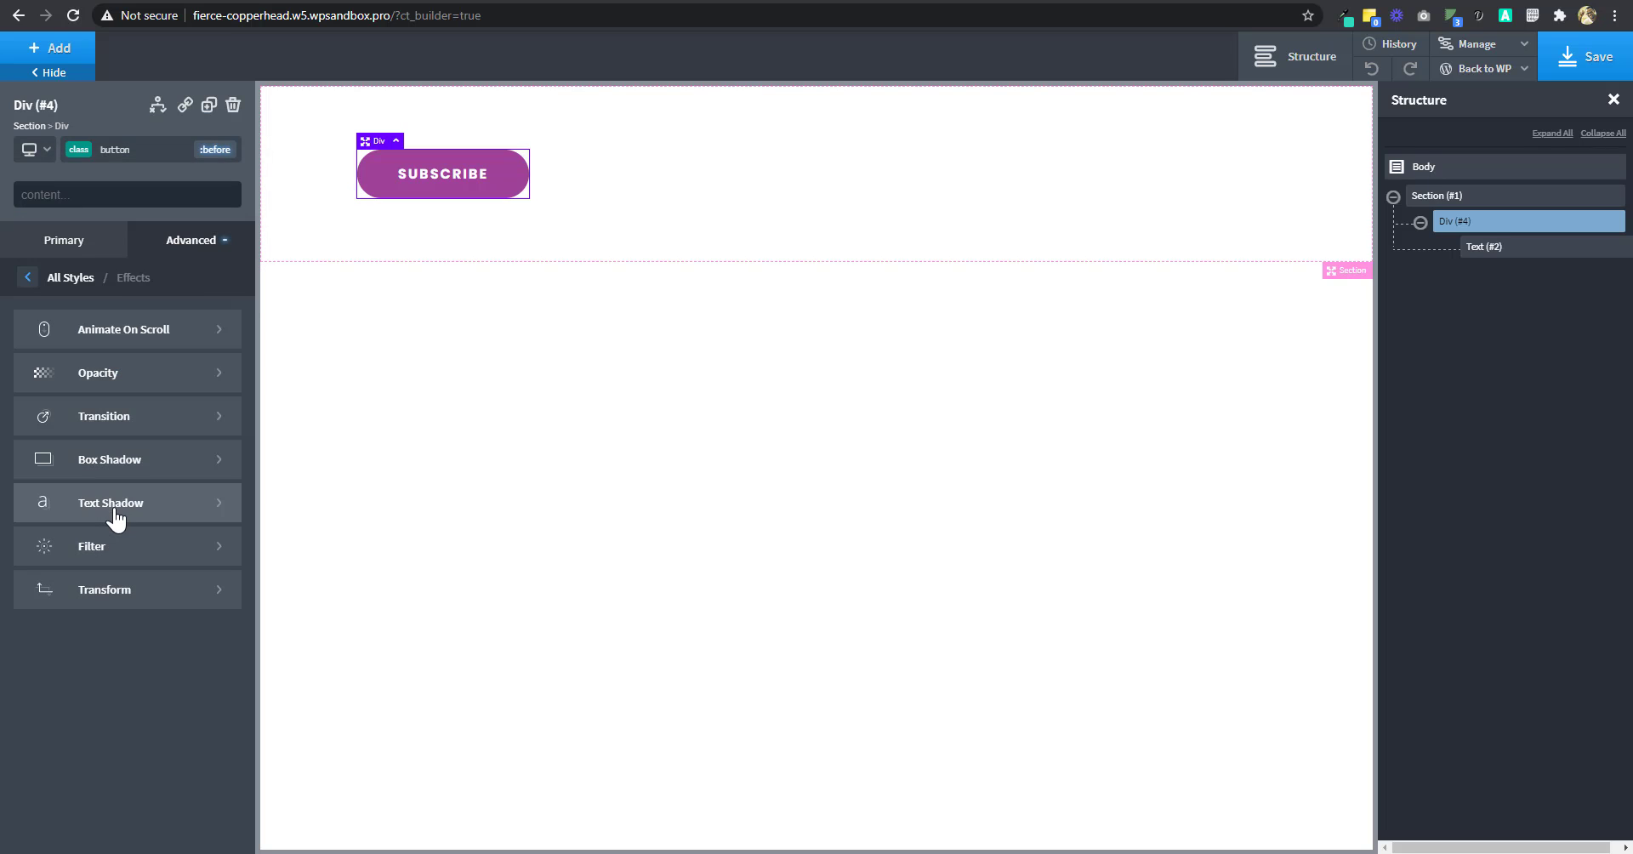
left_click(132, 417)
left_click_drag(170, 342, 181, 342)
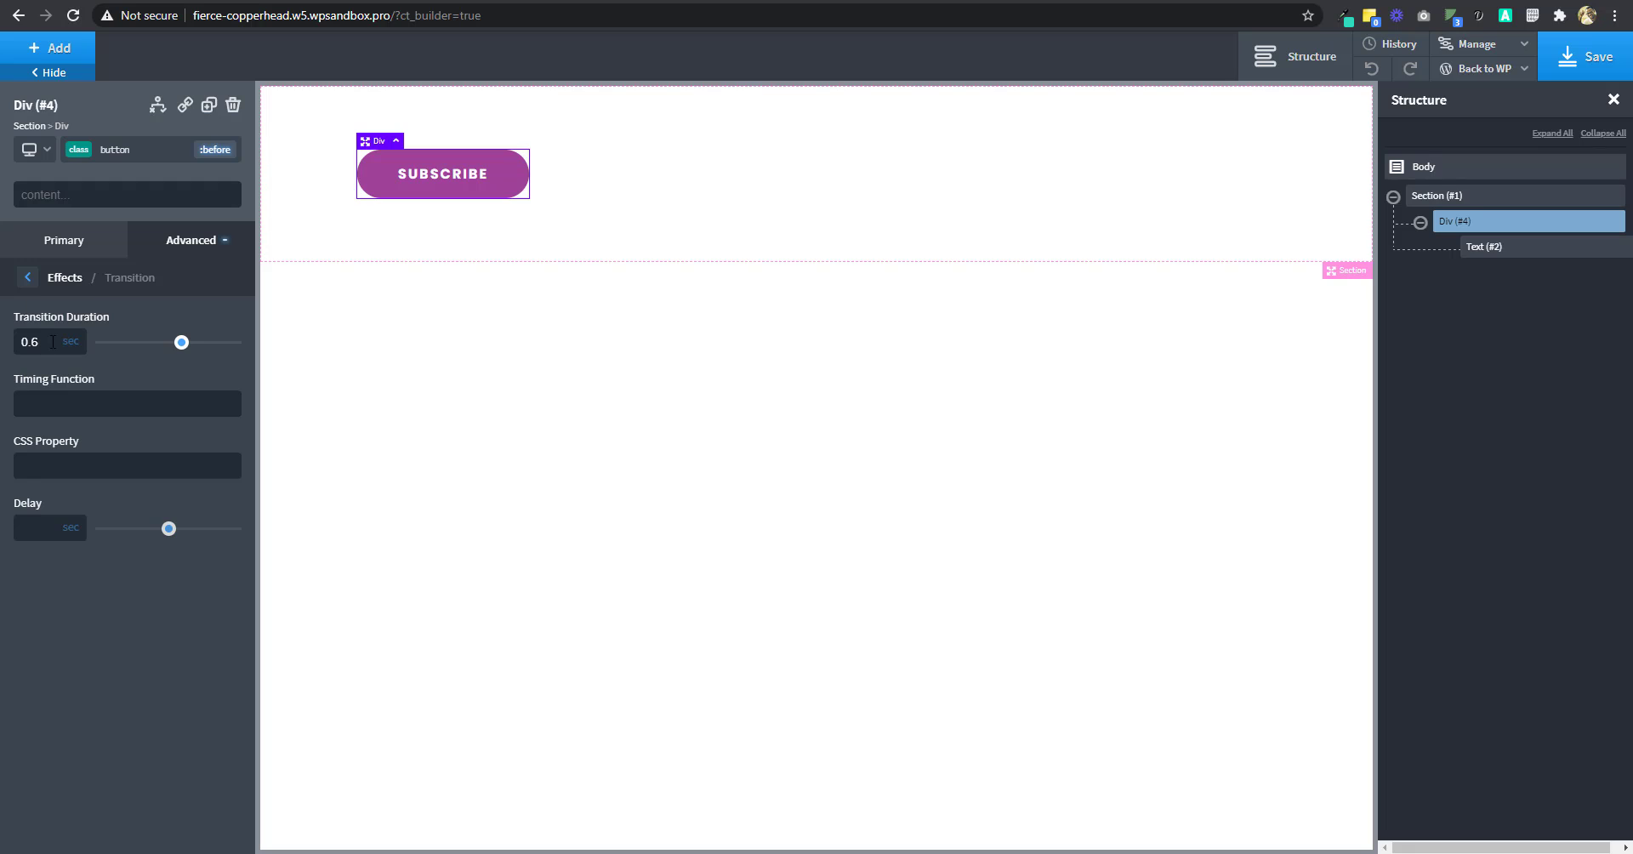
double_click(52, 342)
type(".4")
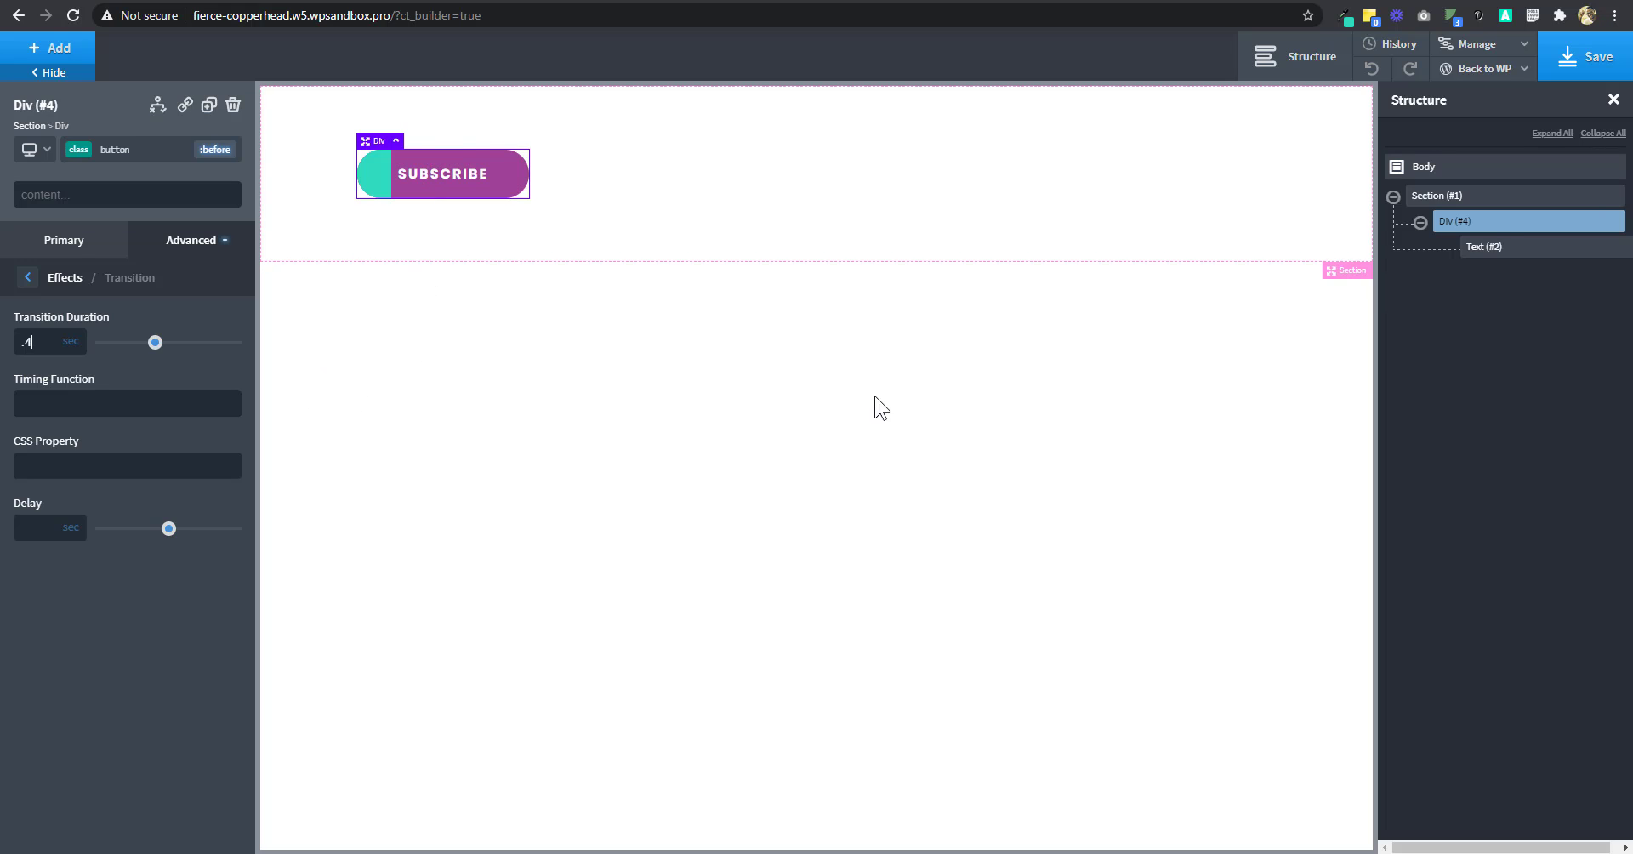
Add a rotate transform with an angle of 45 deg to the .button:hover::before selector
left_click(1473, 49)
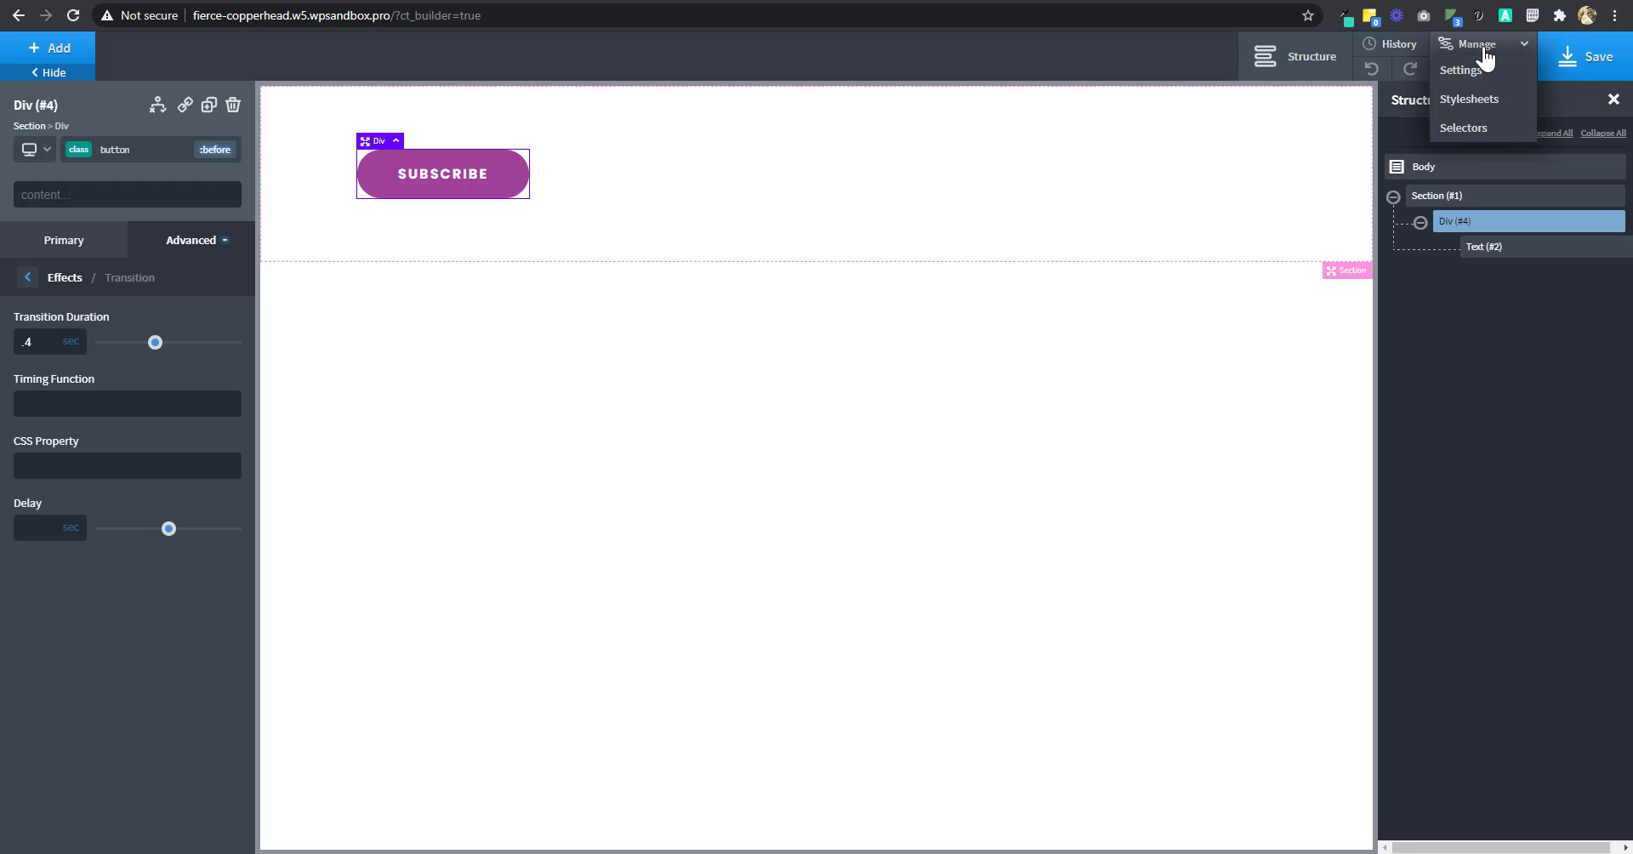
left_click(1478, 128)
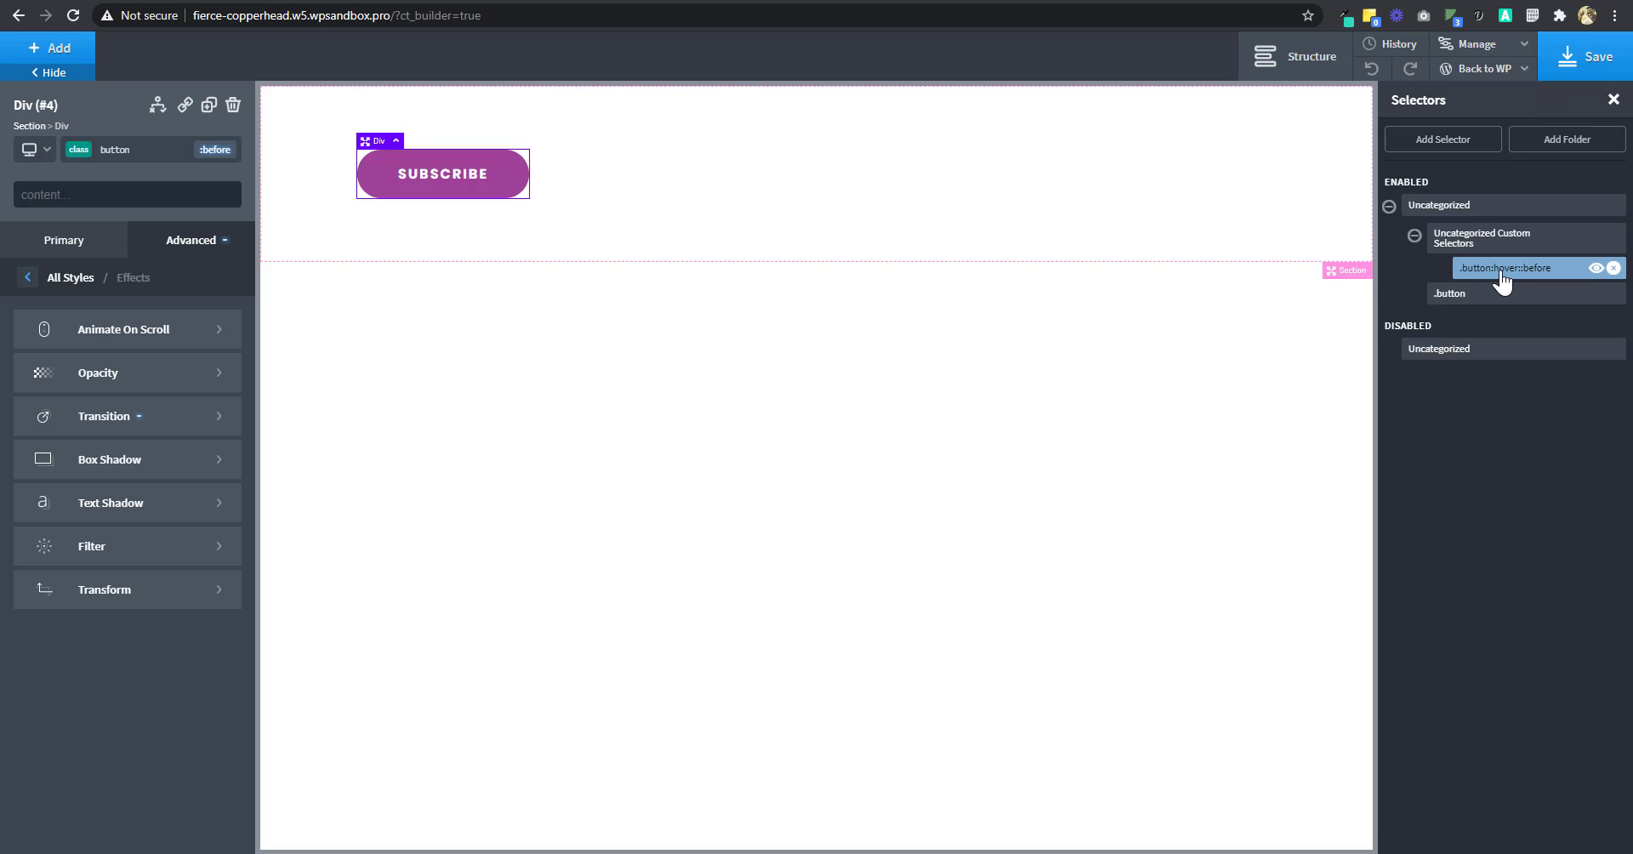
left_click(1500, 270)
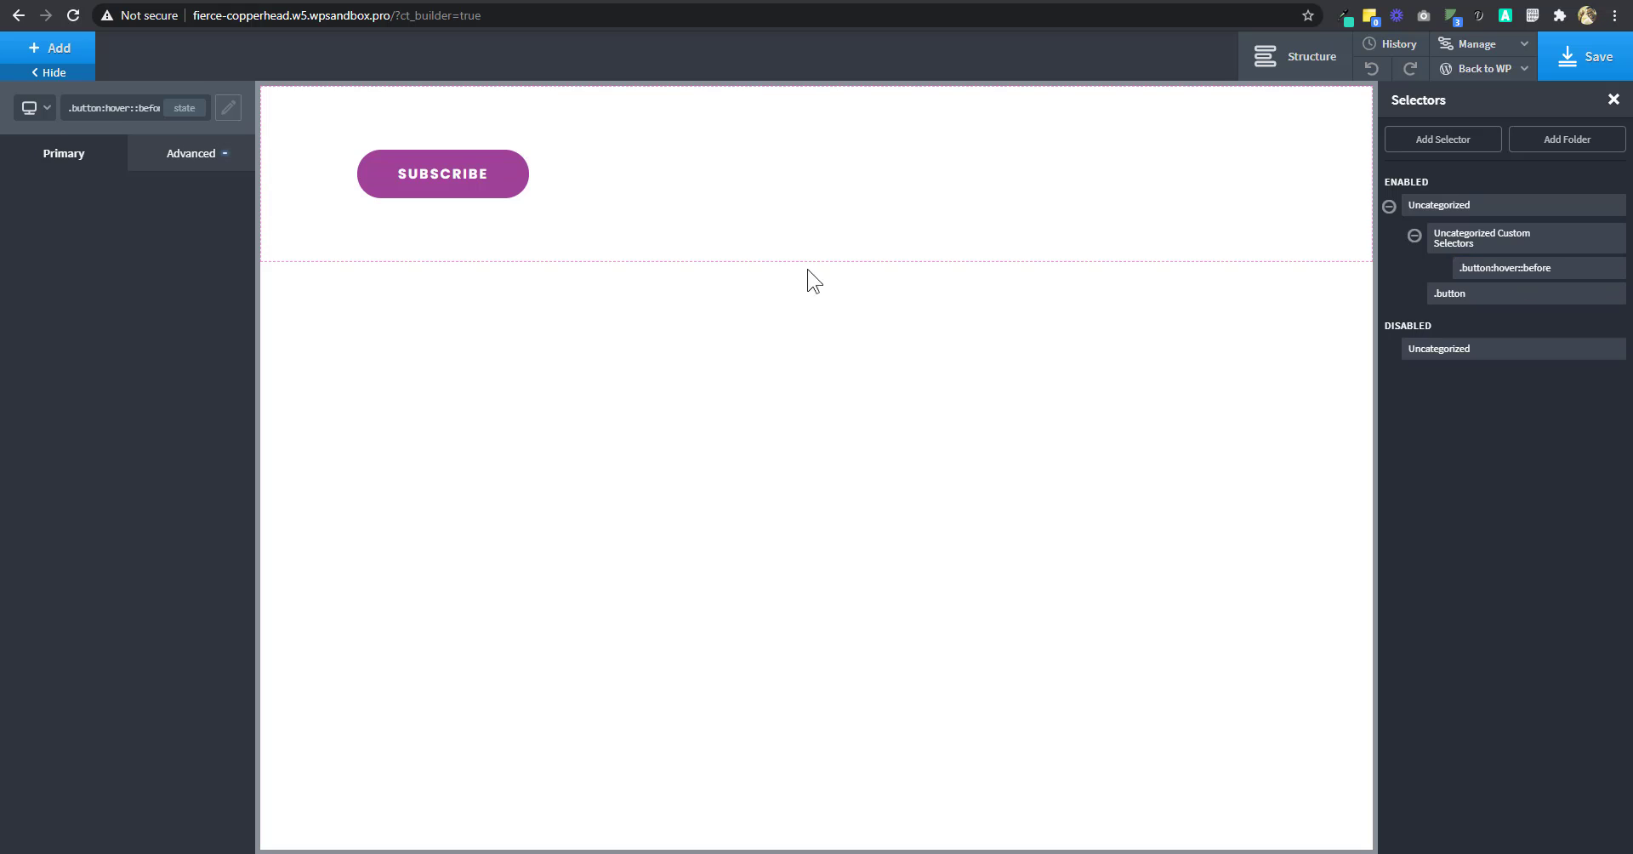
left_click(165, 163)
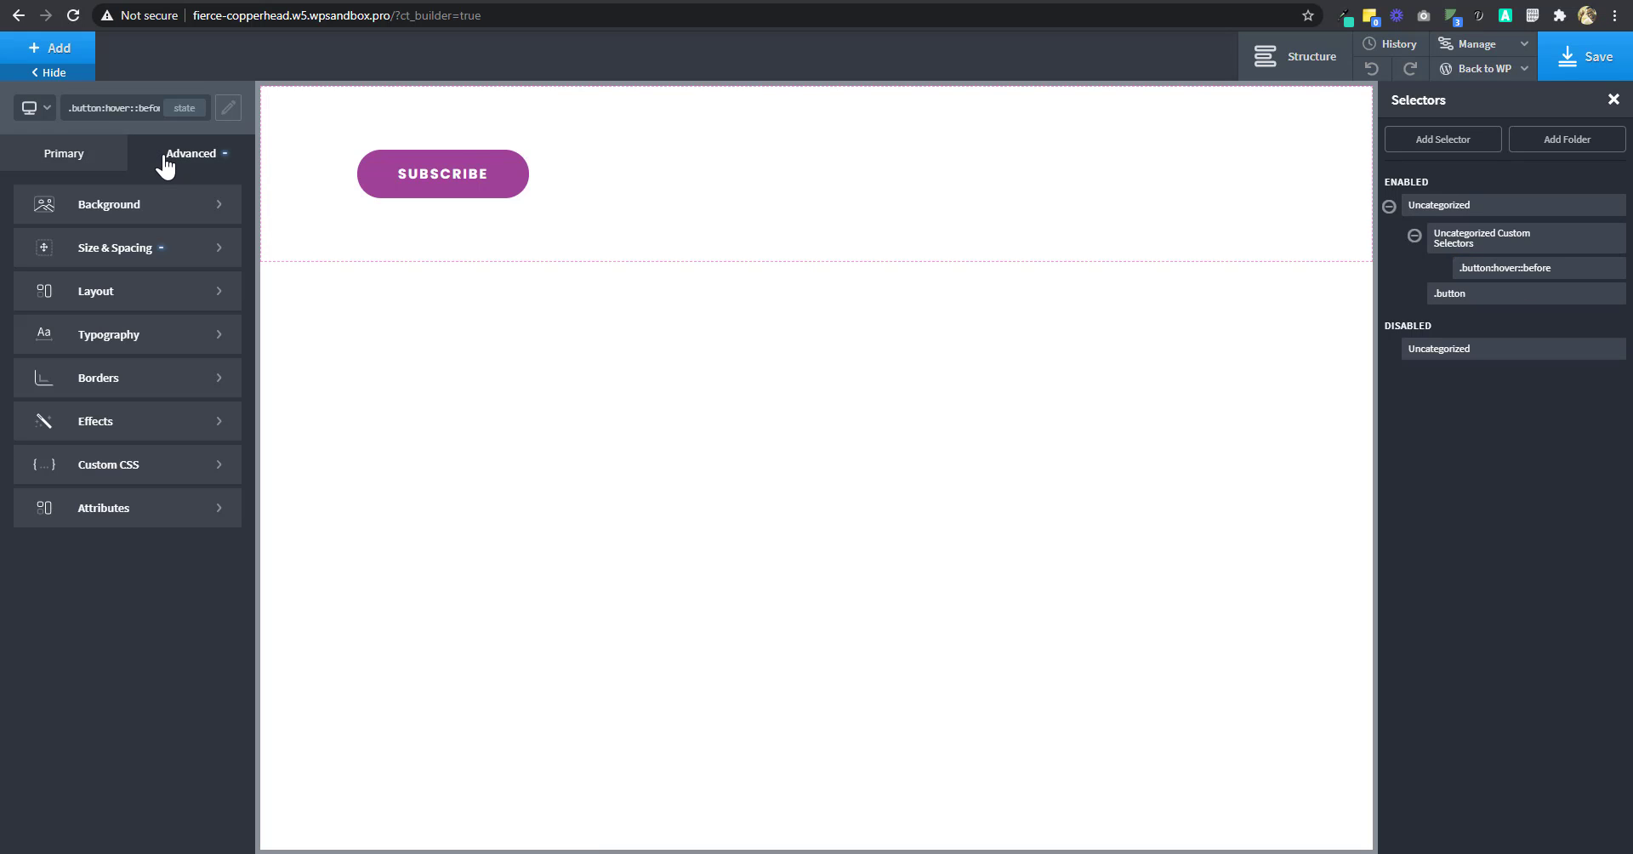
left_click(136, 426)
left_click(131, 464)
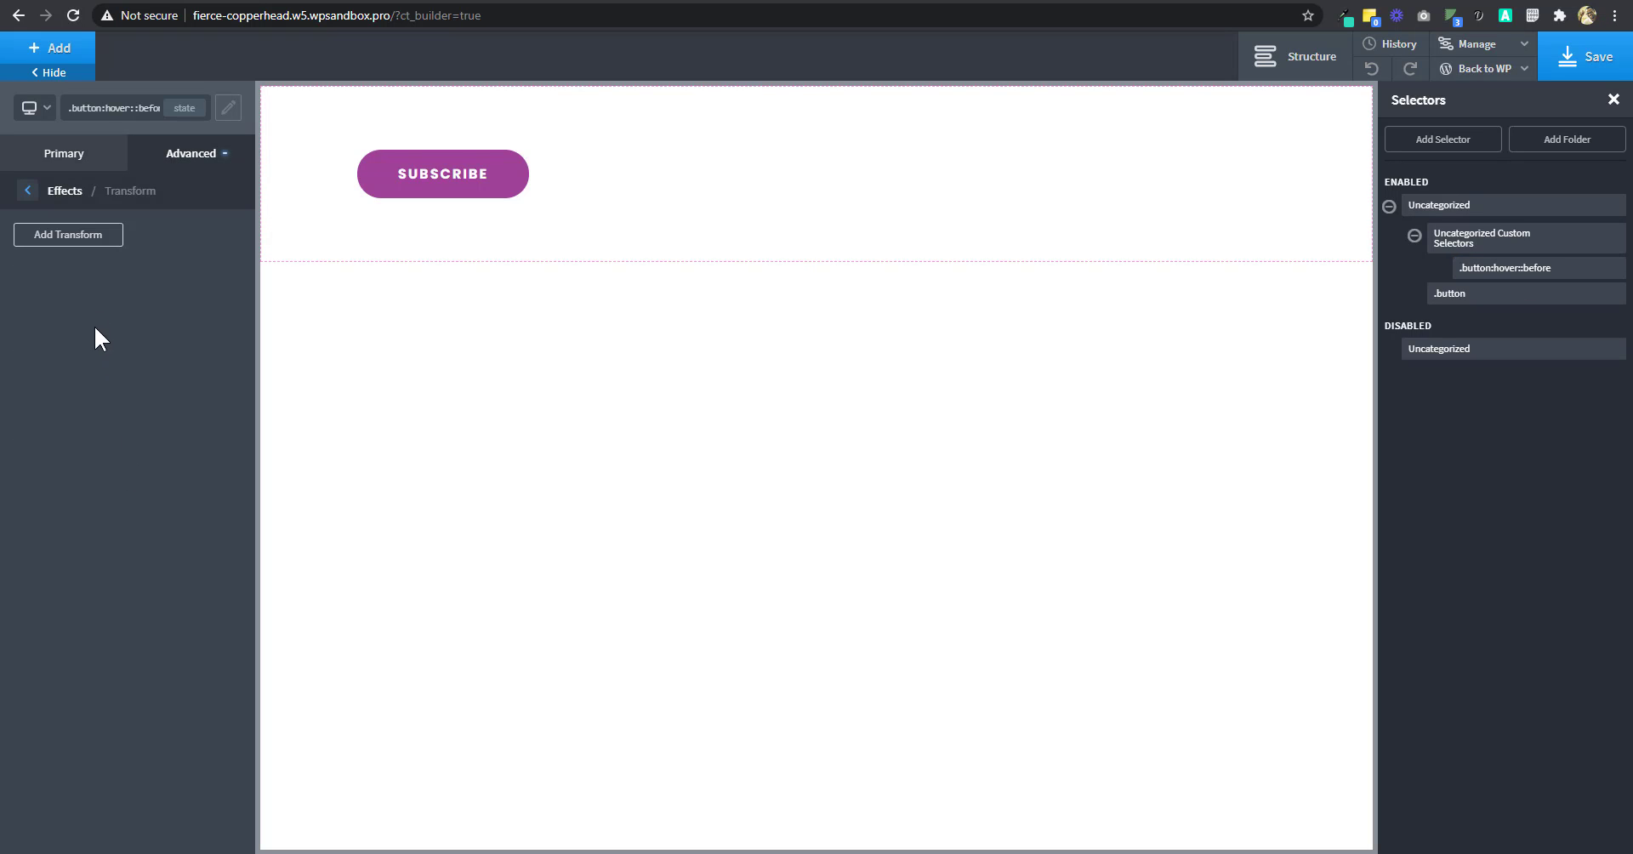
left_click(86, 241)
left_click(46, 370)
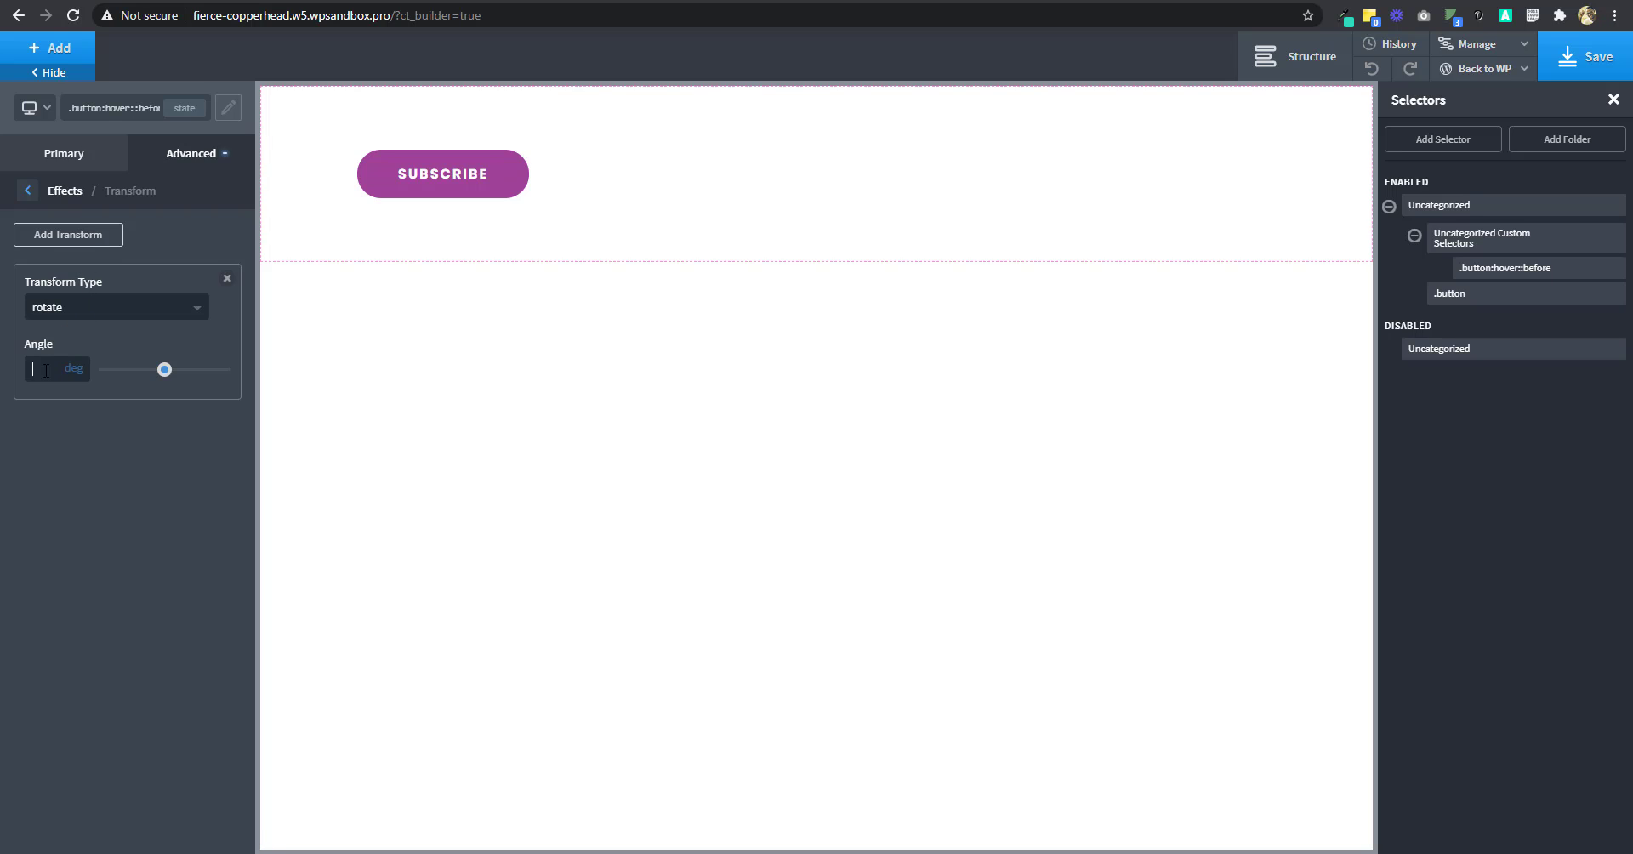
type("45")
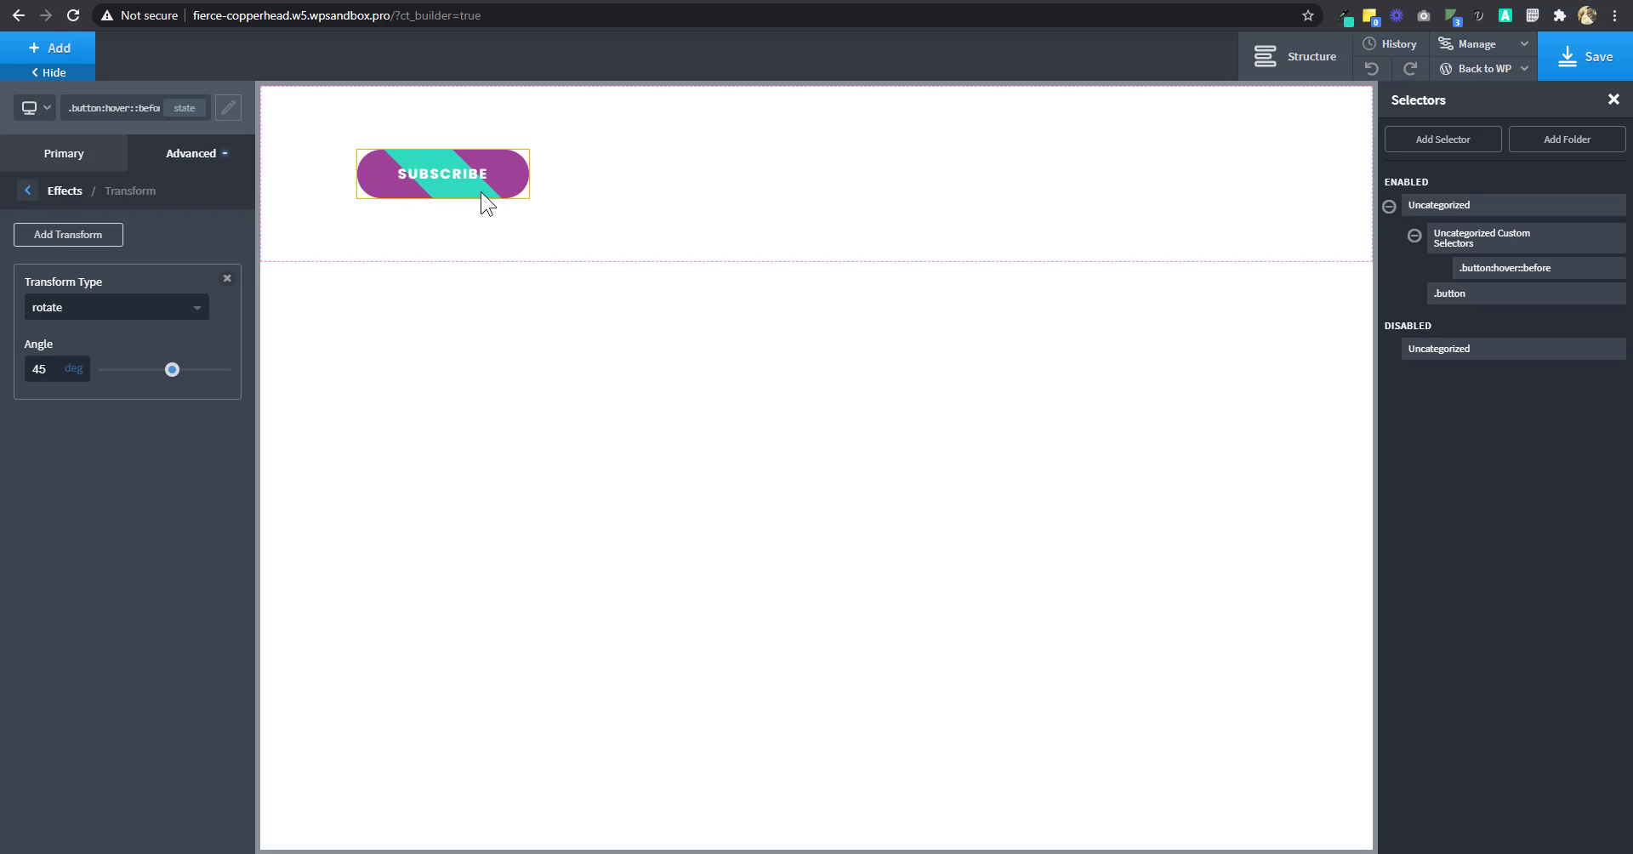
Add a scale transform on X, Y and Z to the .button:hover::before selector, starting from 2 and adjusting the scale values
left_click(74, 253)
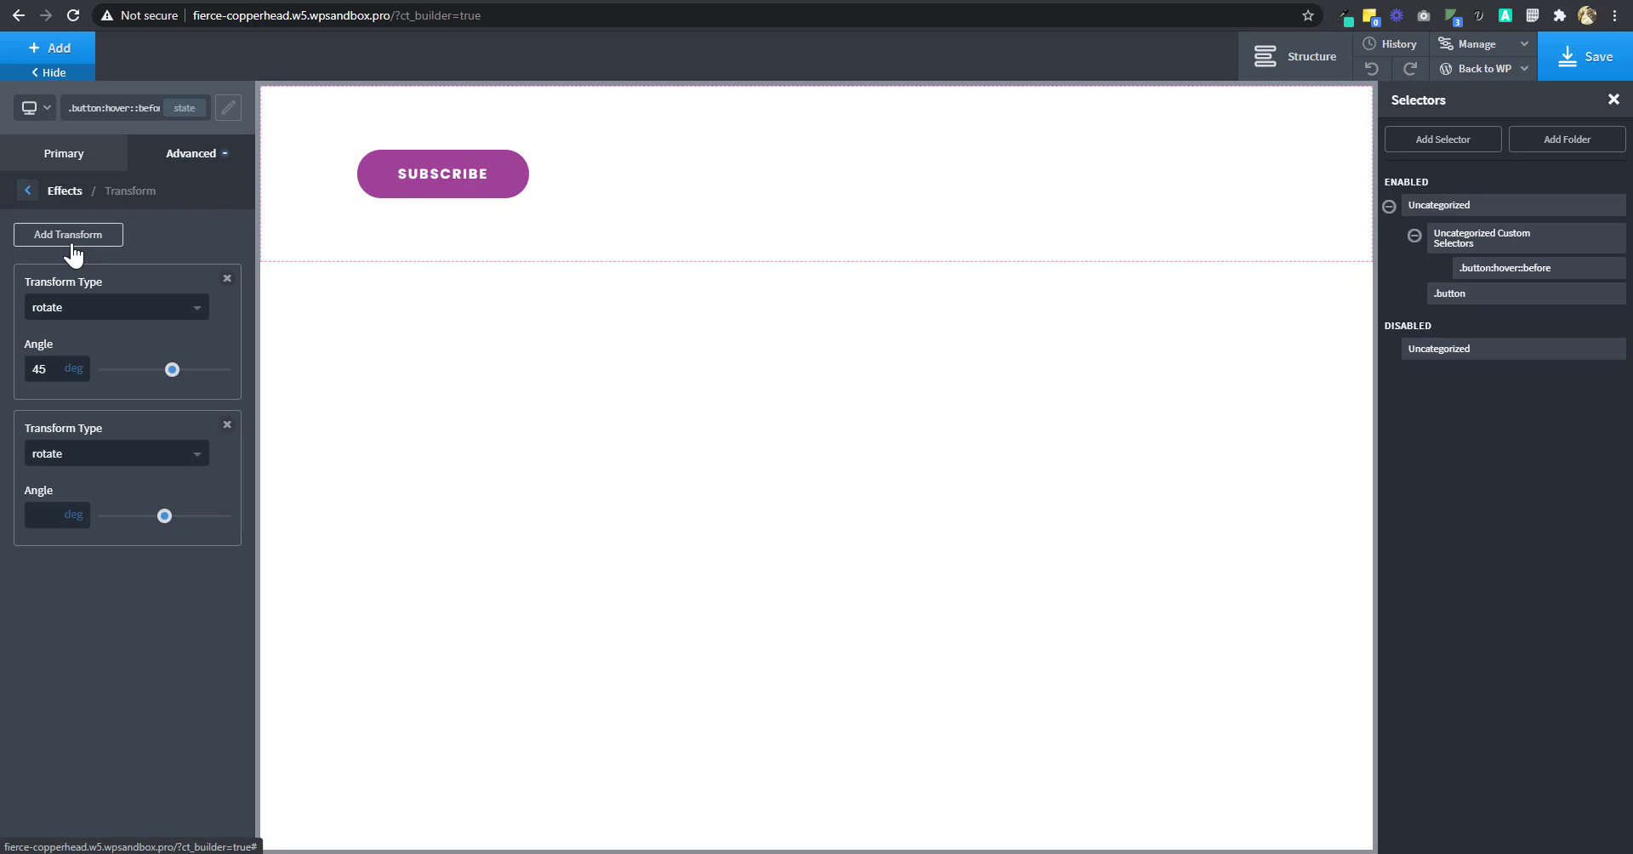
left_click(75, 455)
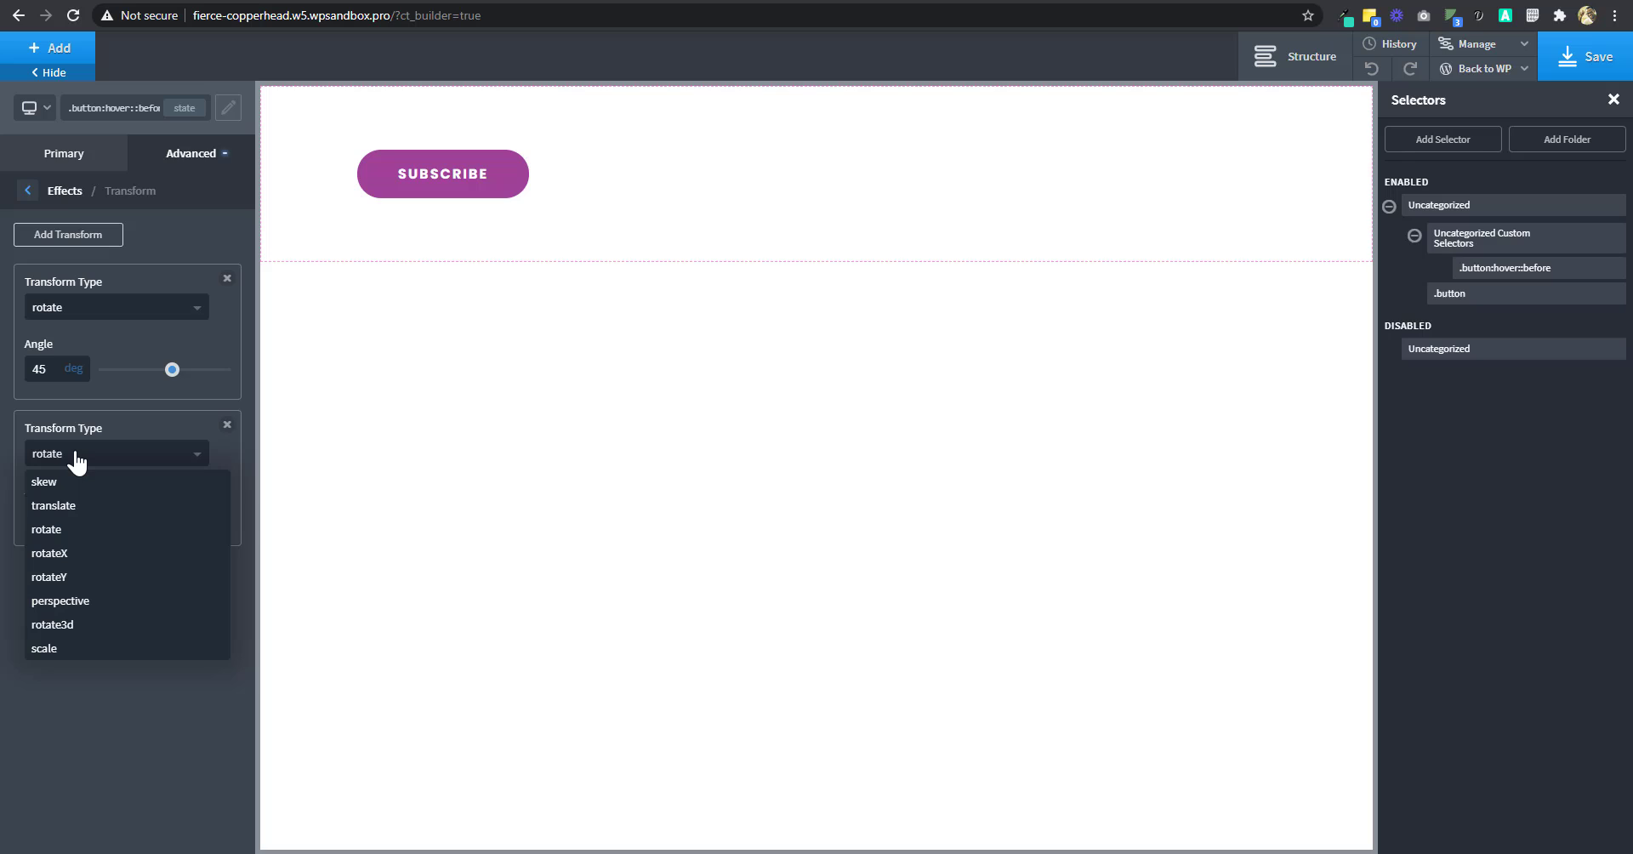
left_click(63, 648)
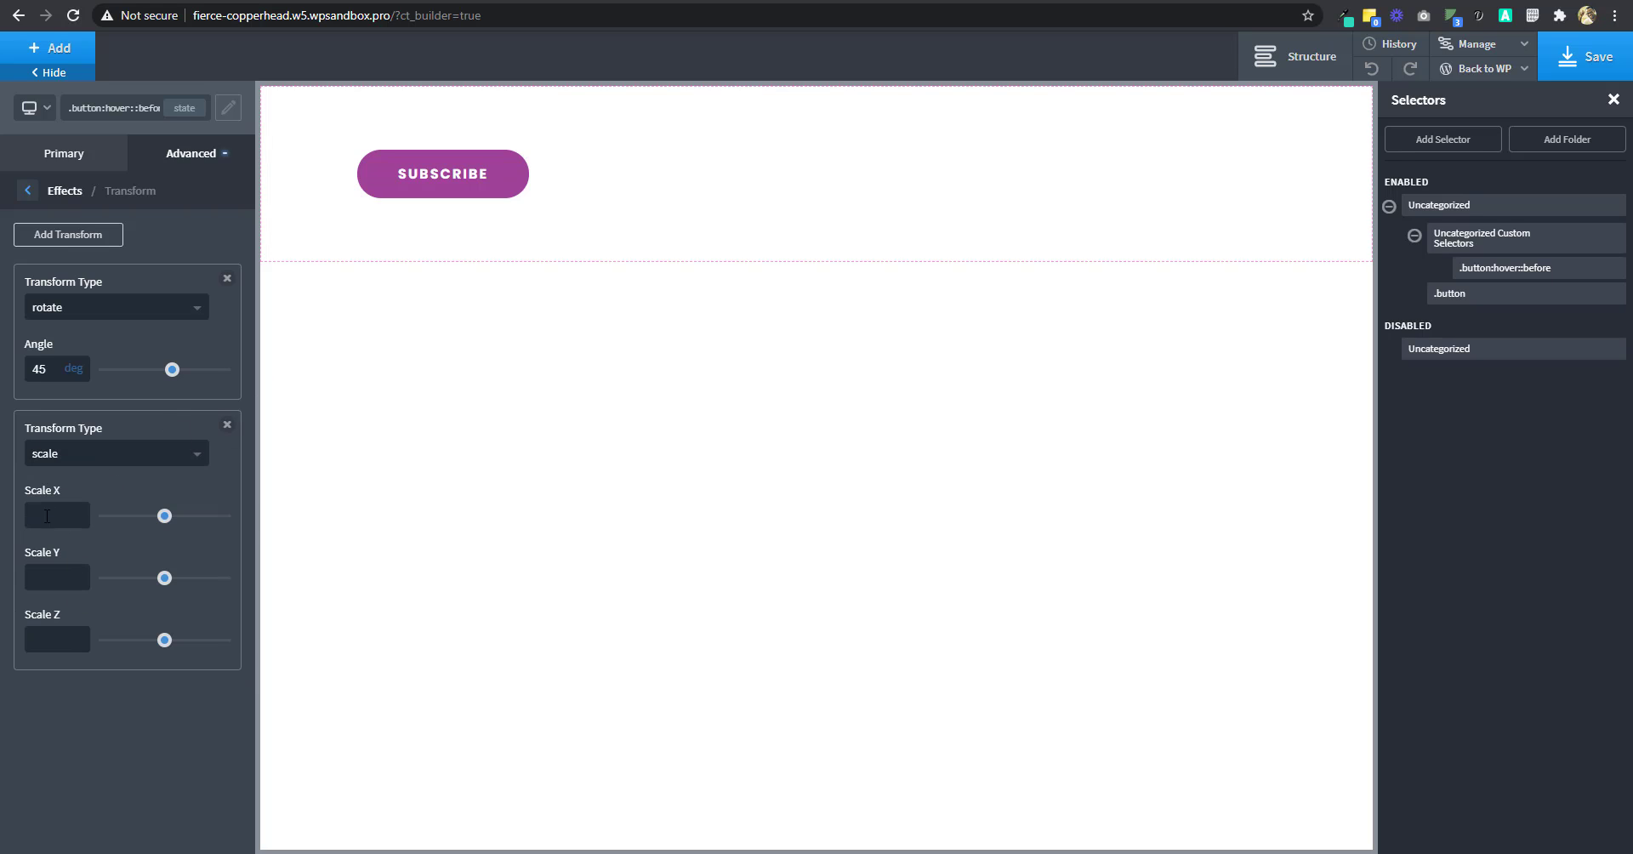
type("2")
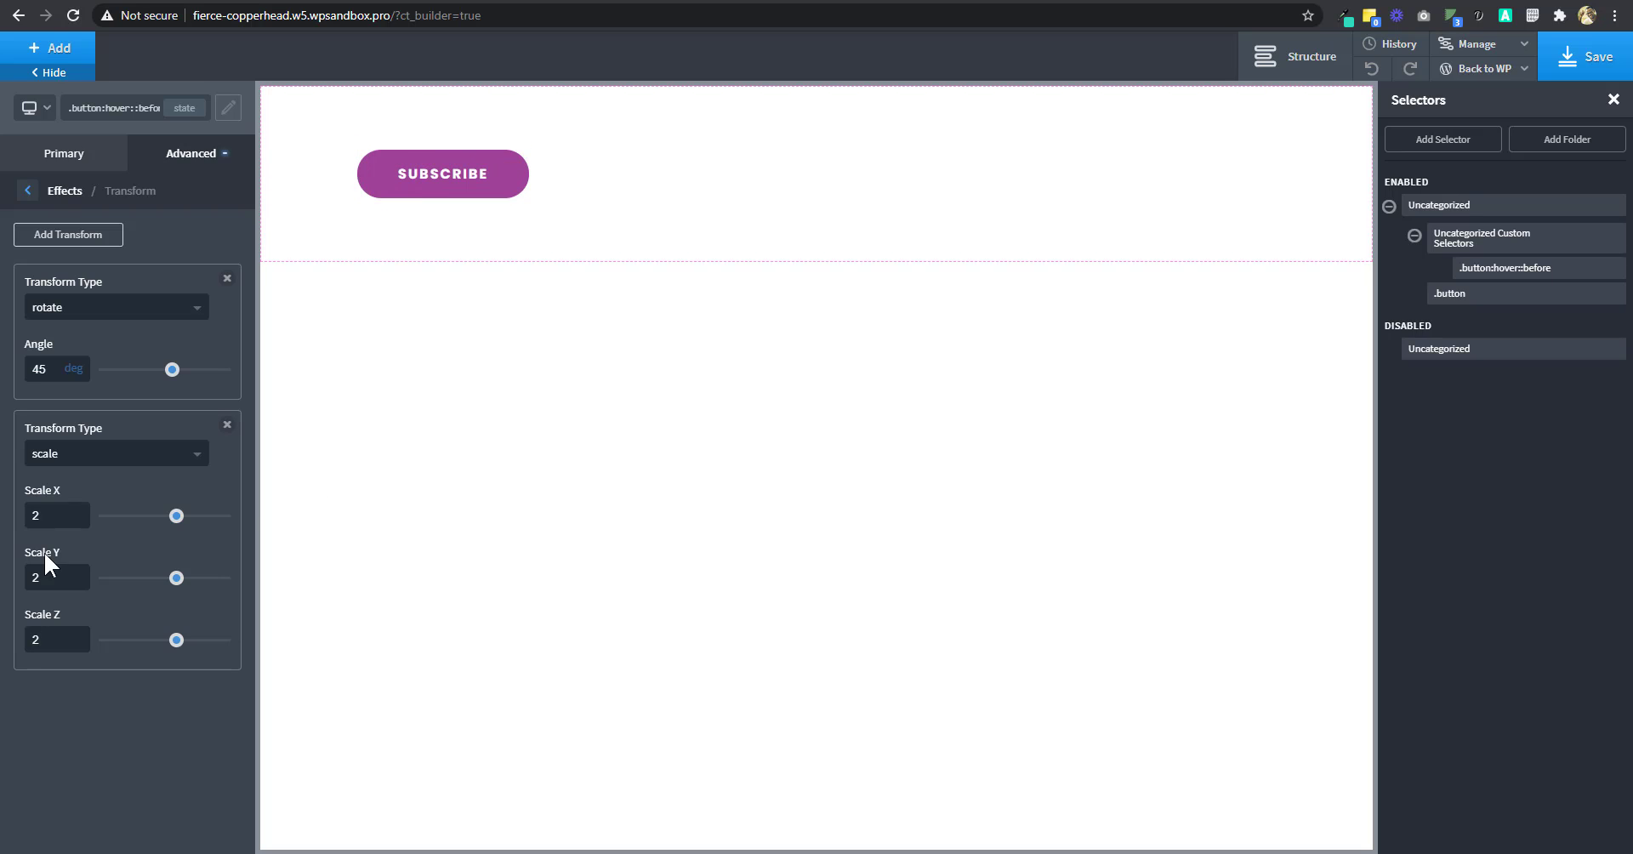
type("4")
type("34")
Set the transition duration of the button class's :before state on the div to 0.6 sec
left_click(1299, 53)
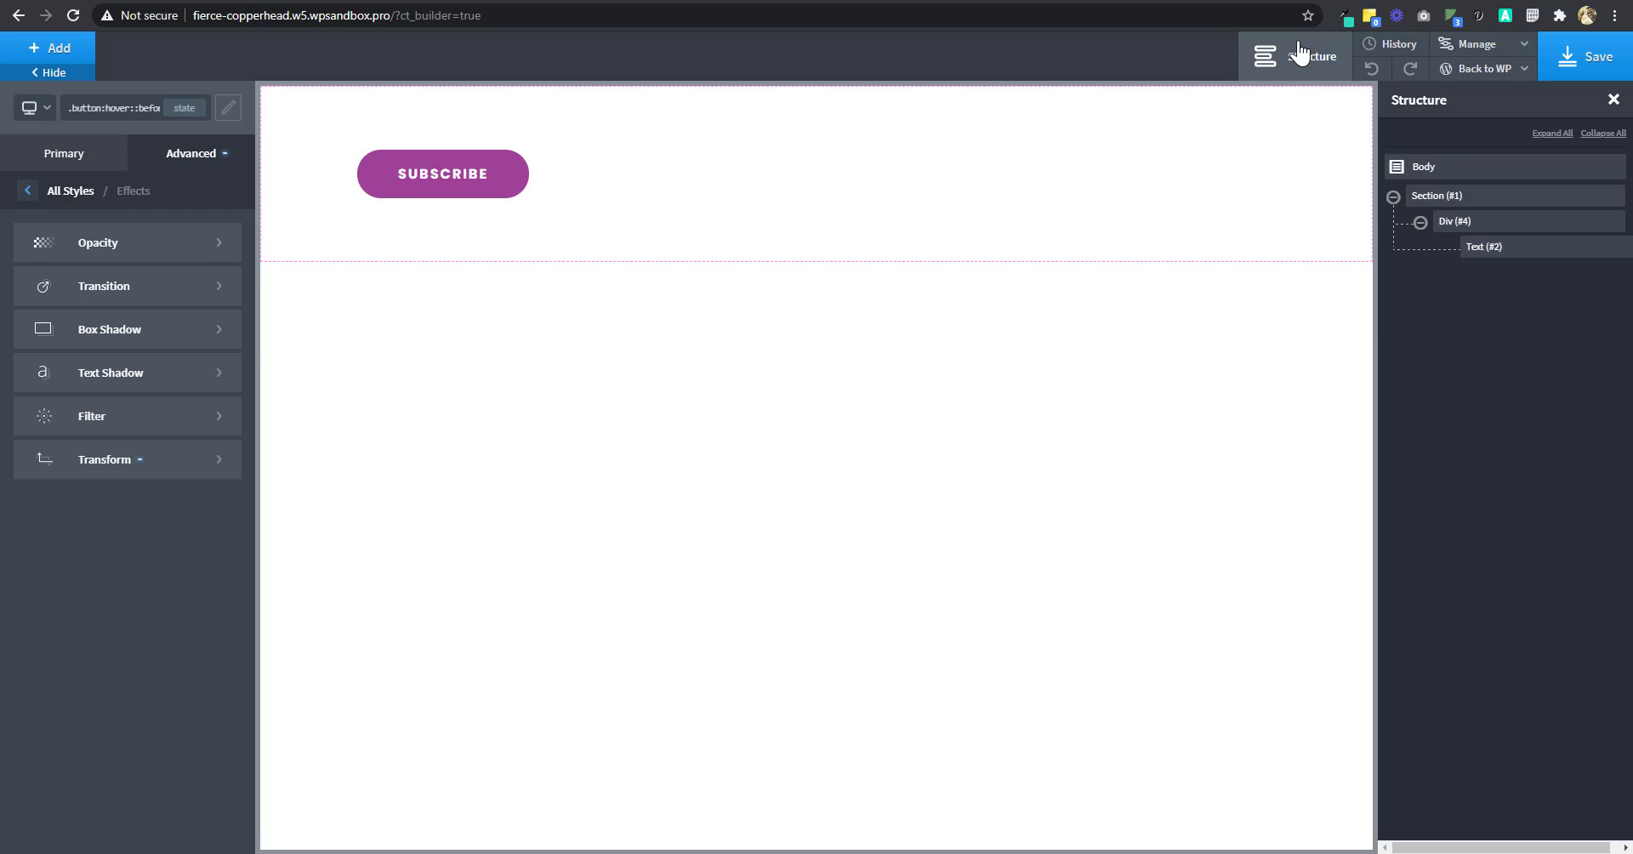
left_click(1482, 223)
left_click(218, 150)
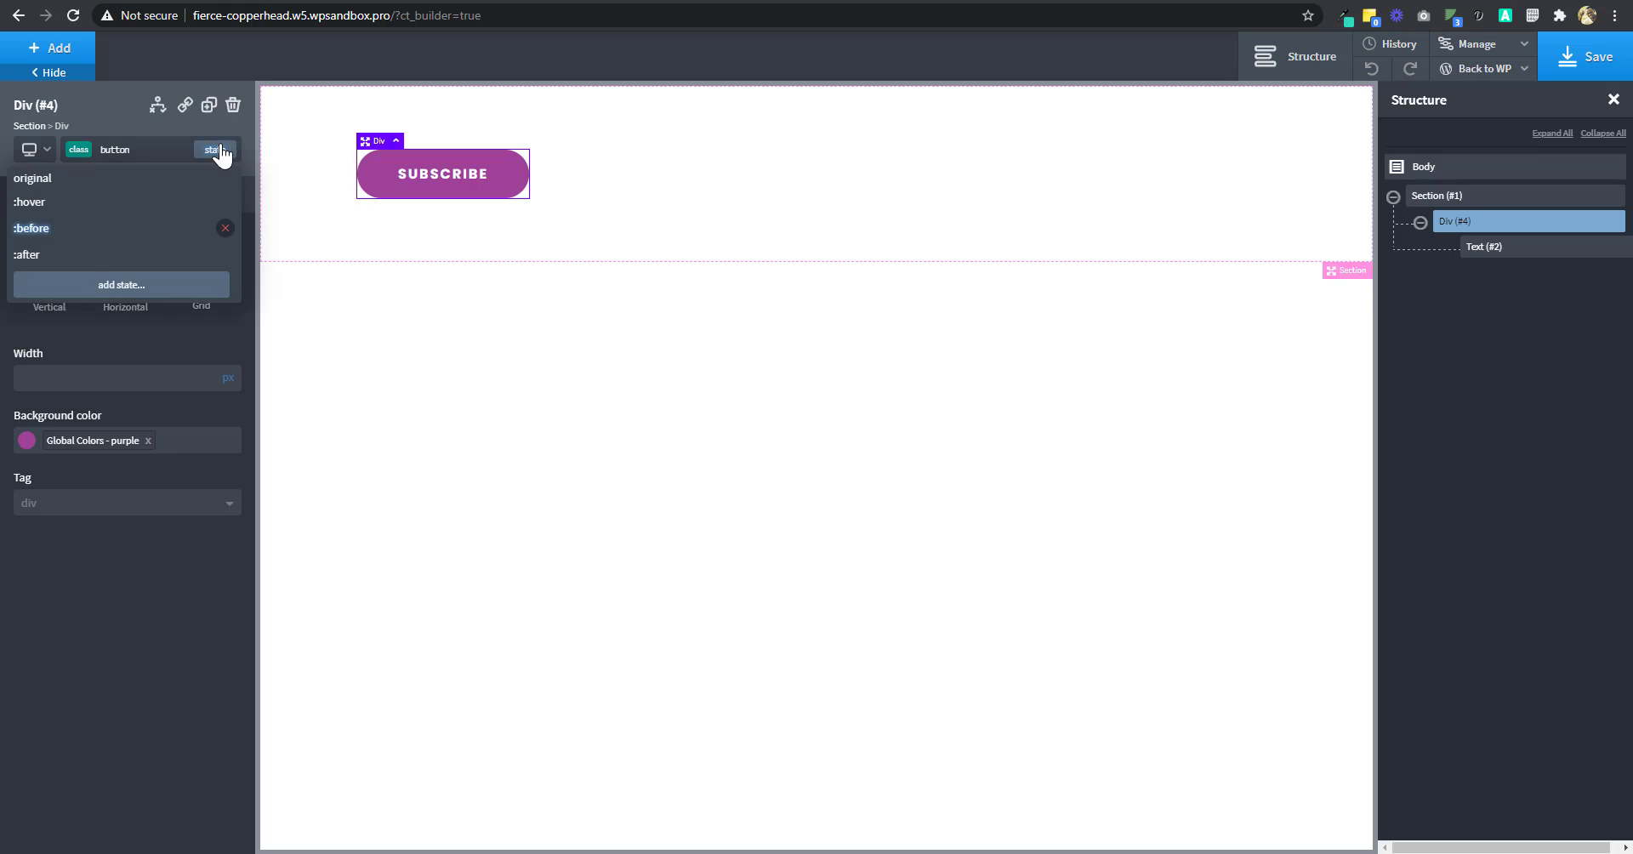
left_click(136, 229)
left_click(202, 241)
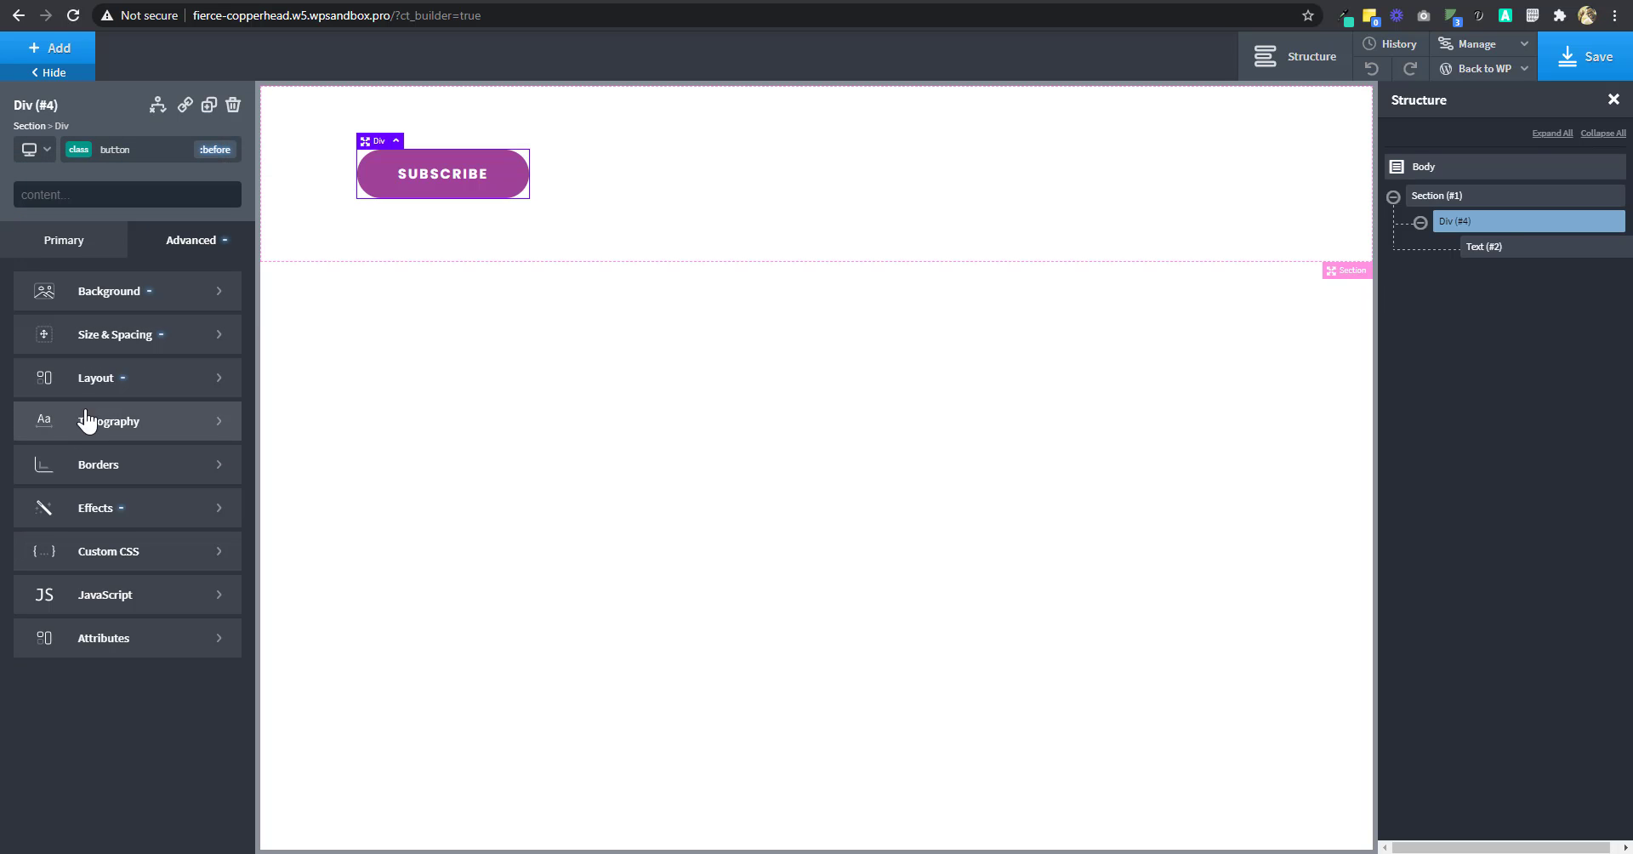
left_click(116, 510)
left_click(132, 419)
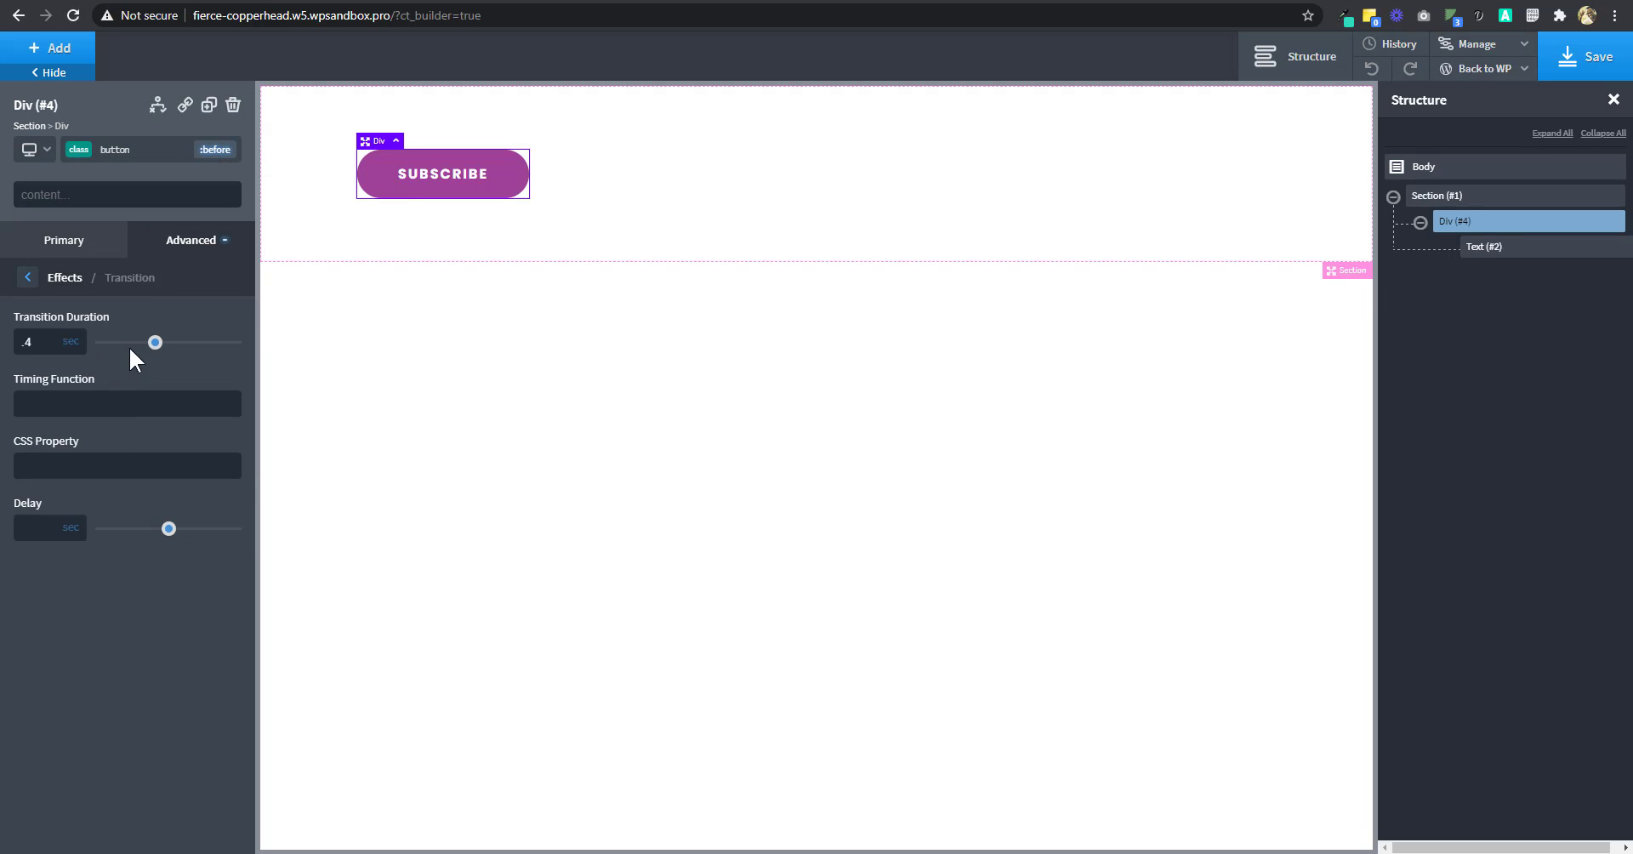
left_click_drag(155, 342, 182, 342)
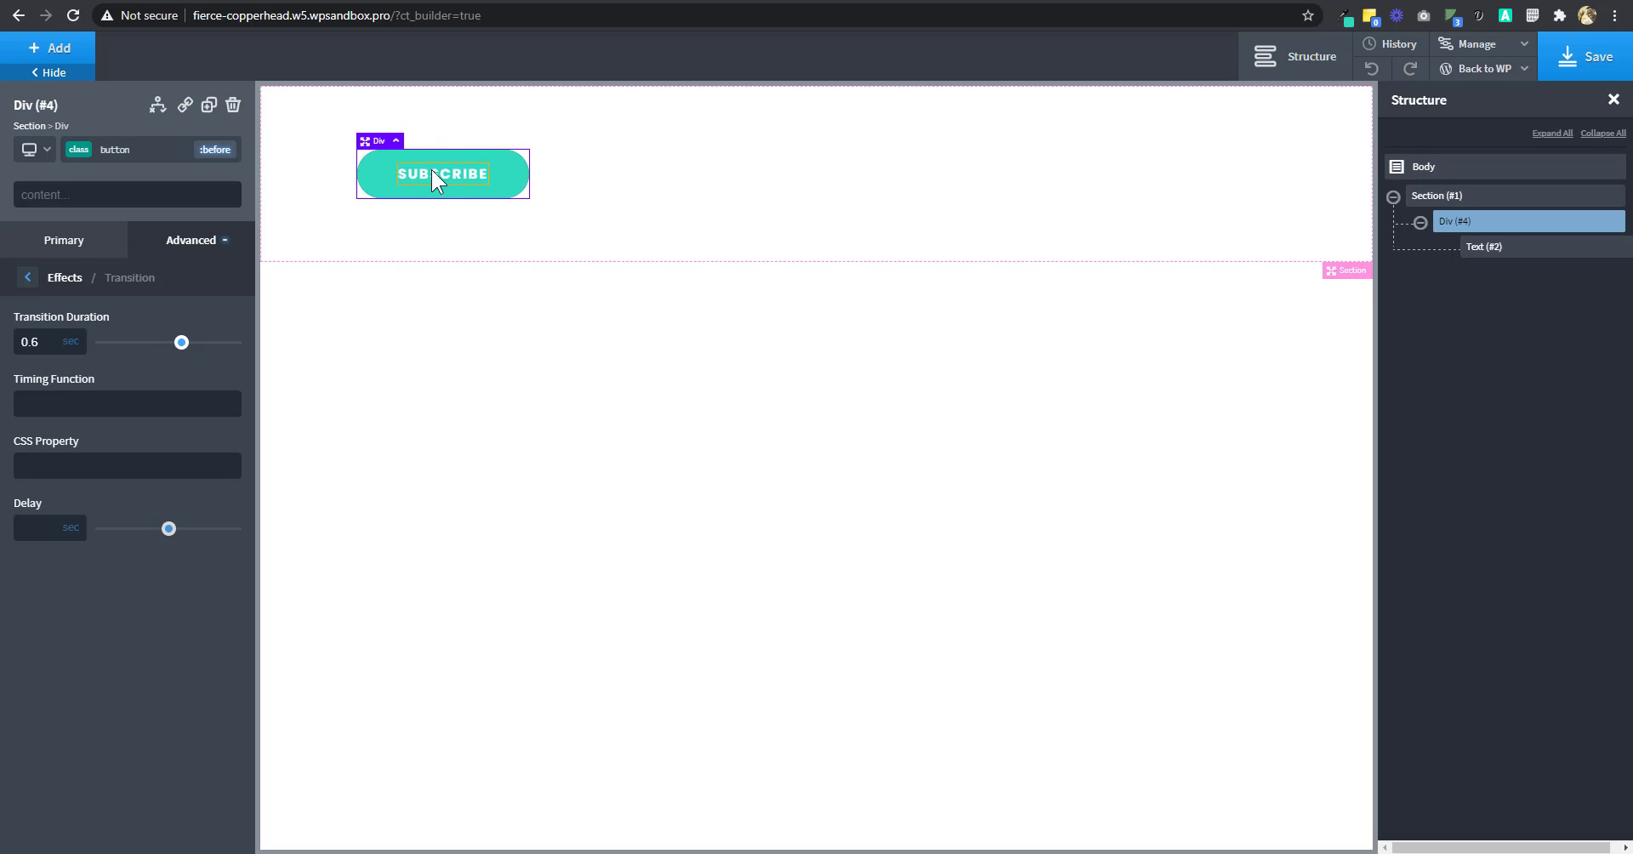
Save the page, preview its frontend in a new browser tab, and return to the builder
left_click(1593, 73)
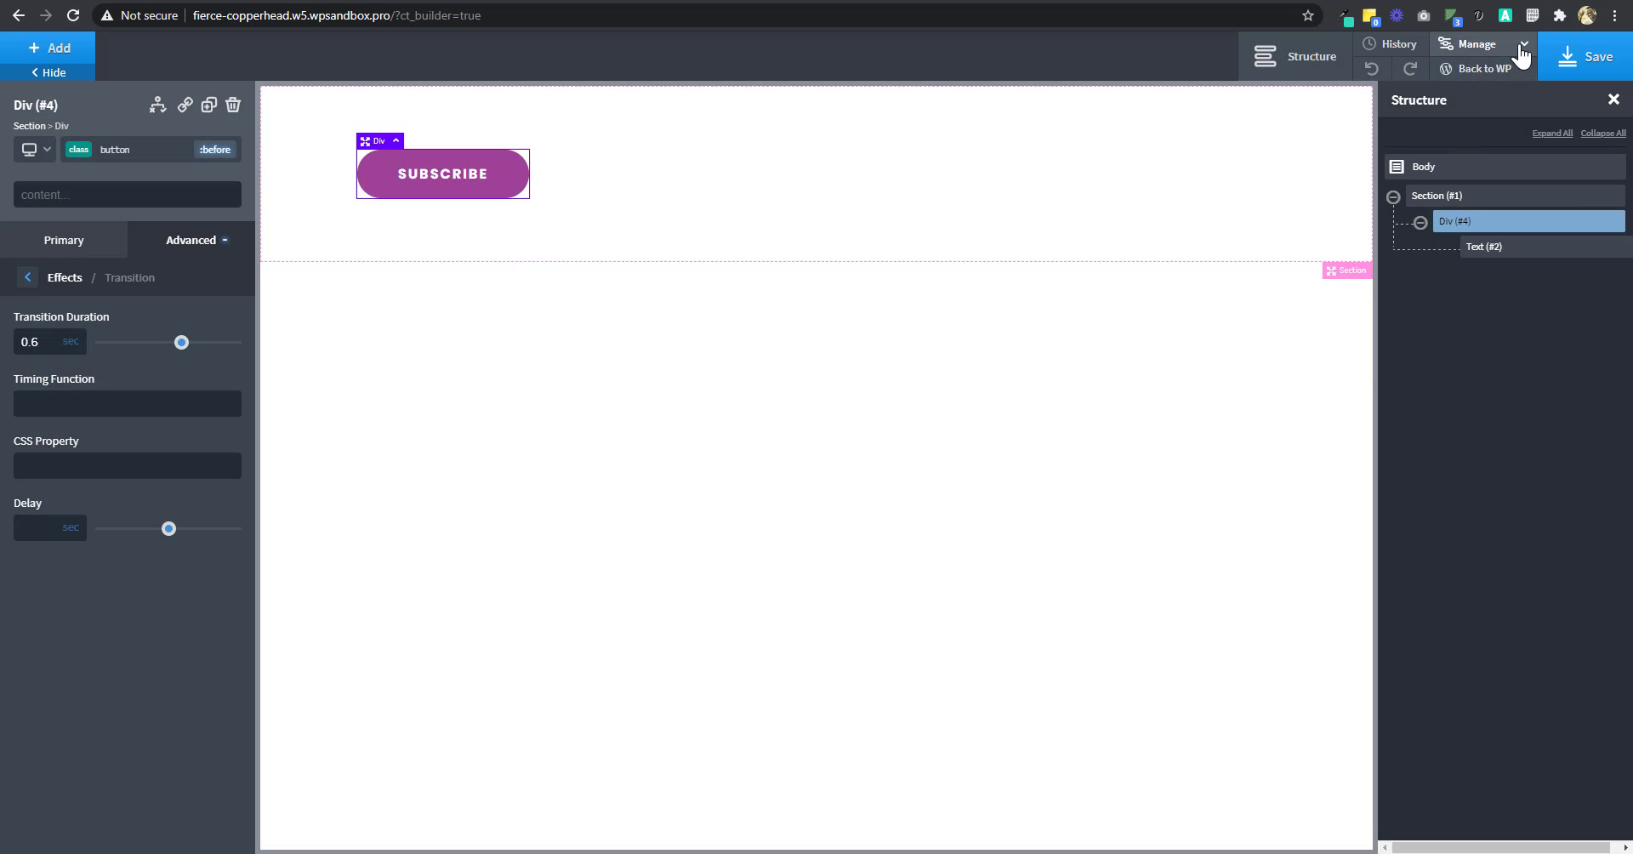
mouse_move(1485, 70)
right_click(1481, 125)
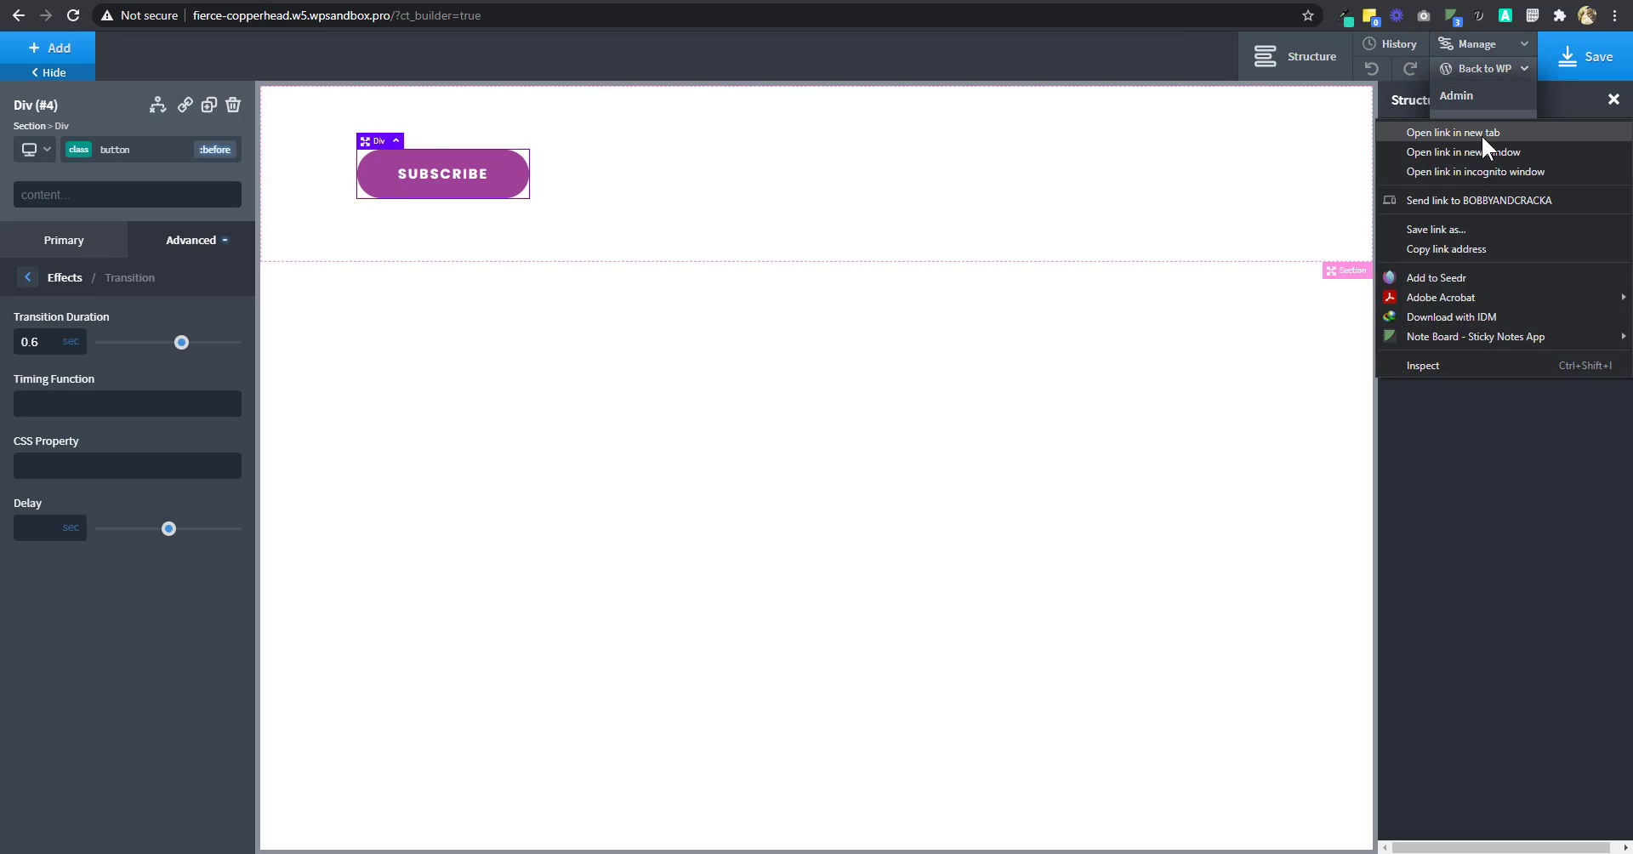
left_click(1482, 135)
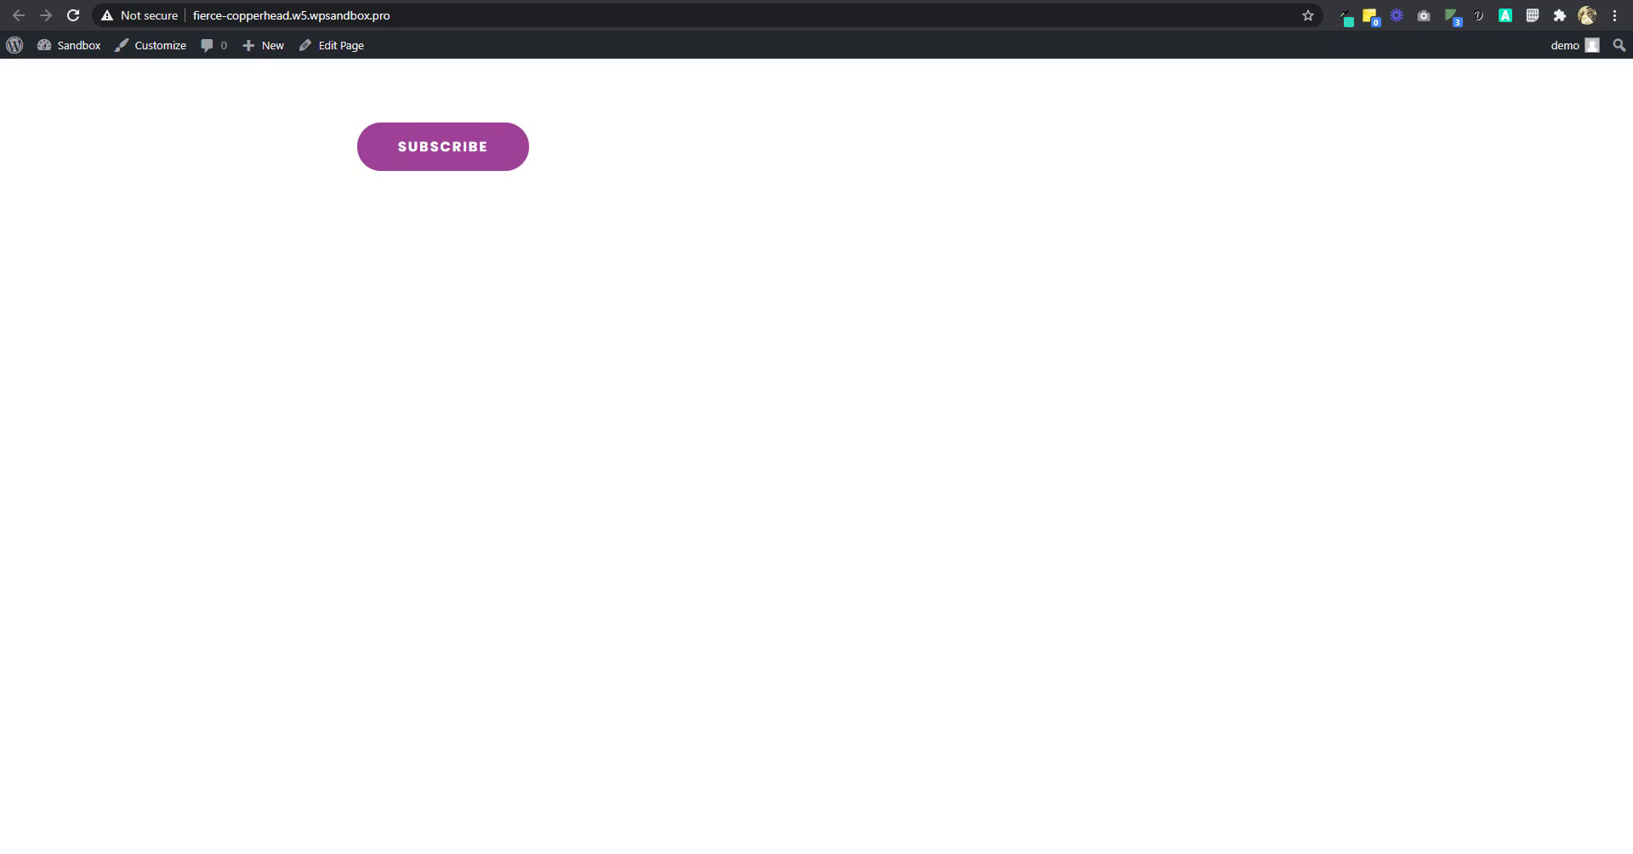
left_click(126, 2)
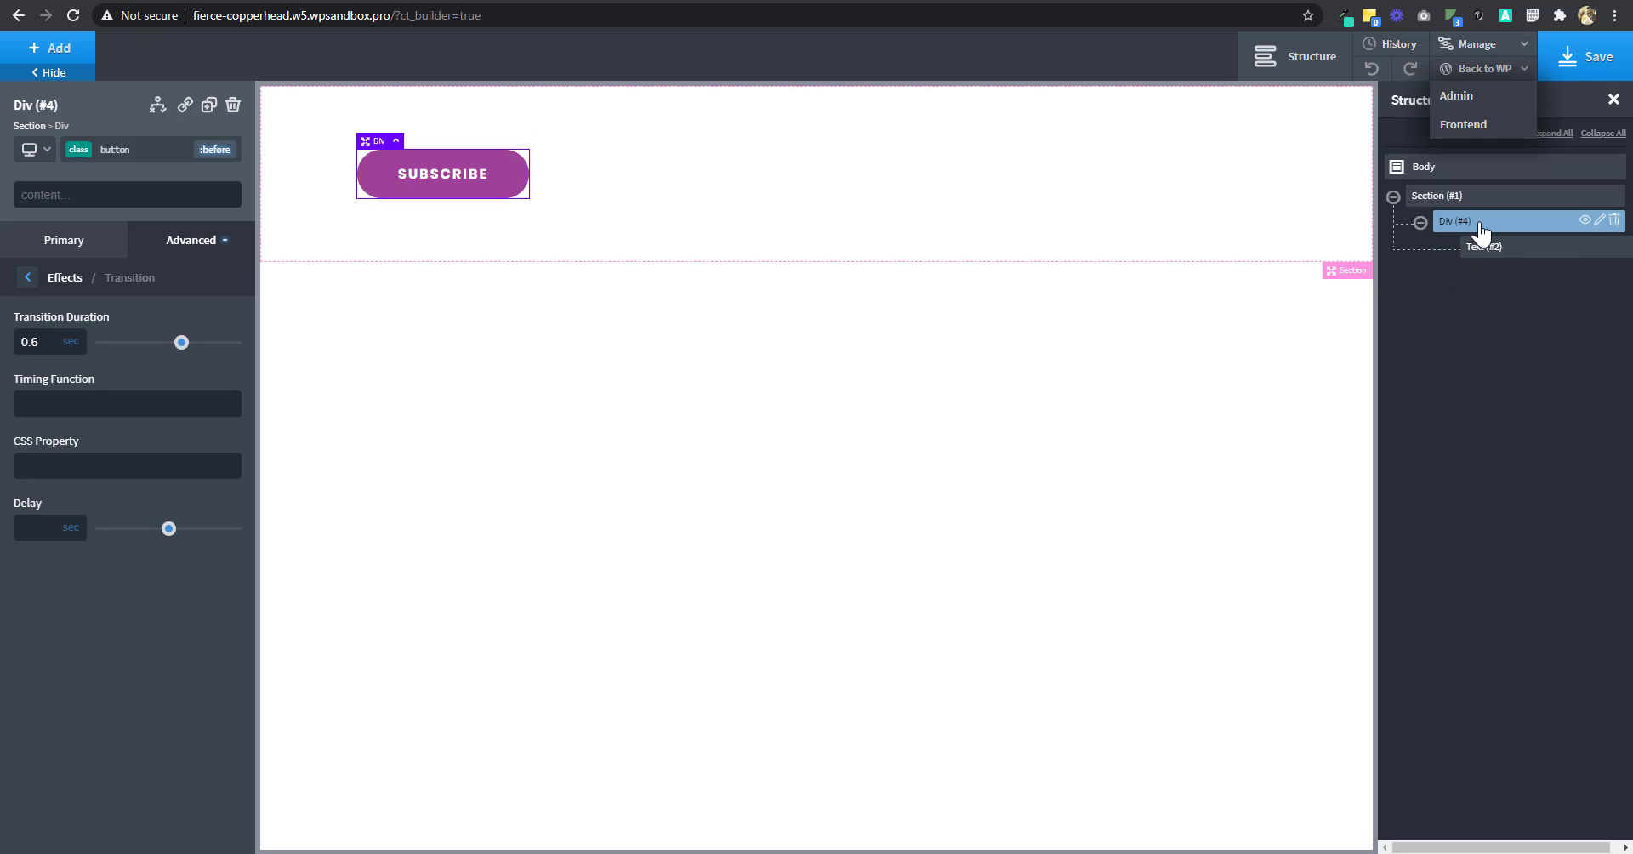
left_click(187, 109)
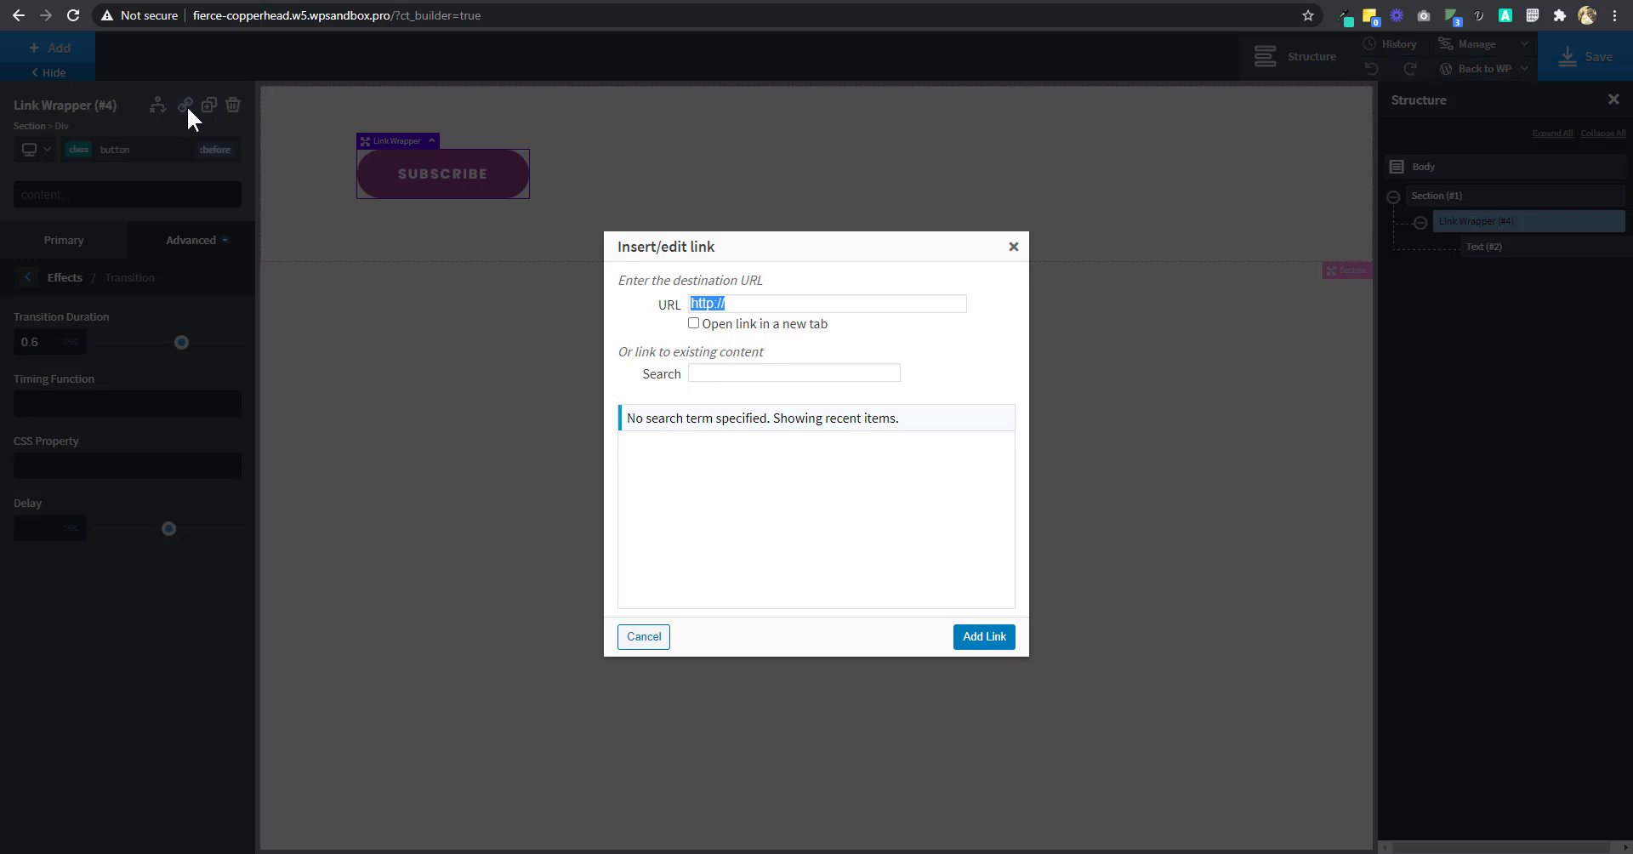
left_click(997, 642)
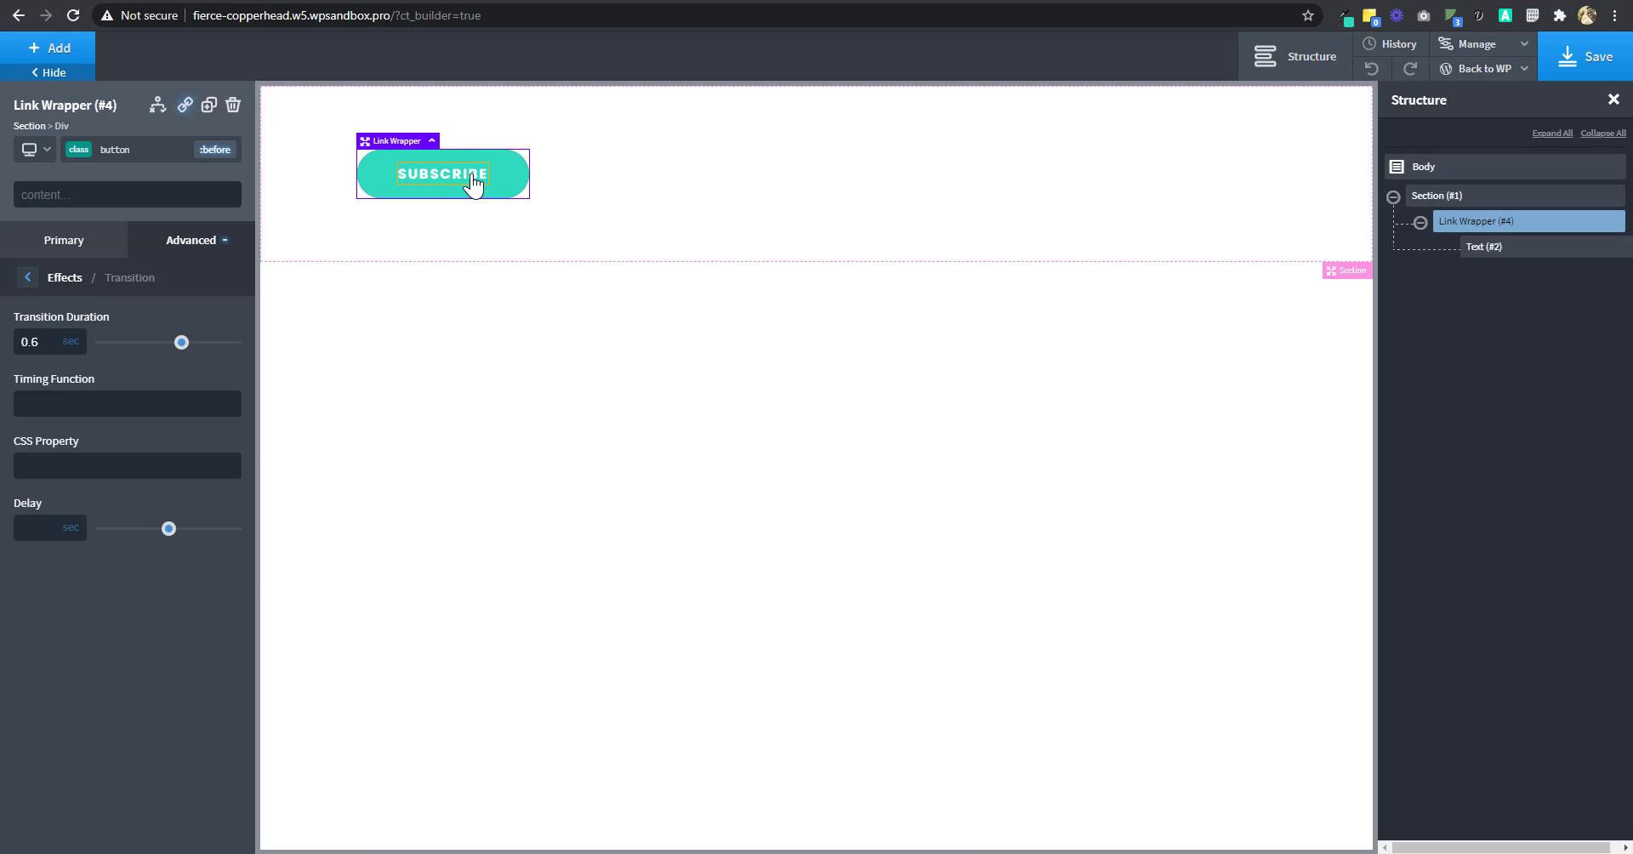
left_click(1555, 72)
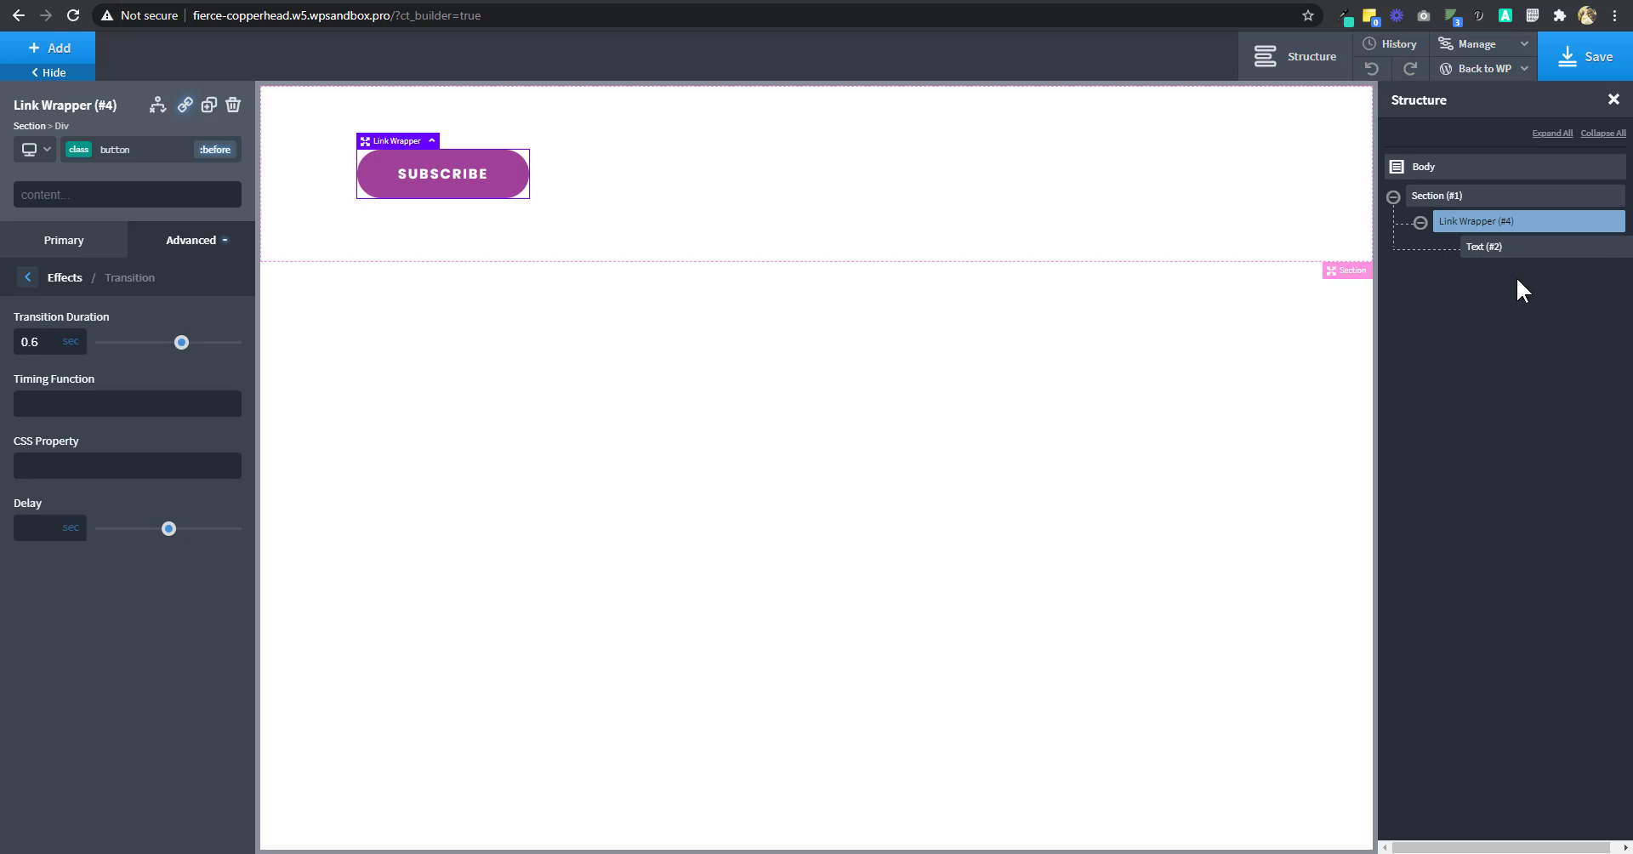
Add a new class named button-text to the SUBSCRIBE text element inside the link wrapper
left_click(1513, 248)
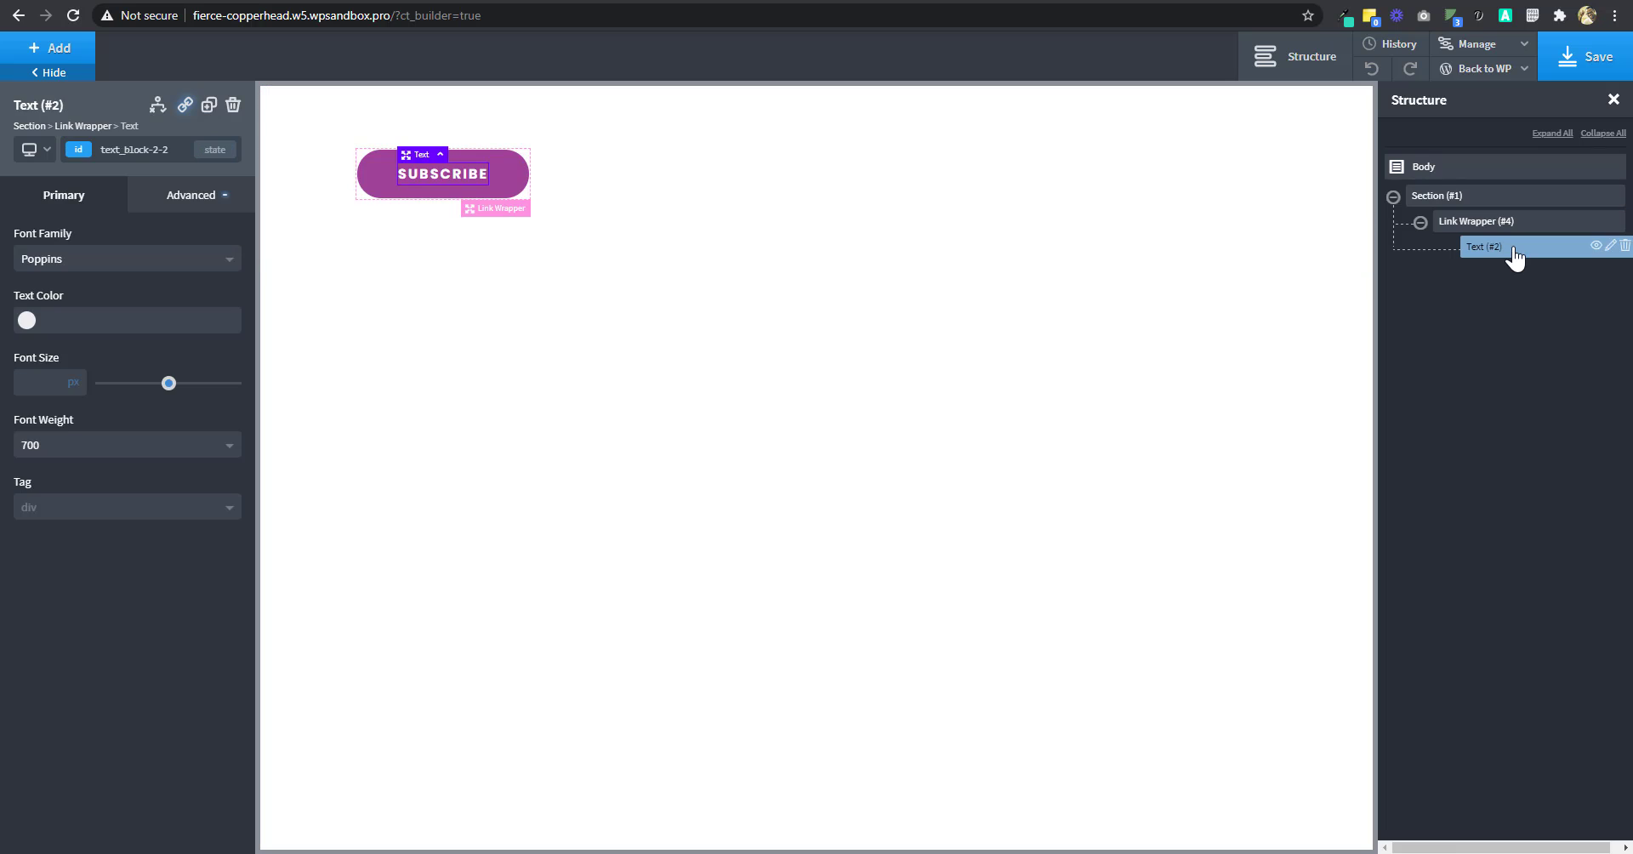
left_click(170, 156)
type("b")
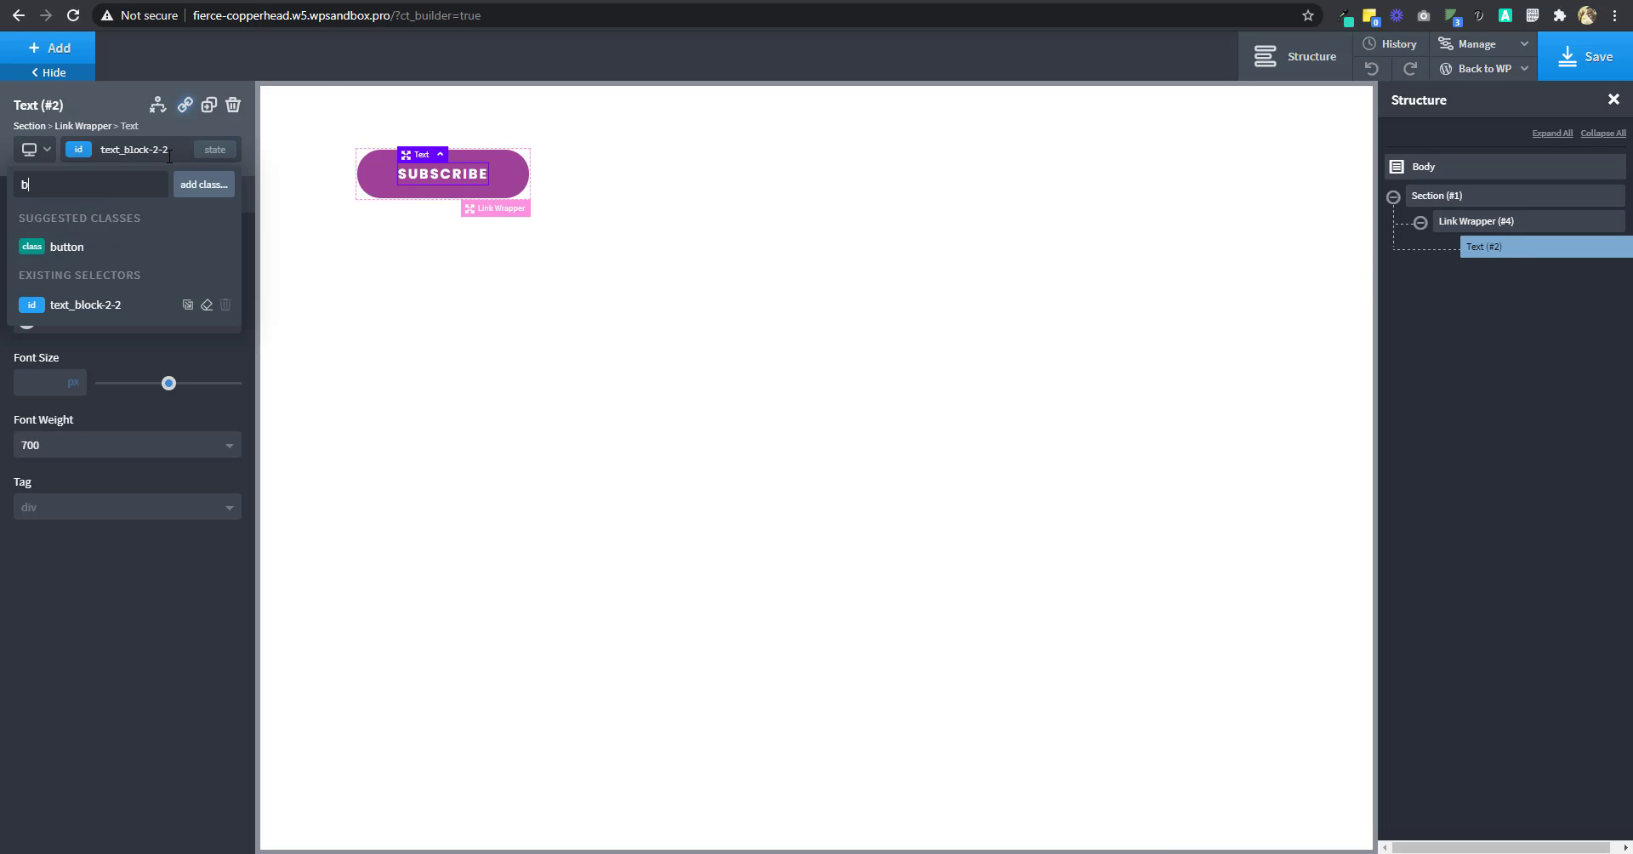
type("utton-te")
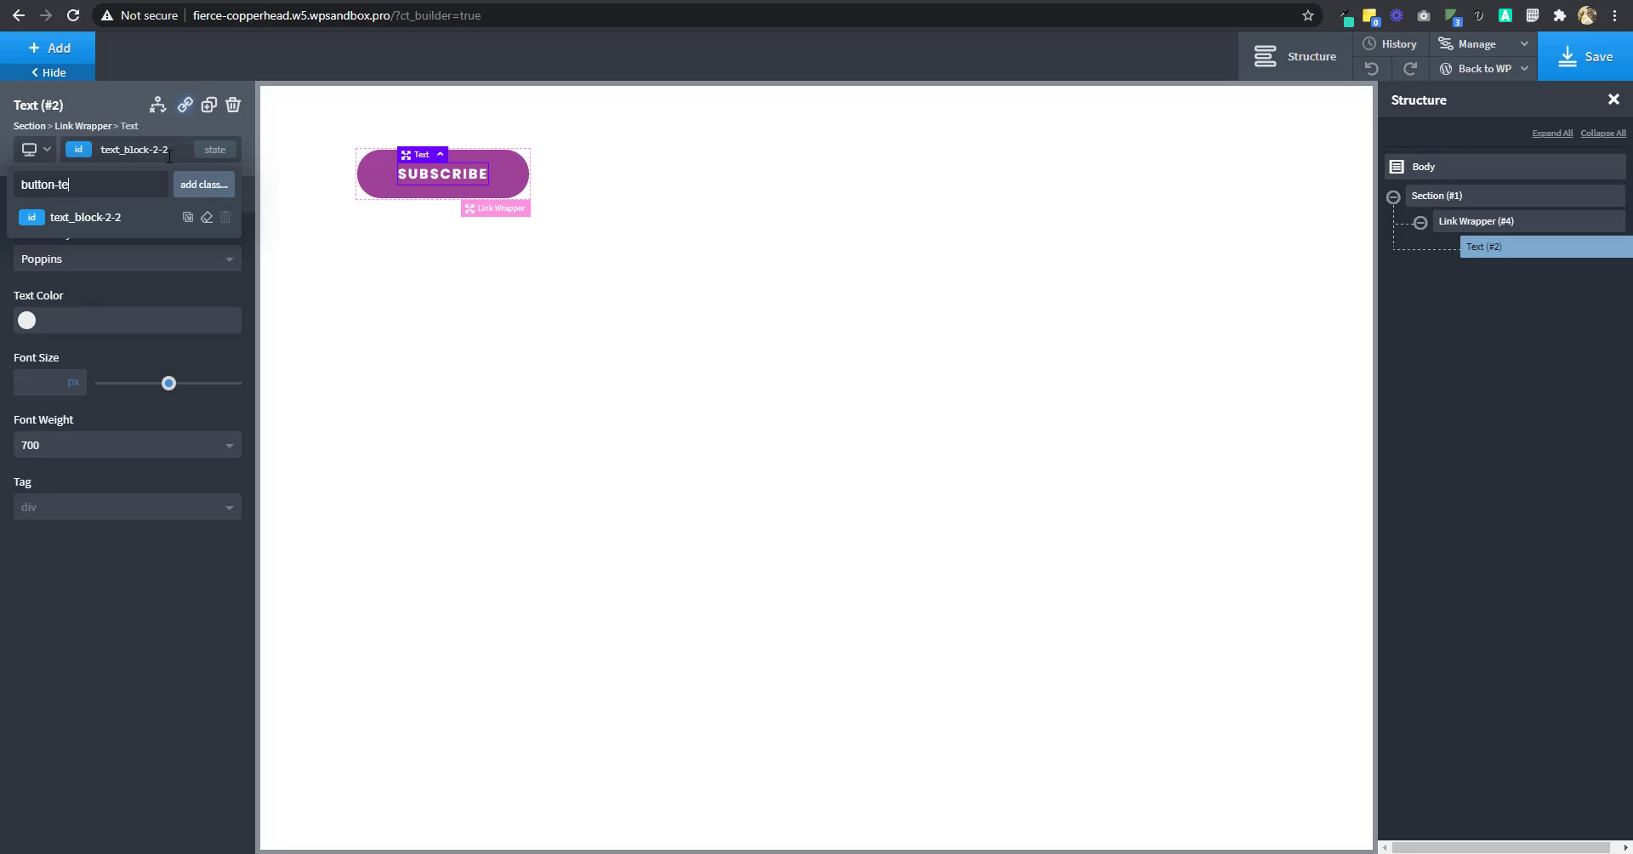
type("xt")
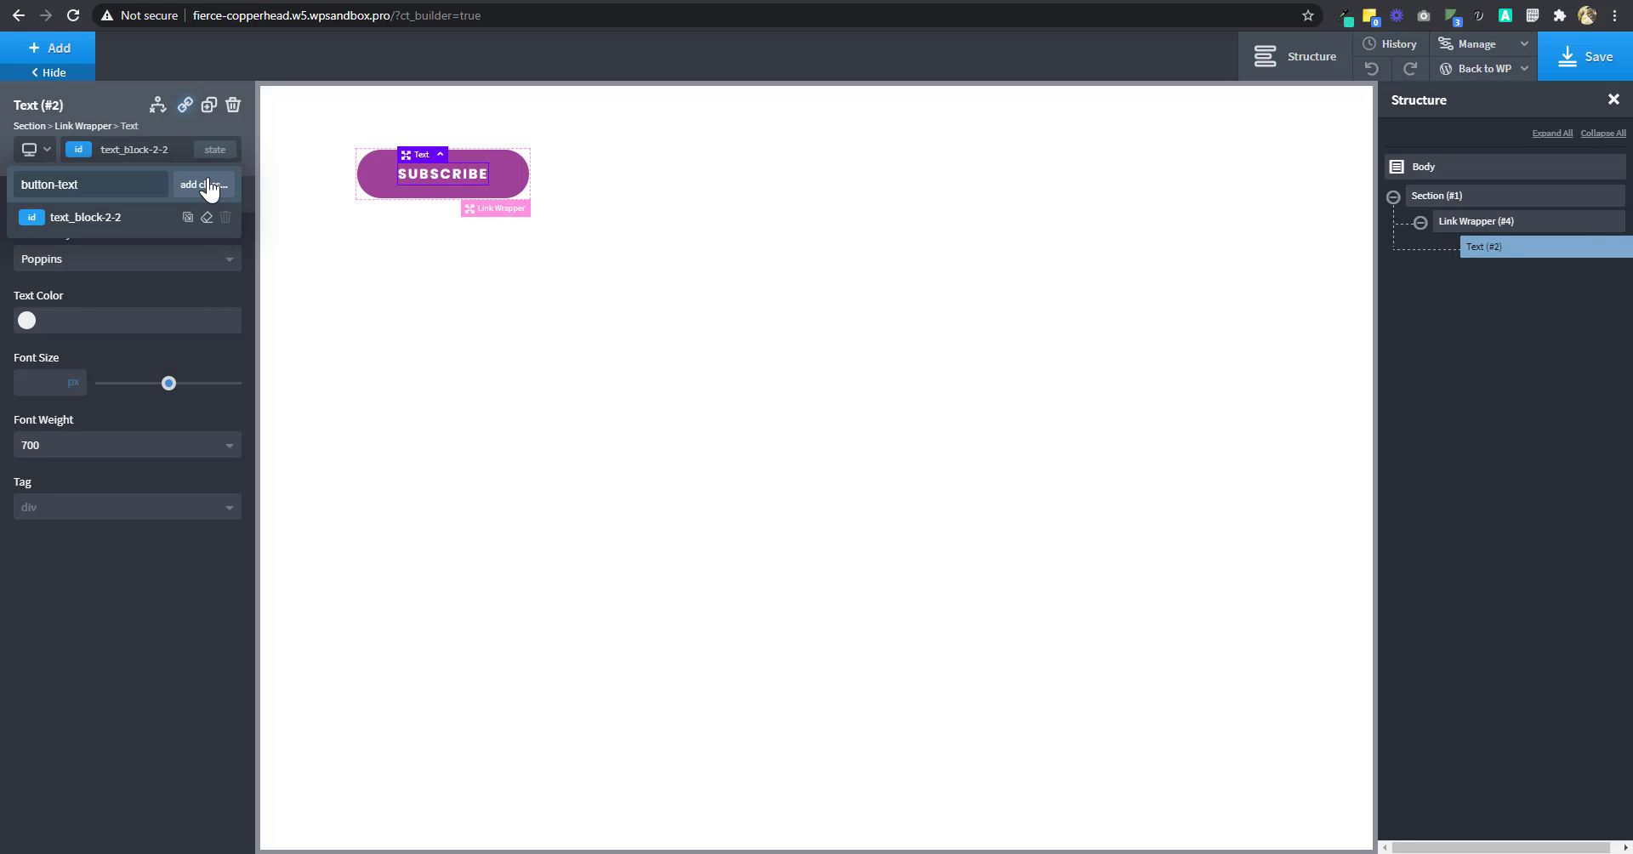
left_click(205, 185)
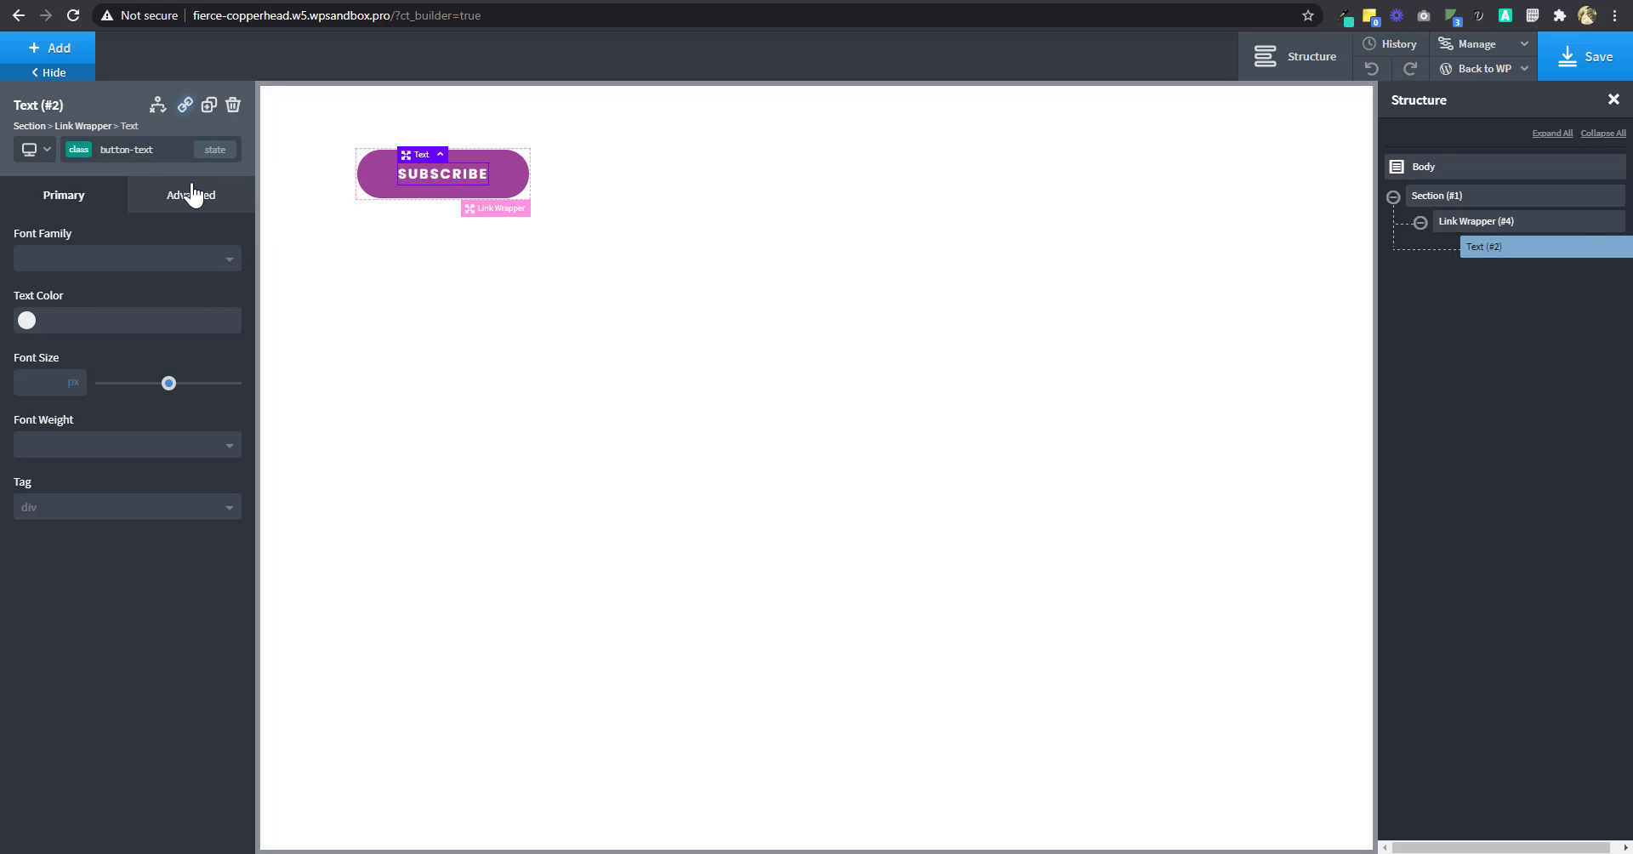
Copy the text element's ID styles to the button-text class and clear the styles from the ID
left_click(137, 153)
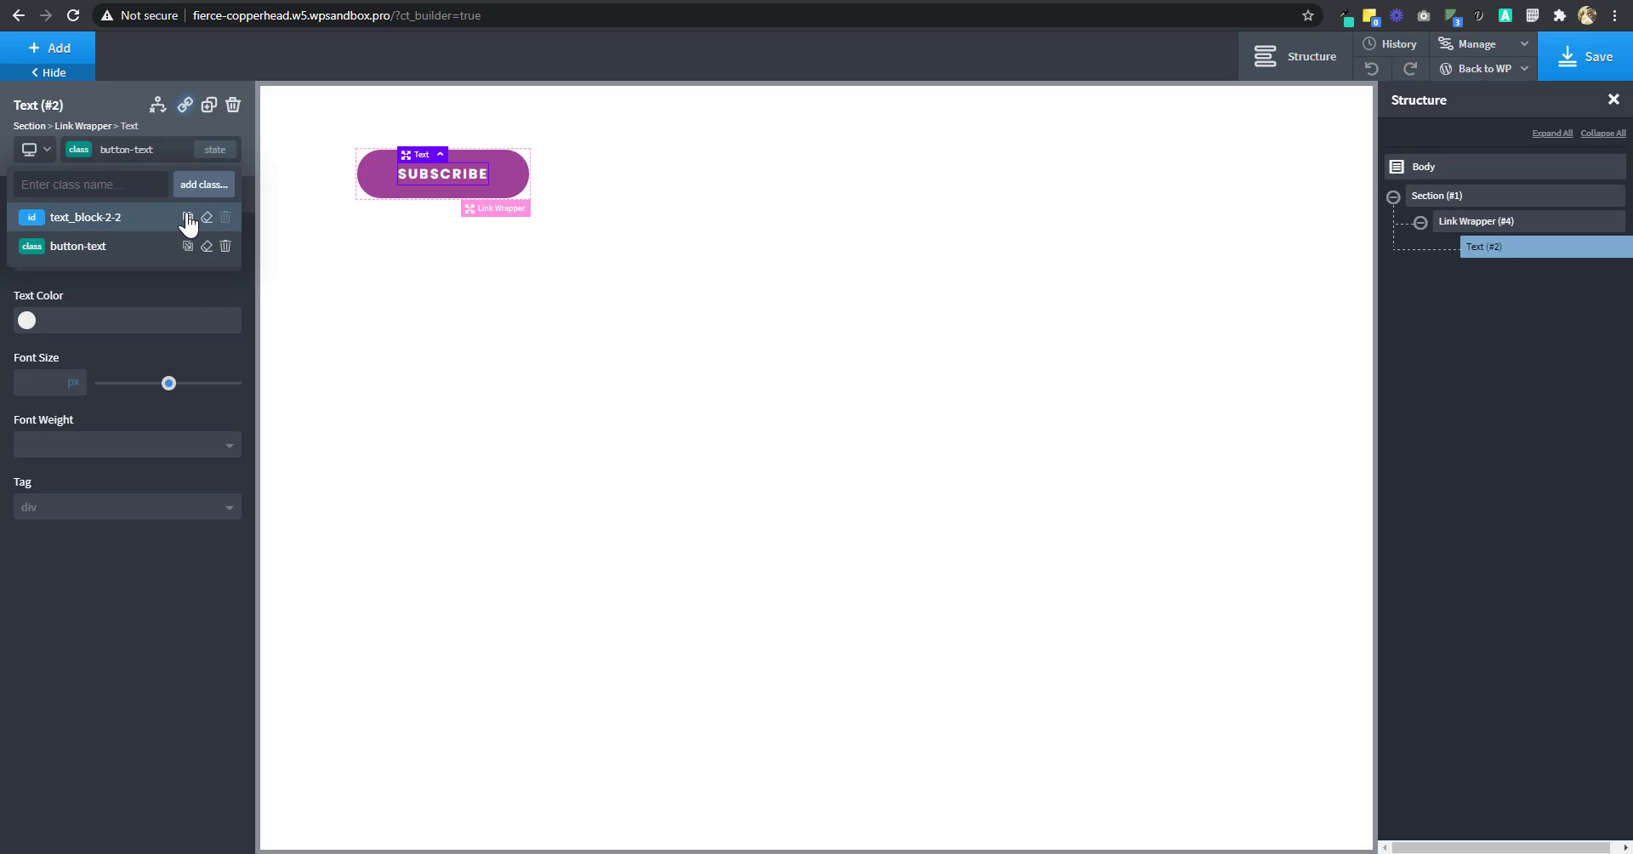
left_click(117, 252)
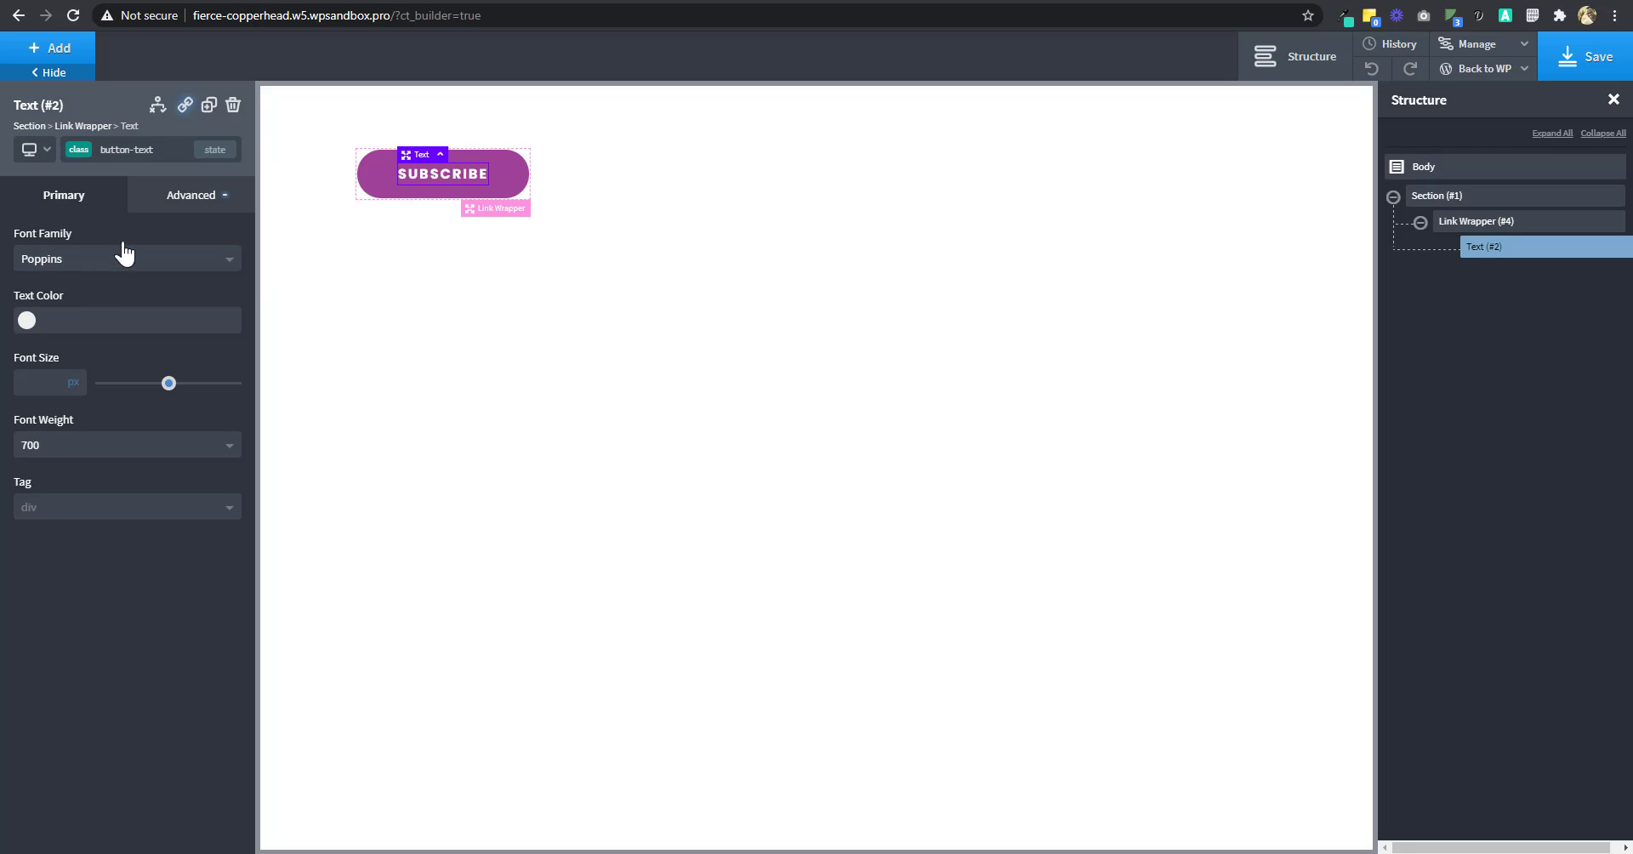
left_click(137, 153)
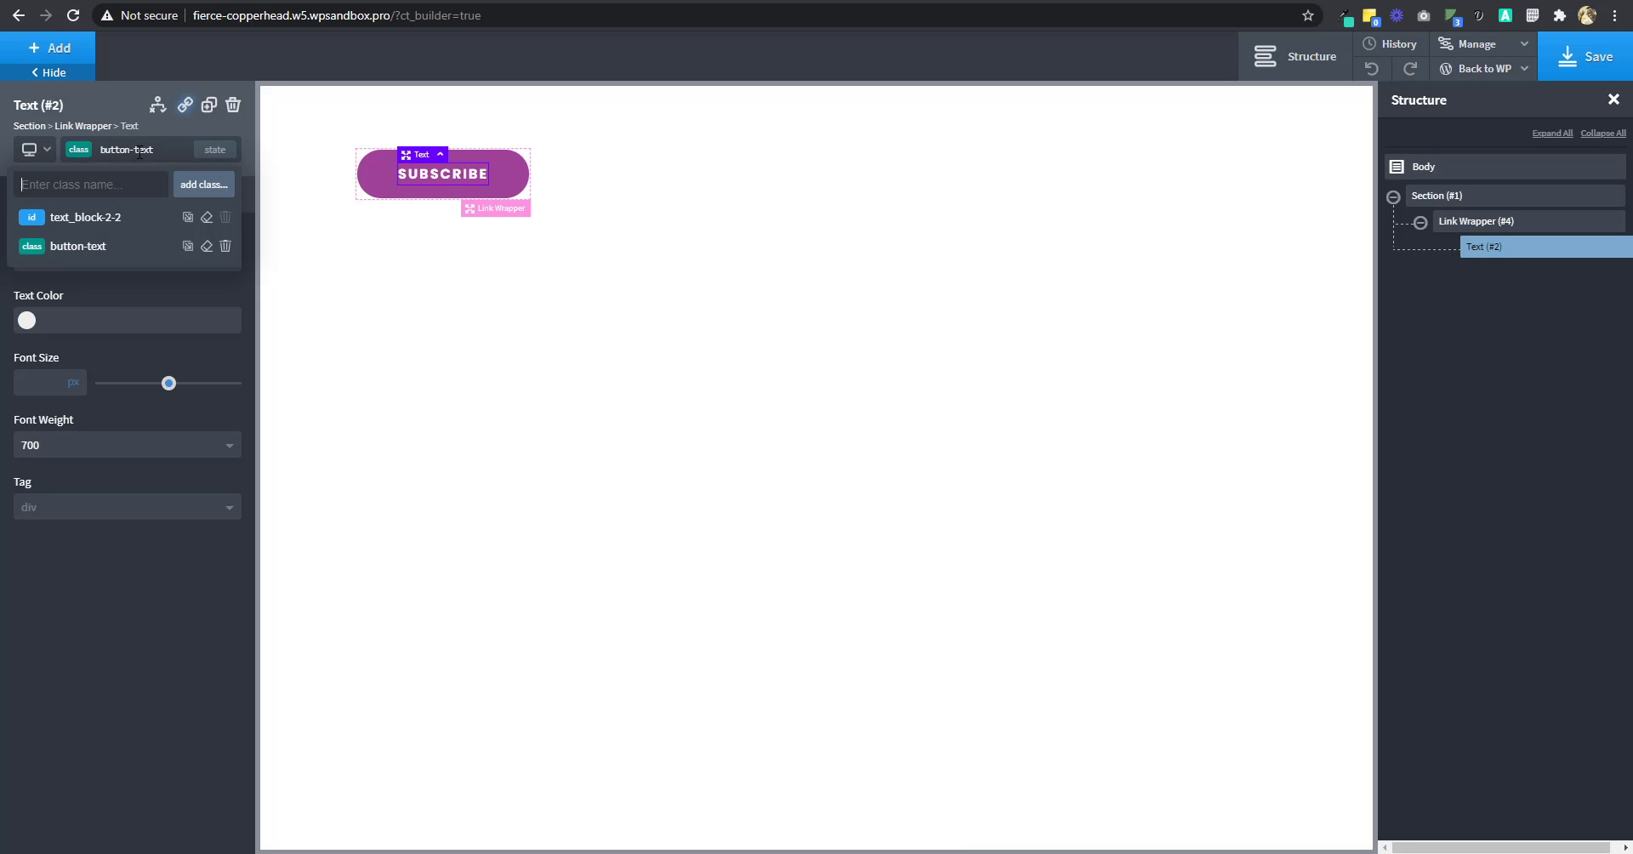
left_click(206, 218)
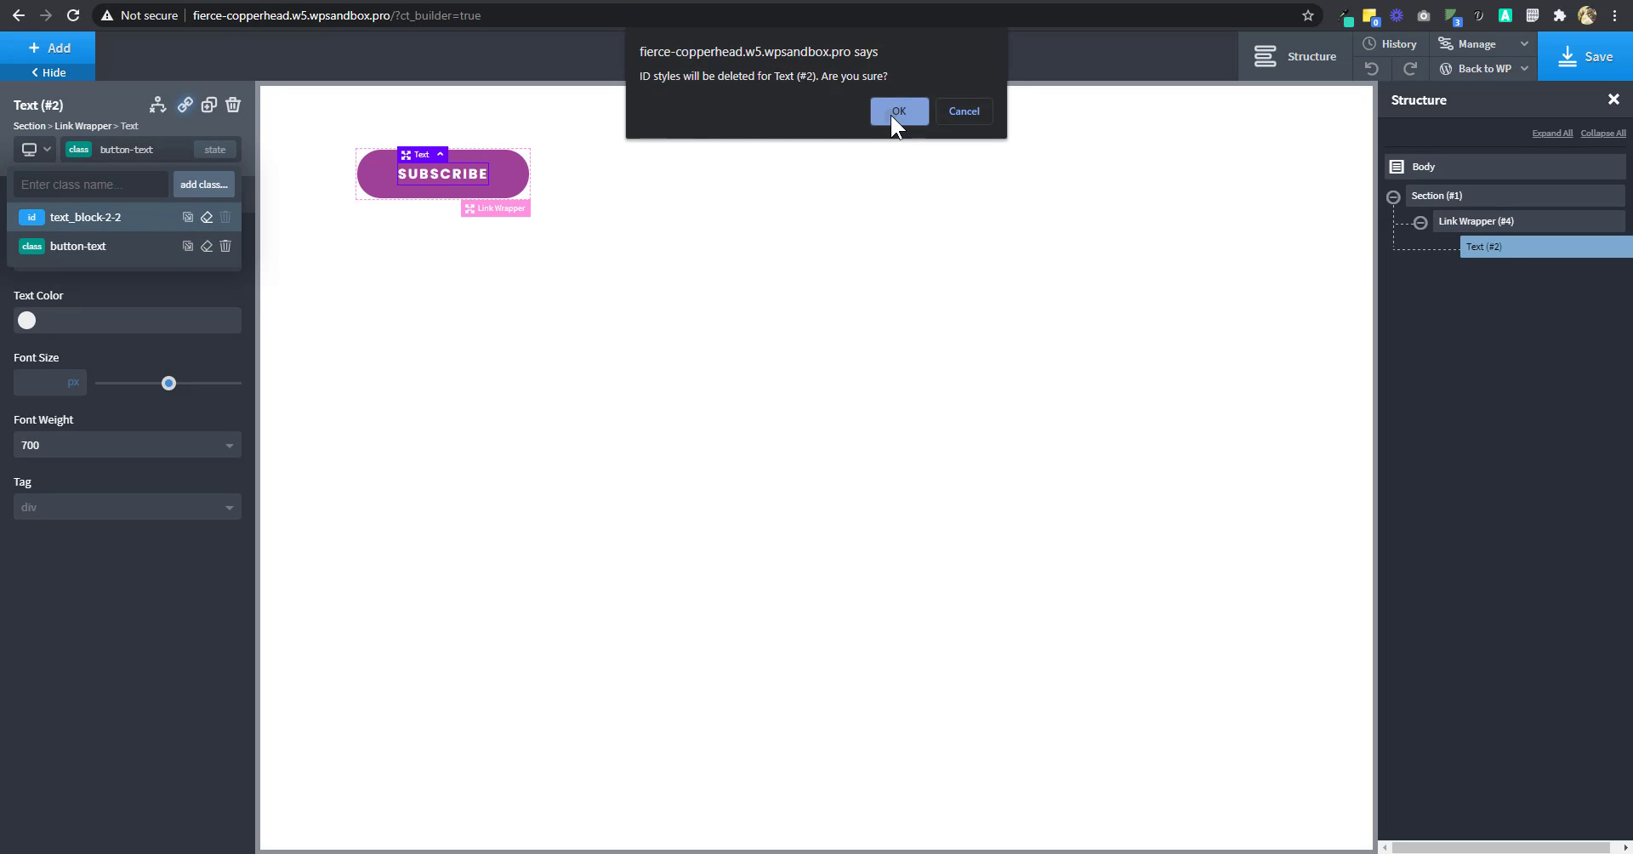
left_click(891, 115)
left_click(181, 305)
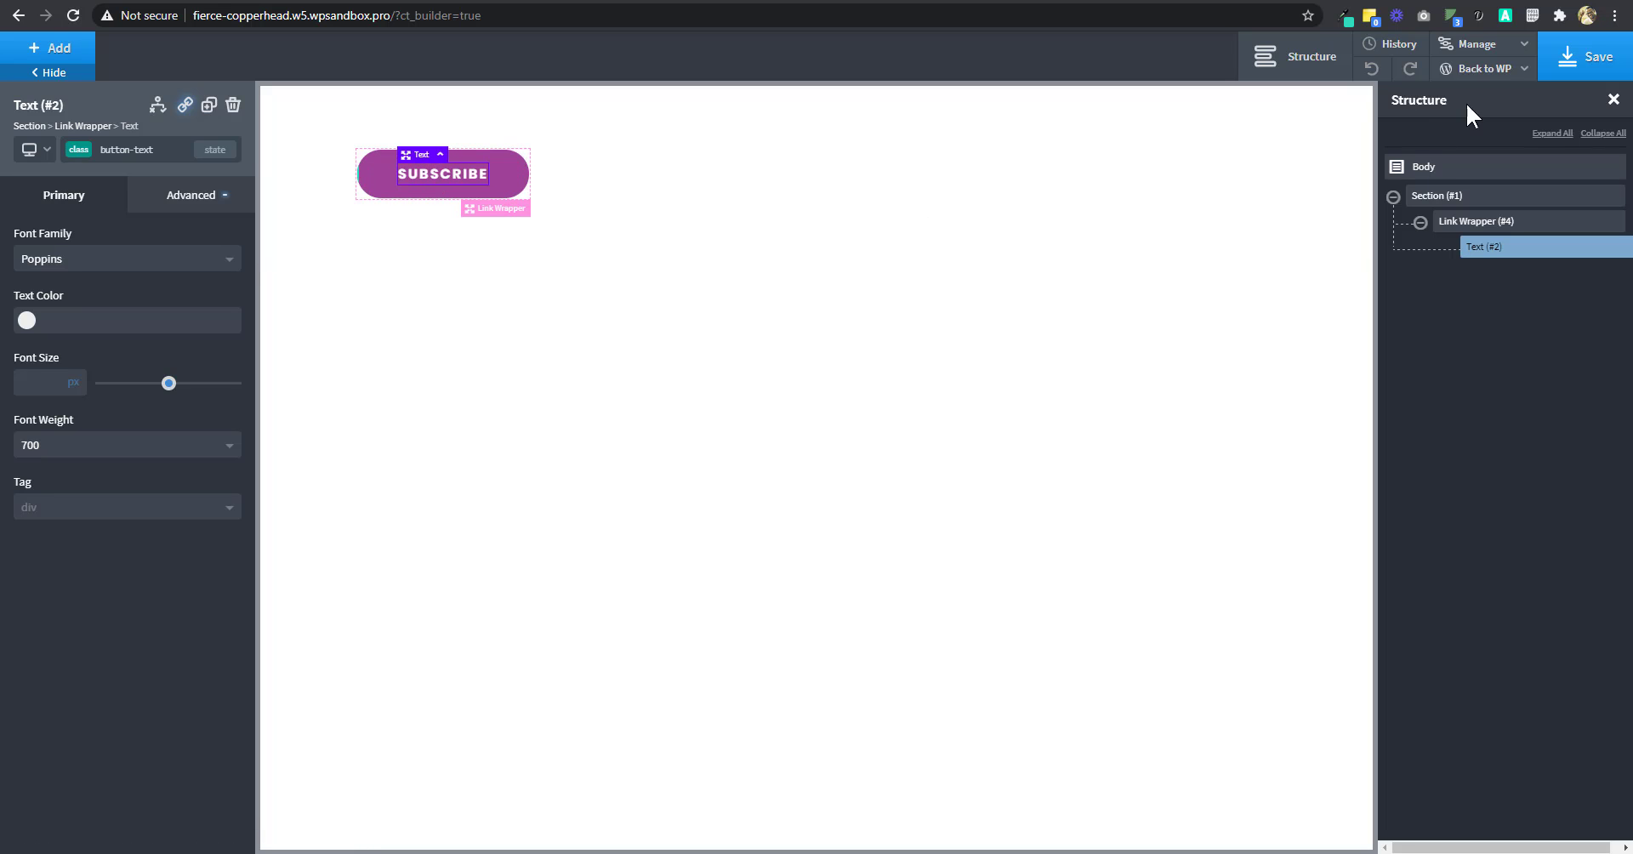
Add a custom CSS selector .button:hover .button-text
left_click(1504, 49)
left_click(1482, 124)
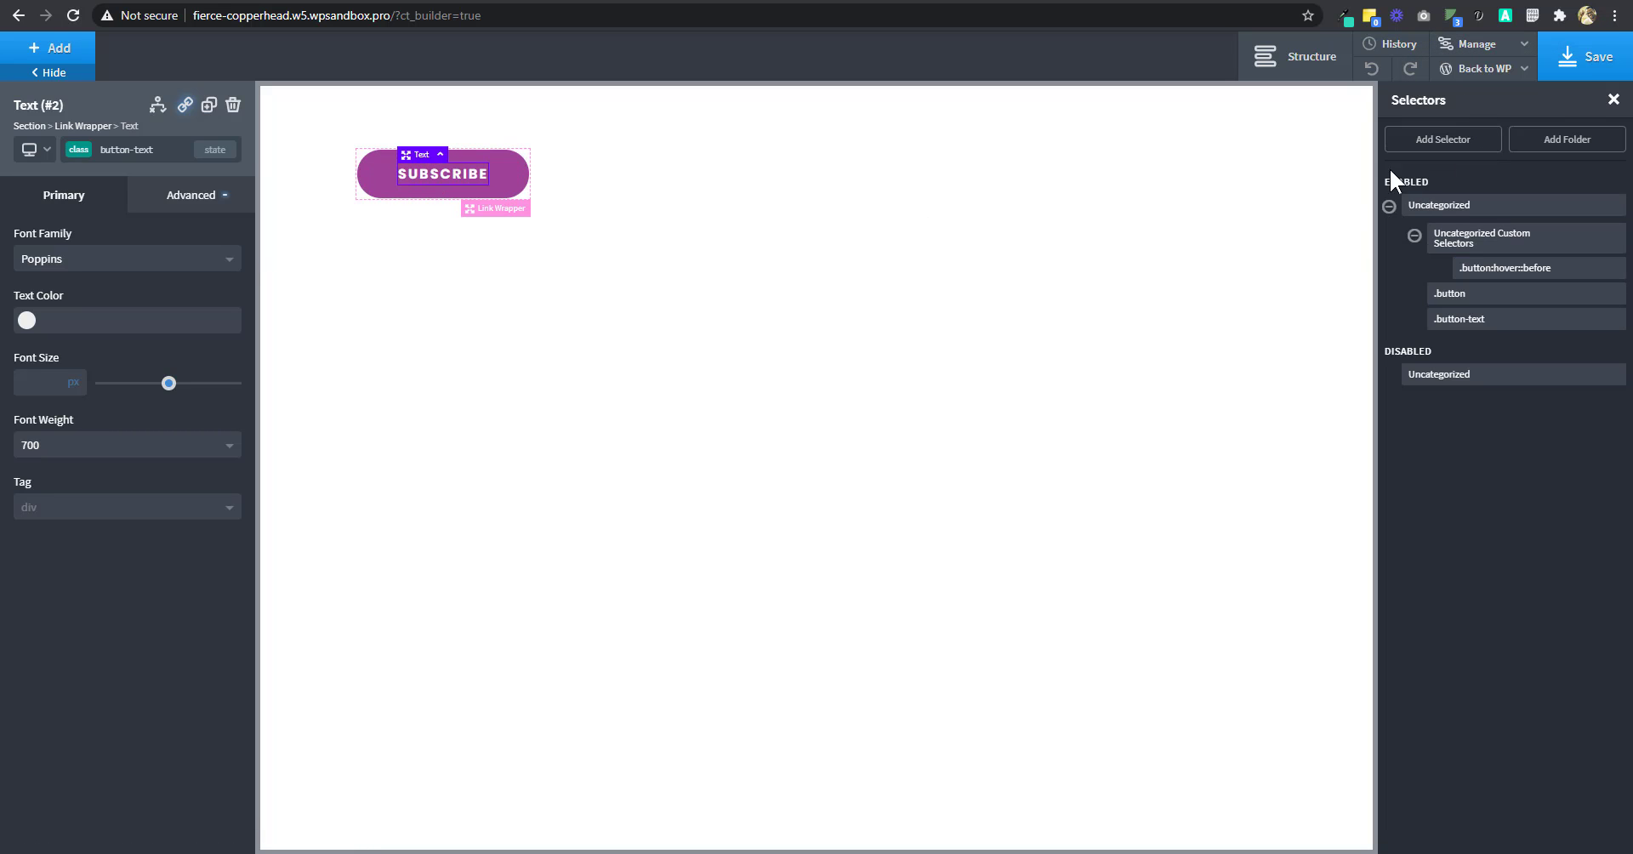
left_click(1456, 139)
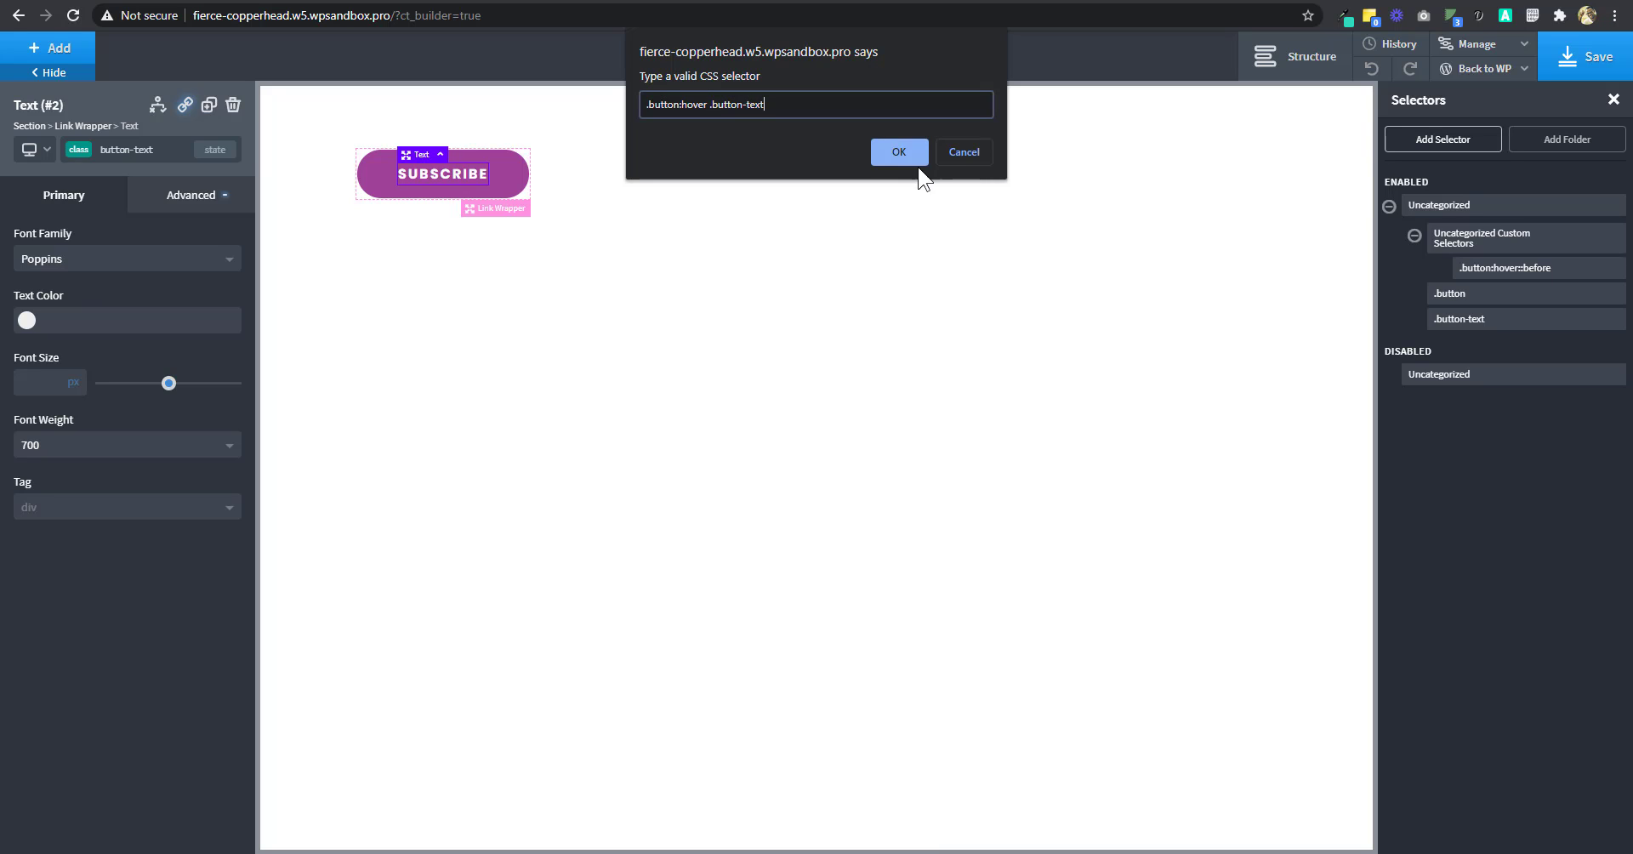
left_click(895, 151)
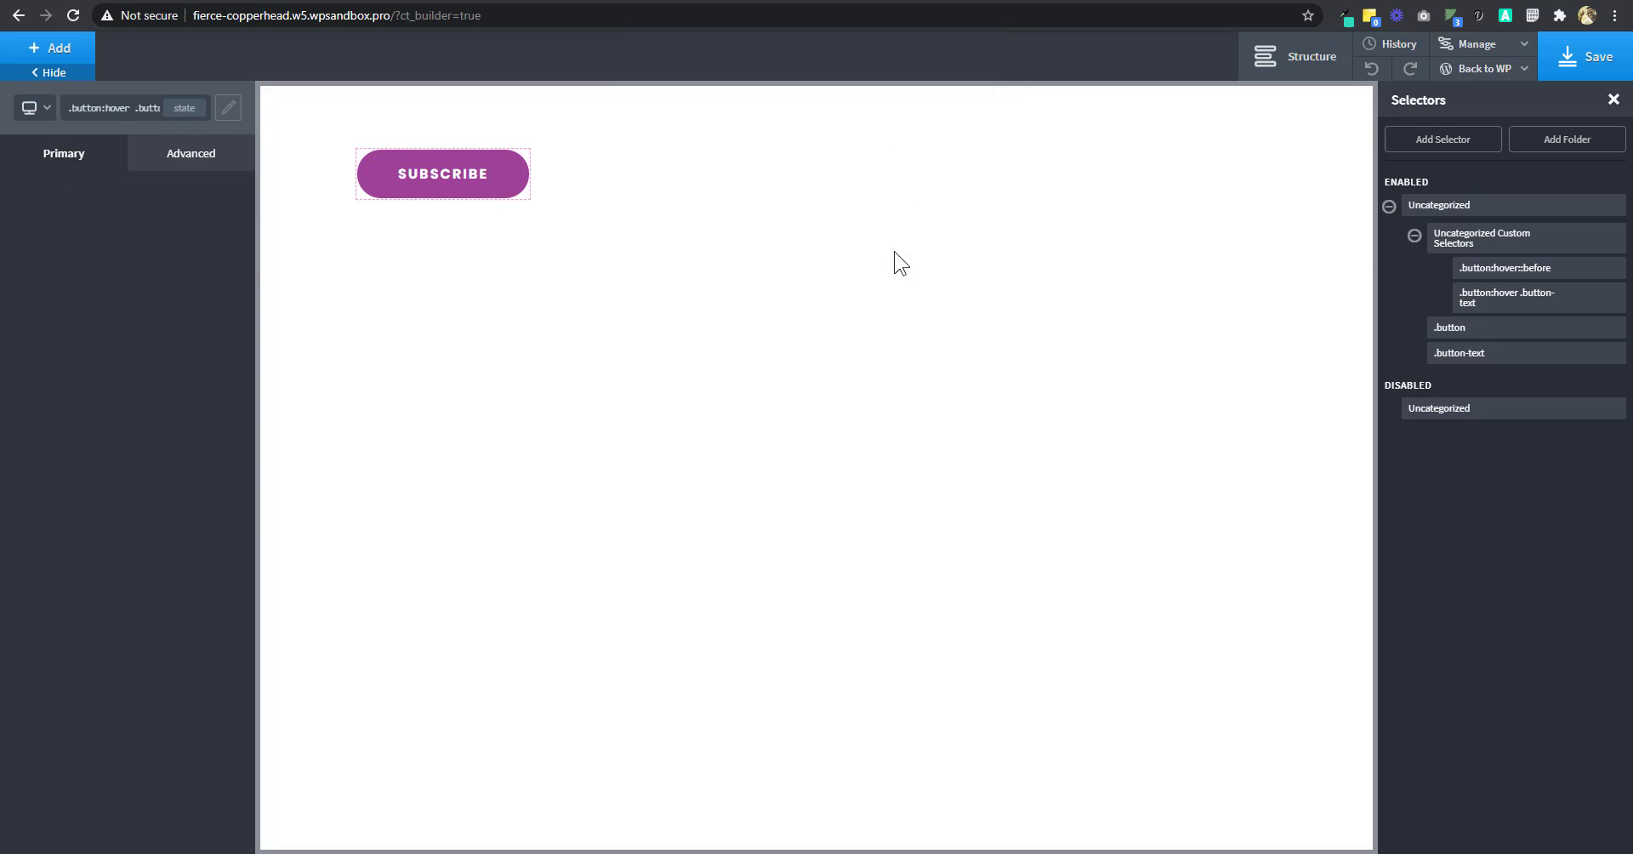
Add a scale transform to the .button:hover .button-text selector with Scale X, Y and Z set to 1.2
left_click(192, 166)
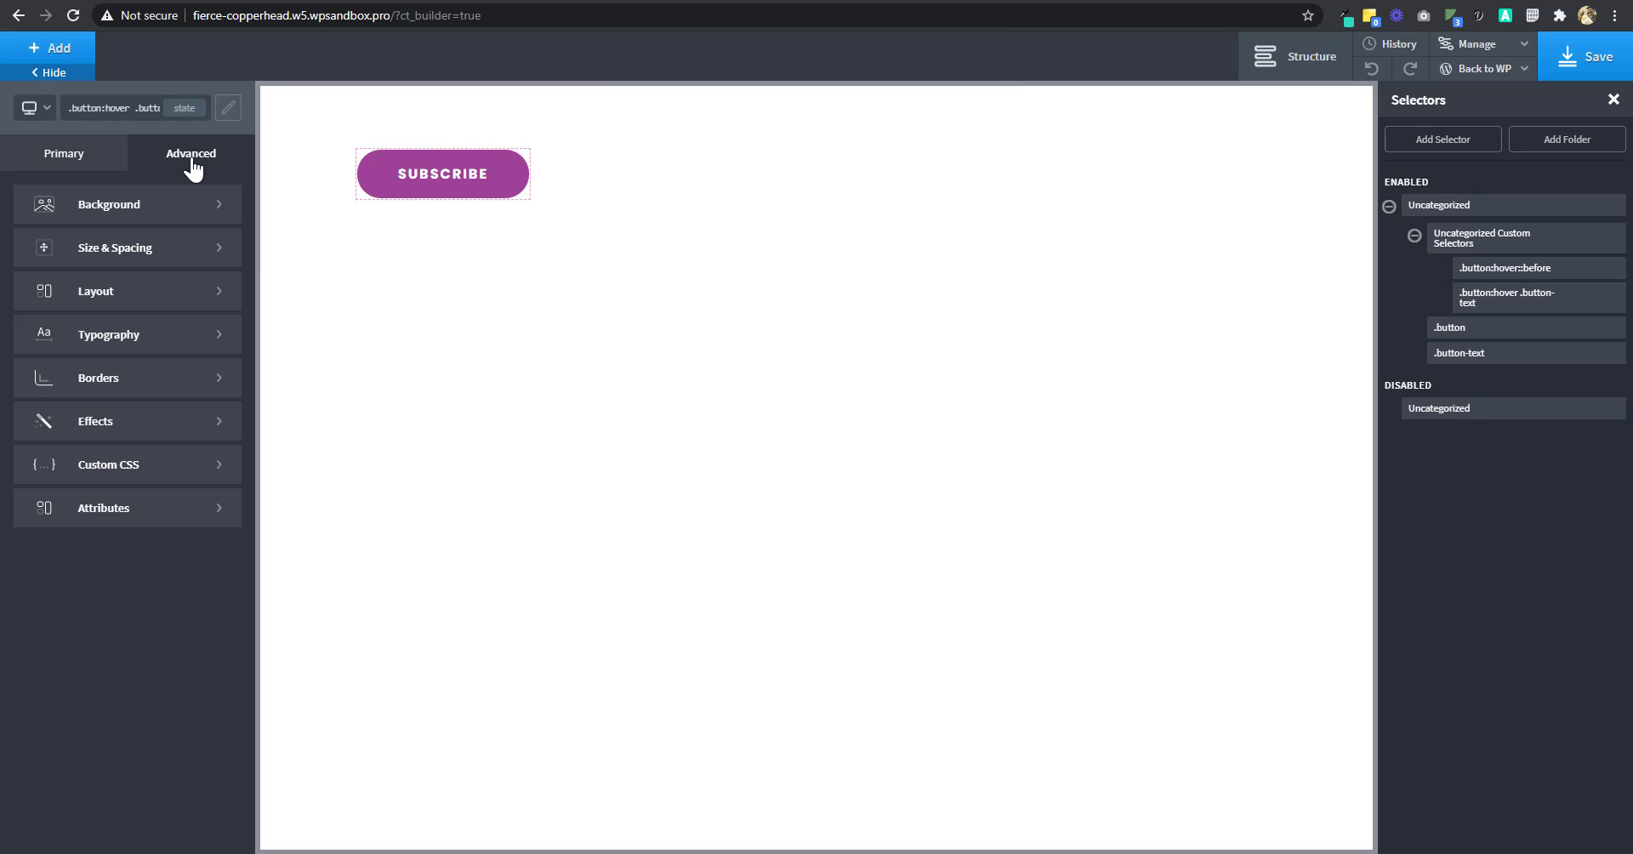
left_click(132, 425)
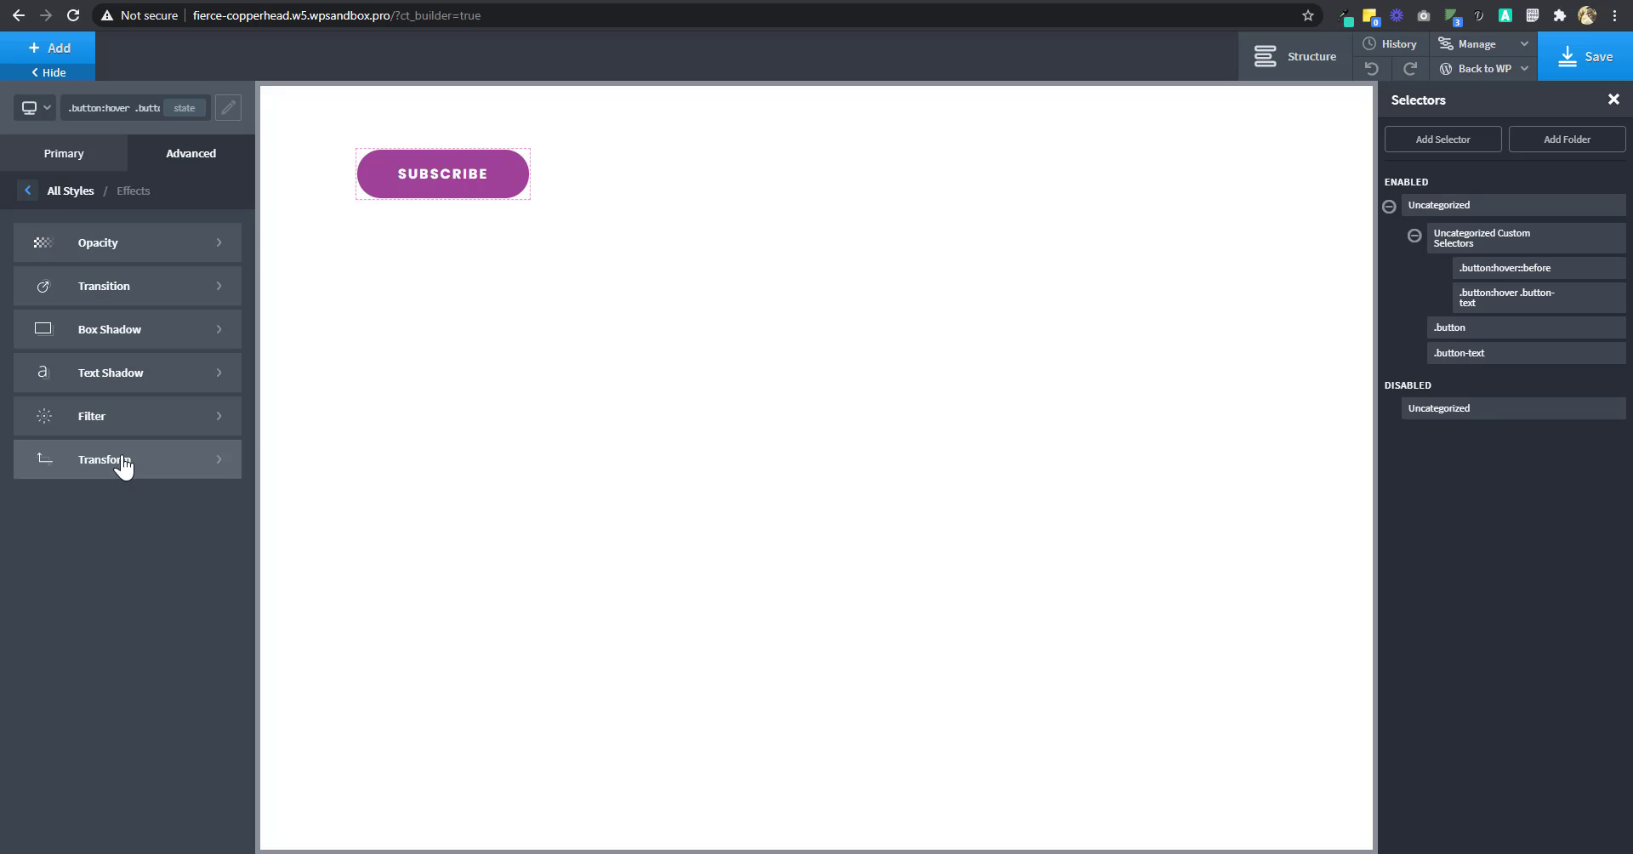
left_click(125, 466)
left_click(80, 237)
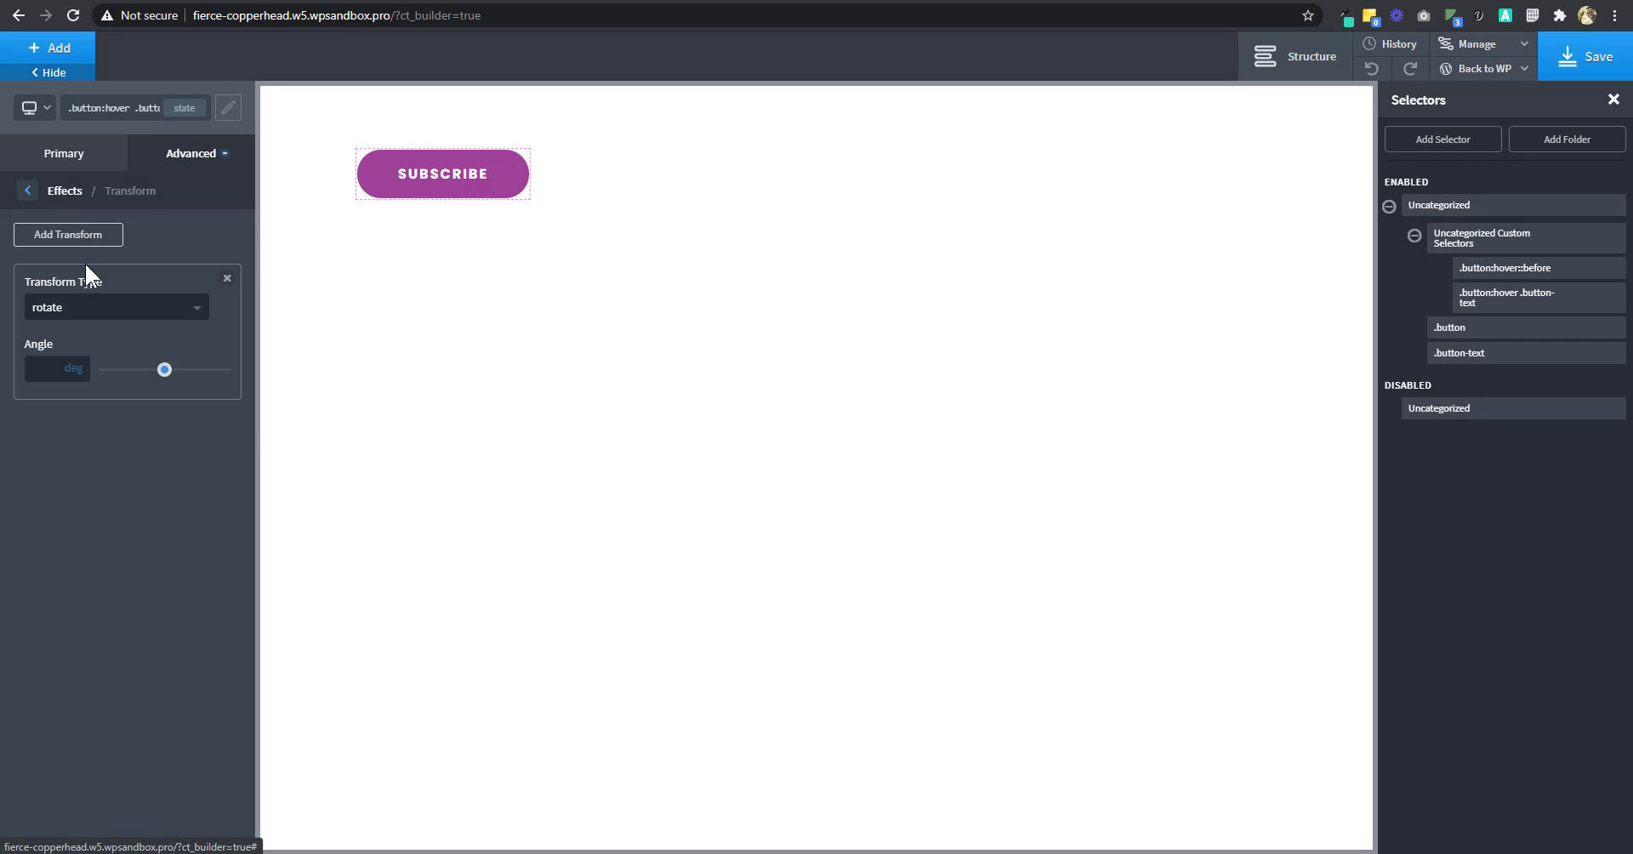
left_click(102, 321)
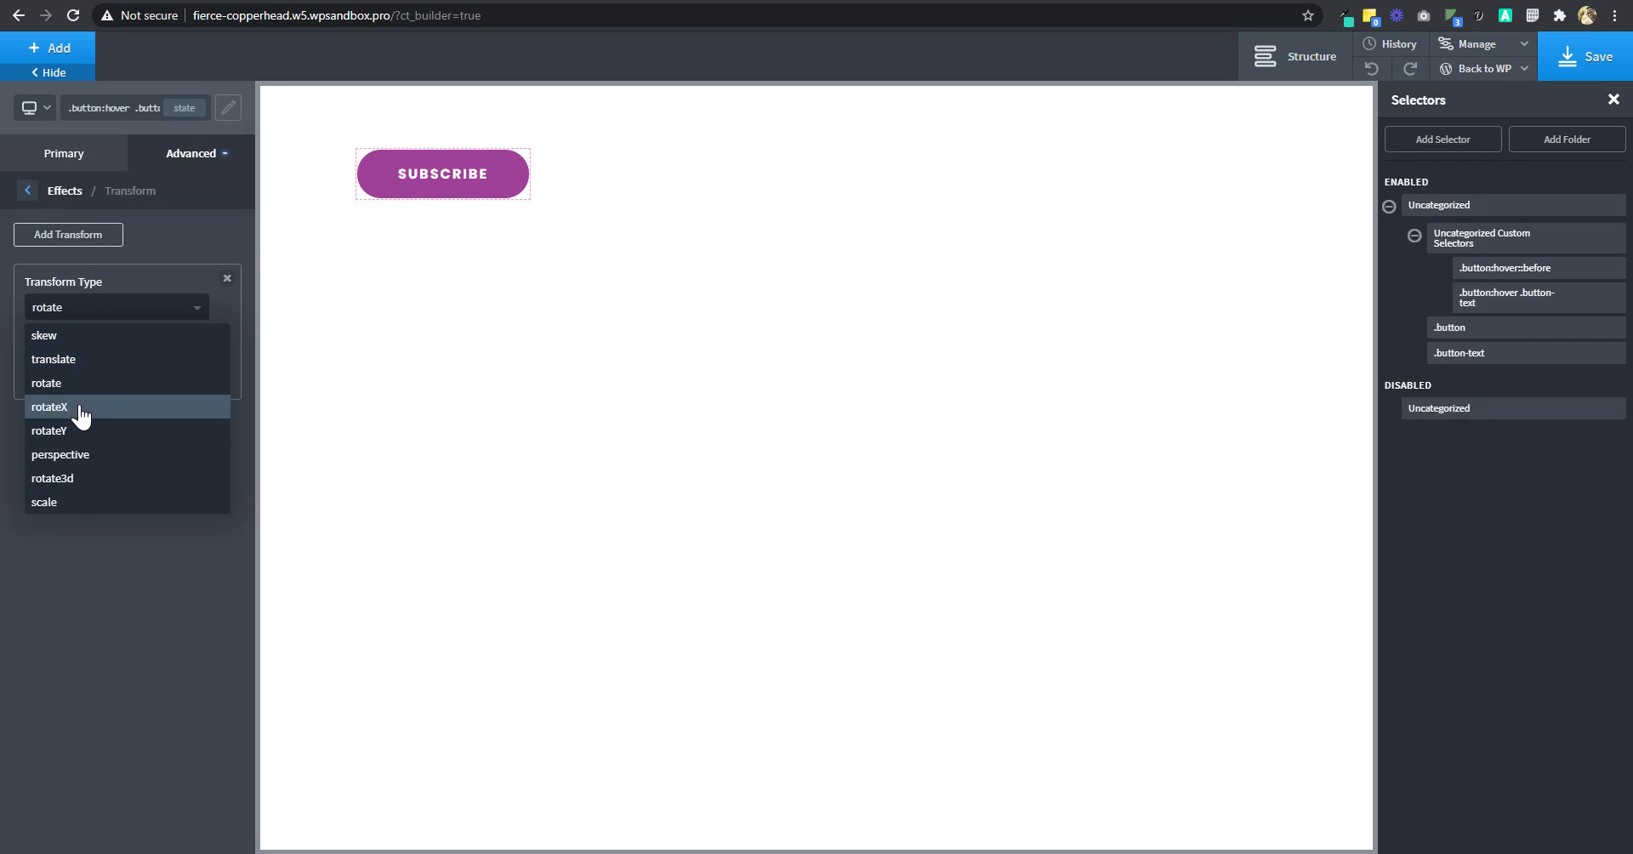
left_click(76, 502)
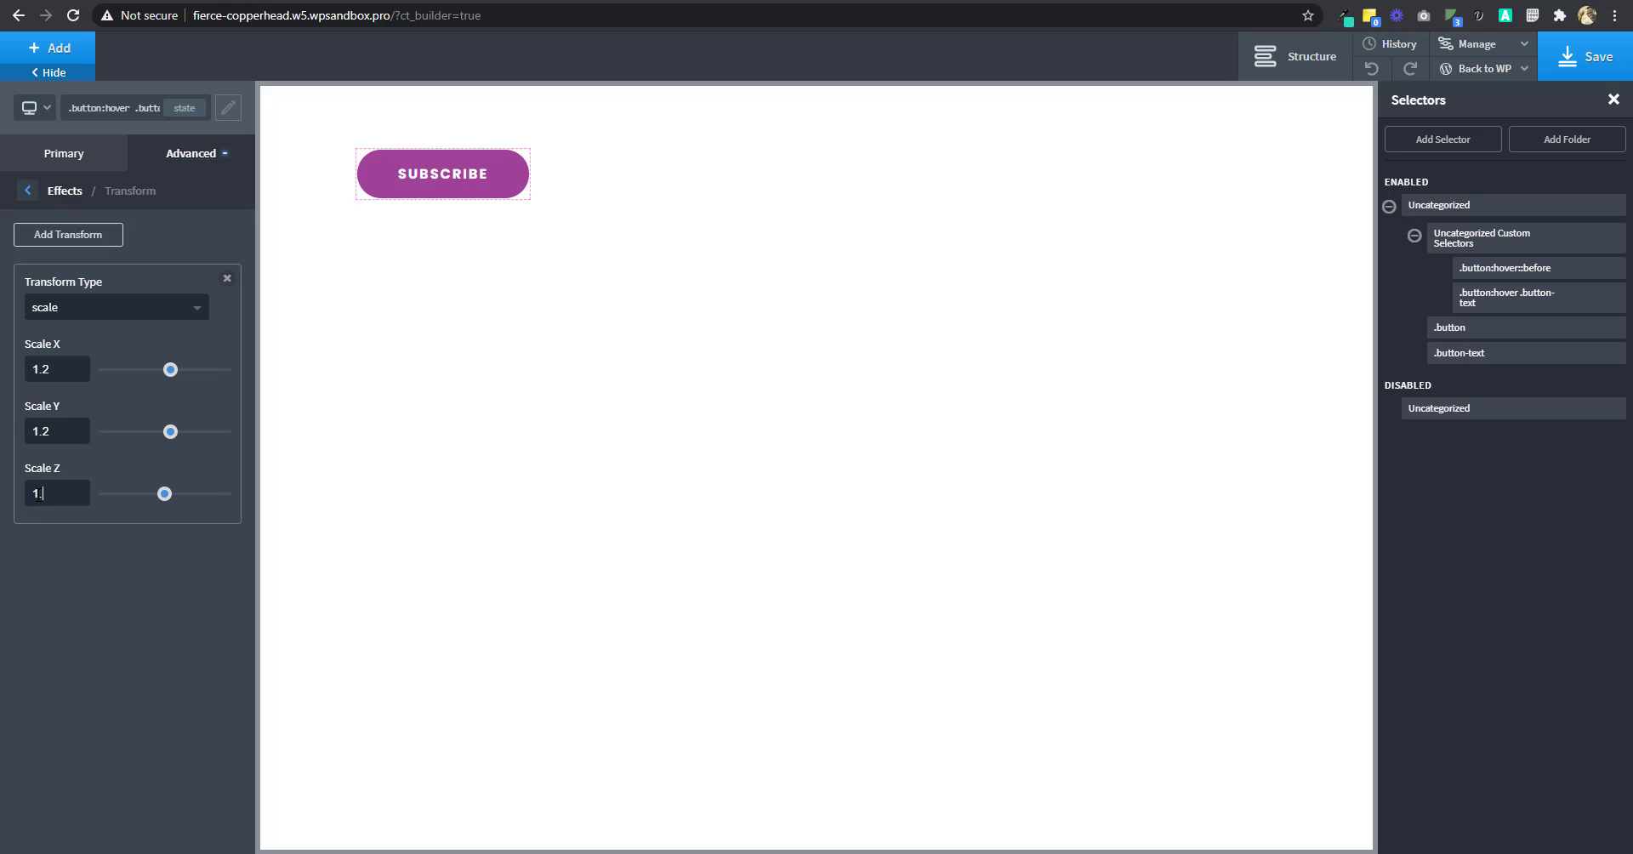
type("2")
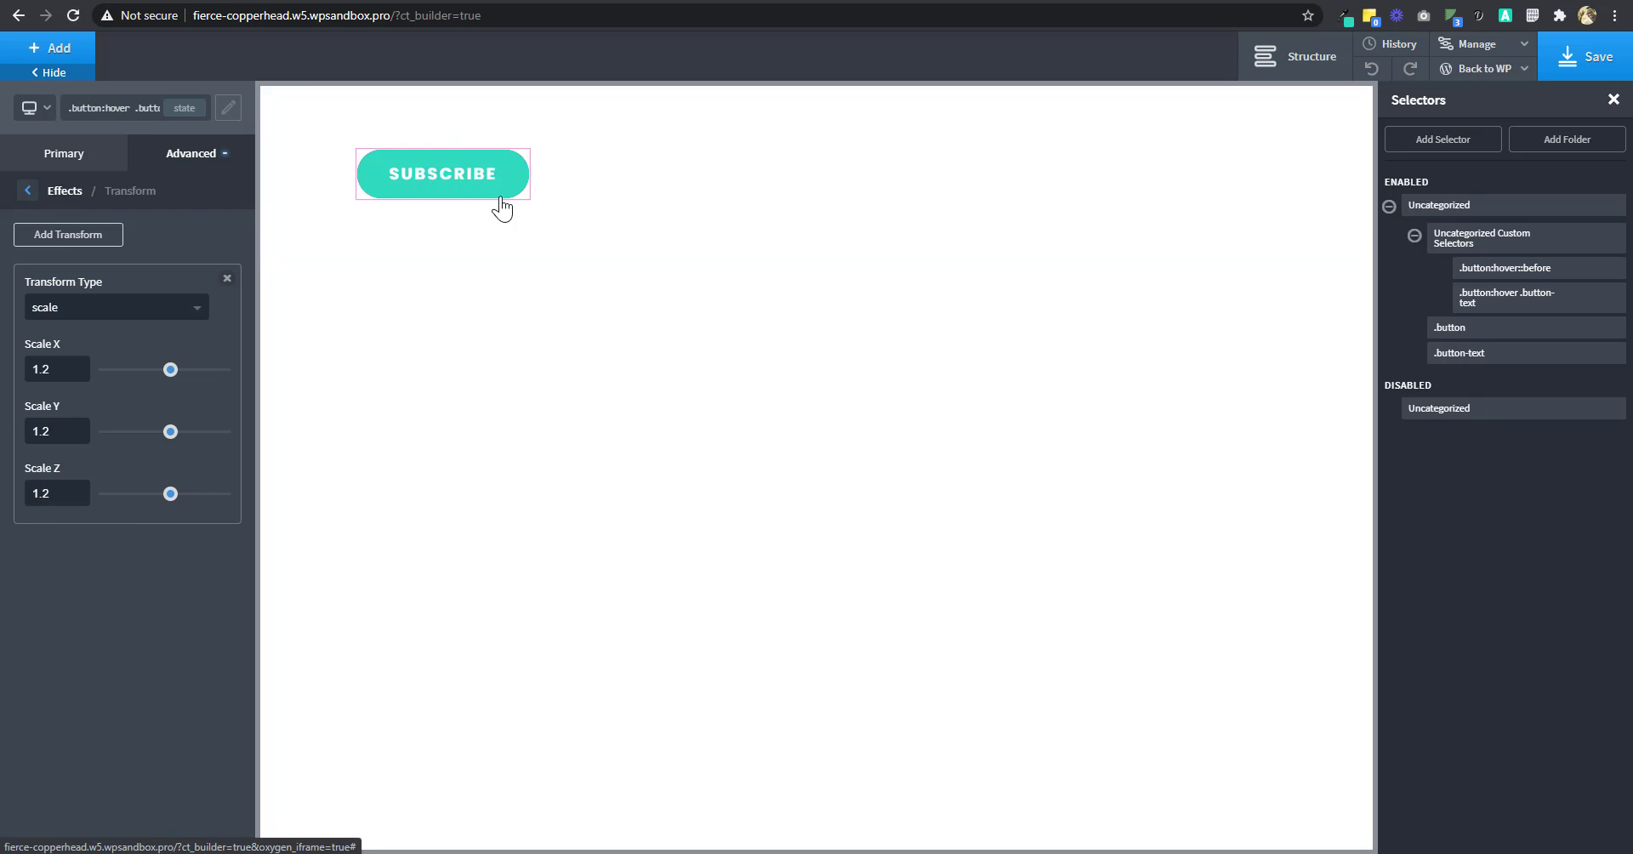
Set a 0.6-second transition duration on the SUBSCRIBE text element's button-text class and save the page
left_click(1302, 58)
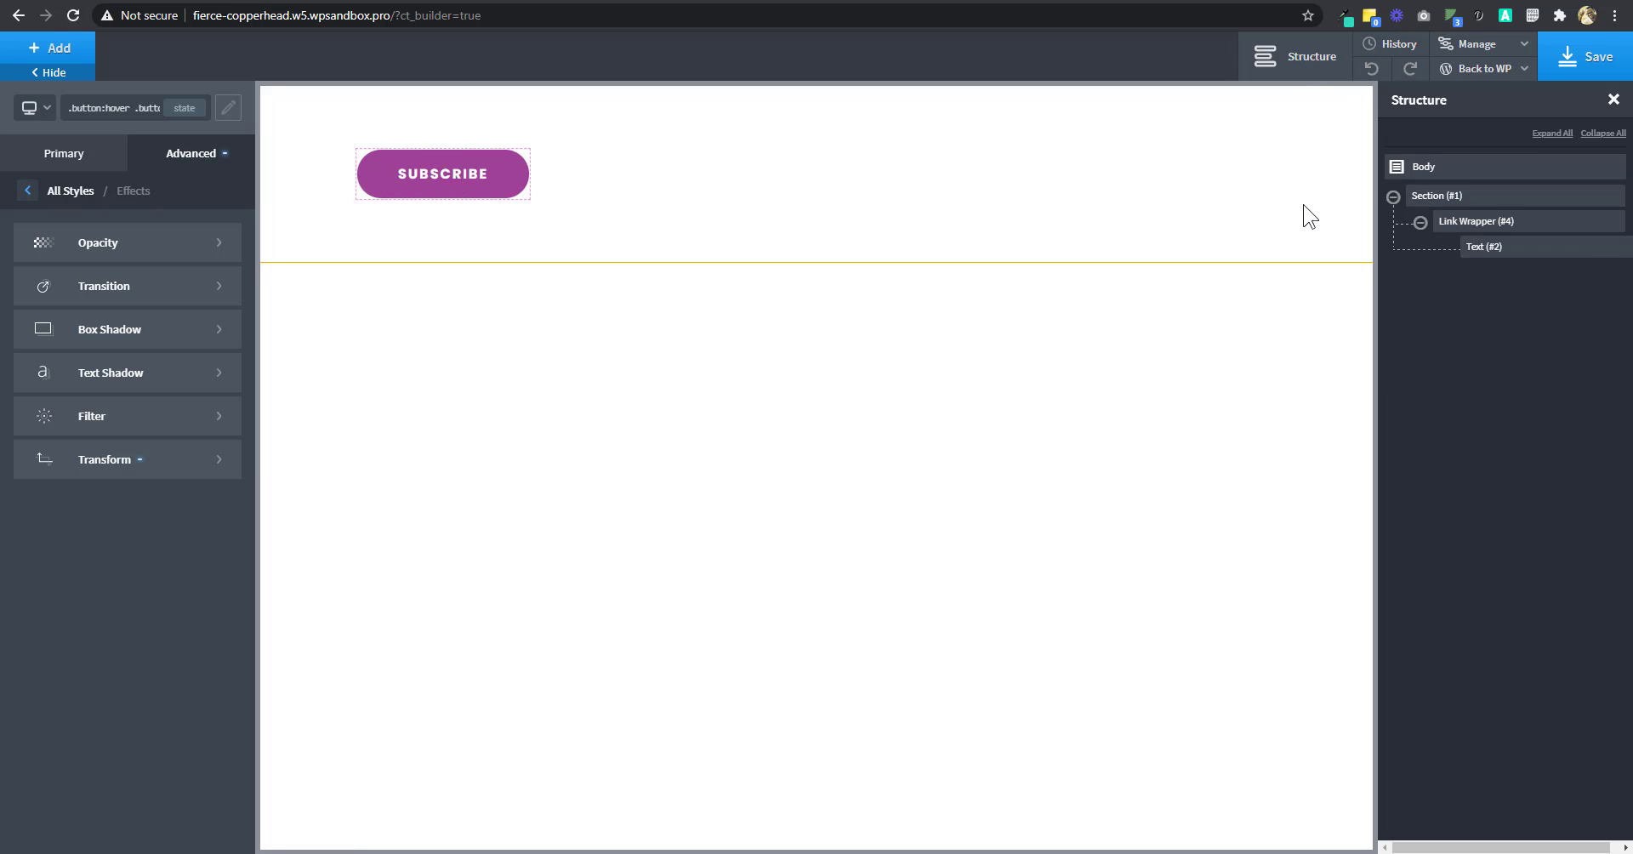
left_click(1487, 247)
left_click(192, 198)
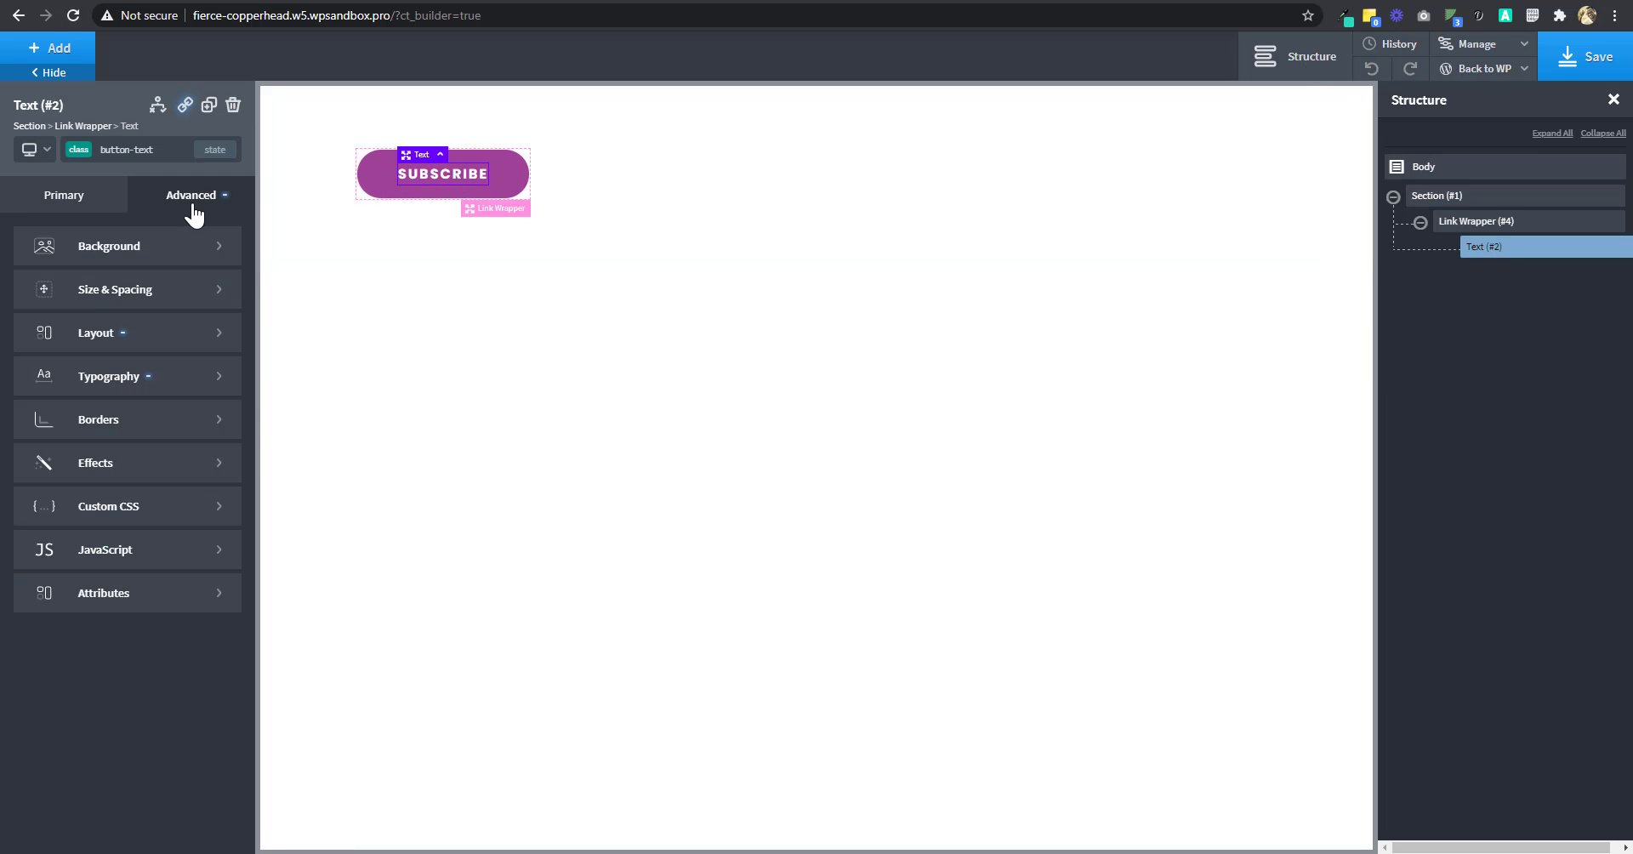
left_click(133, 467)
left_click(127, 369)
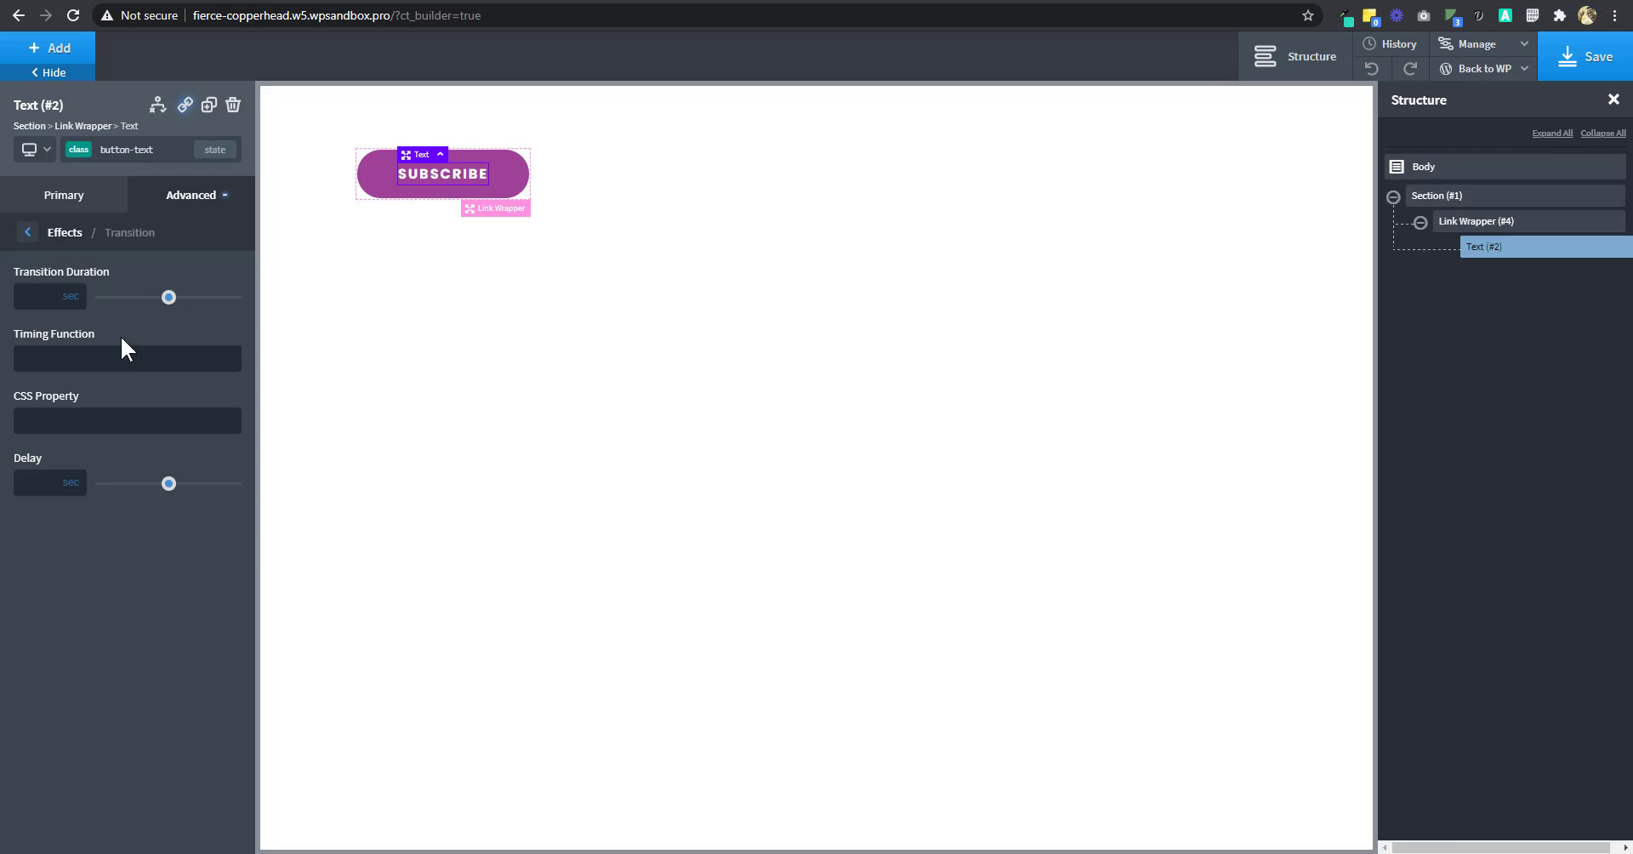
left_click_drag(168, 300, 181, 301)
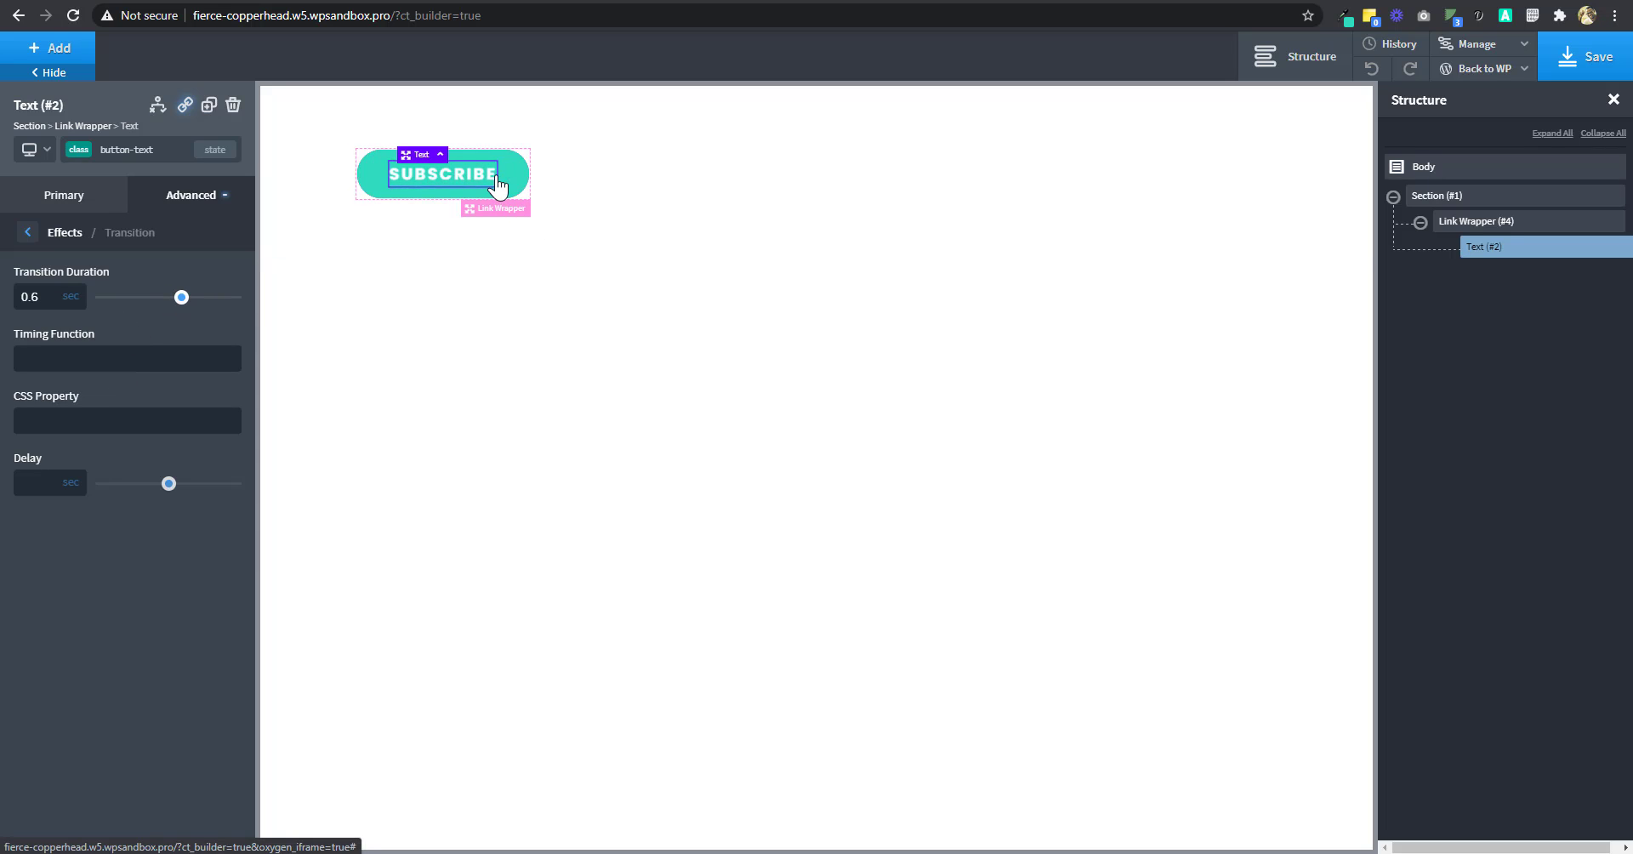
left_click(1566, 75)
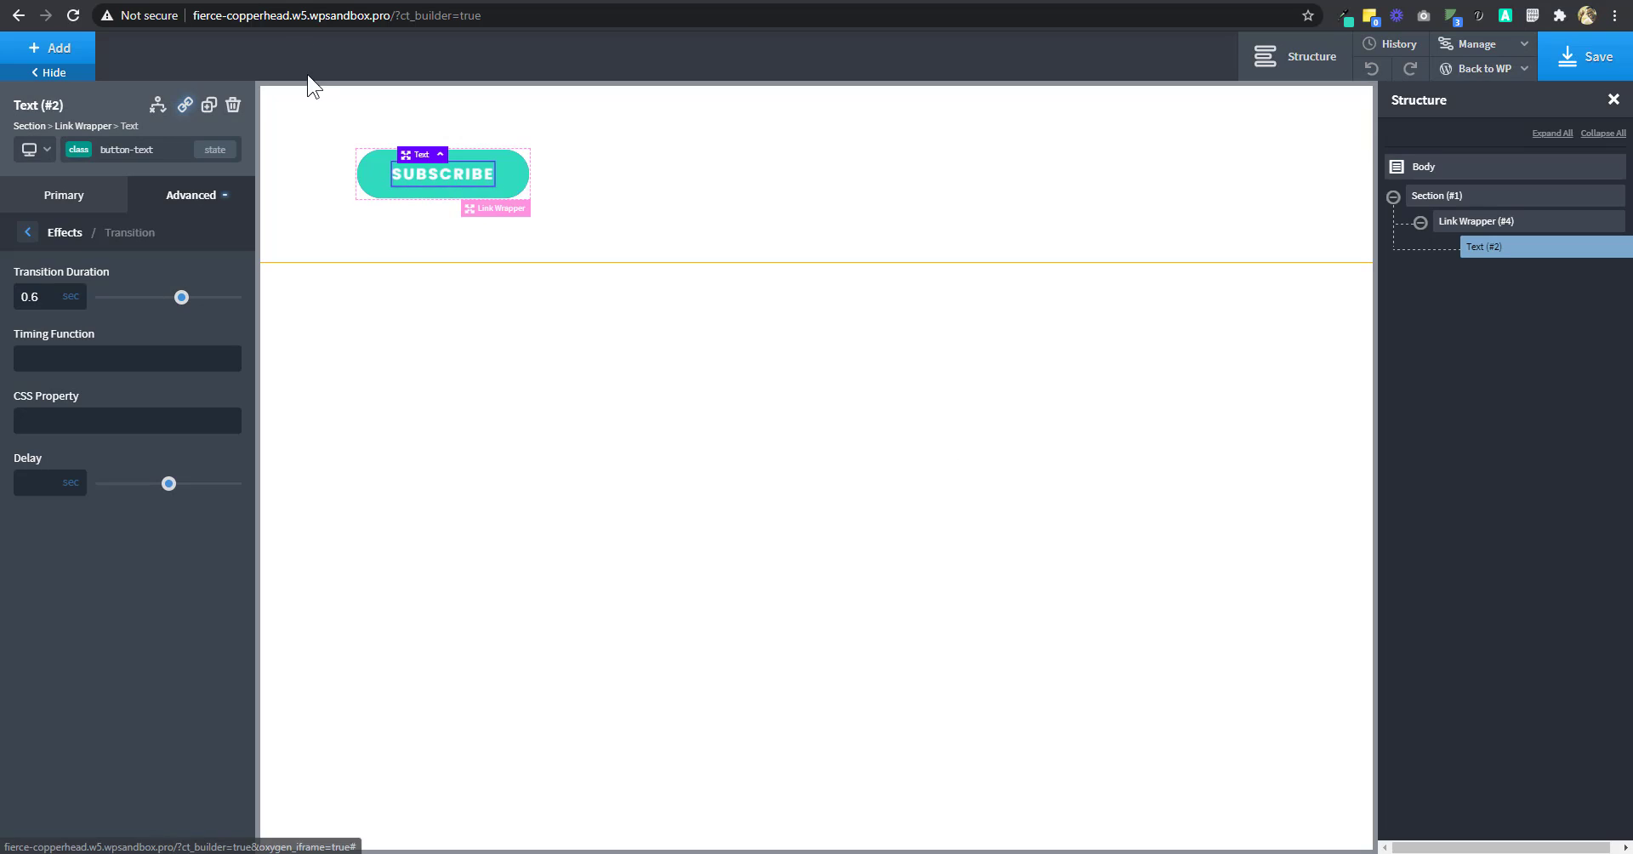
key("alt+Left")
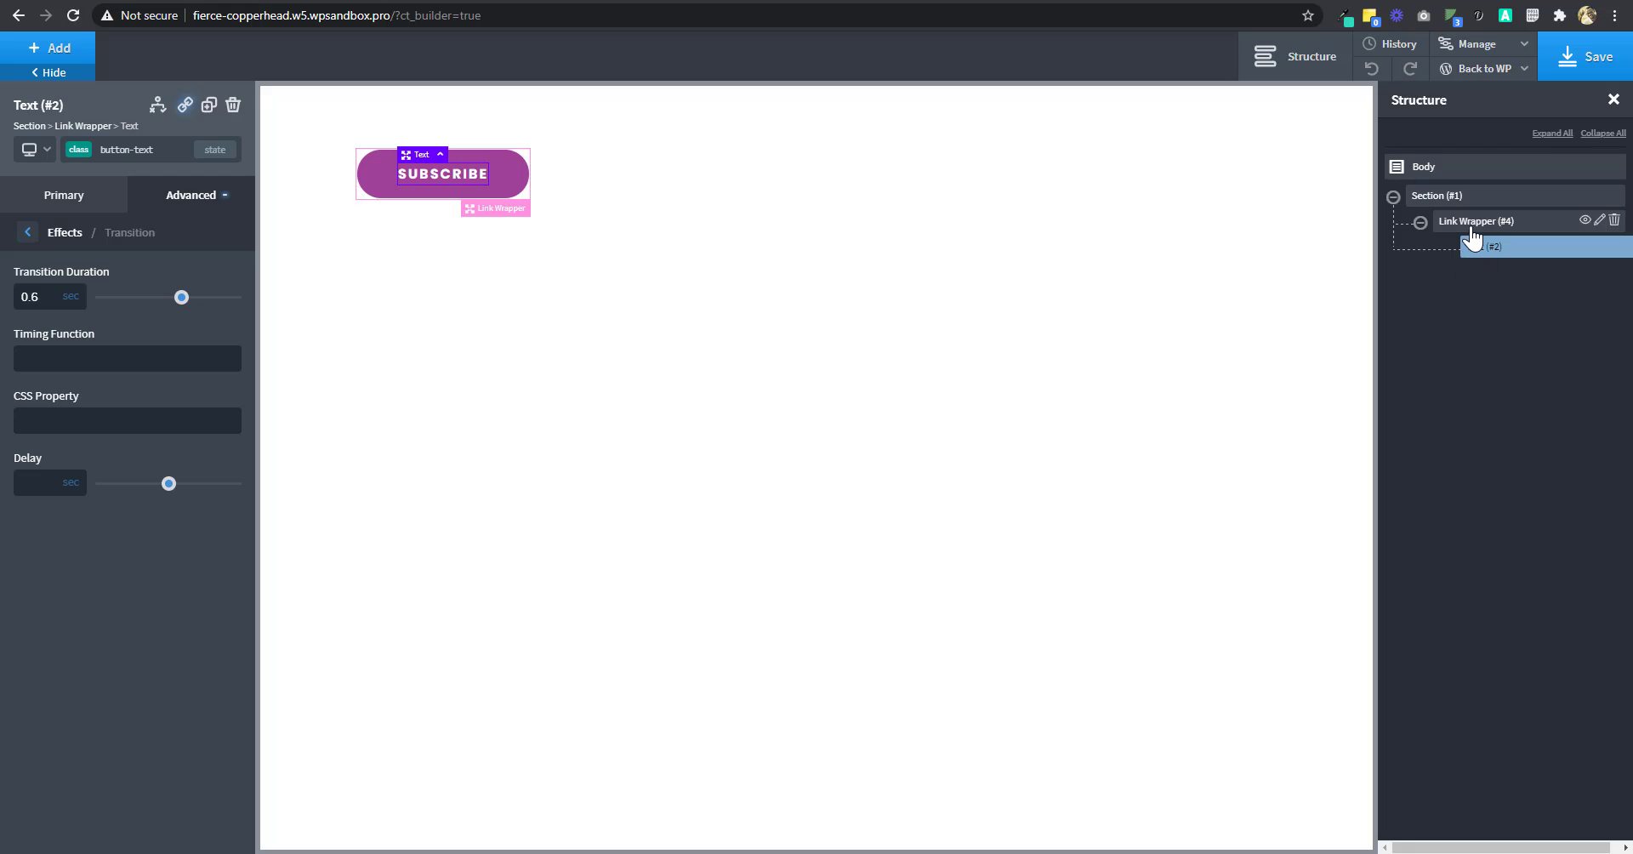
Duplicate the SUBSCRIBE link wrapper twice within the section
left_click(1421, 222)
left_click(1466, 228)
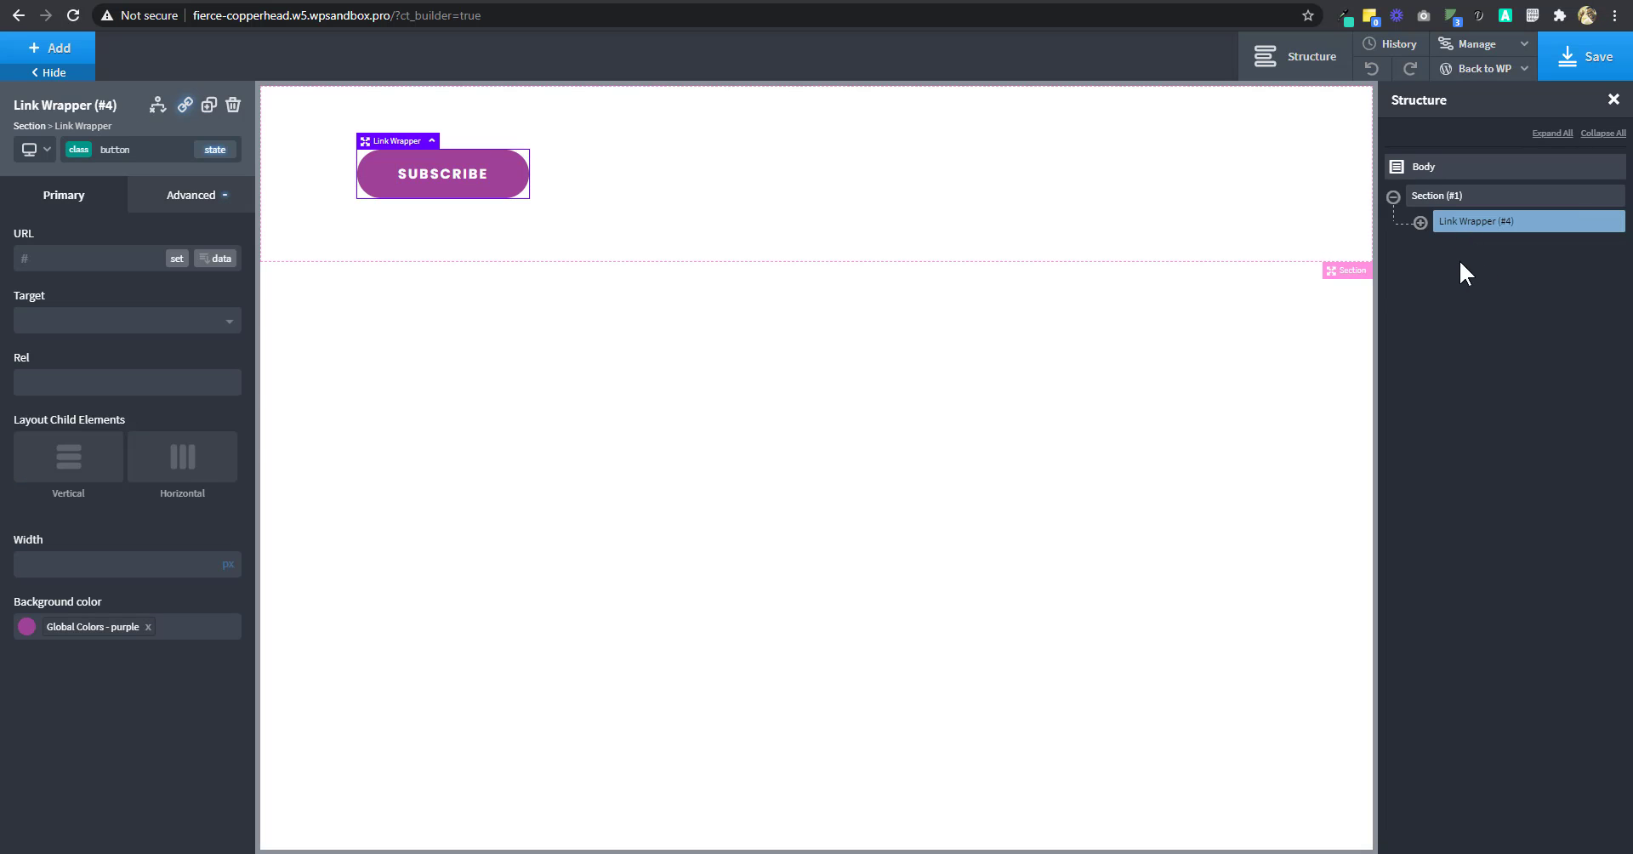
left_click(210, 108)
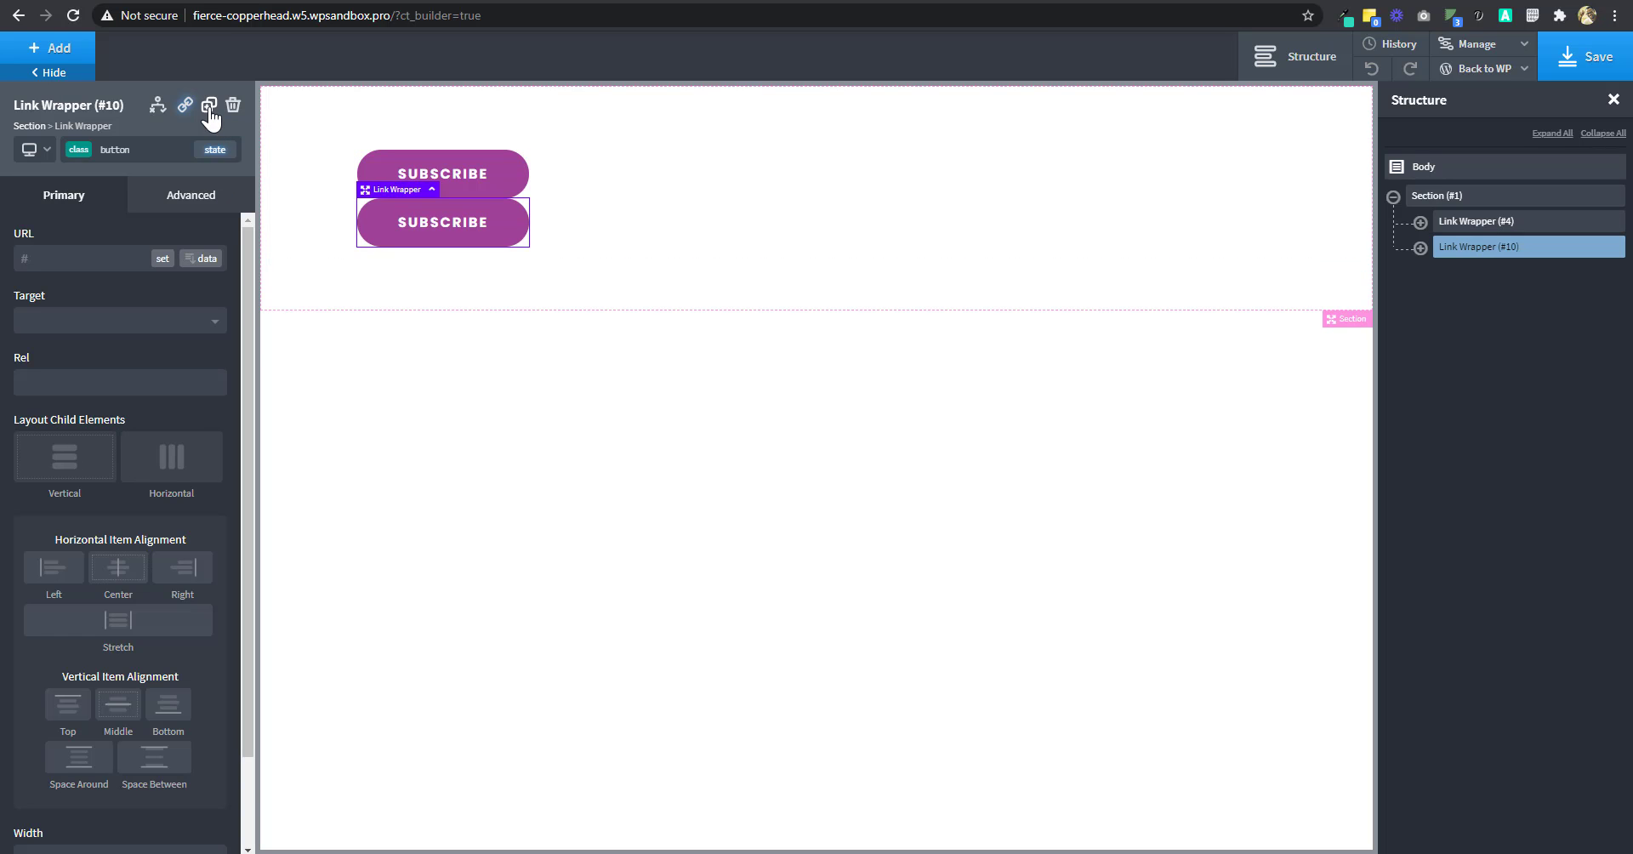
left_click(209, 108)
Lay out the section's child elements horizontally with Space Between alignment
left_click(1460, 198)
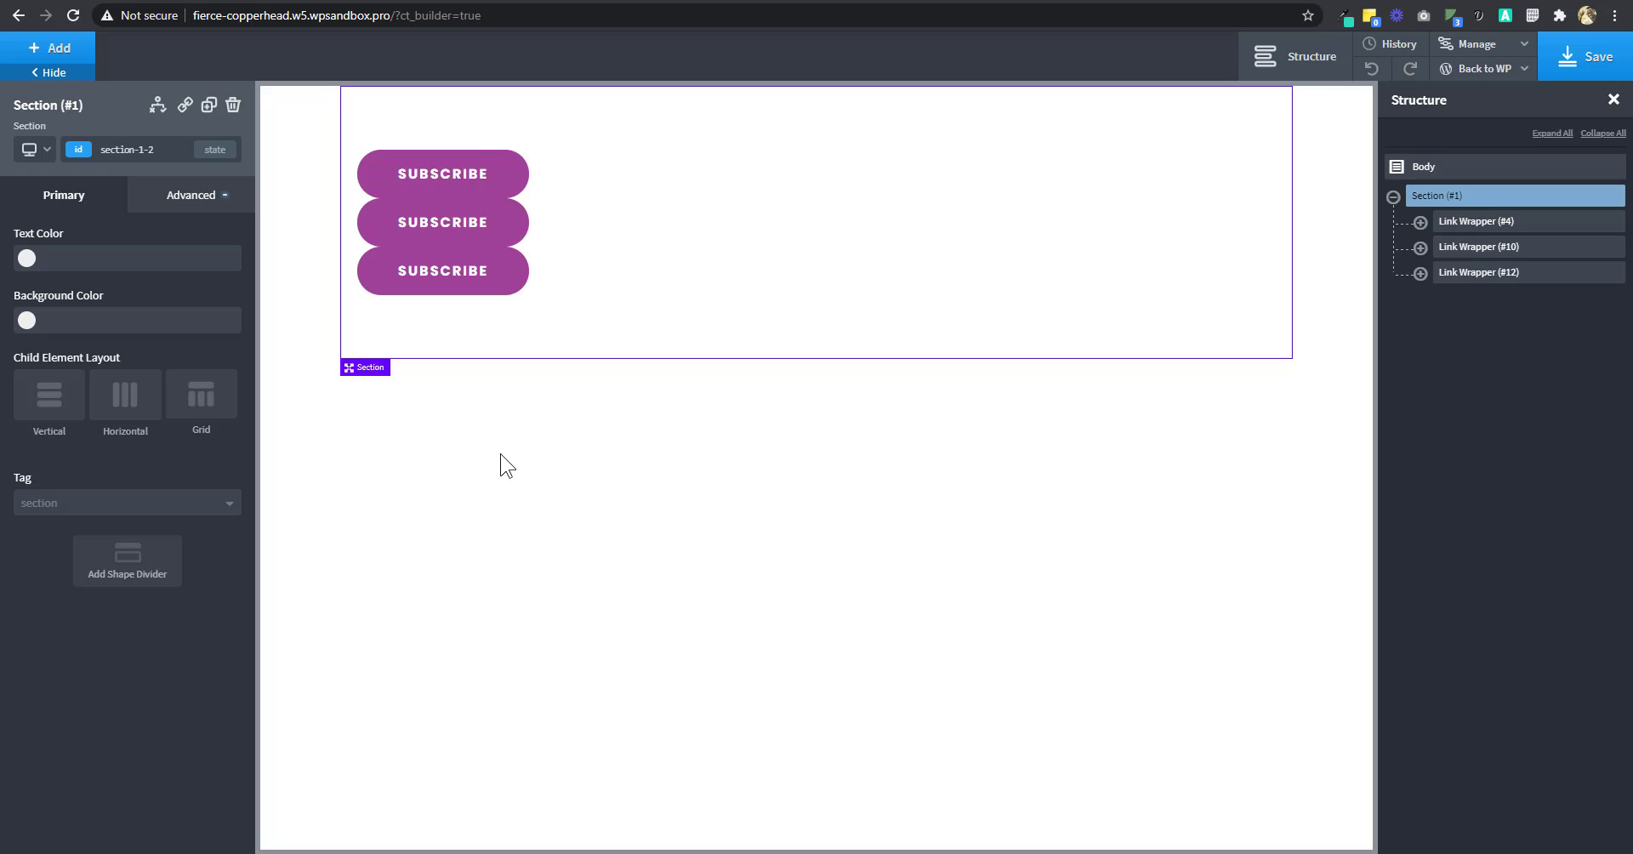
left_click(132, 415)
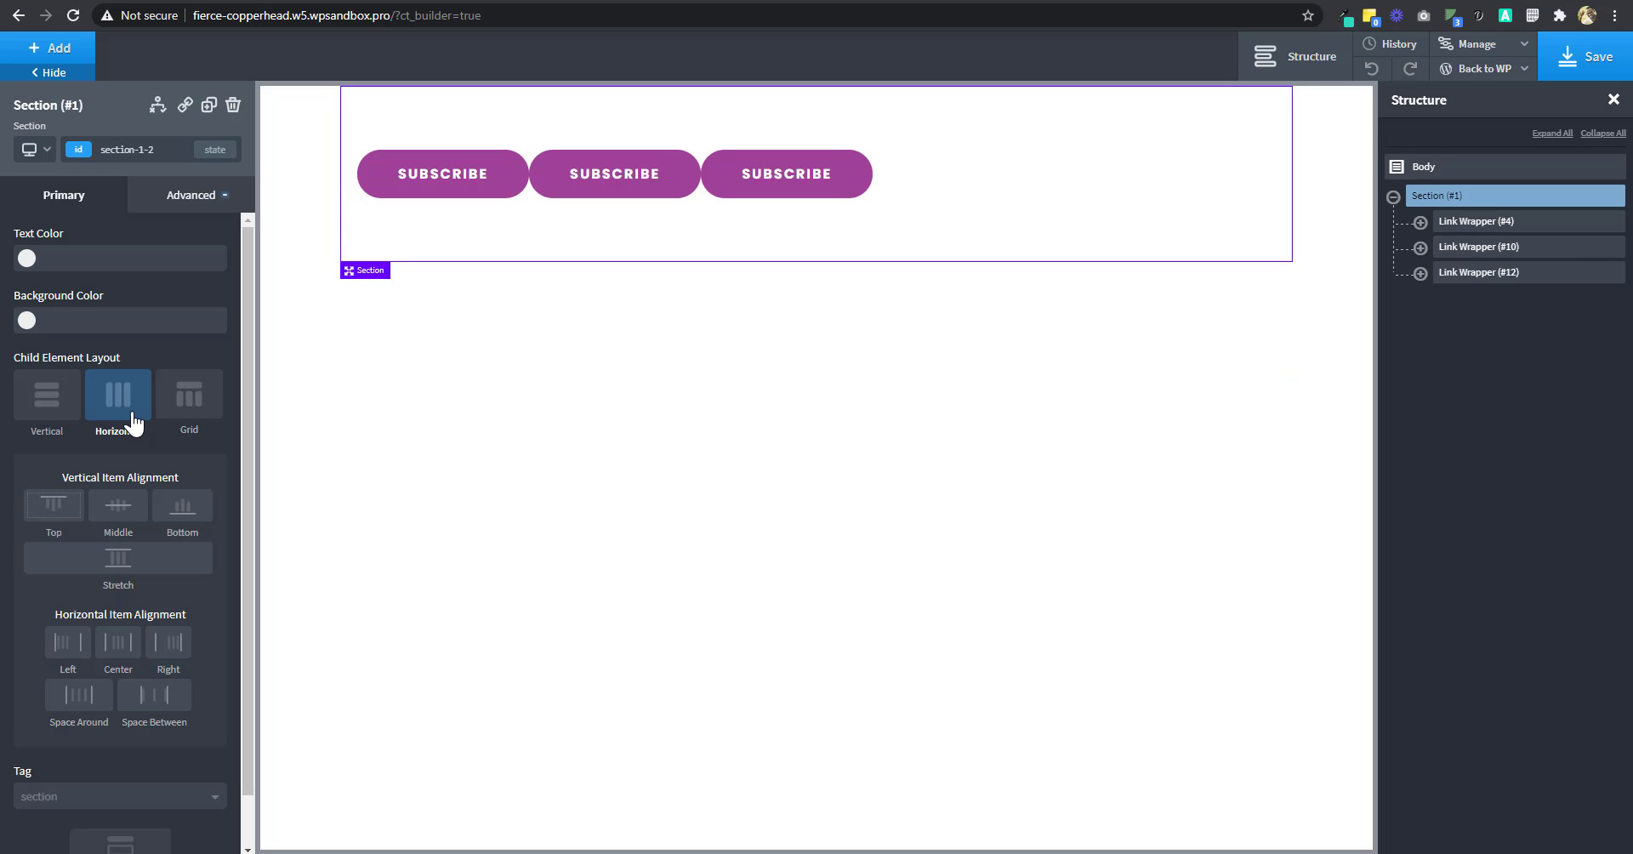
left_click(159, 713)
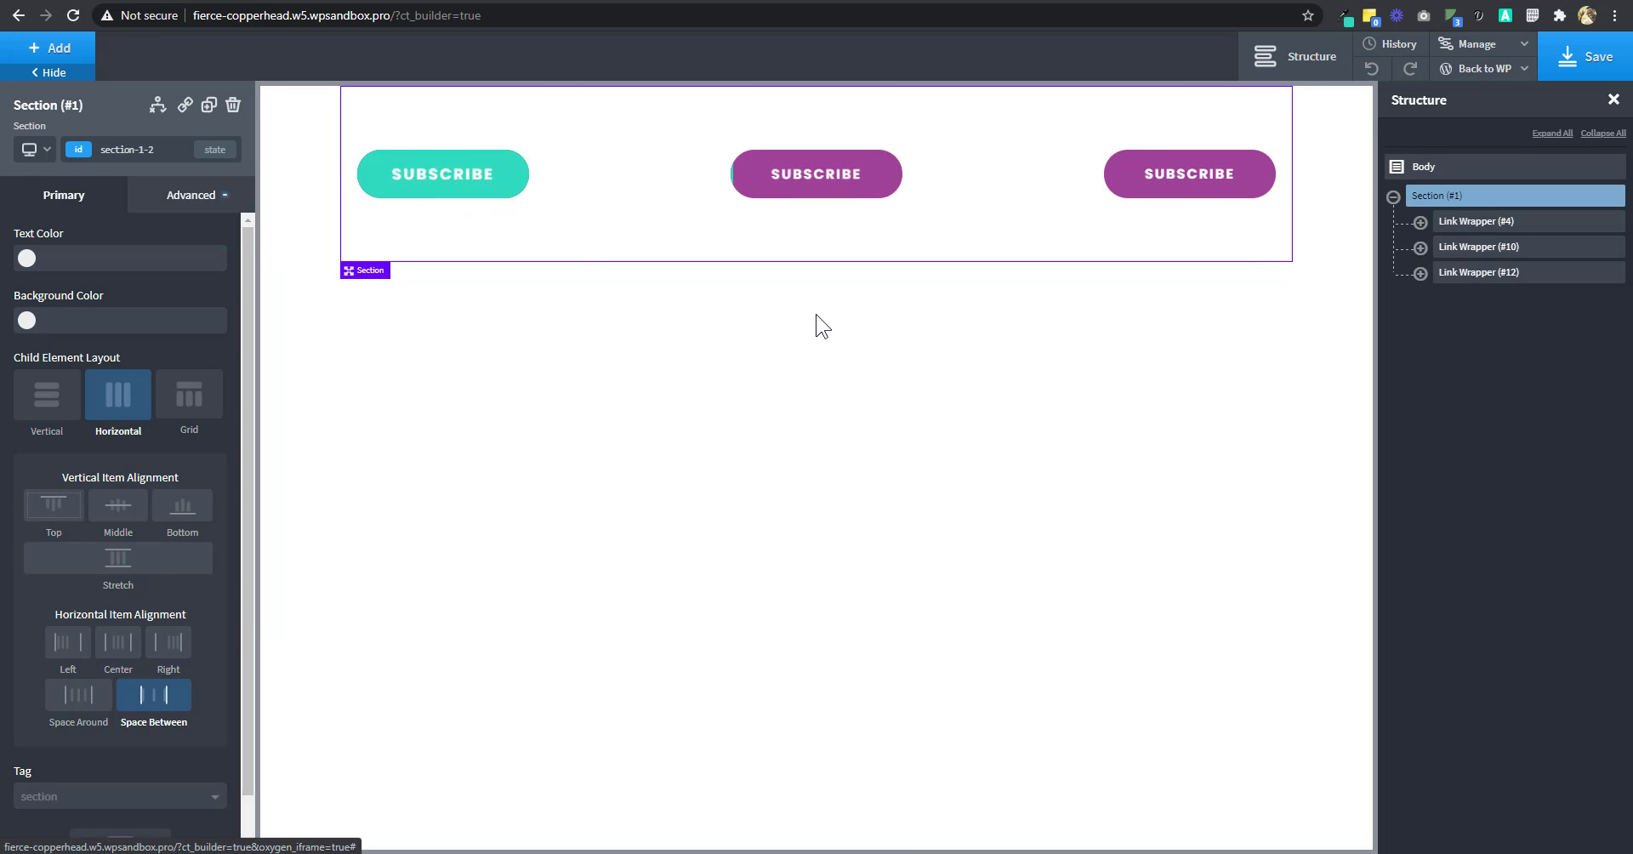
Add a new class named button2 to the middle SUBSCRIBE link wrapper
left_click(891, 189)
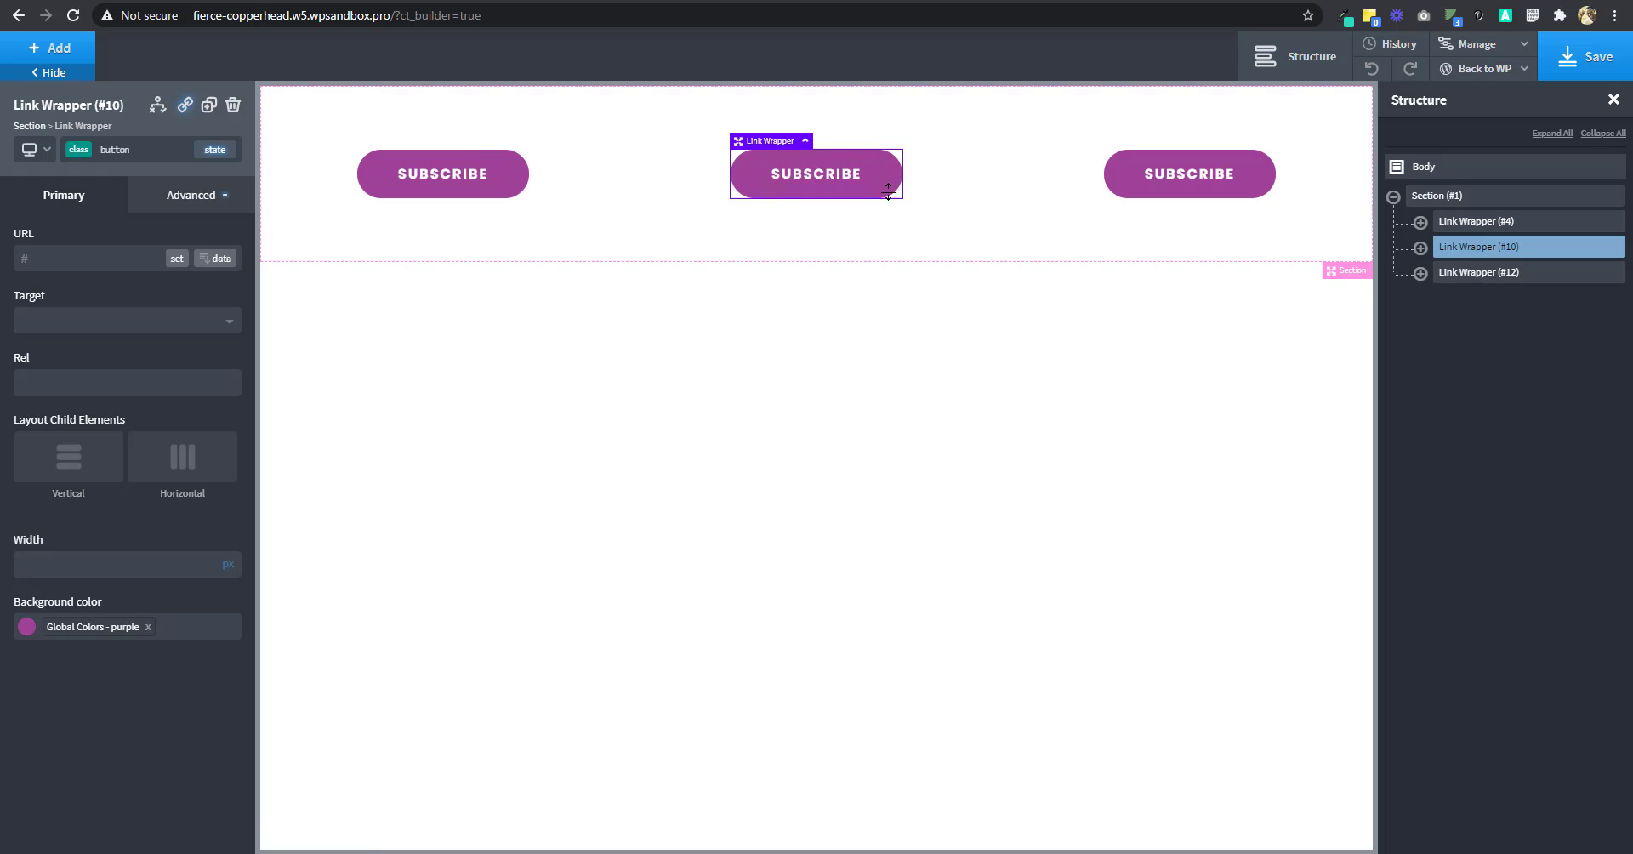
left_click(155, 148)
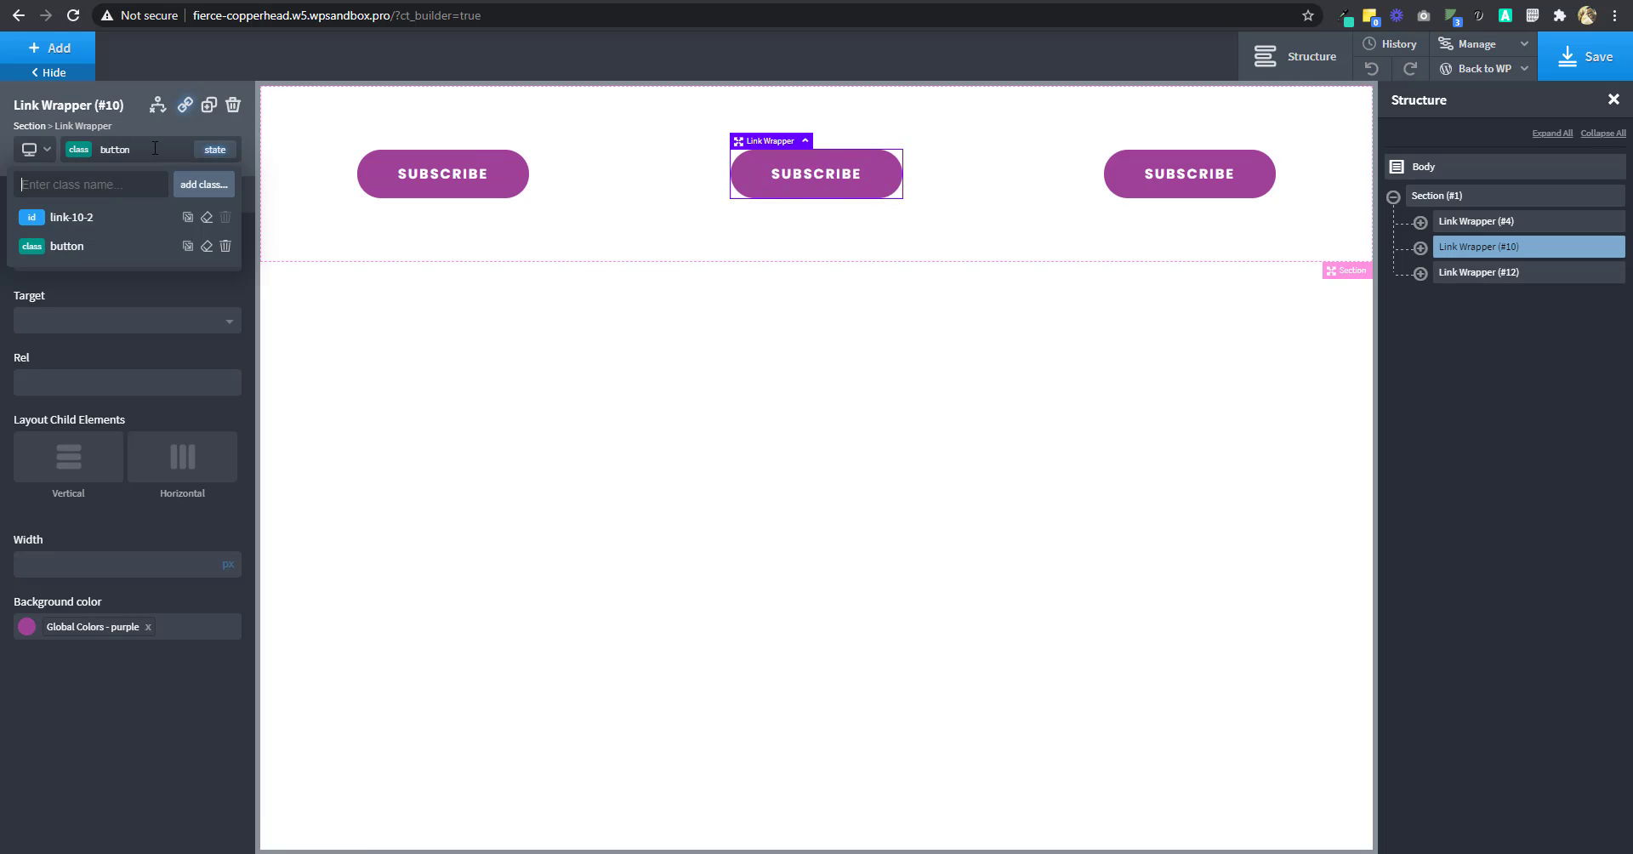
type("bu")
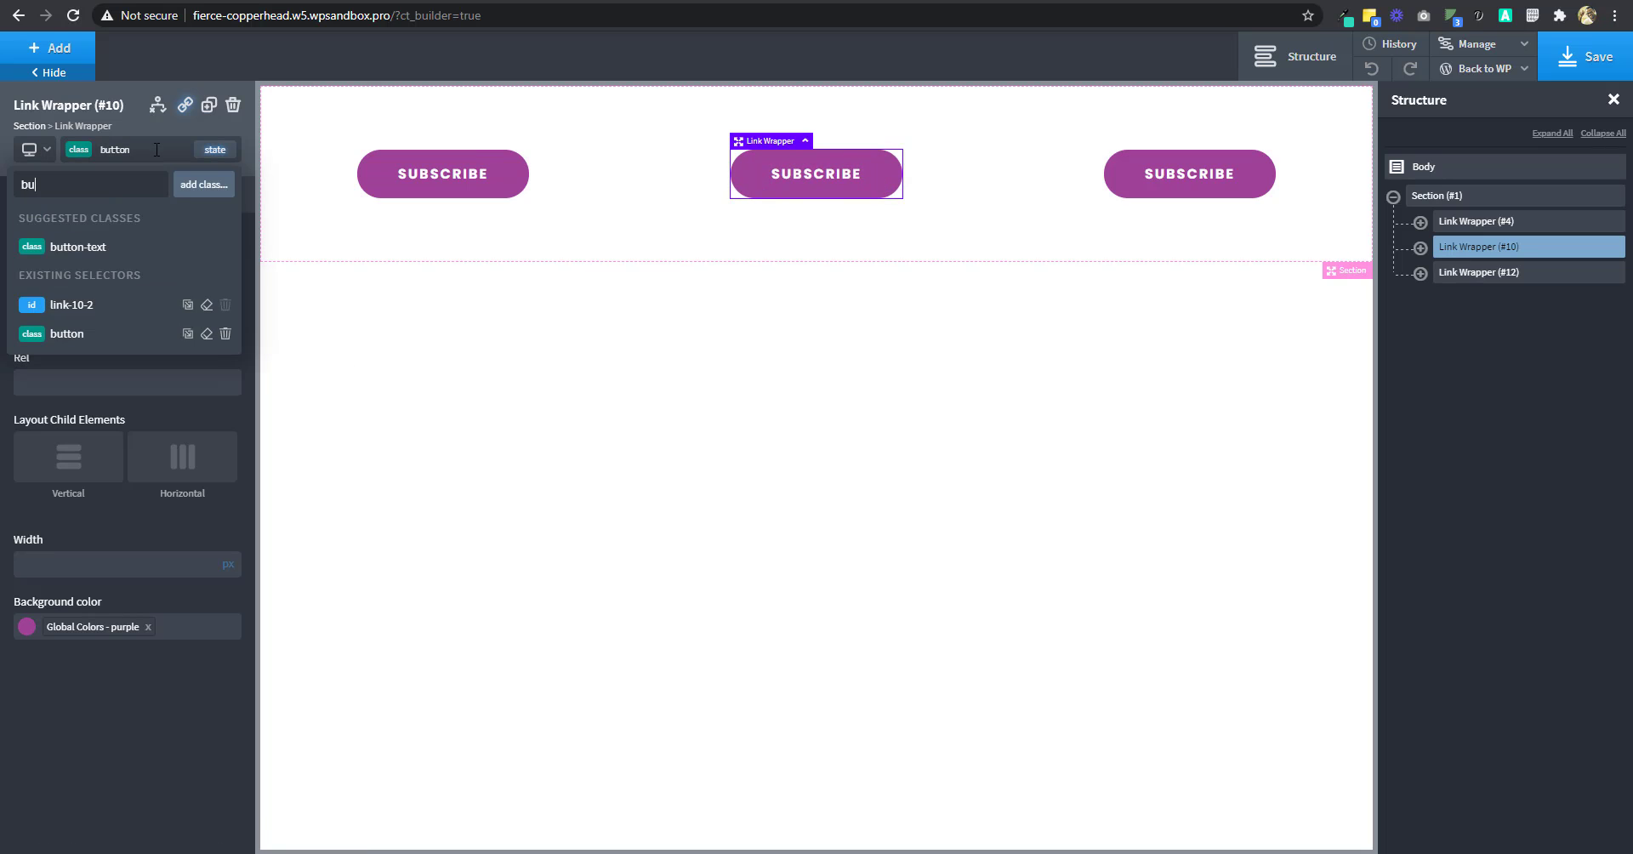
type("tton2")
left_click(204, 184)
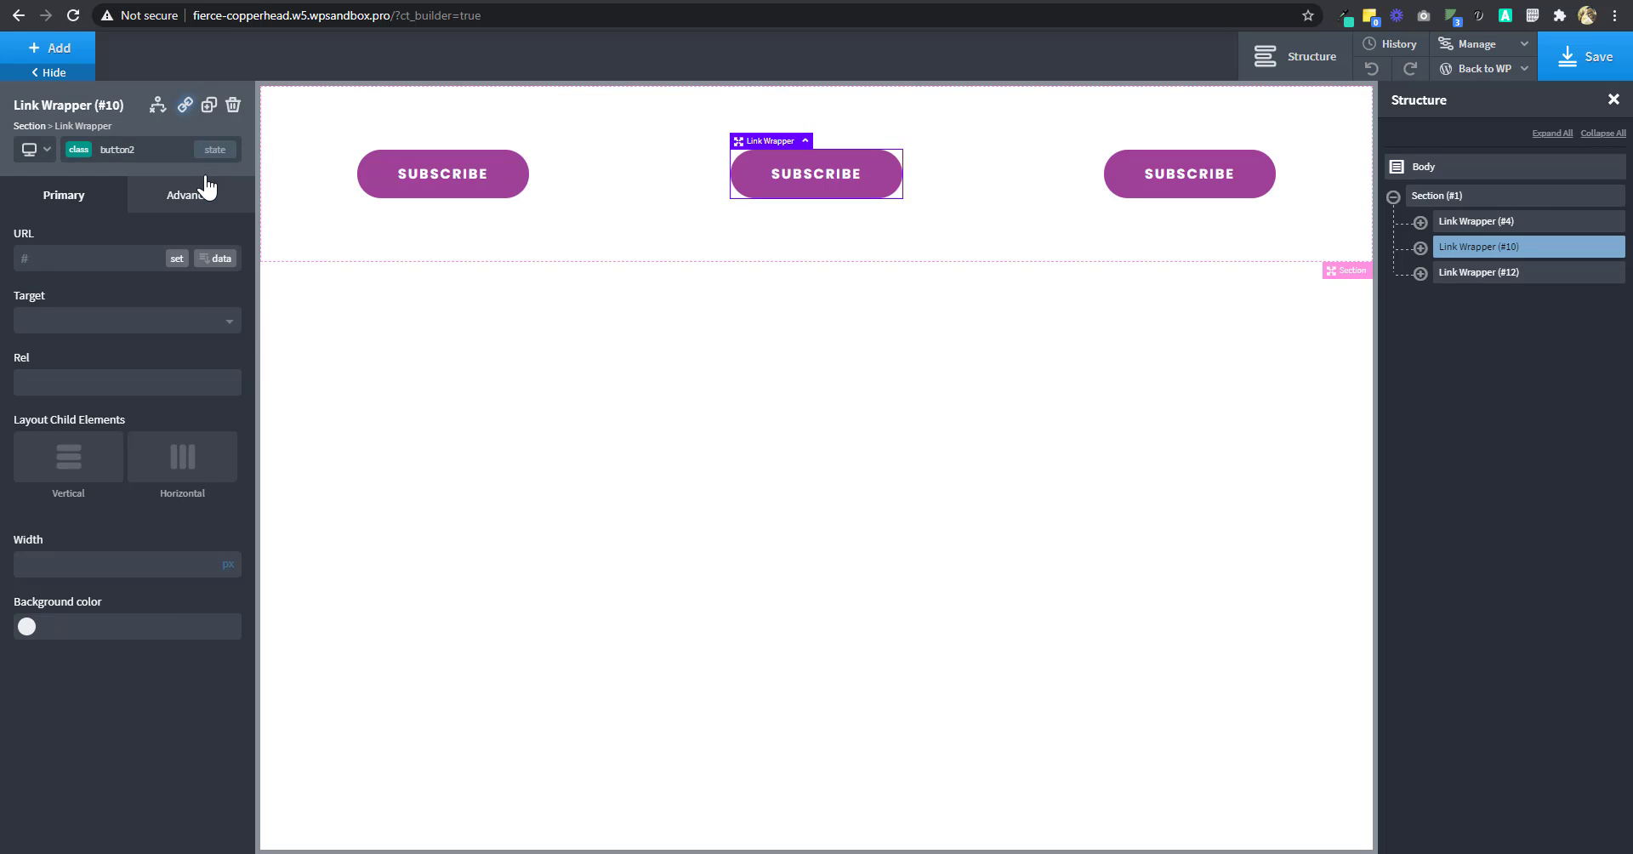
Copy the button class styles to button2 and remove the button class from the middle link wrapper
left_click(128, 151)
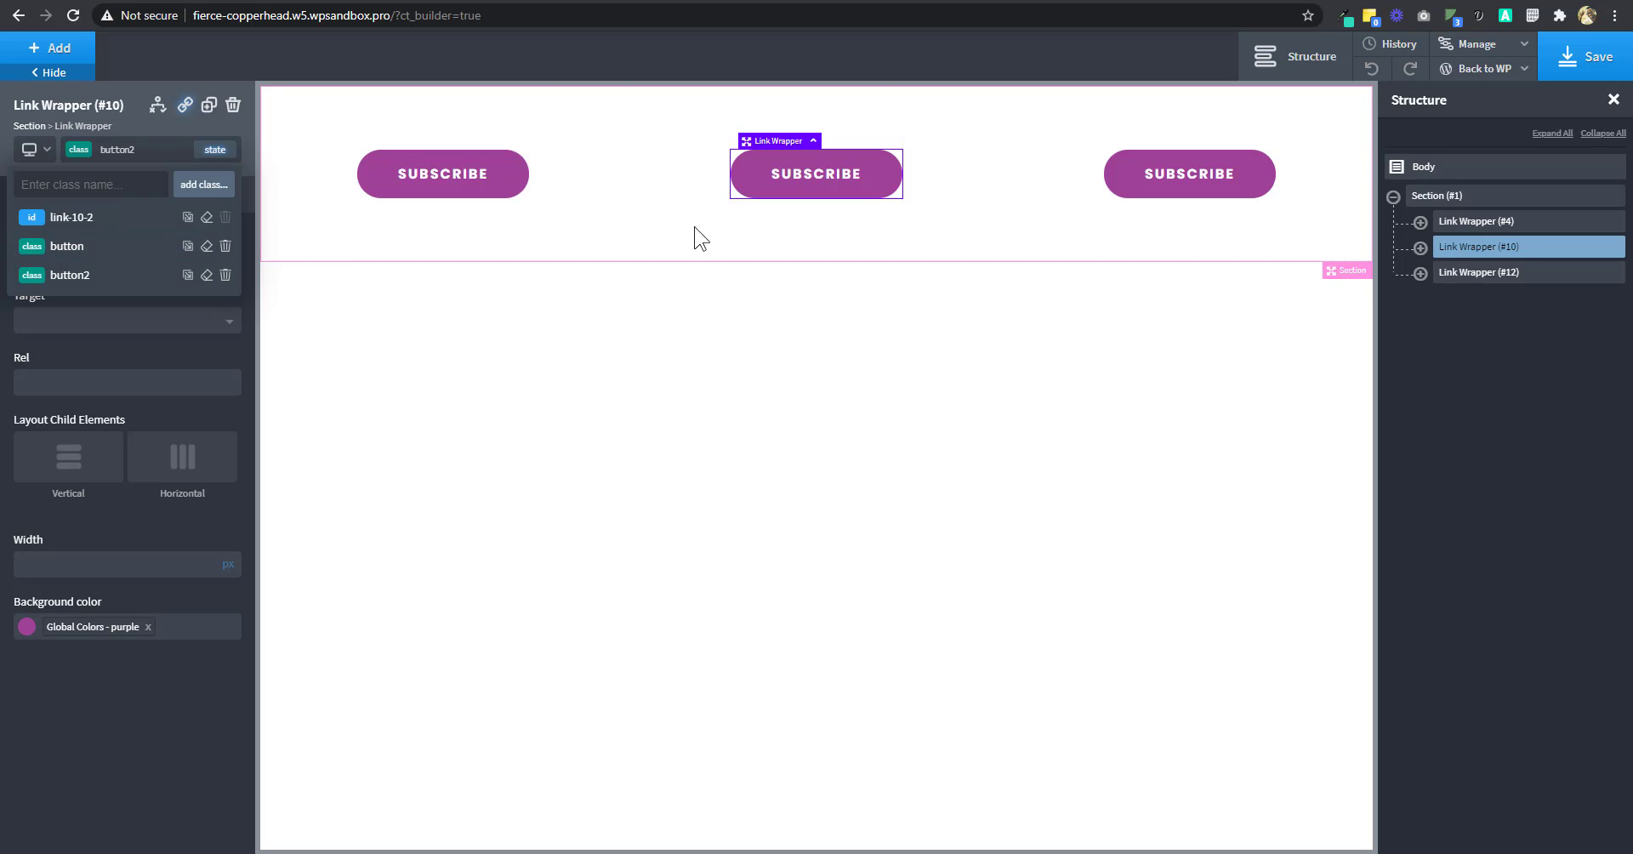
left_click(227, 246)
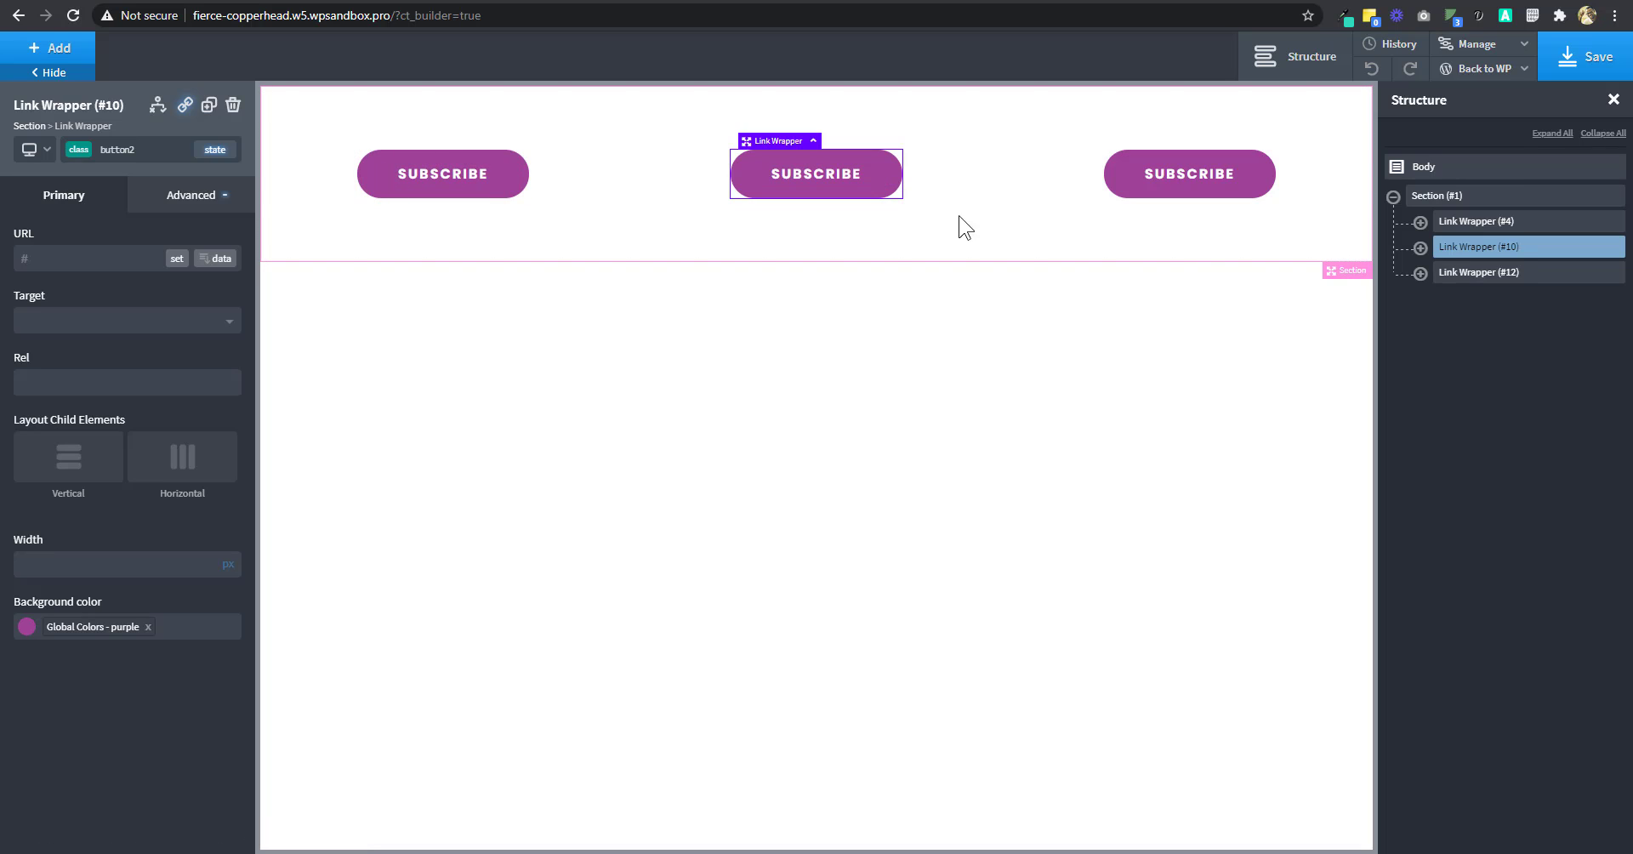
Clear the border radius of the button2 class on the middle link wrapper
left_click(198, 204)
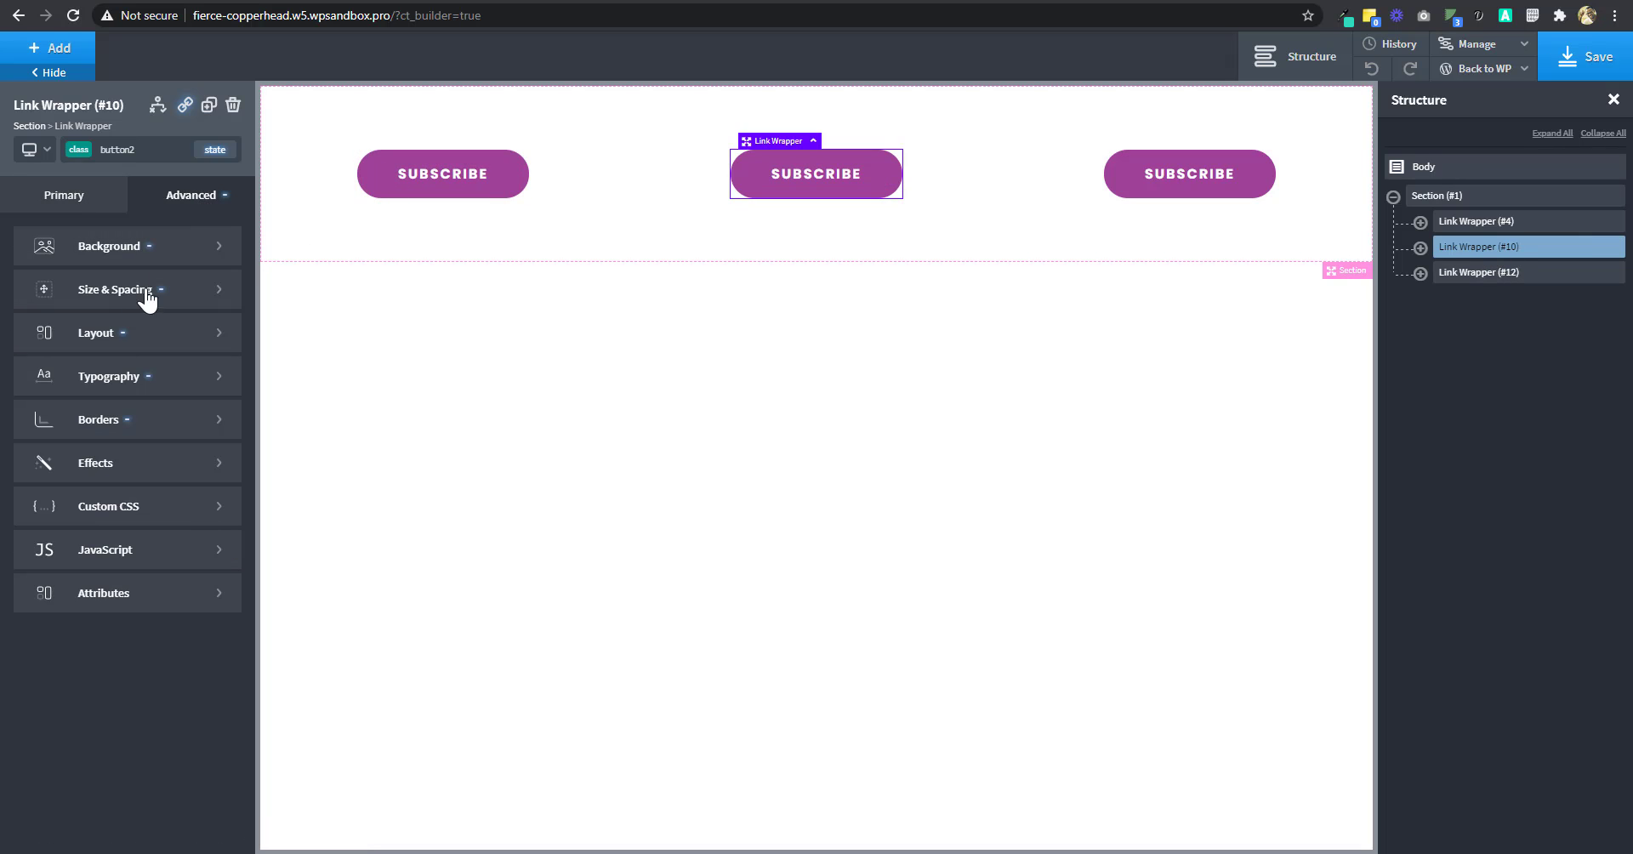
left_click(132, 424)
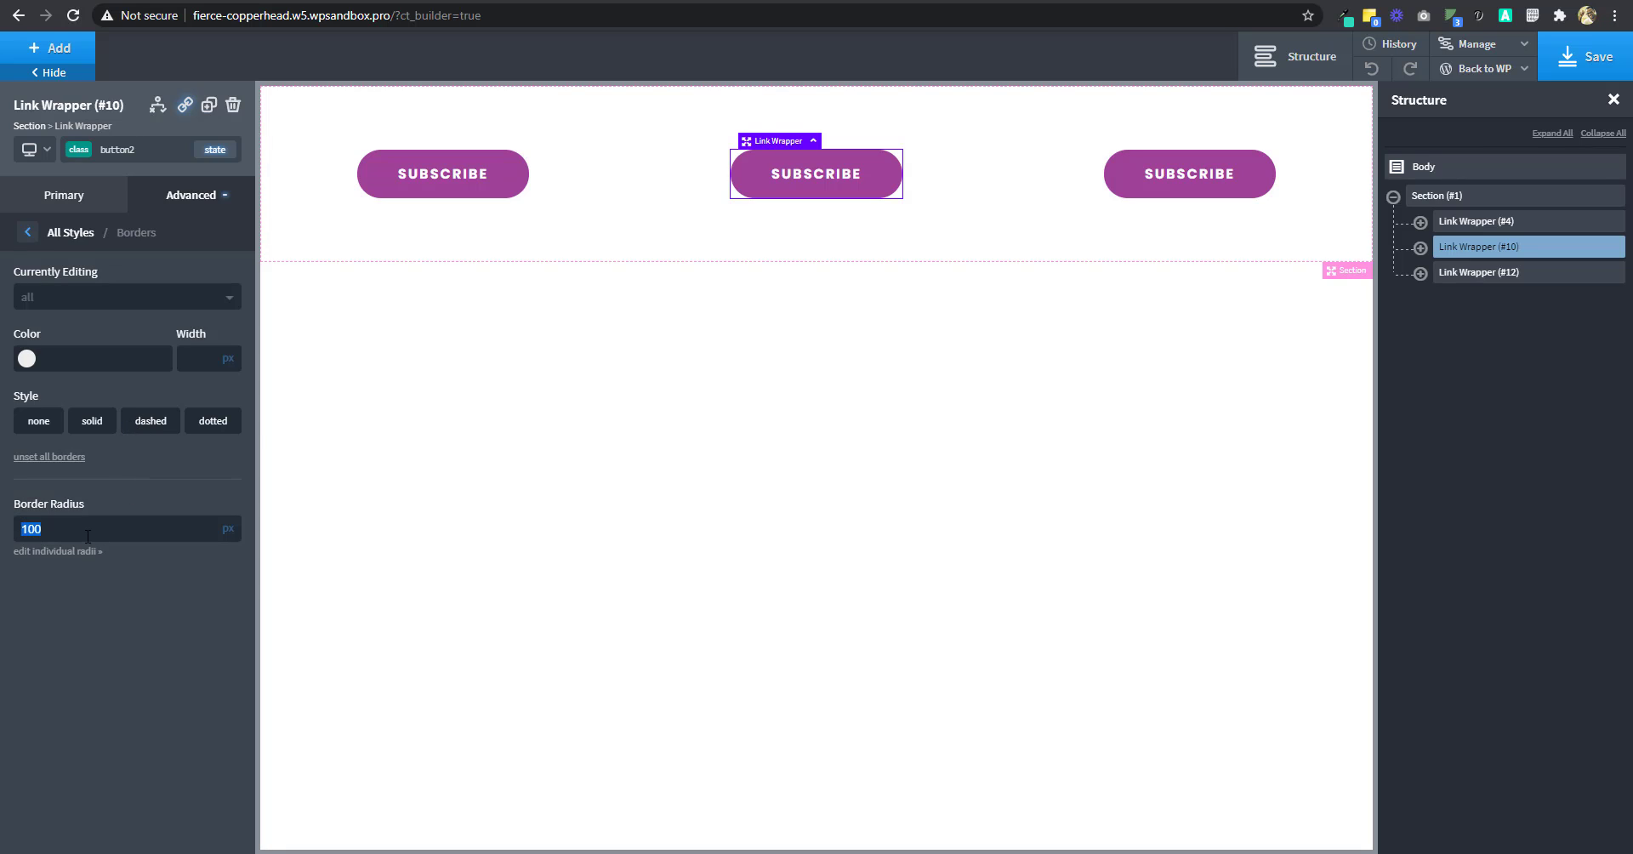
key("BackSpace")
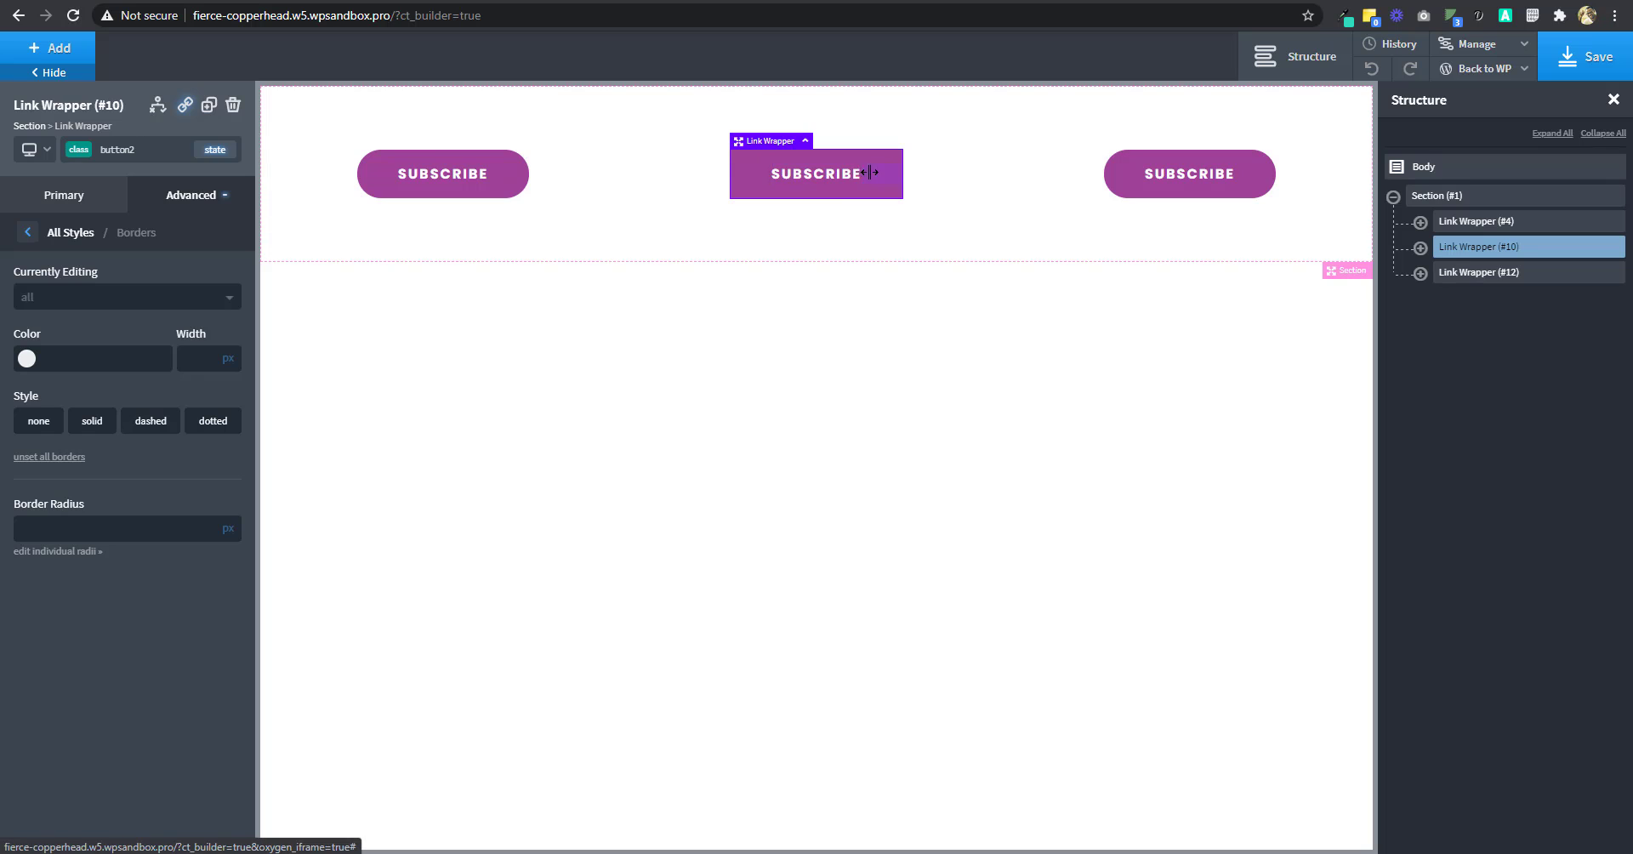
Preview the button2 :before state at 100% width, set its height to 10%, and return its width to 0%
left_click(218, 149)
left_click(129, 231)
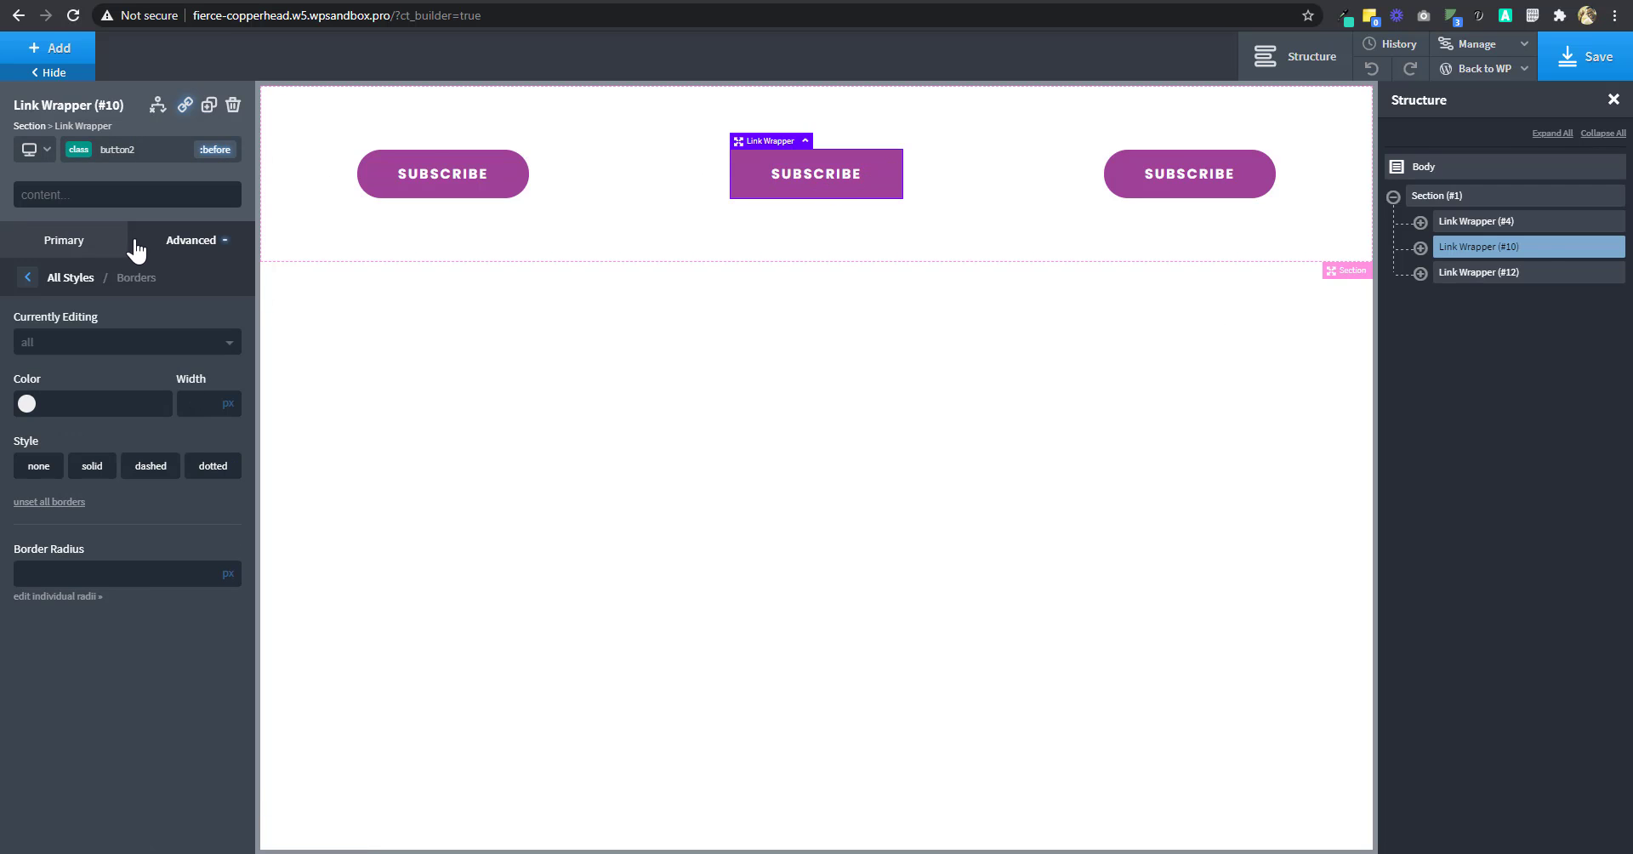
left_click(198, 245)
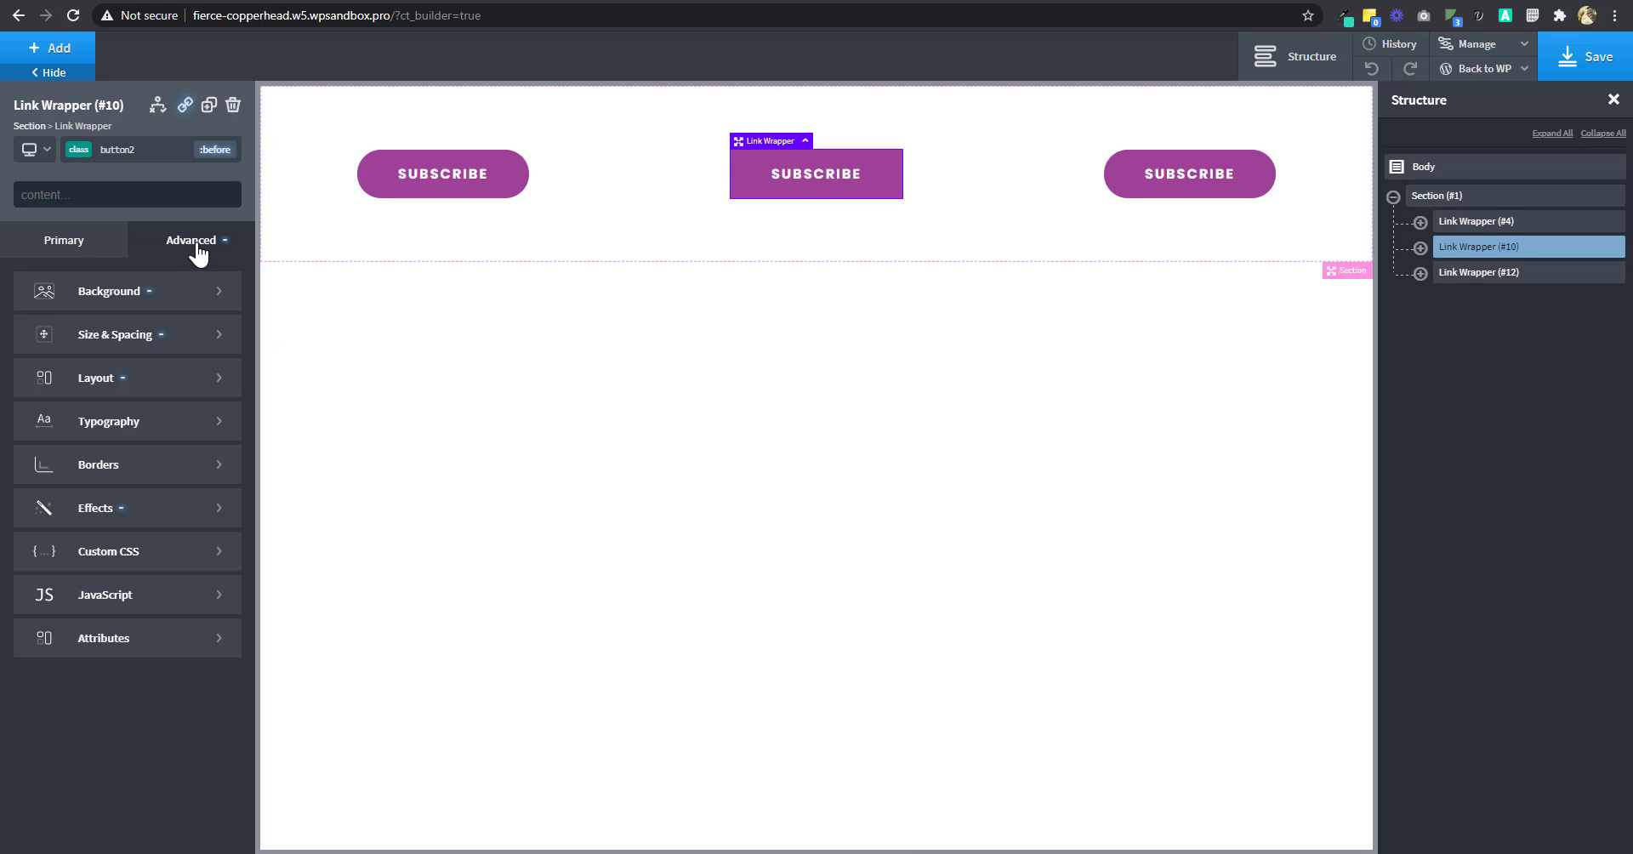
left_click(150, 334)
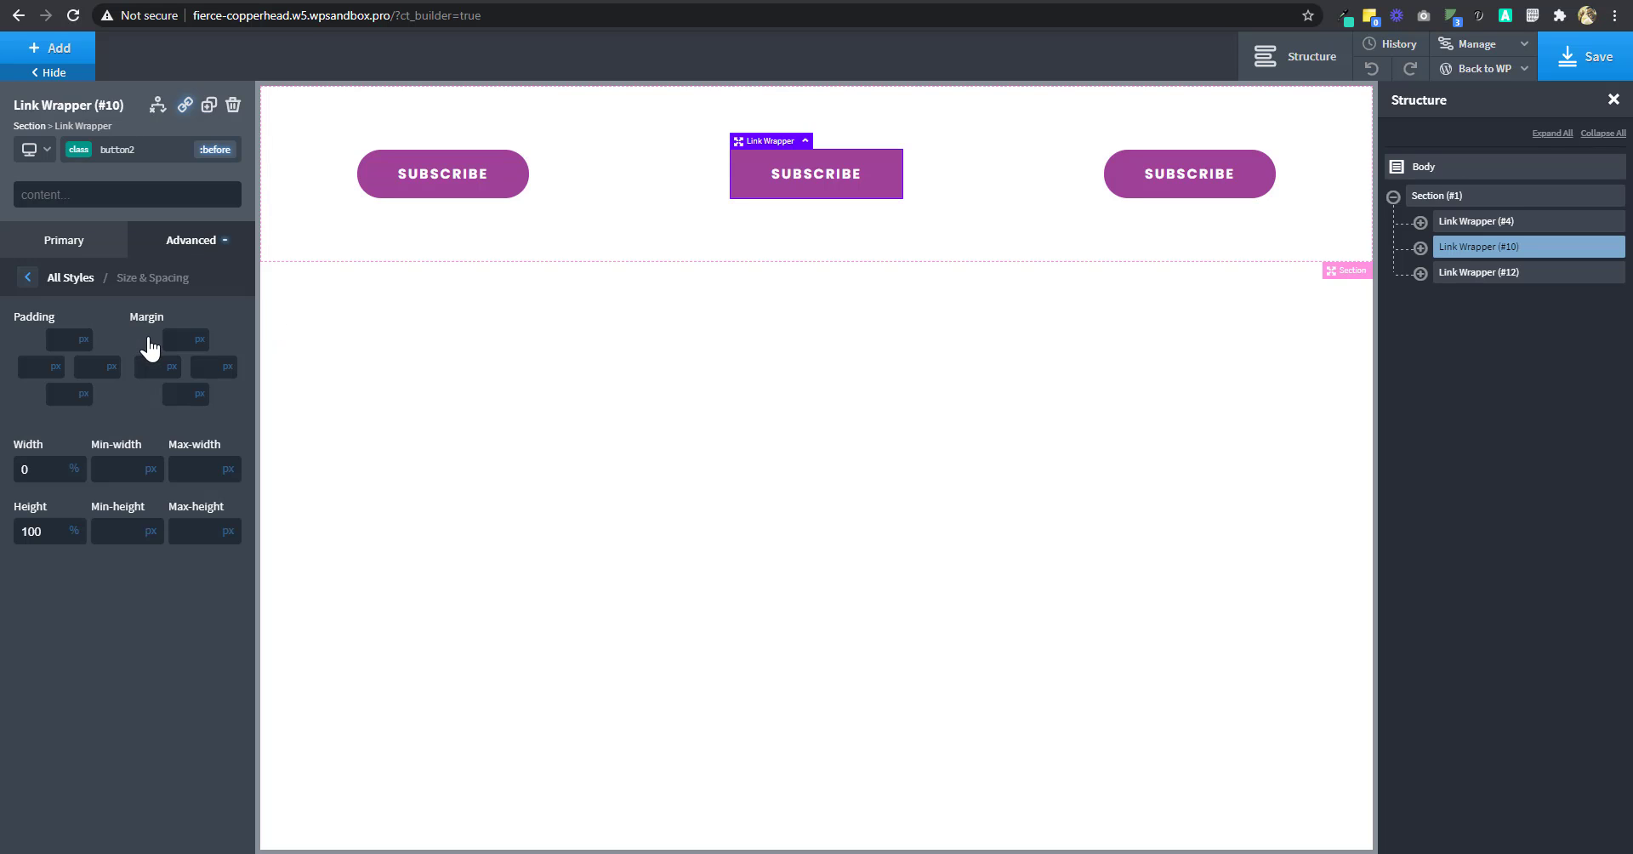
left_click(42, 462)
type("100")
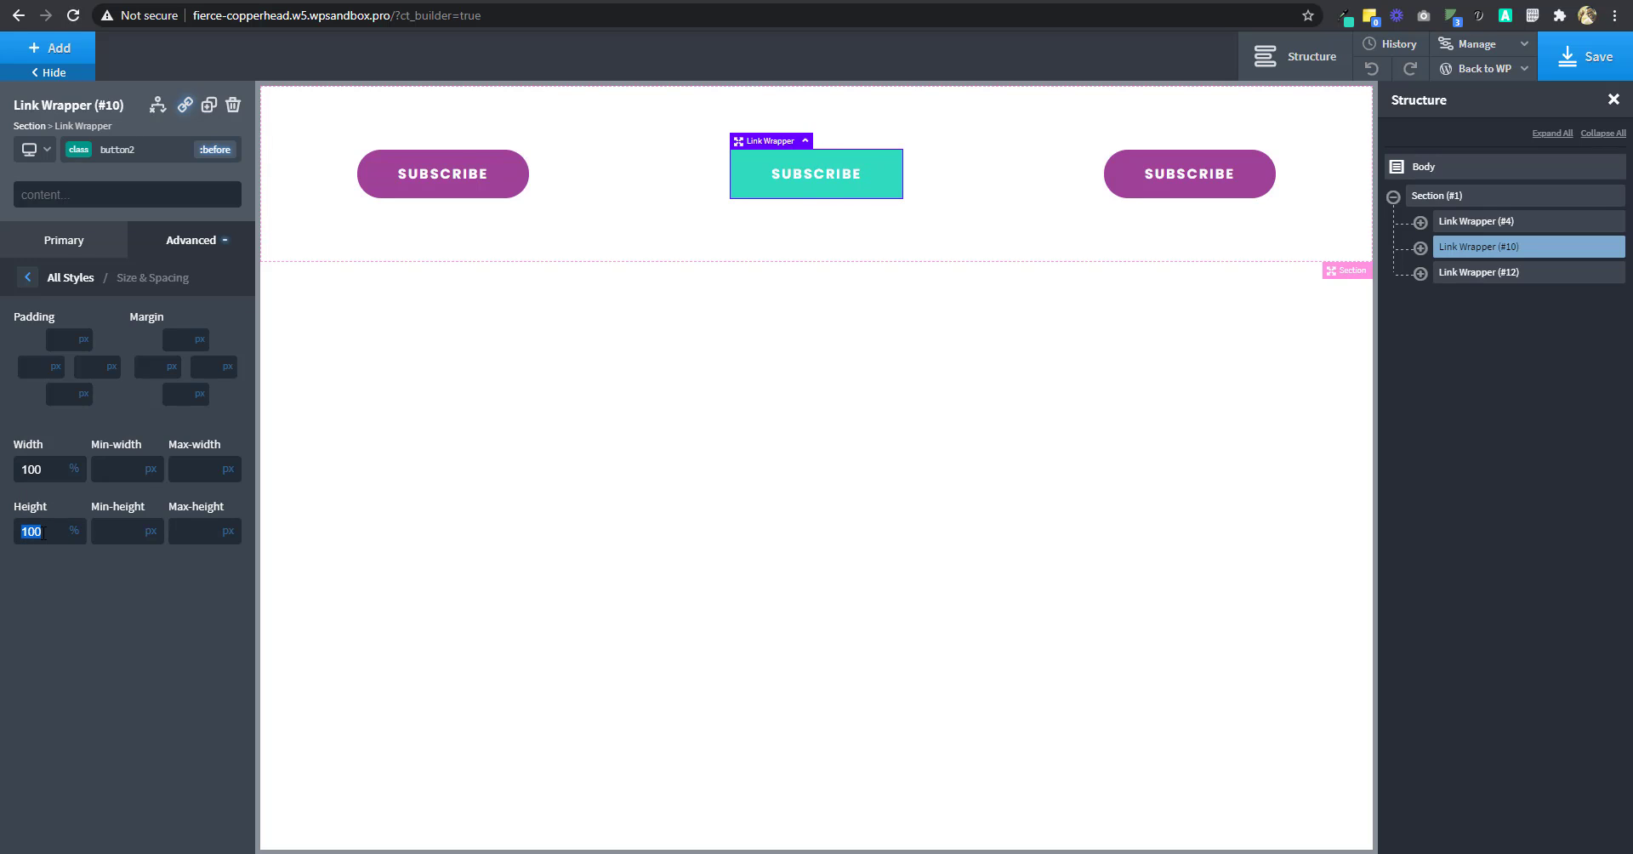
type("10")
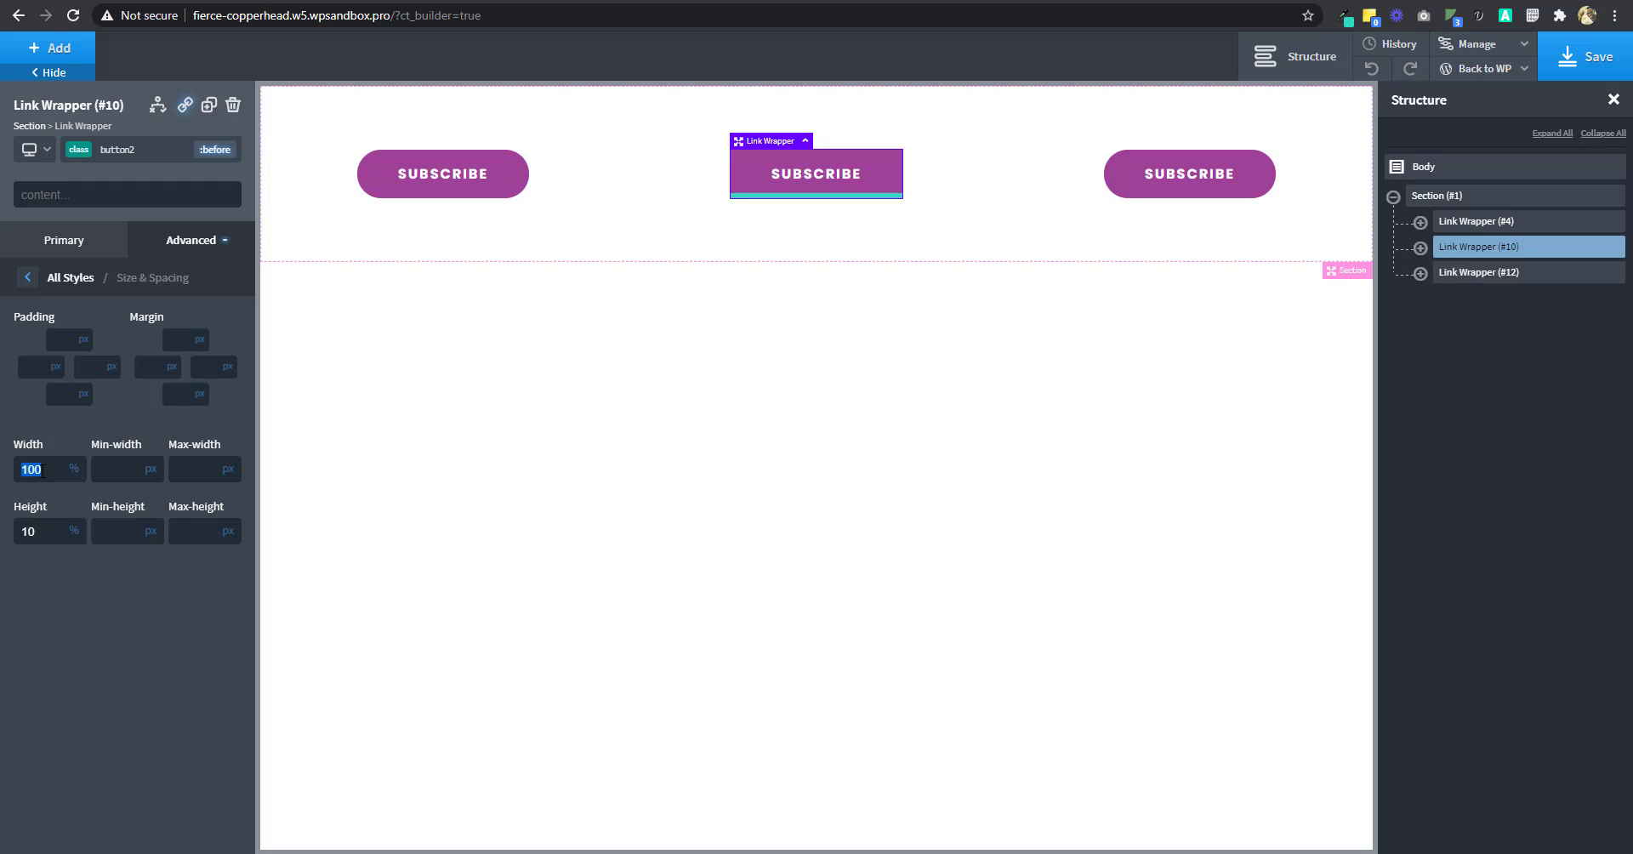
type("0")
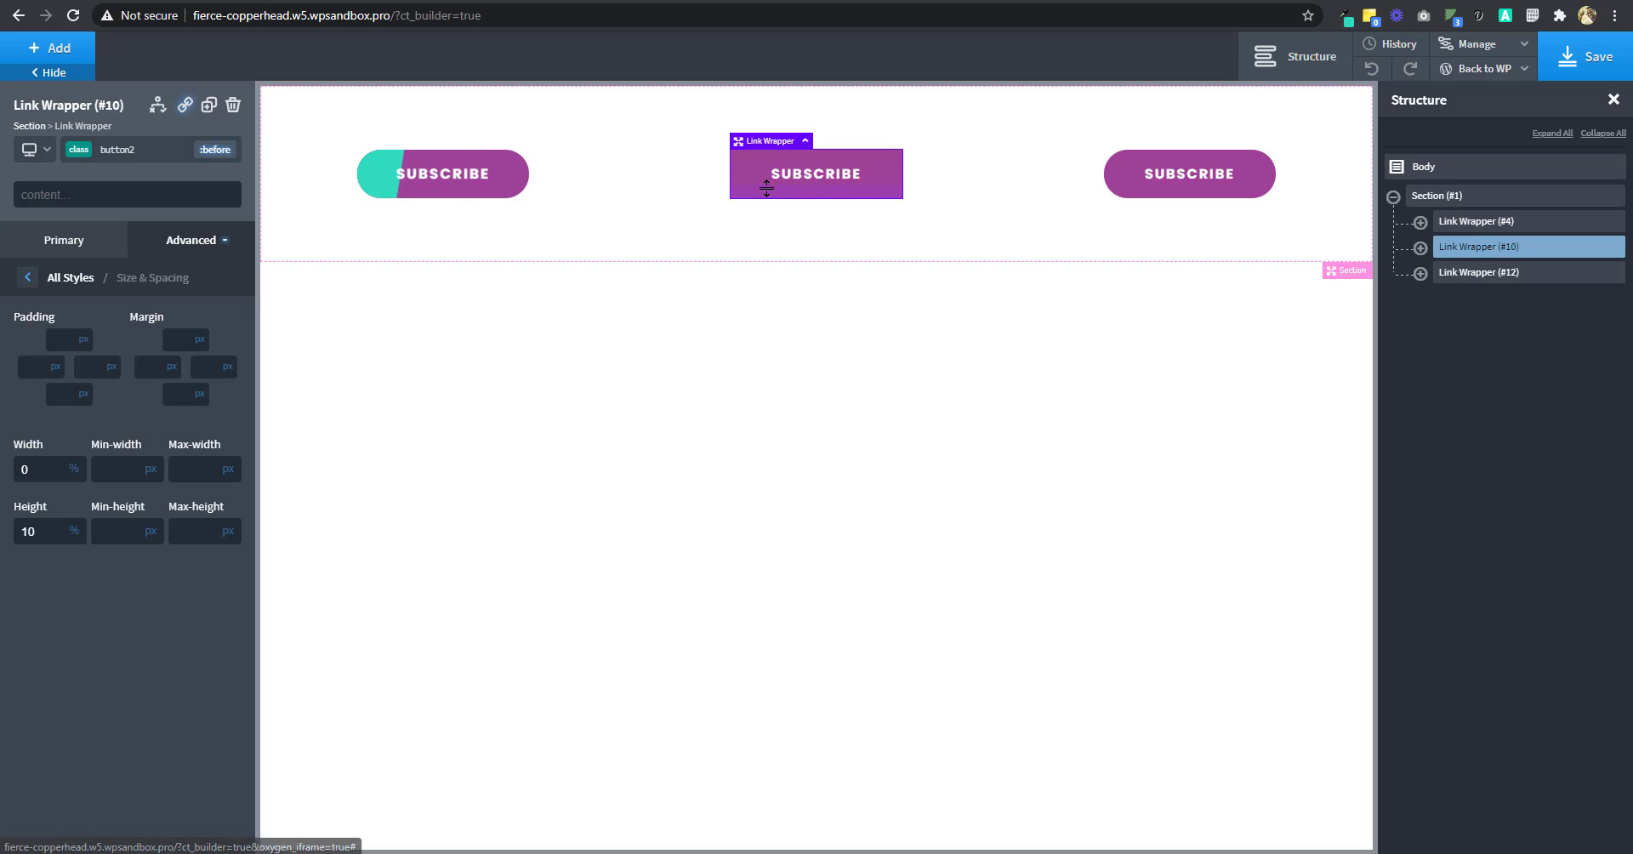
Add a custom CSS selector .button2:hover::before and set its width to 100%
left_click(1507, 56)
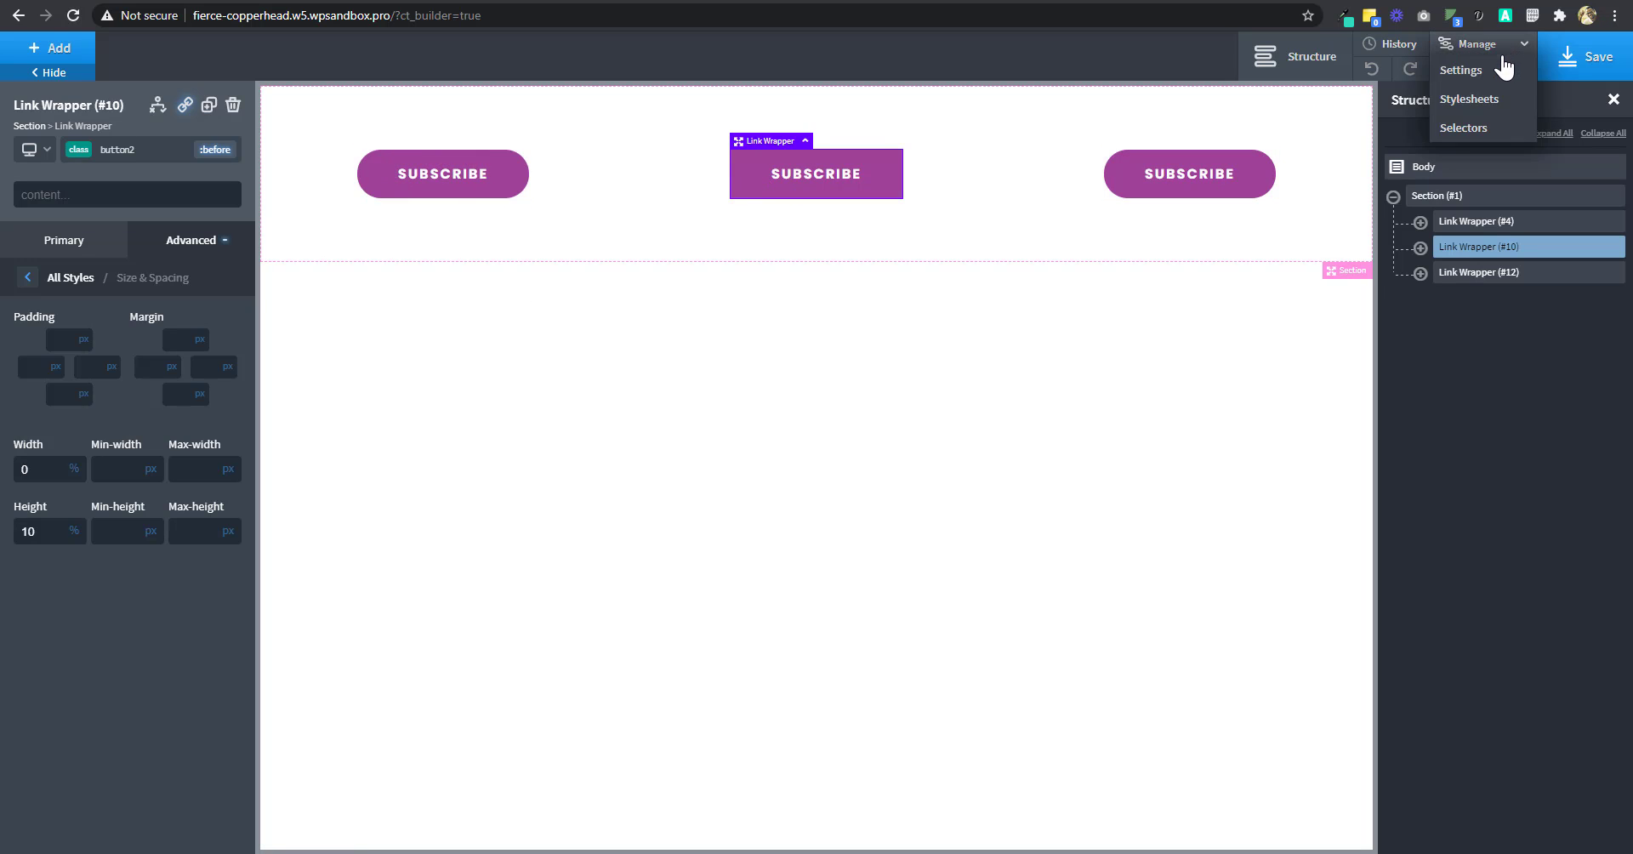
left_click(1466, 132)
left_click(1442, 143)
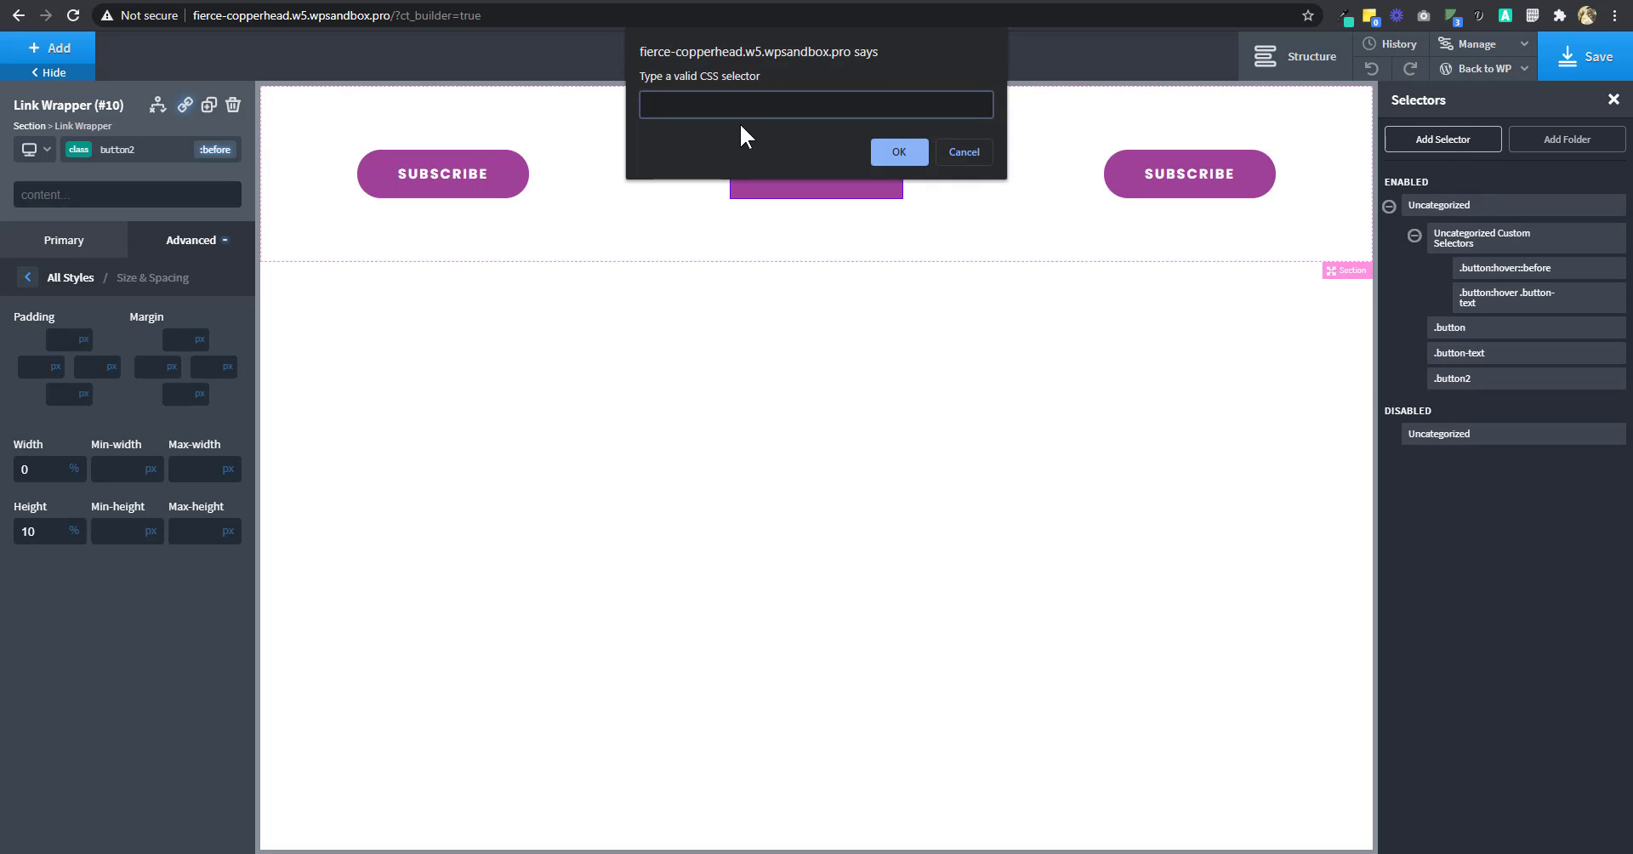
type(".button2:hover::before")
left_click(889, 151)
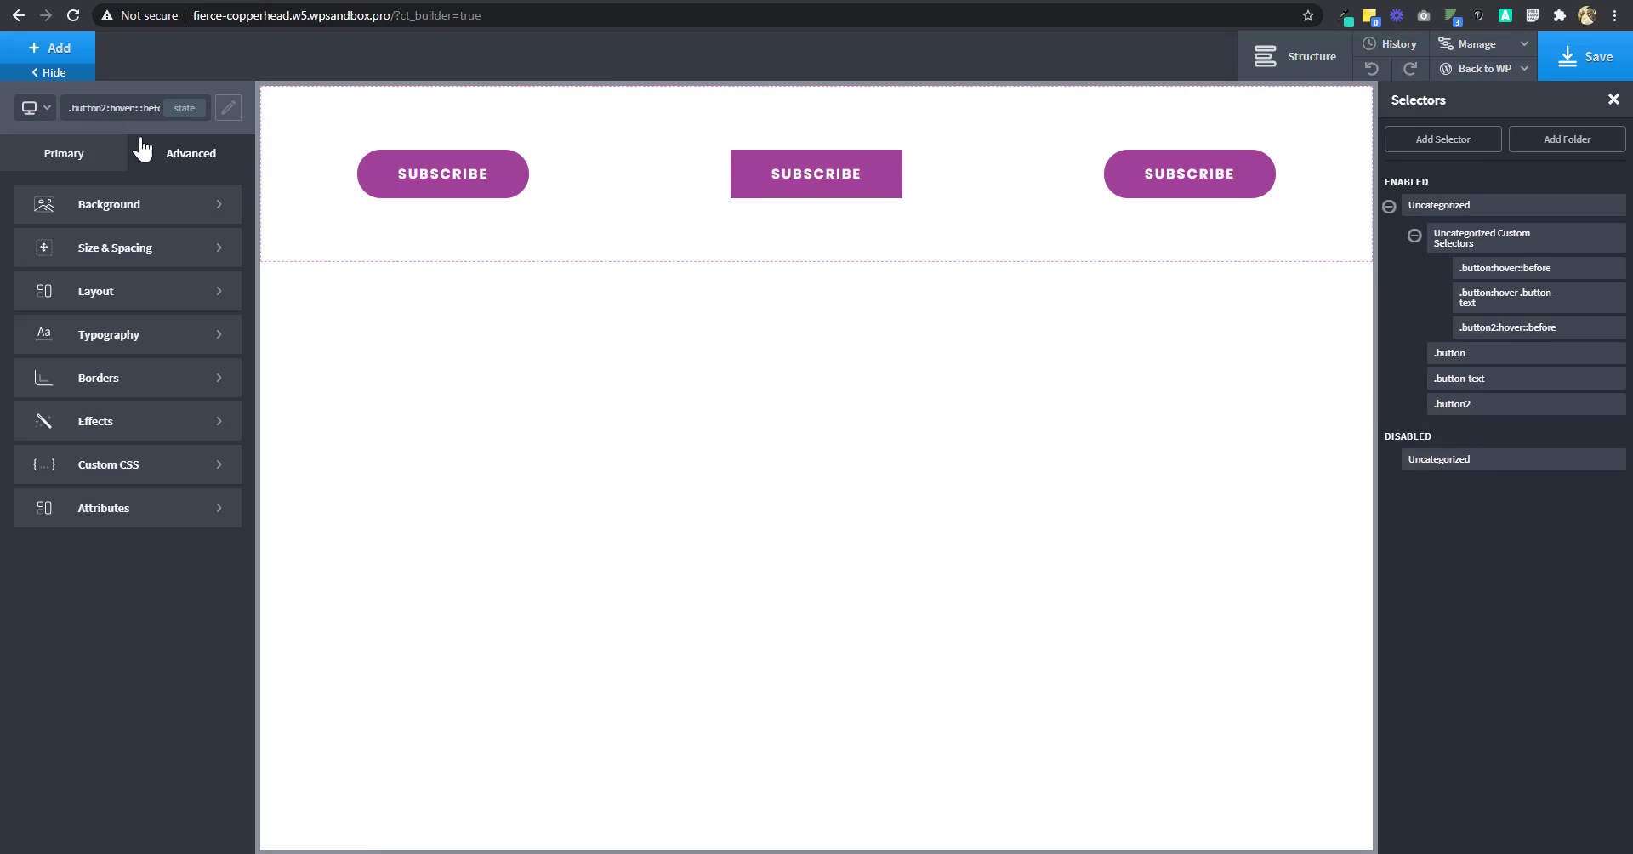
left_click(110, 251)
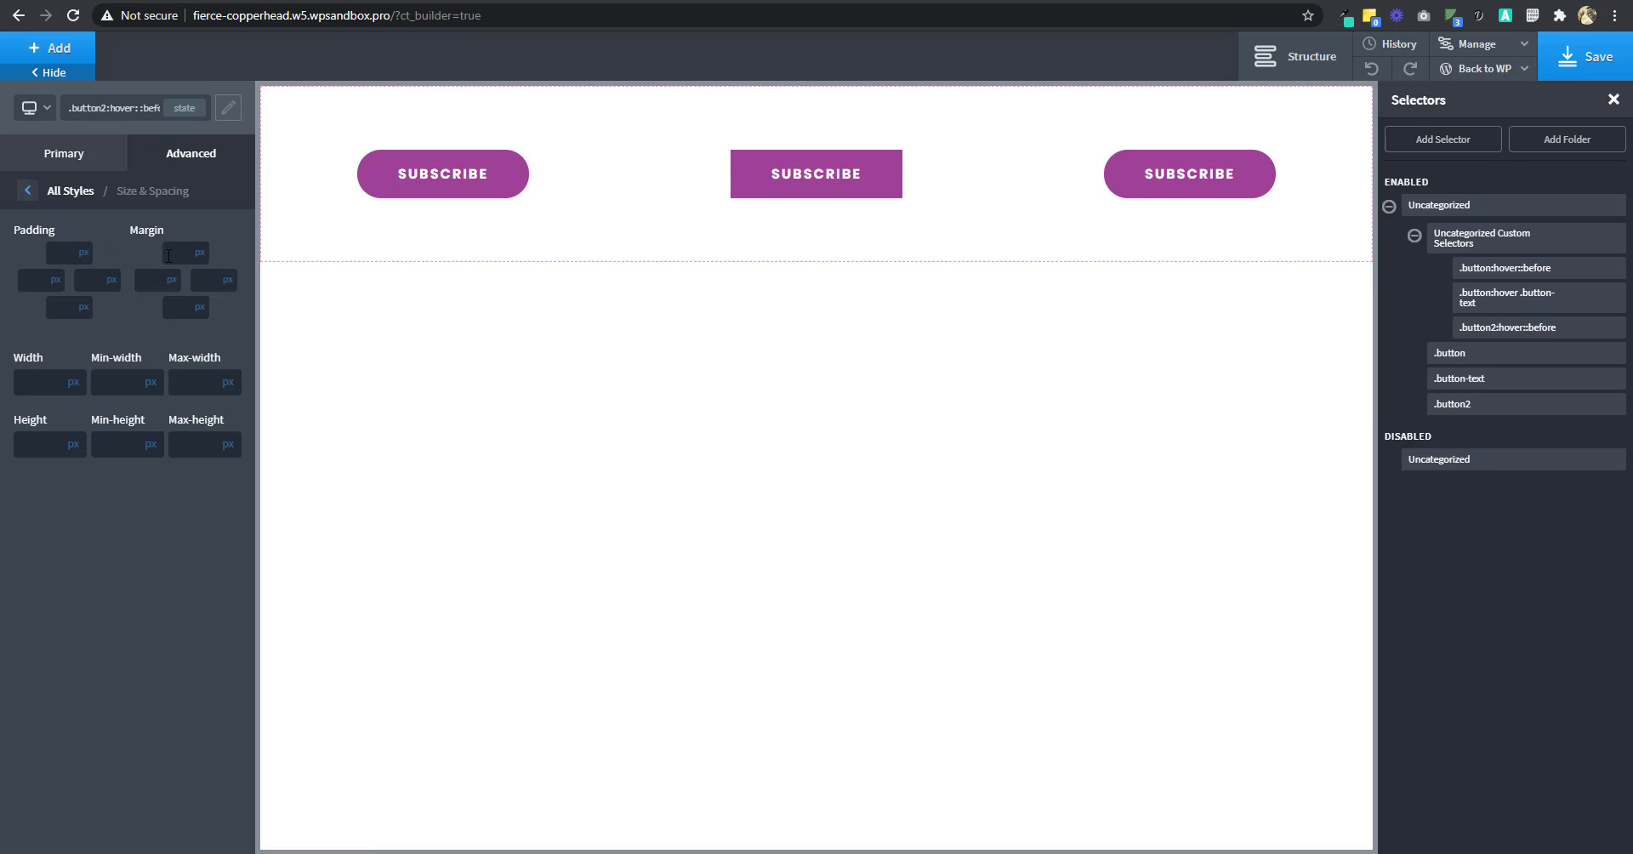
left_click(74, 414)
Add a translate transform to the :hover state of the button2 class on the middle link wrapper
left_click(1295, 58)
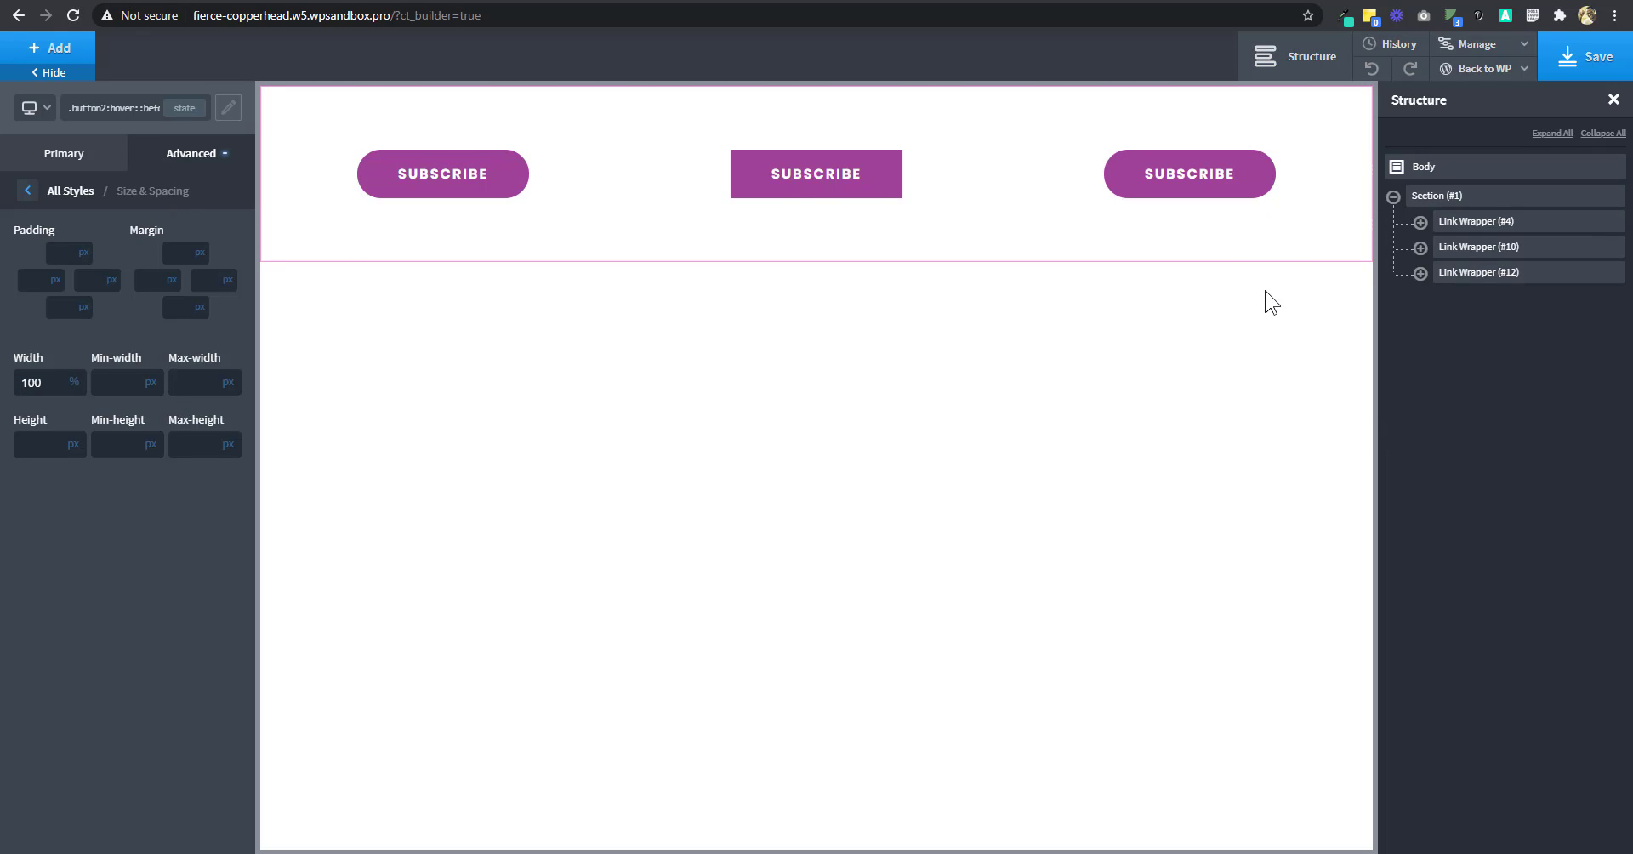
left_click(1480, 247)
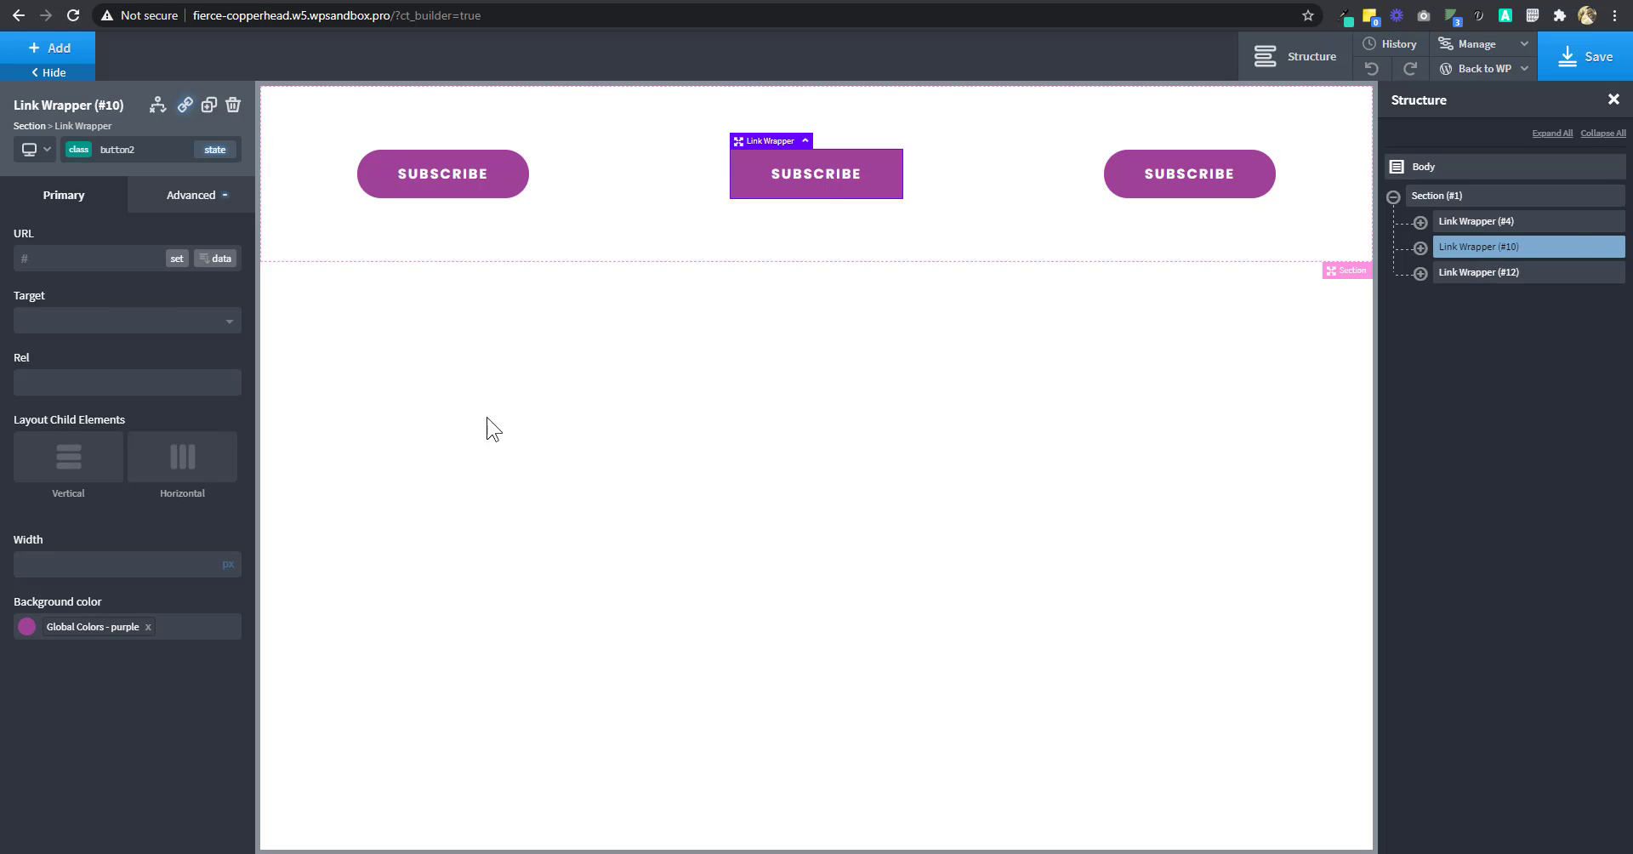
left_click(216, 152)
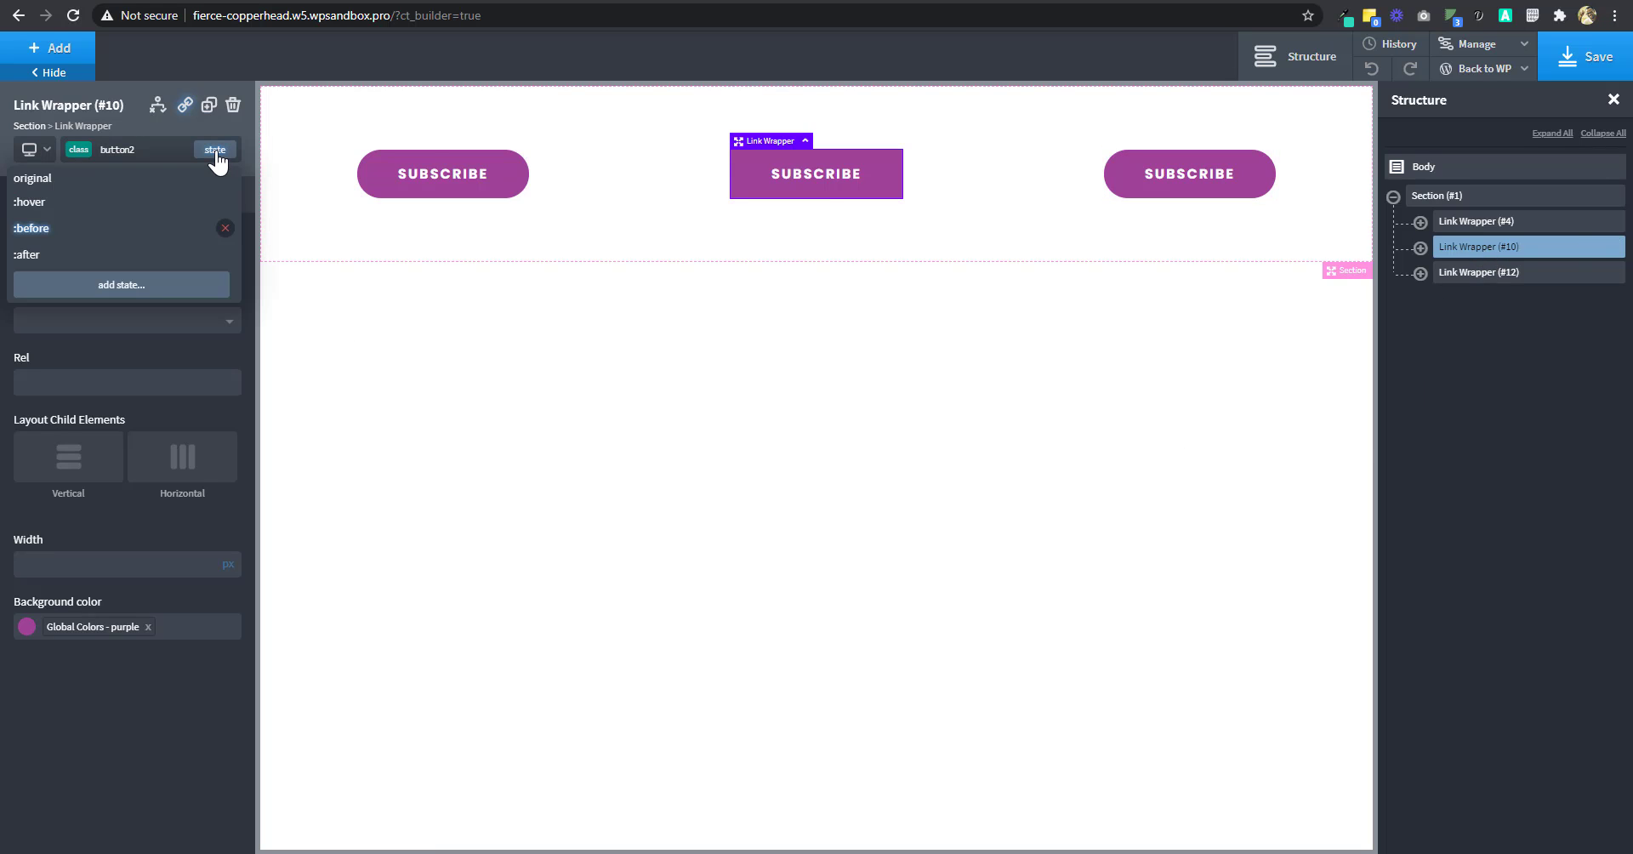
left_click(89, 204)
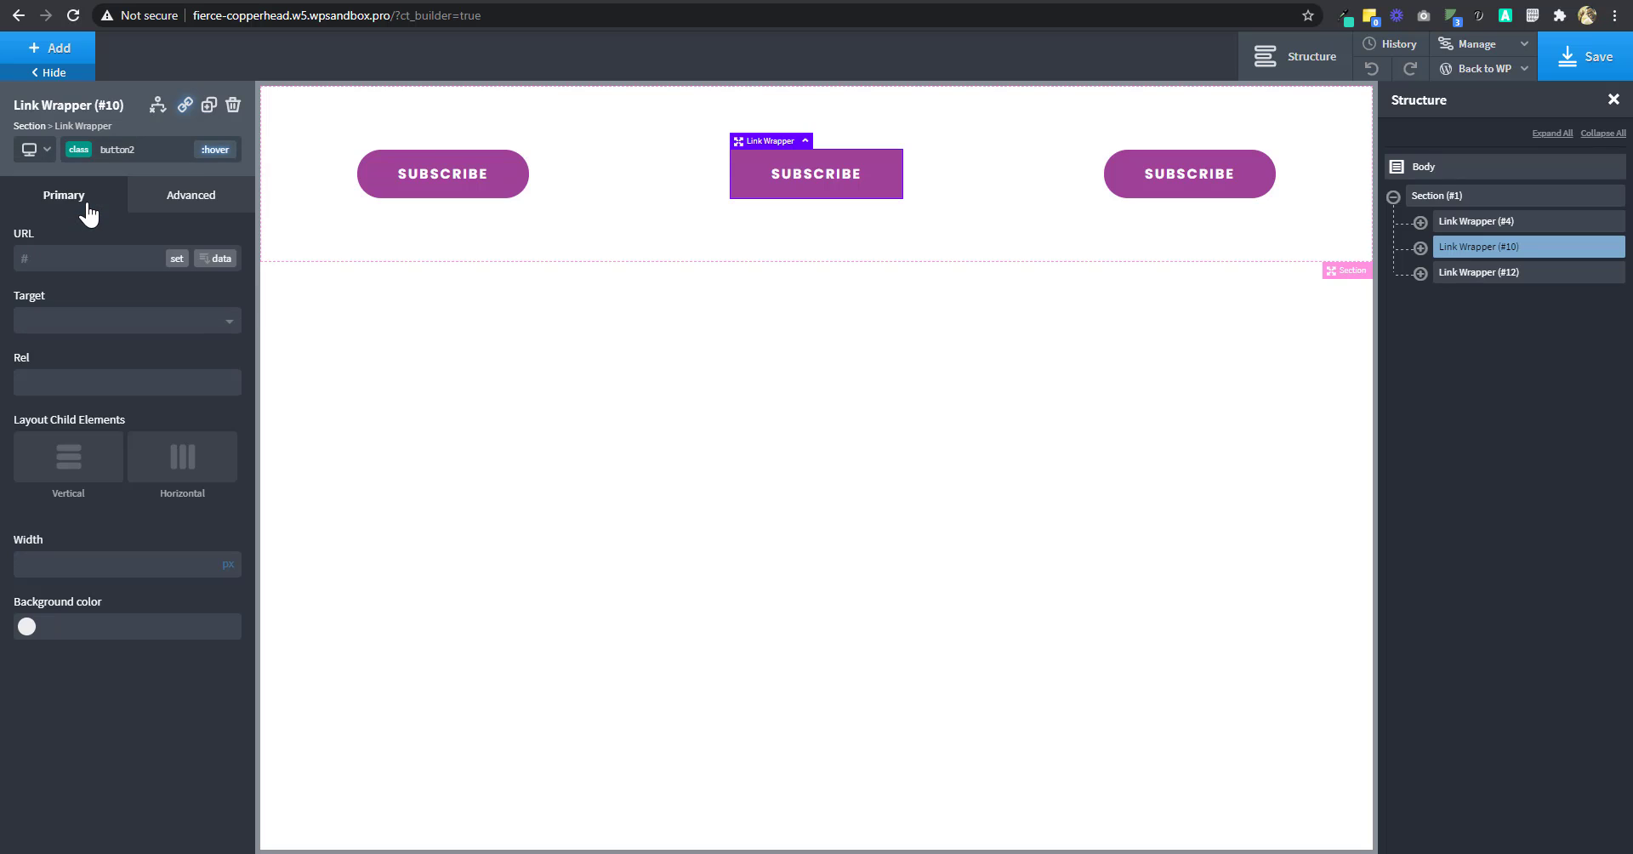
left_click(200, 205)
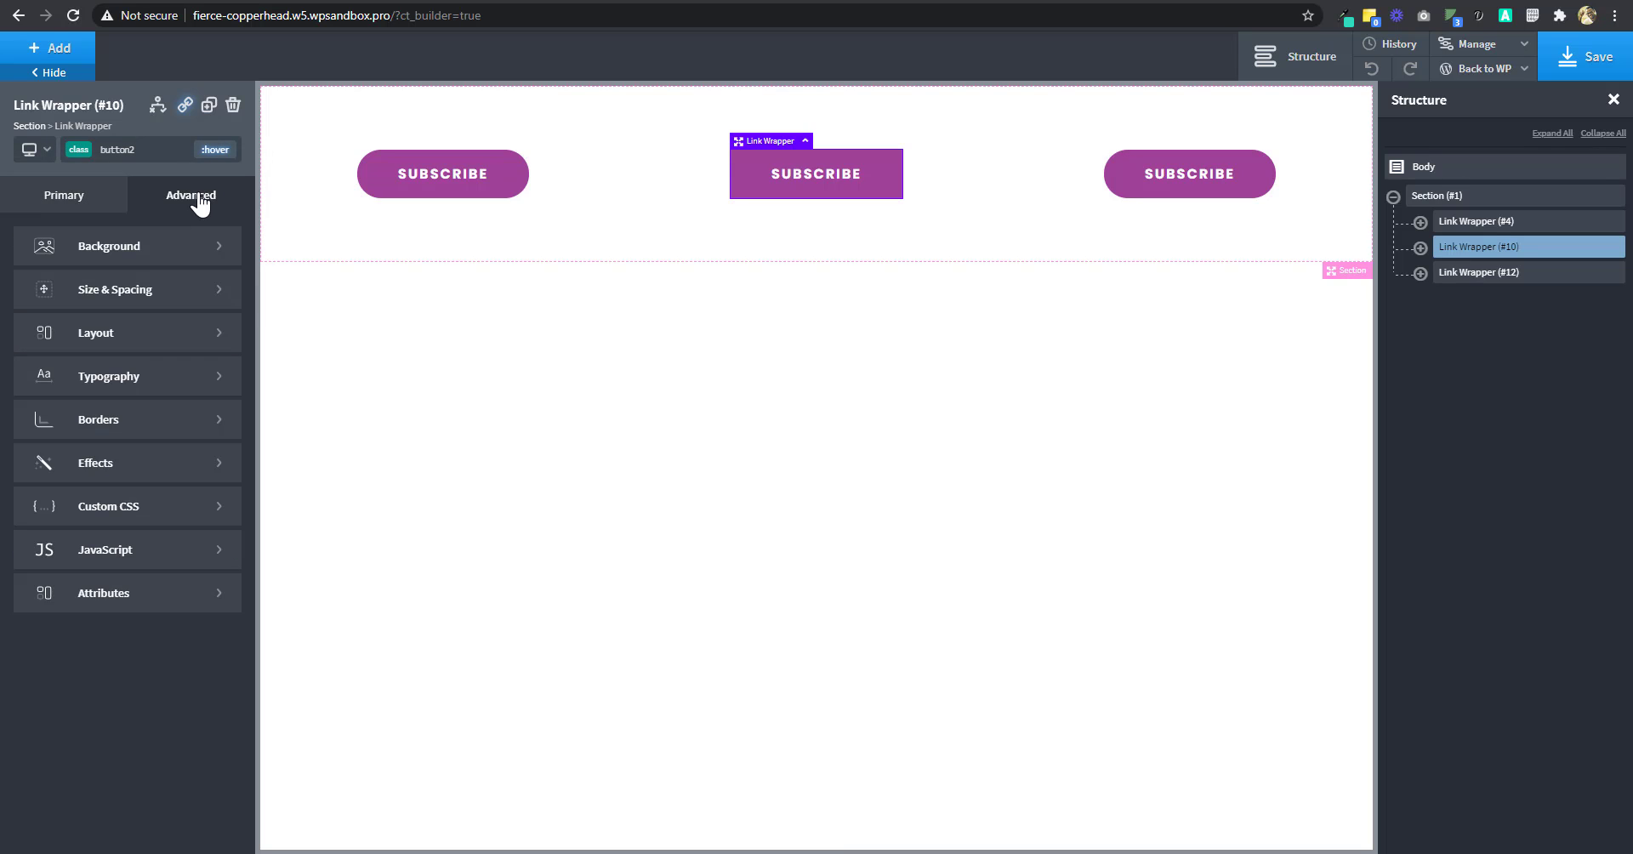
left_click(130, 476)
left_click(132, 555)
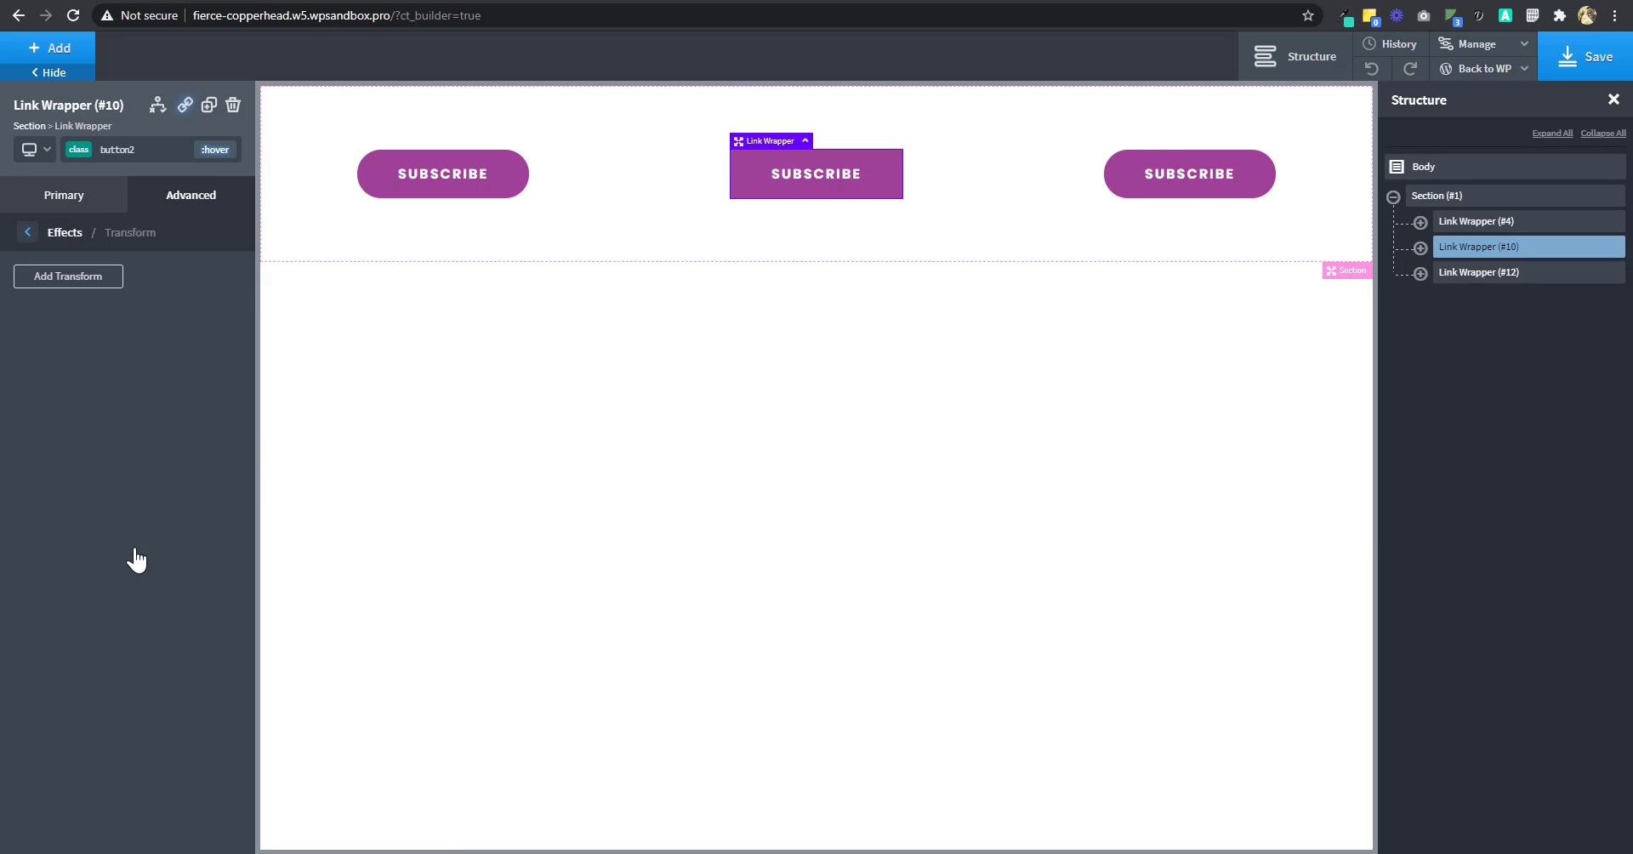
left_click(88, 293)
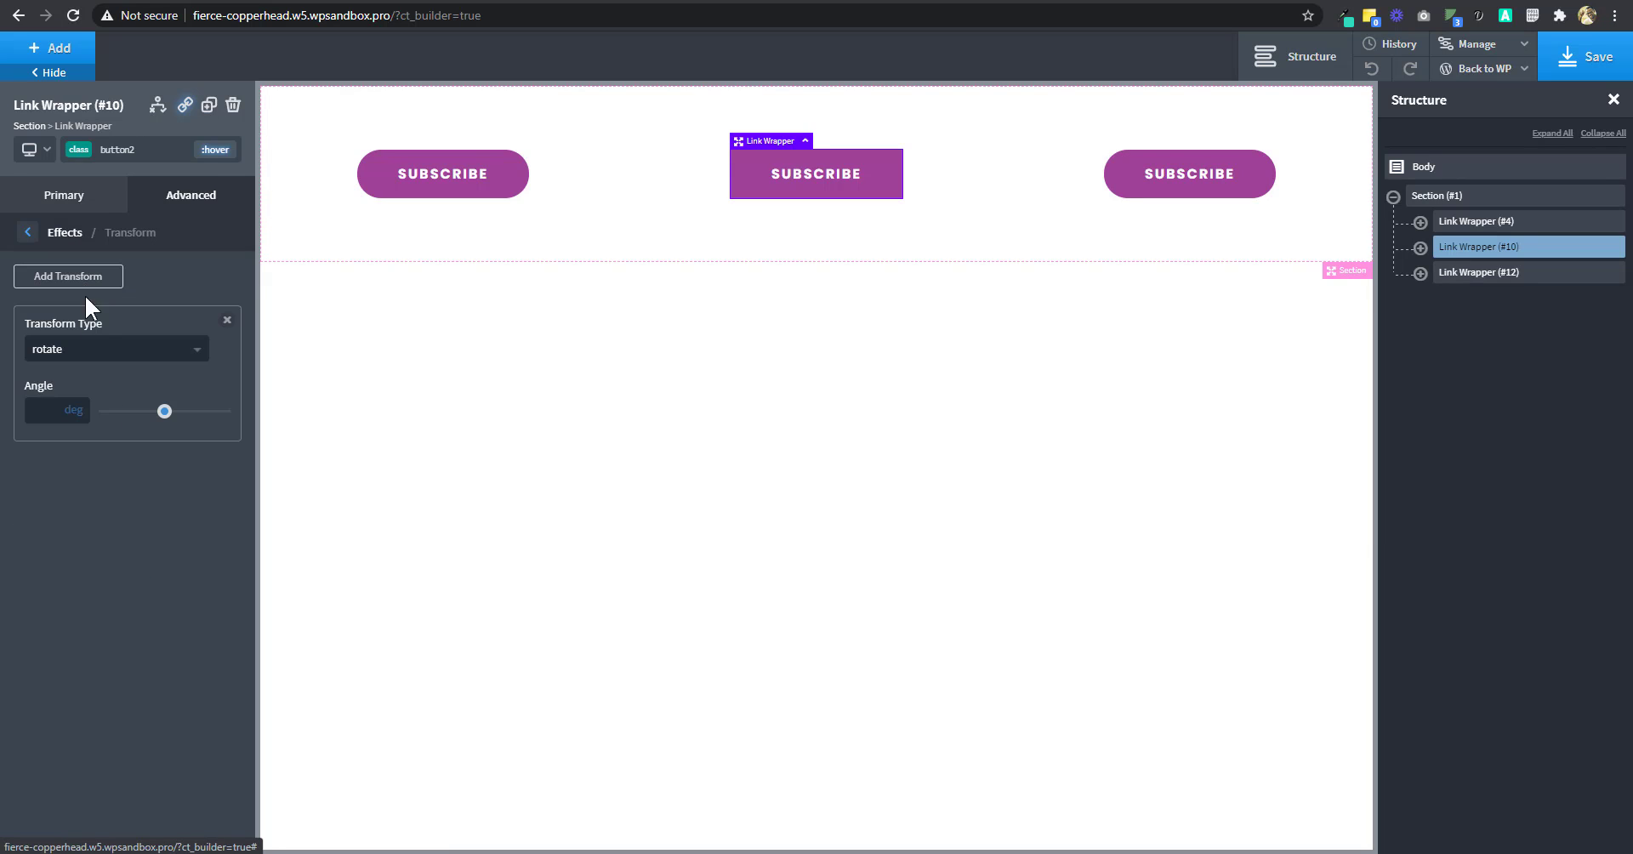
left_click(89, 353)
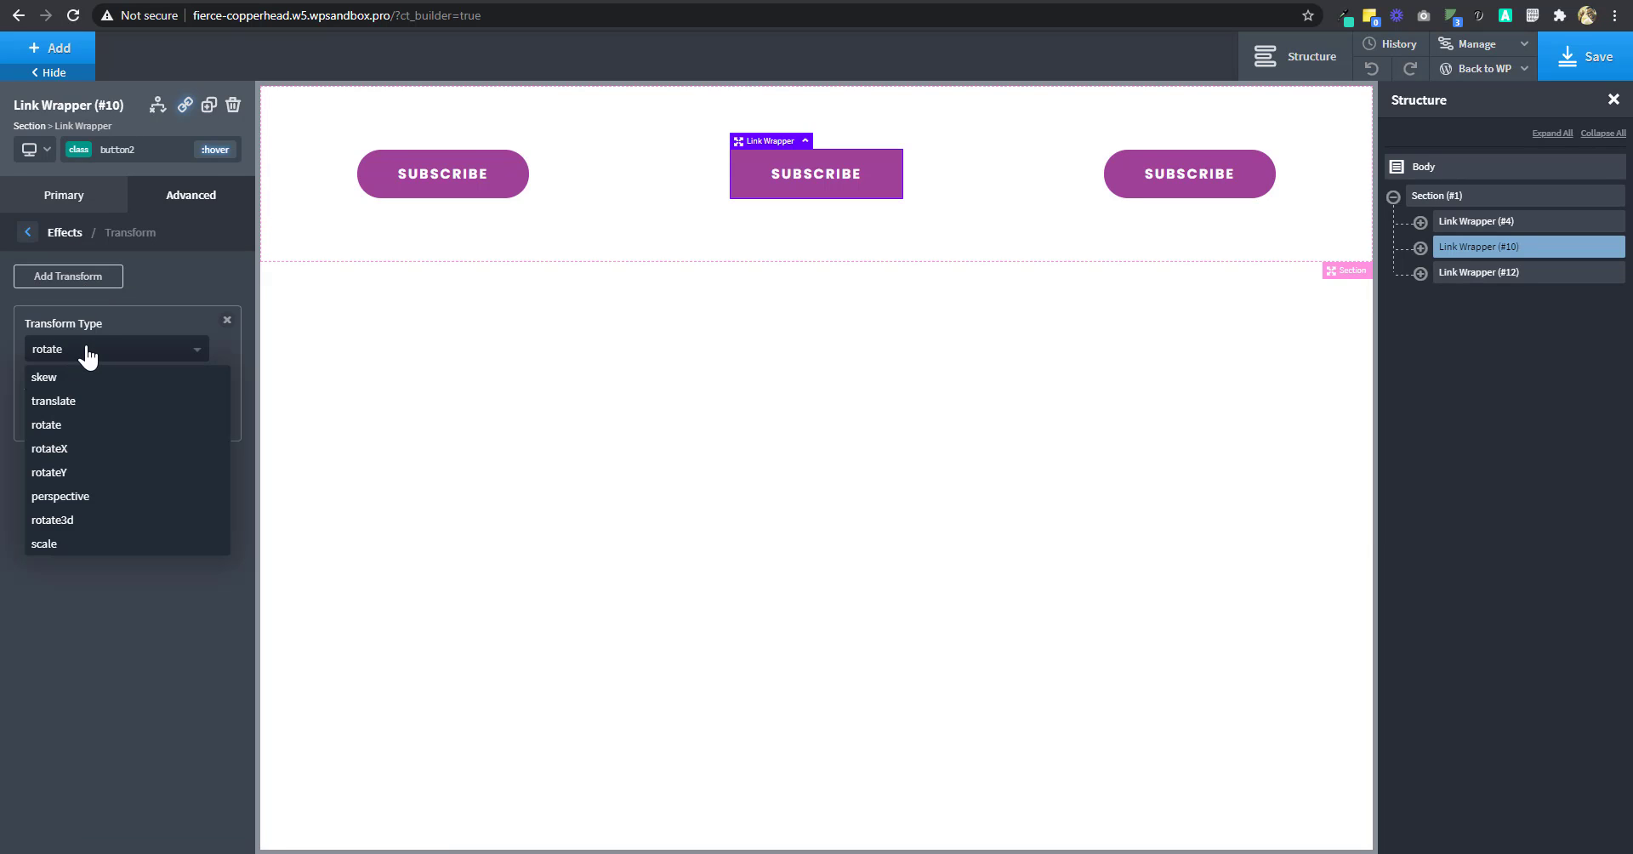
left_click(63, 402)
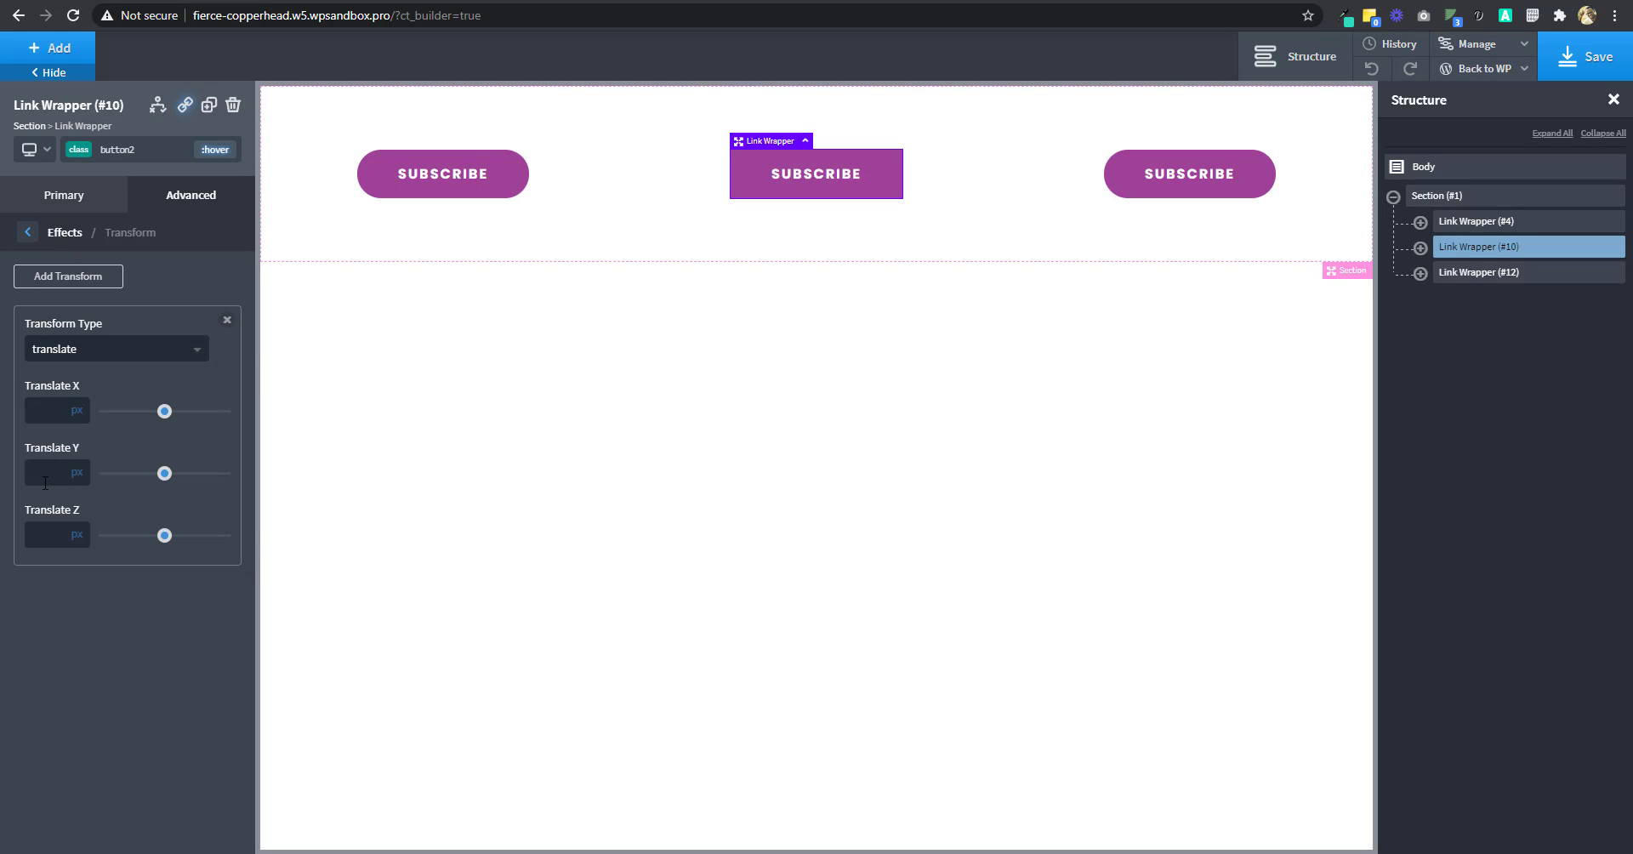
Set the hover transform's Translate Y to -5 px and return the button2 class to its original state
left_click(45, 473)
type("10")
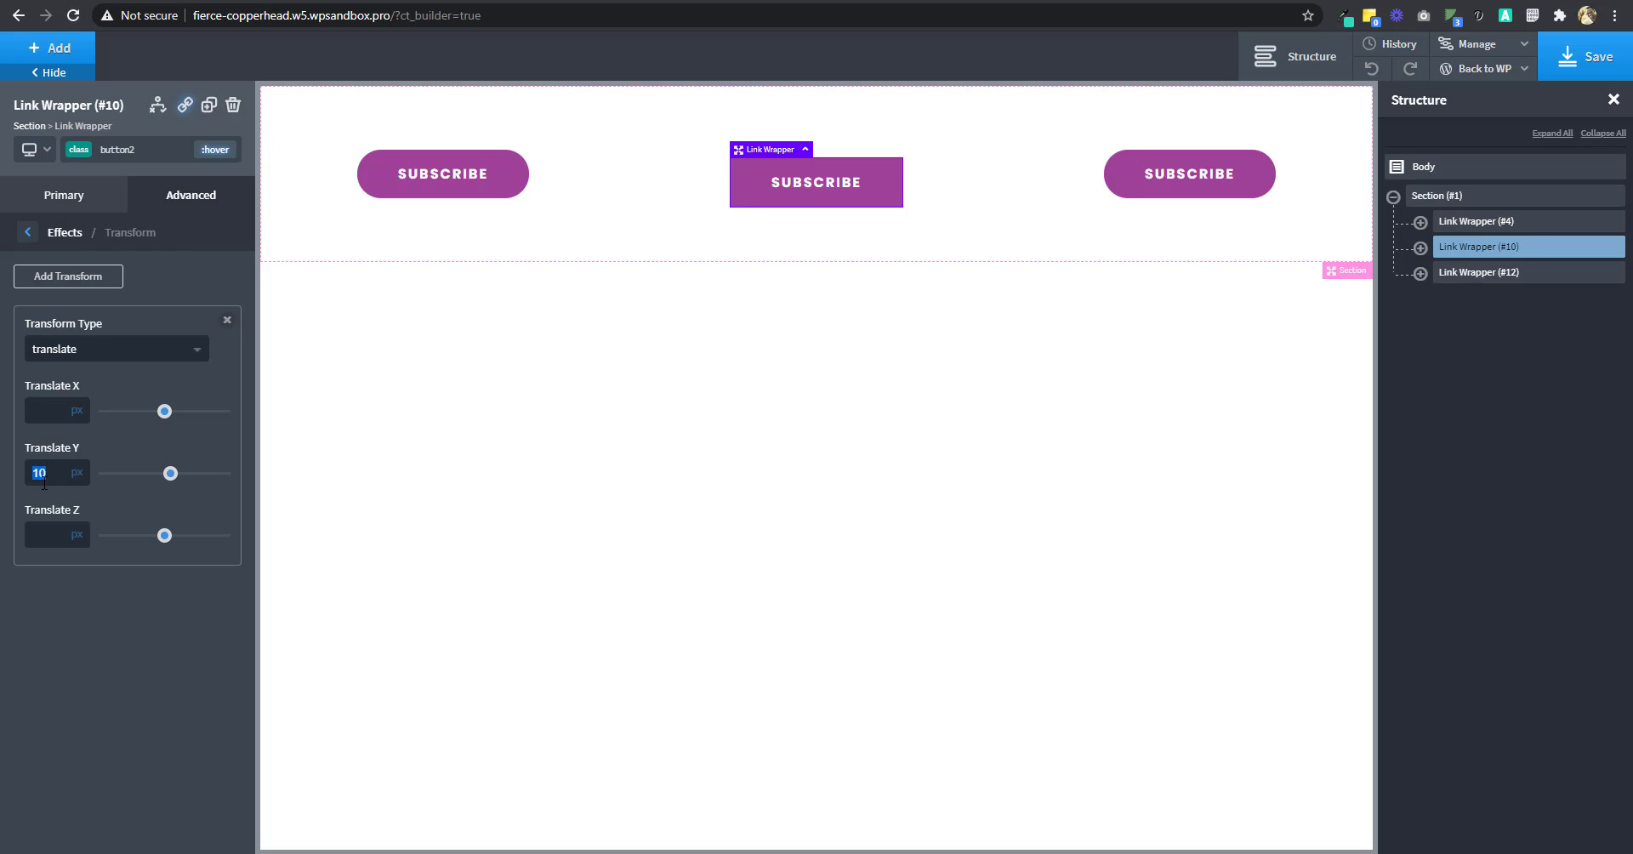
type("-5")
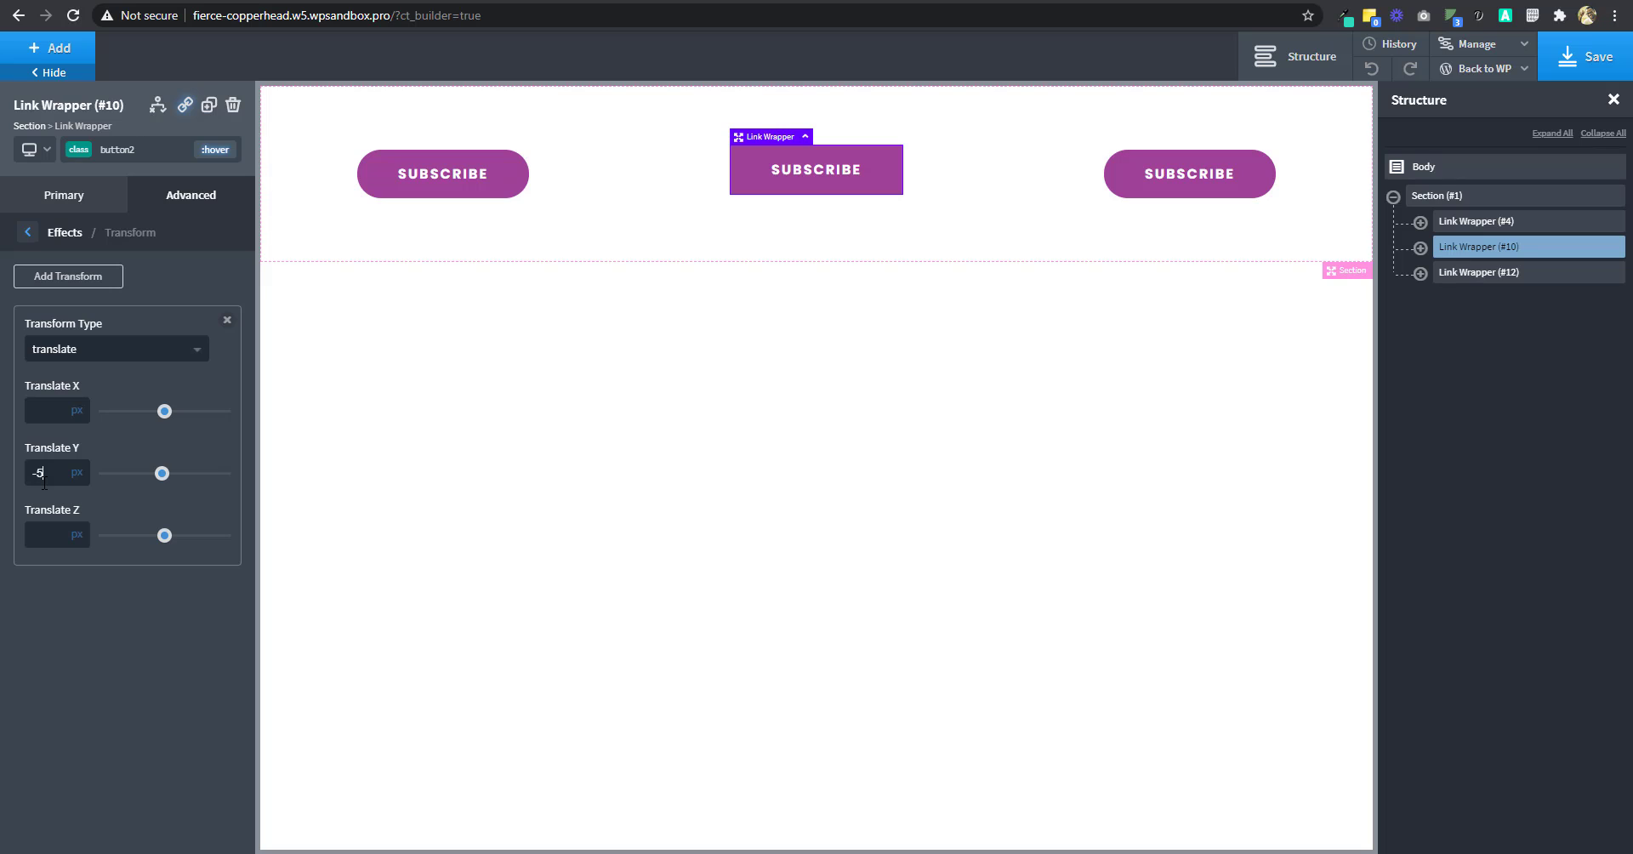
left_click(215, 152)
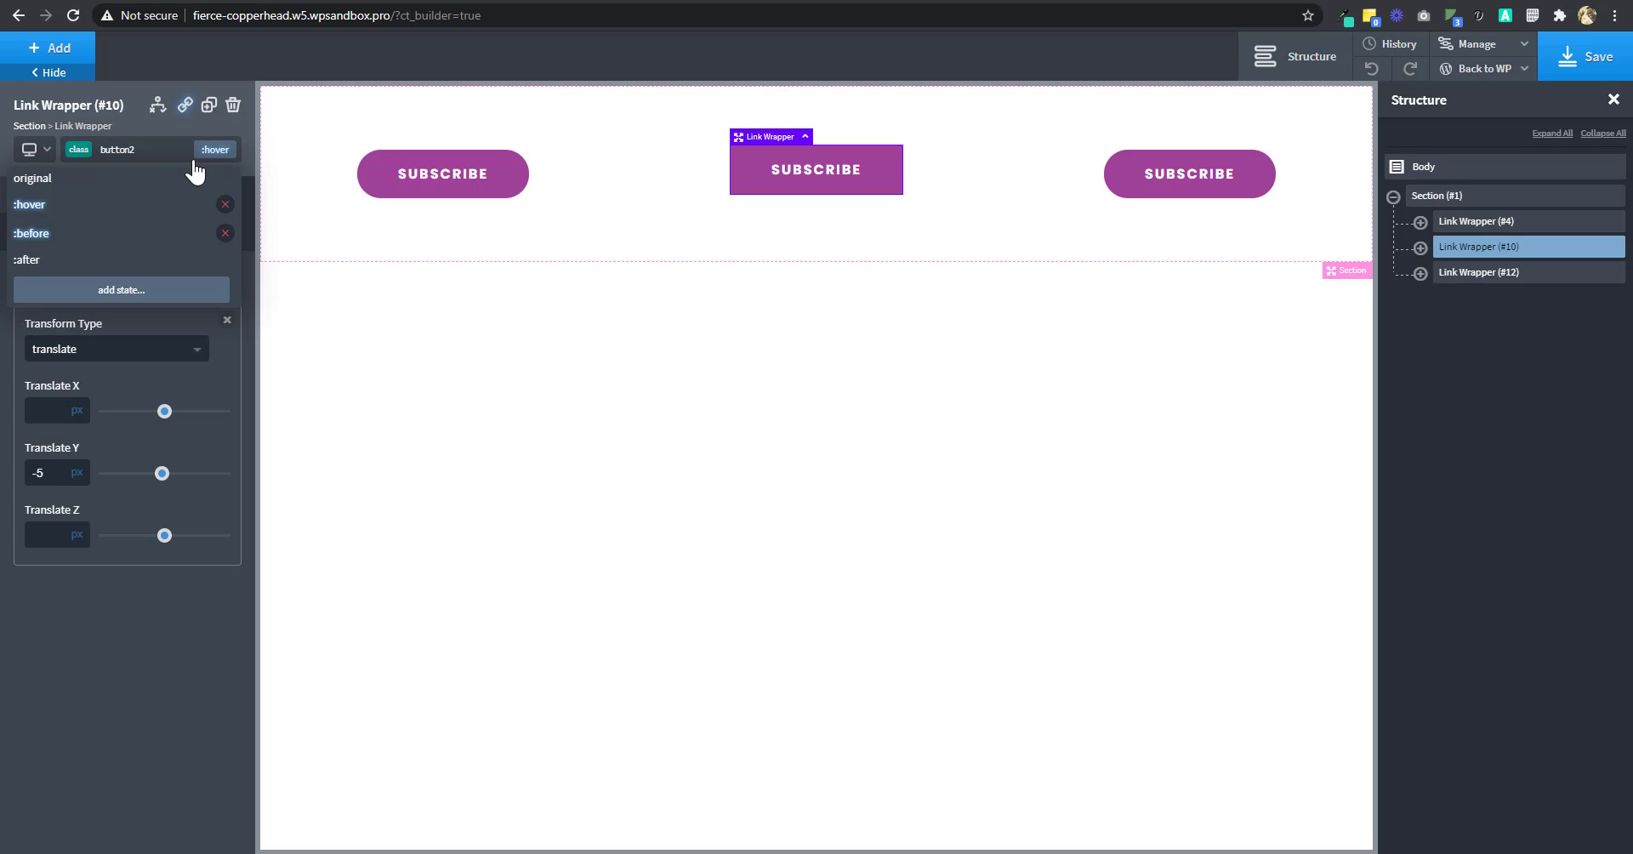
left_click(154, 189)
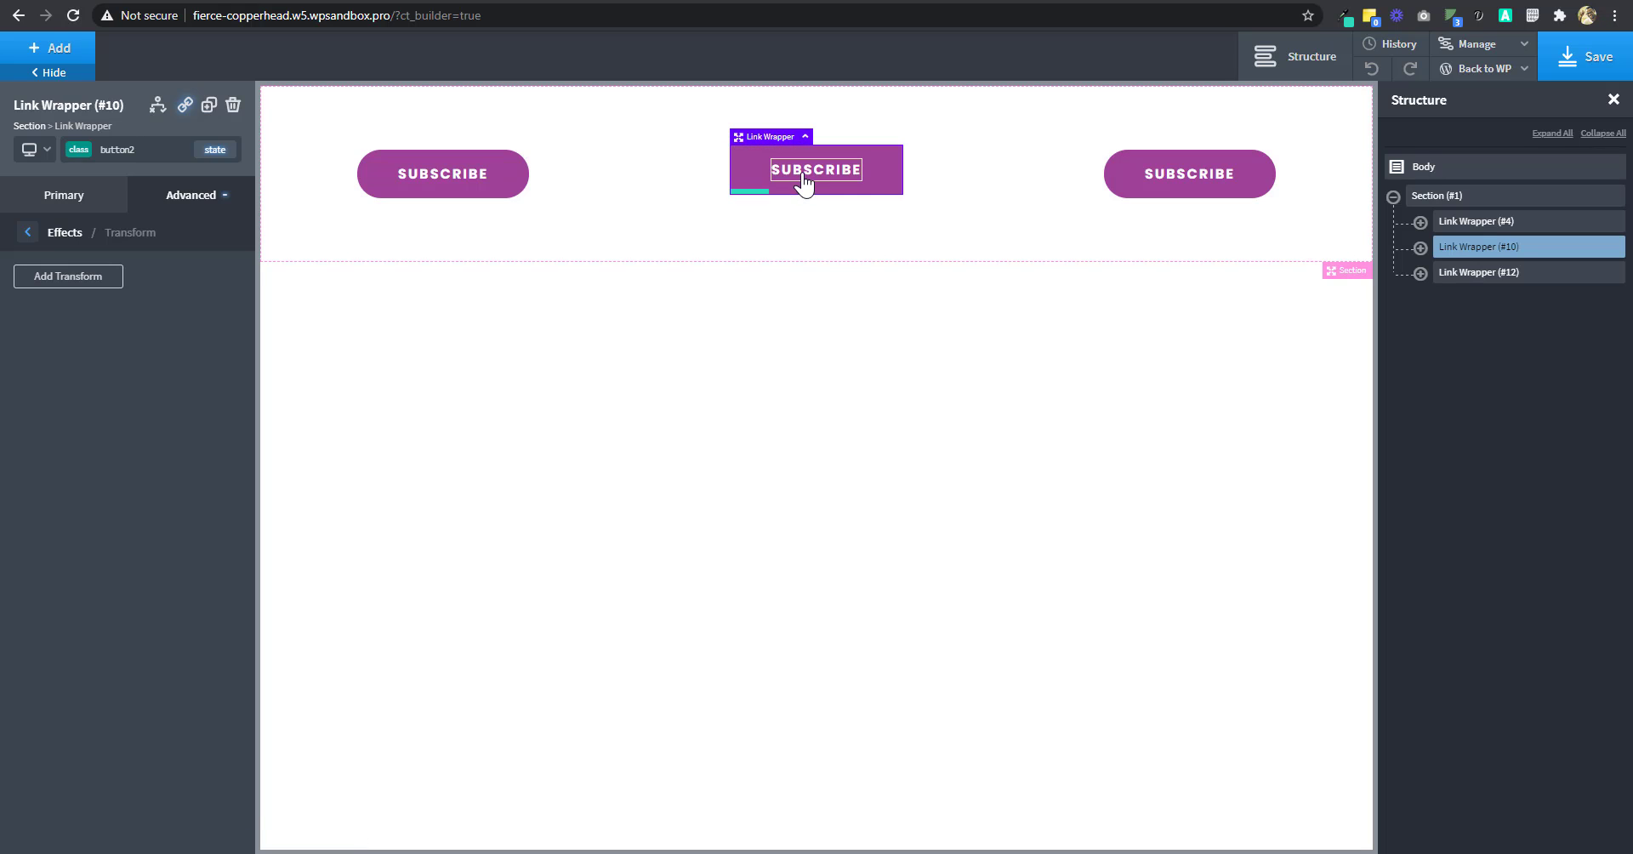
Set the transition duration of the button2 class in its original state to 0.6 sec
left_click(181, 200)
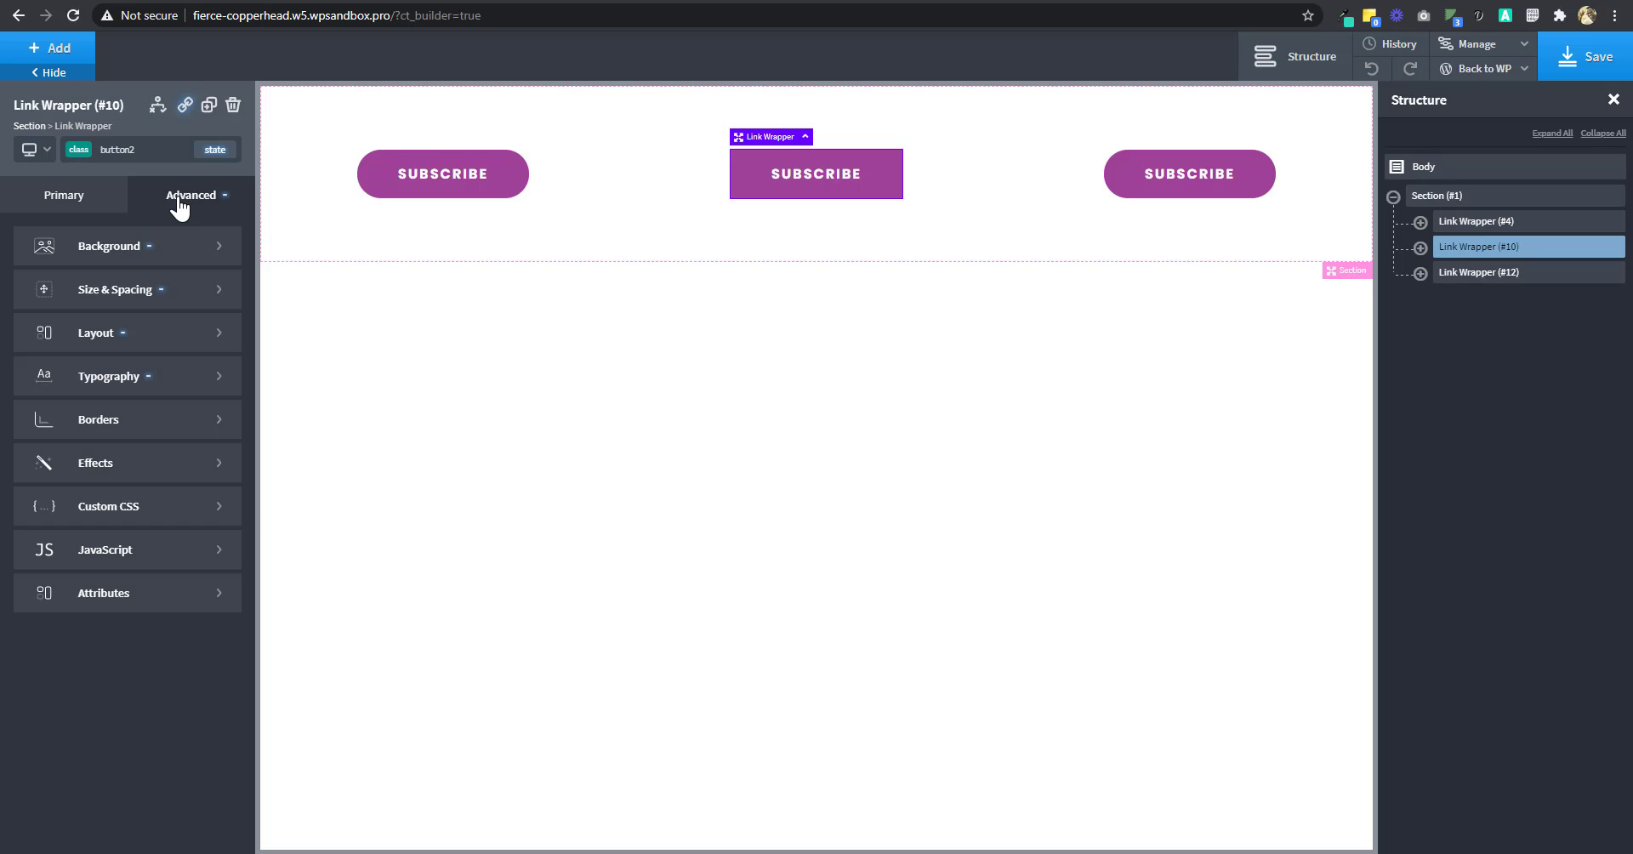
left_click(215, 151)
left_click(104, 184)
left_click(127, 466)
left_click(137, 375)
left_click_drag(166, 298, 180, 298)
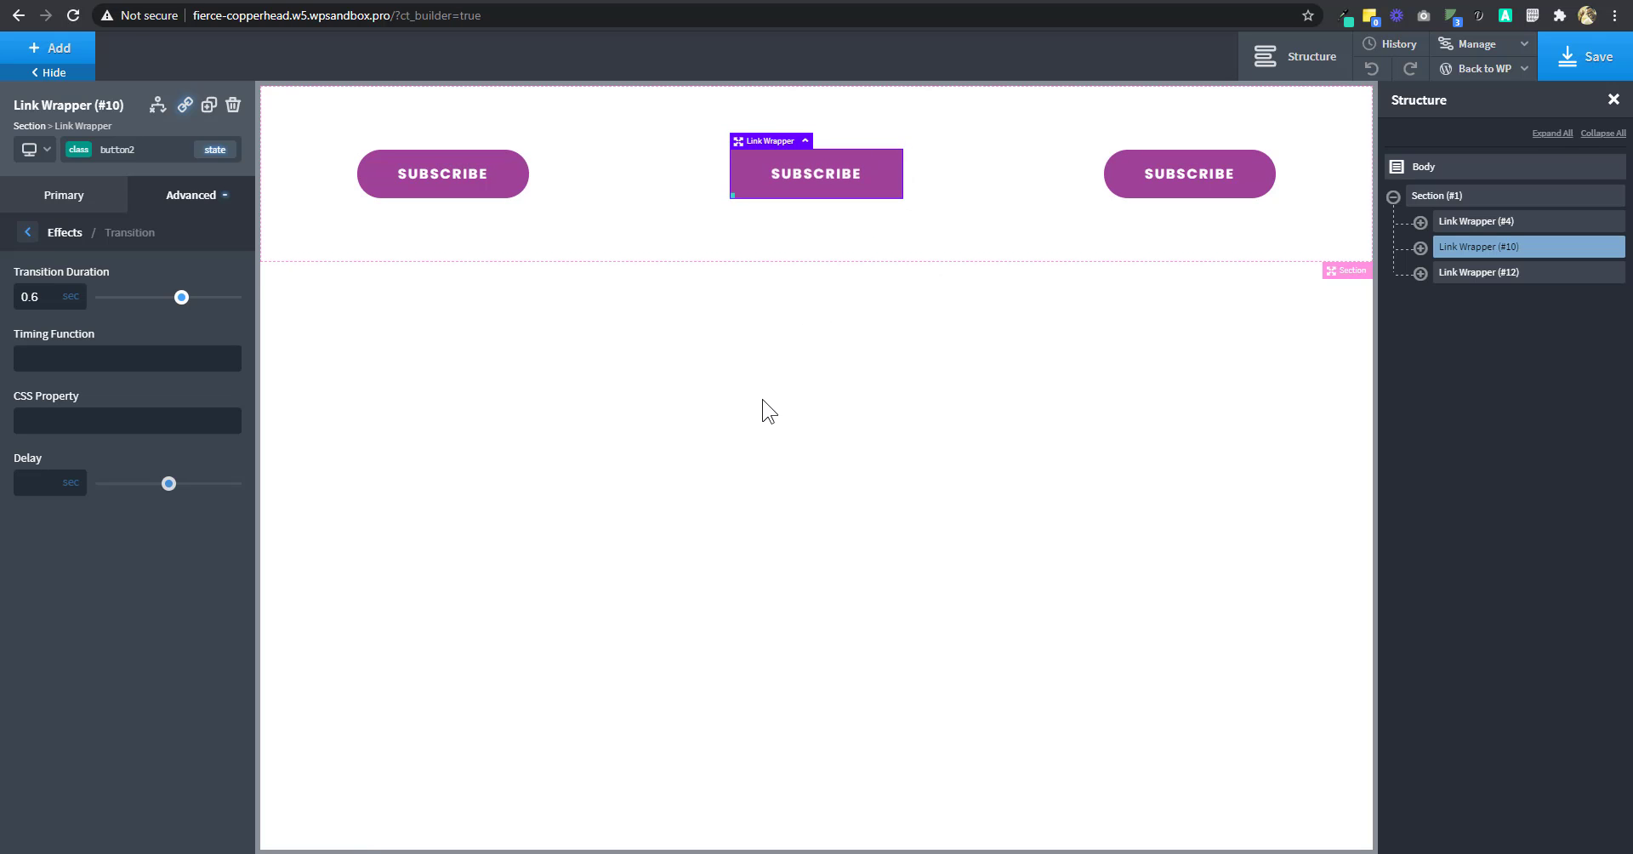
left_click(189, 209)
left_click(157, 472)
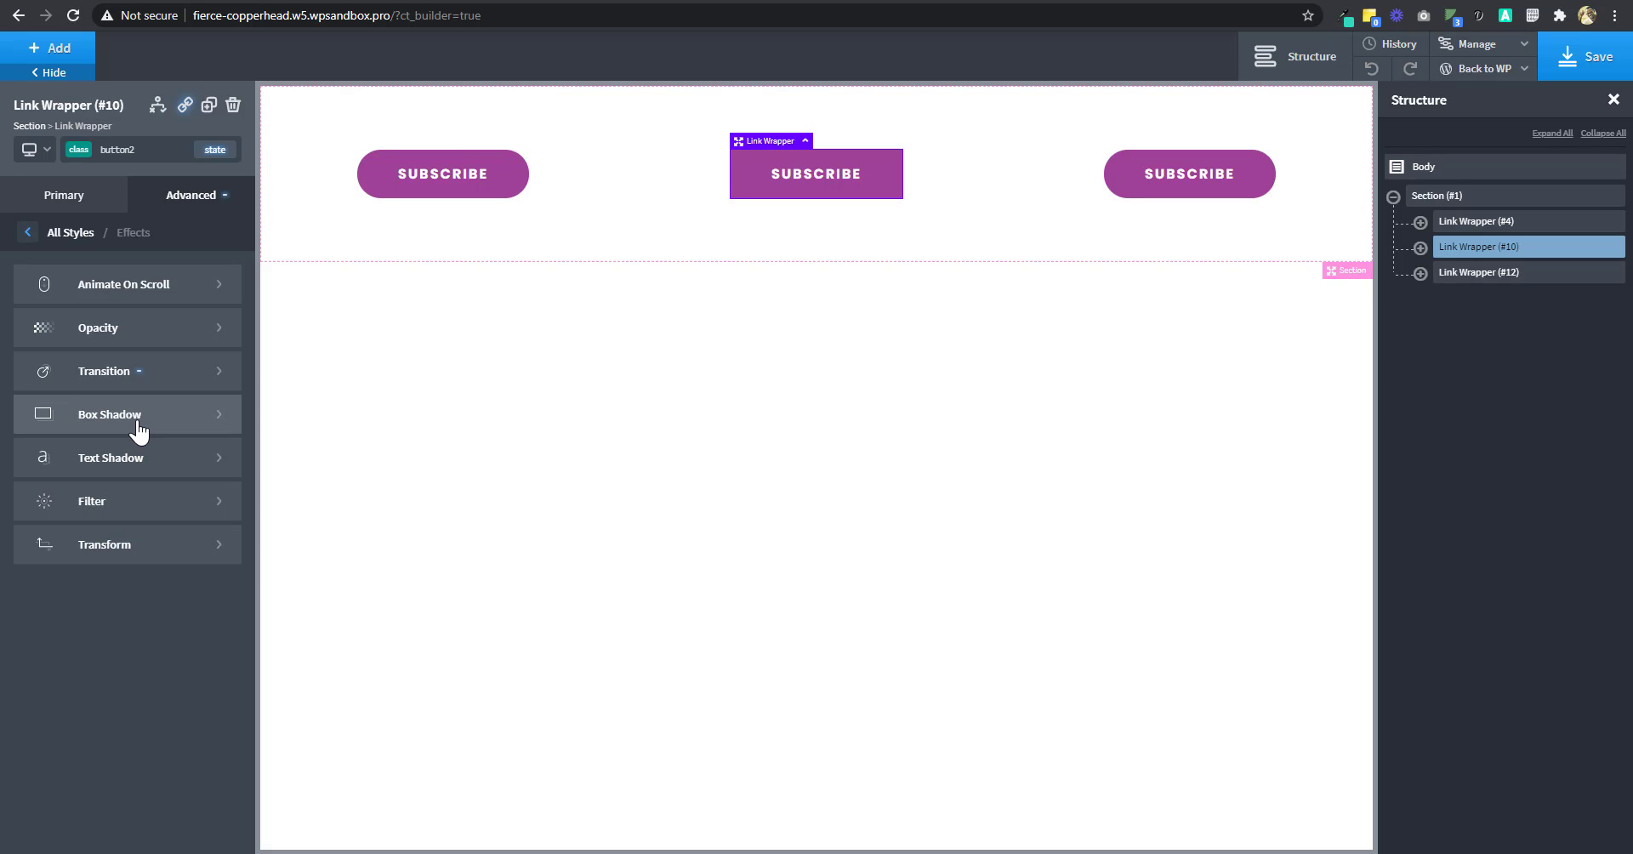
left_click(82, 241)
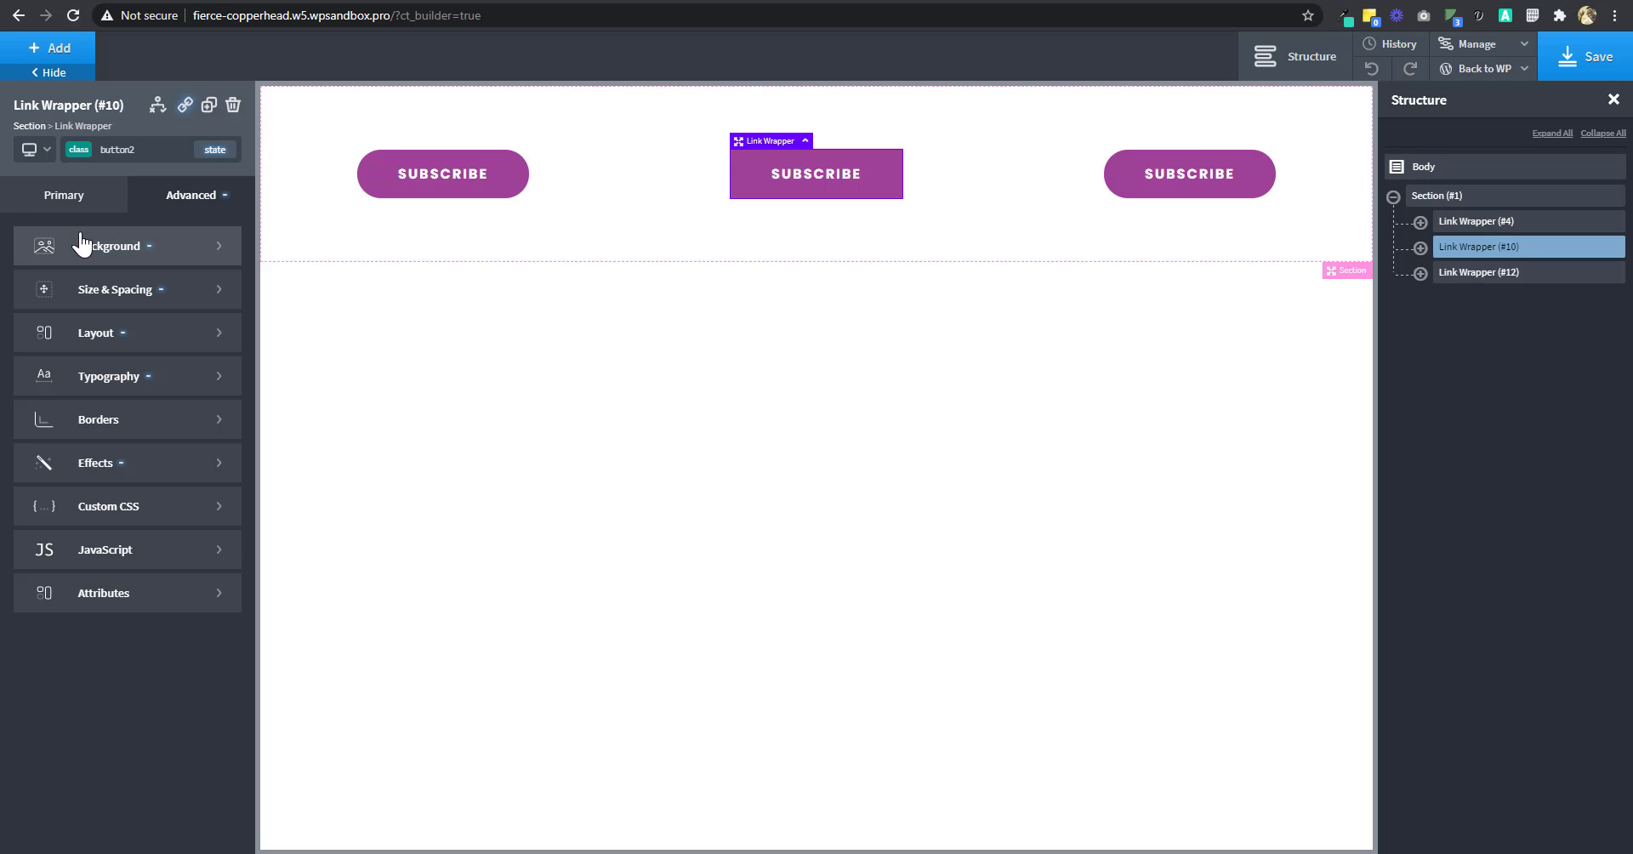
Switch to the brumm.af shadow generator, set 8 shadow layers with 0.16 final transparency, and copy the box-shadow code
key("ctrl+Tab")
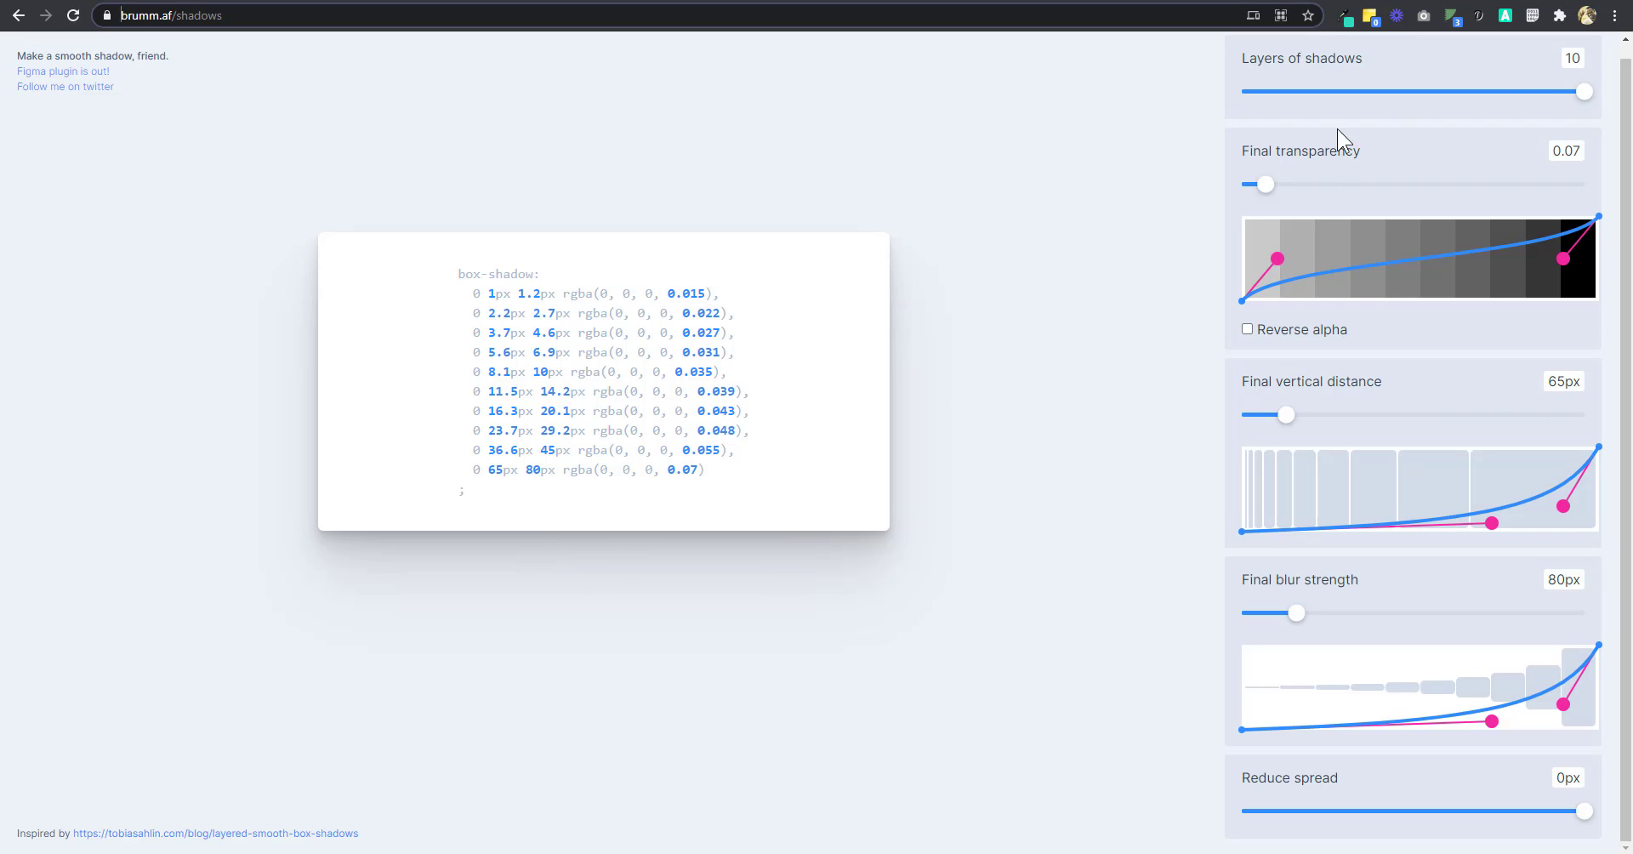
left_click_drag(1584, 91, 1523, 111)
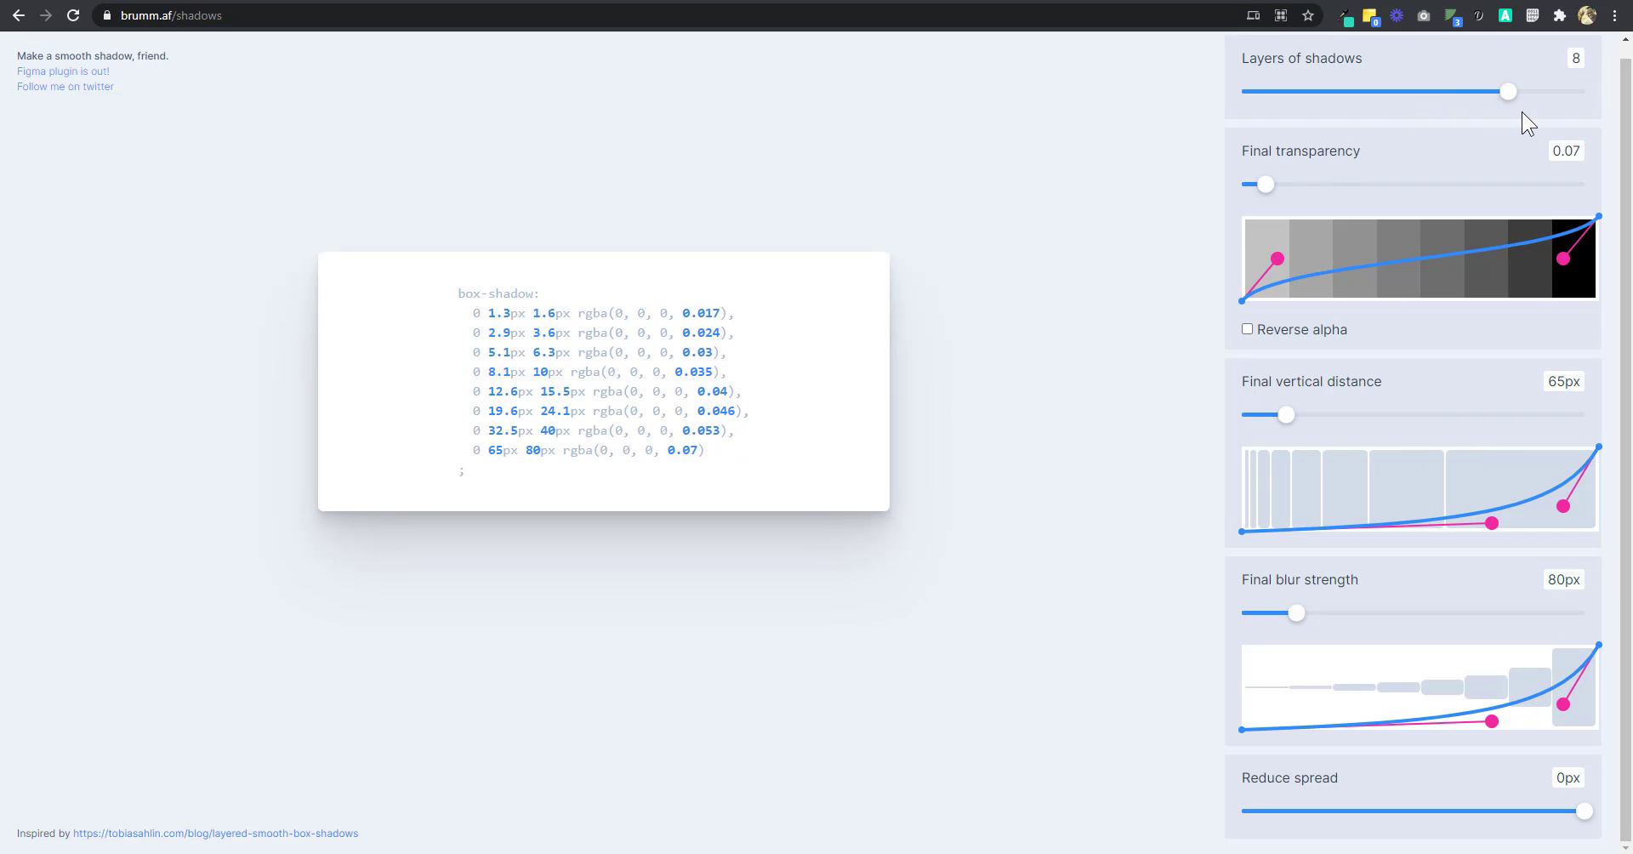
mouse_move(1269, 196)
left_mouse_down()
mouse_move(1414, 186)
mouse_move(1298, 190)
left_mouse_up()
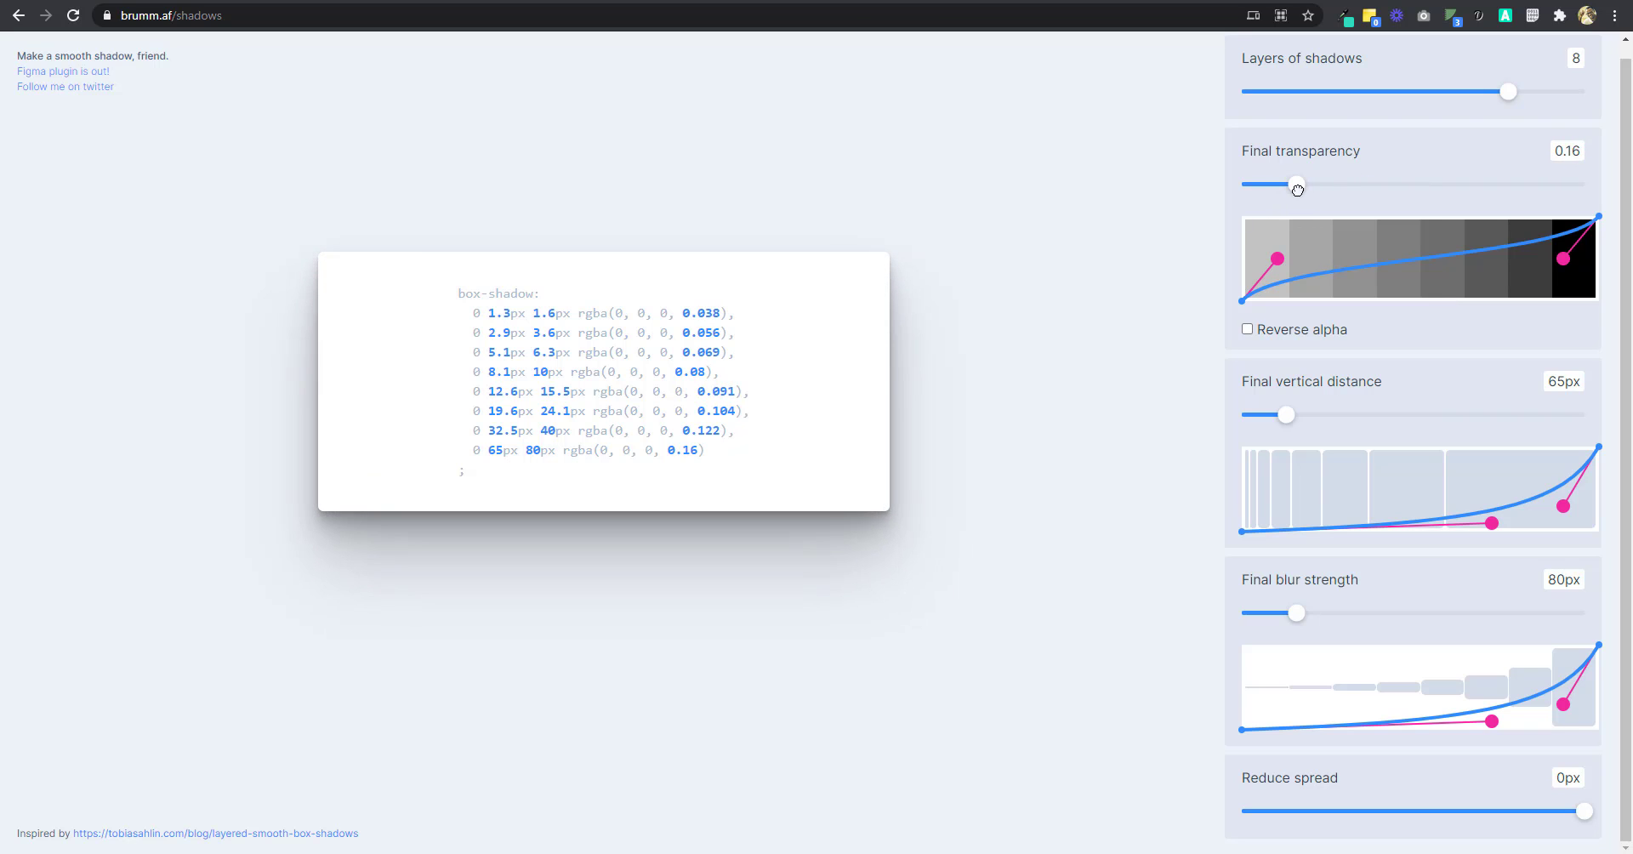
left_click(572, 399)
key("ctrl+c")
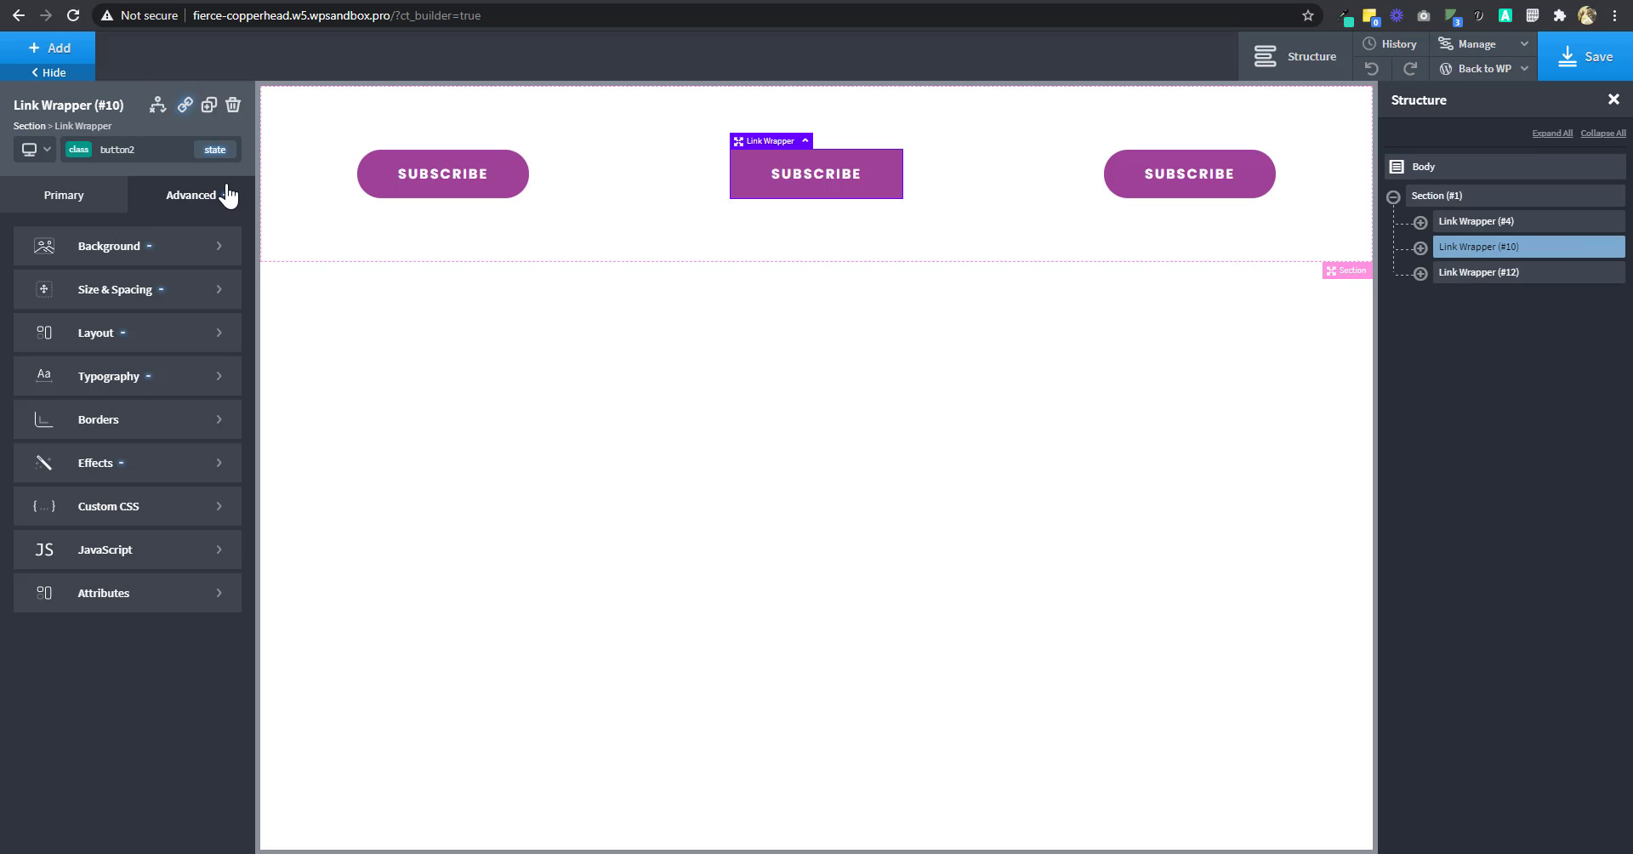
Paste the copied box-shadow code as custom CSS on the button2 :hover state in Oxygen and save the page
left_click(219, 151)
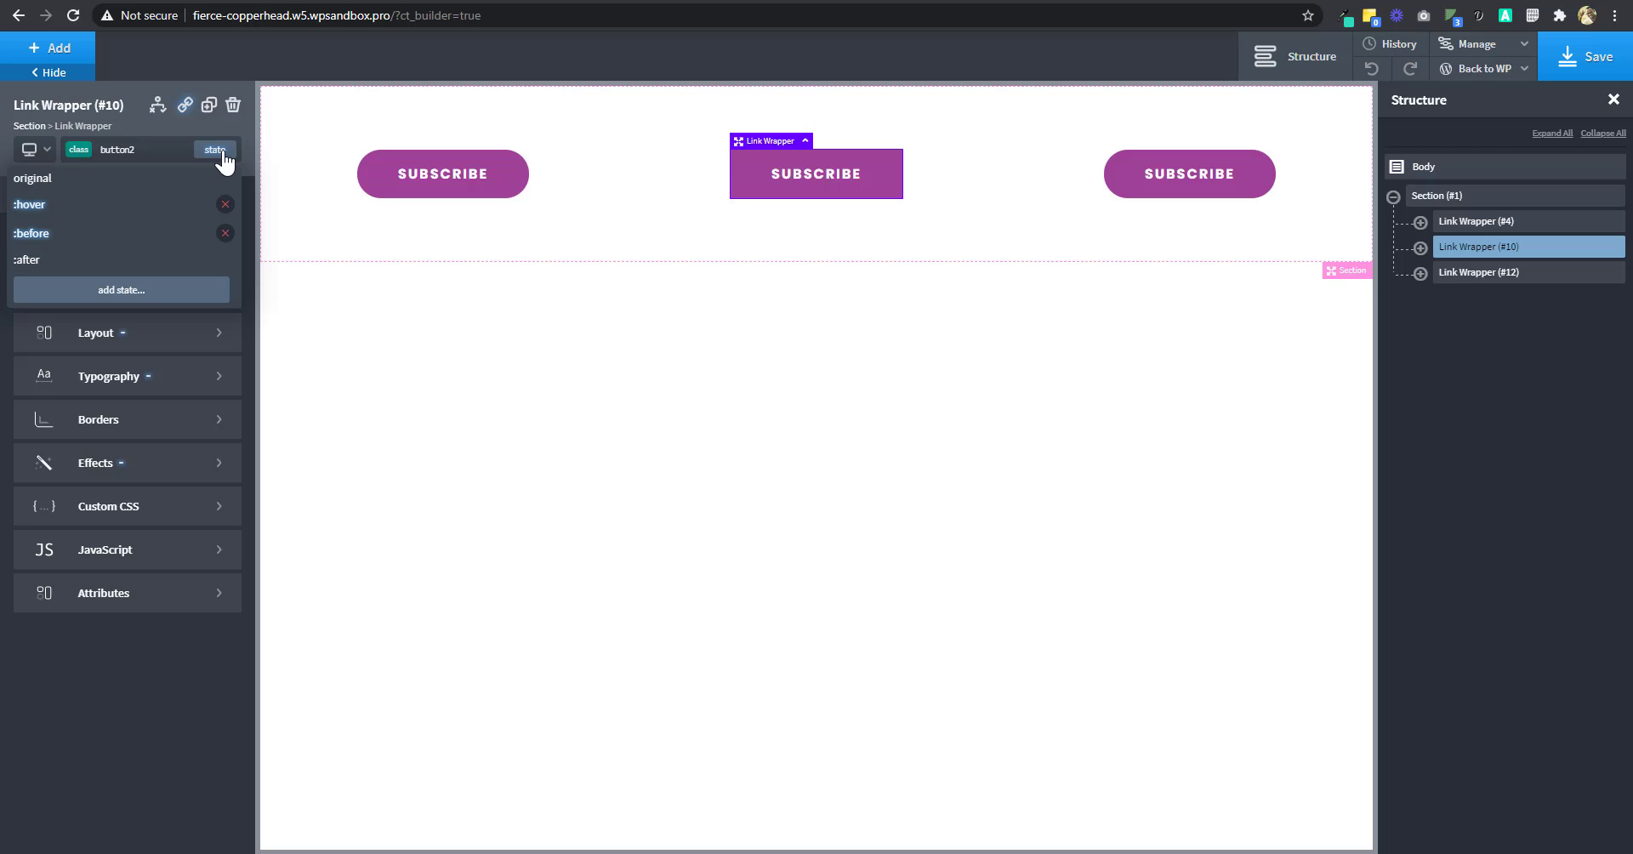
left_click(111, 207)
left_click(127, 507)
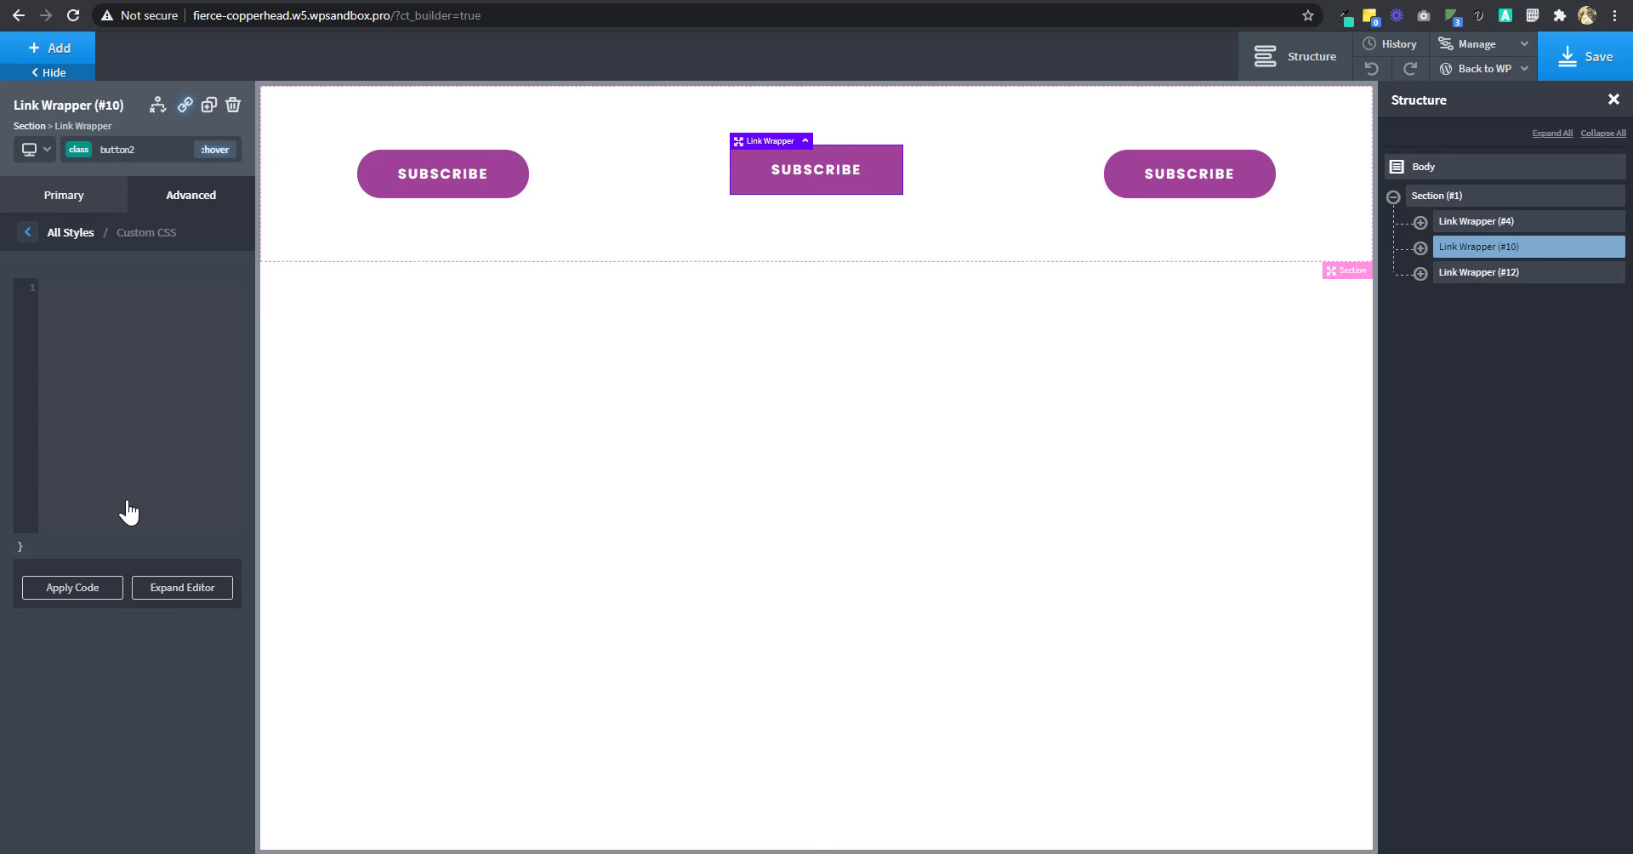
key("ctrl+v")
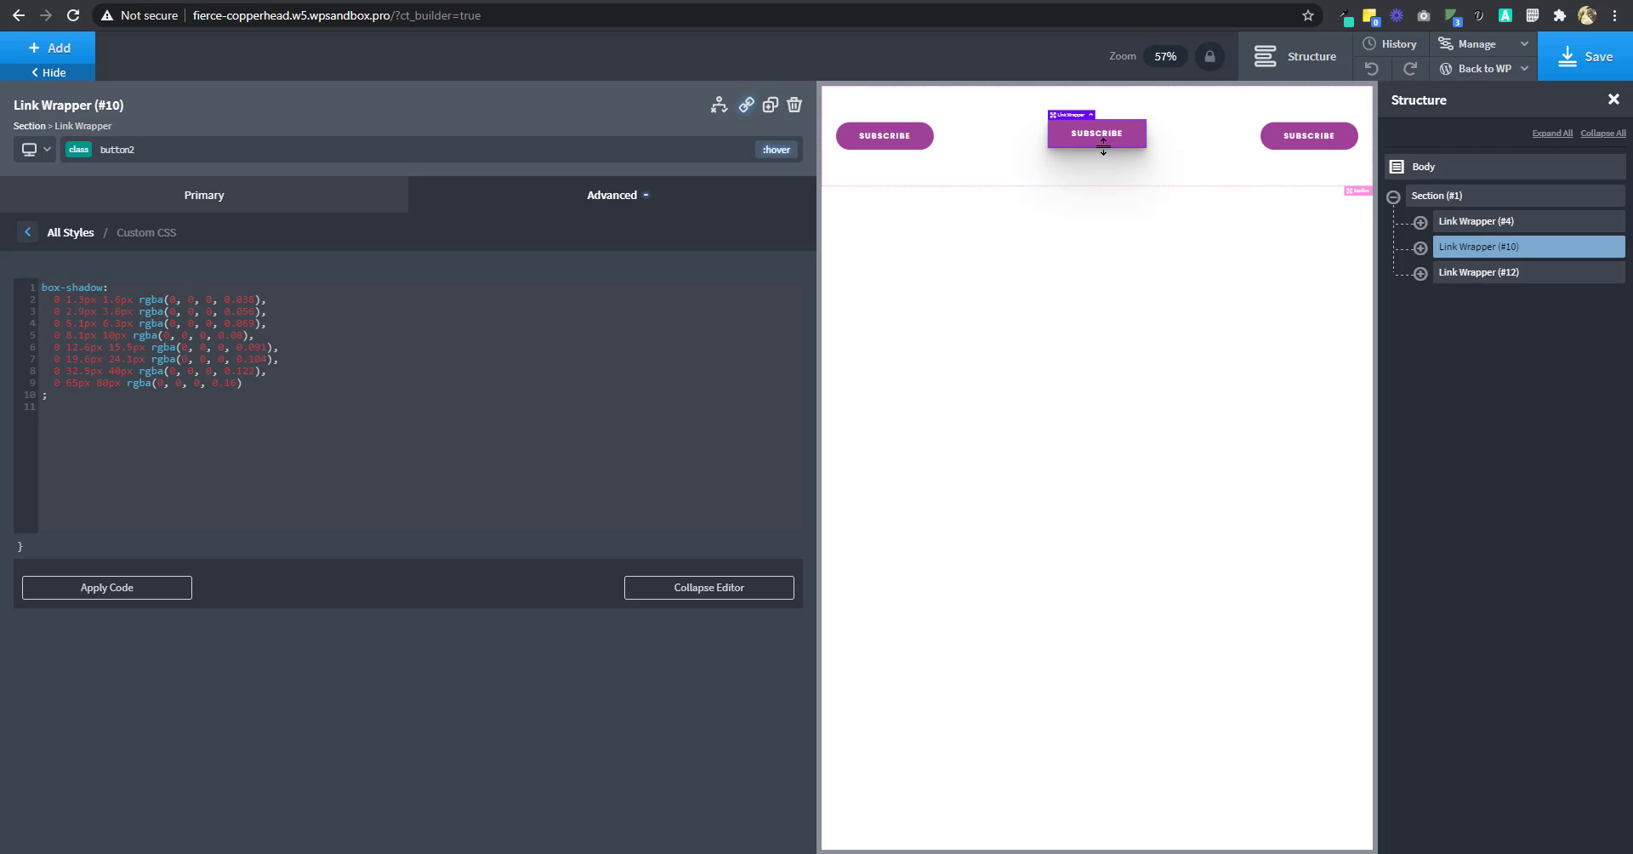
left_click(678, 589)
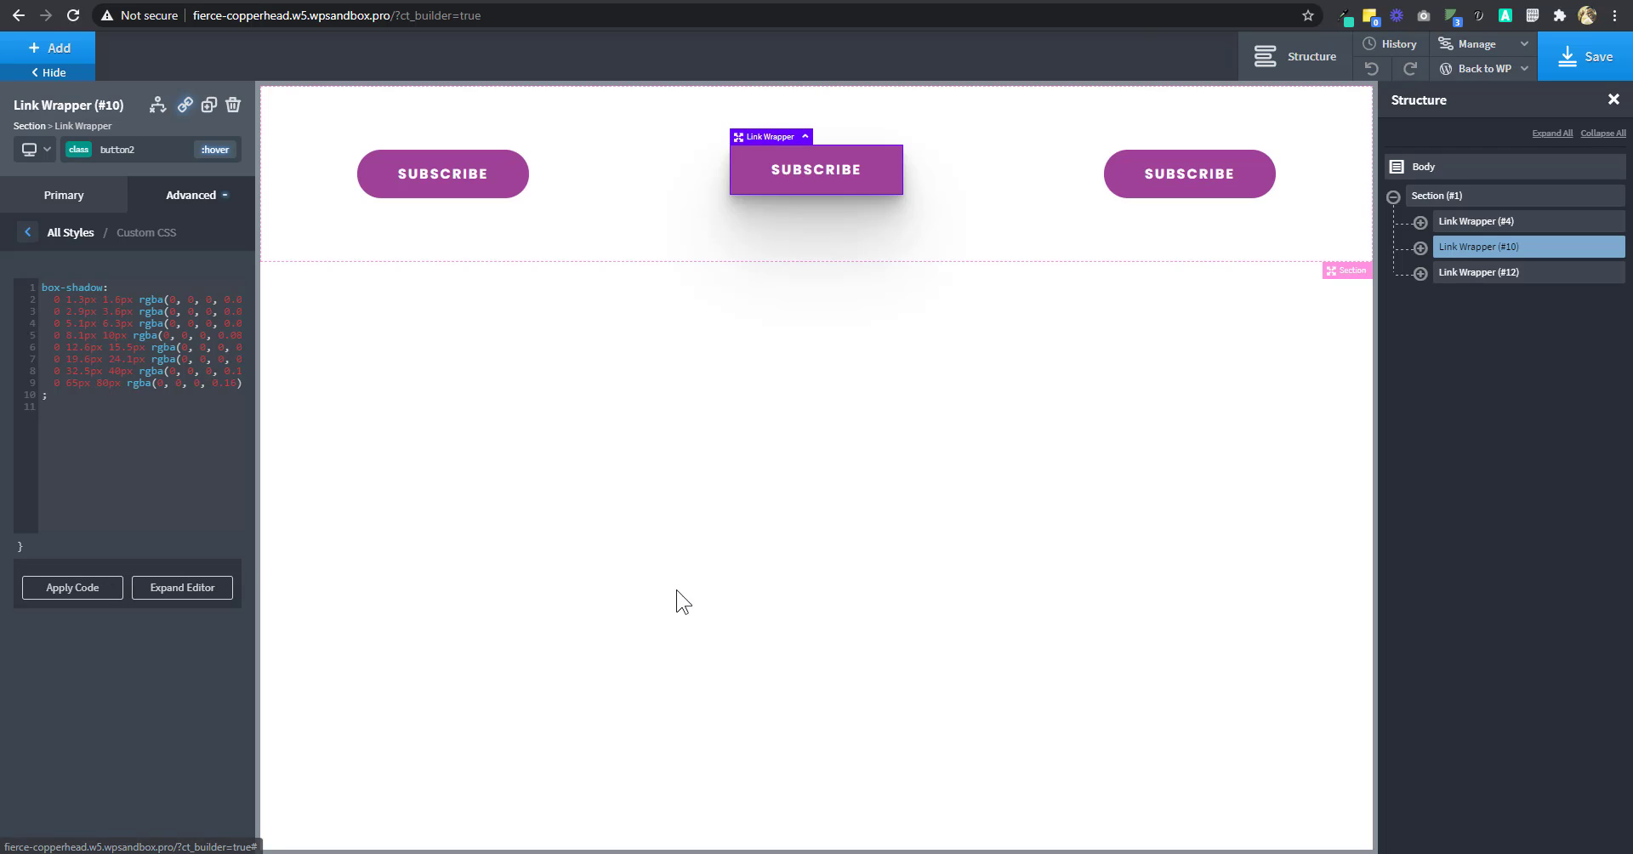
left_click(214, 151)
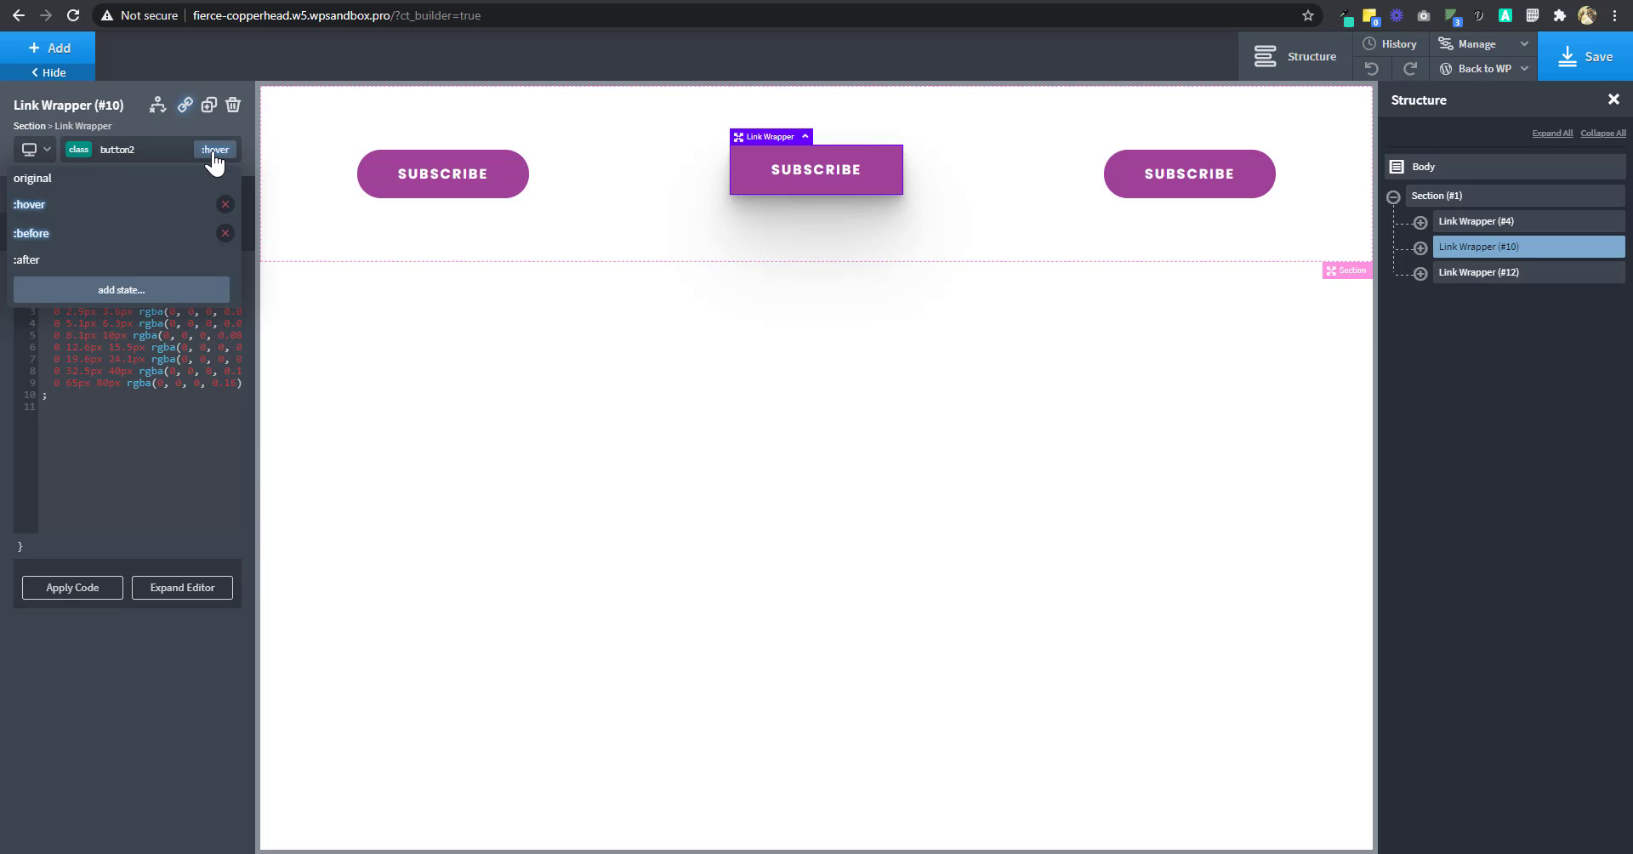
left_click(144, 181)
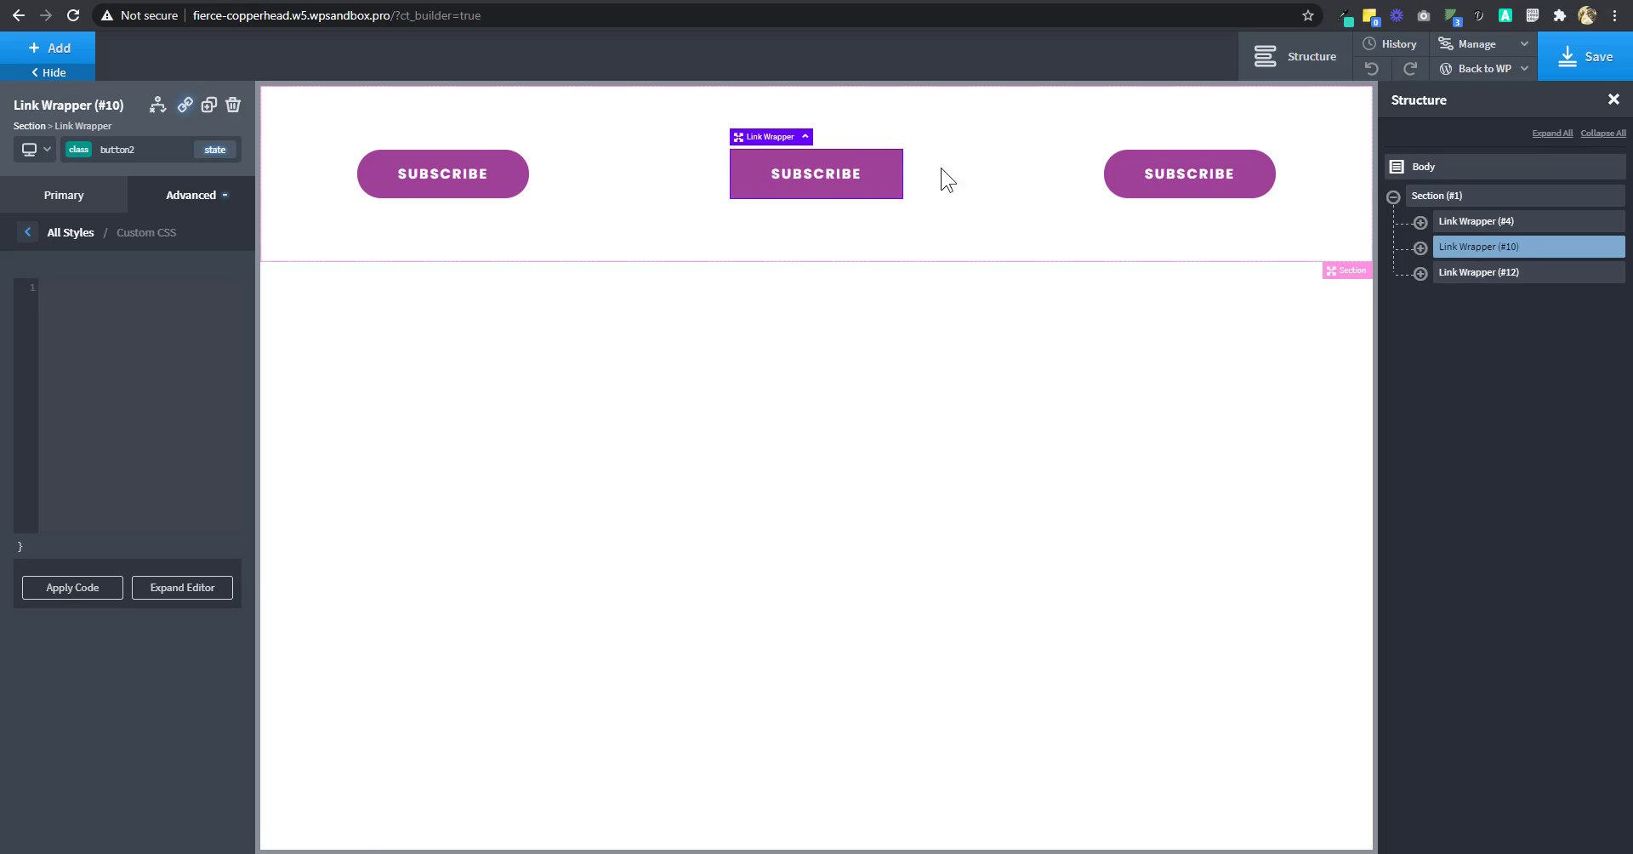
left_click(1580, 64)
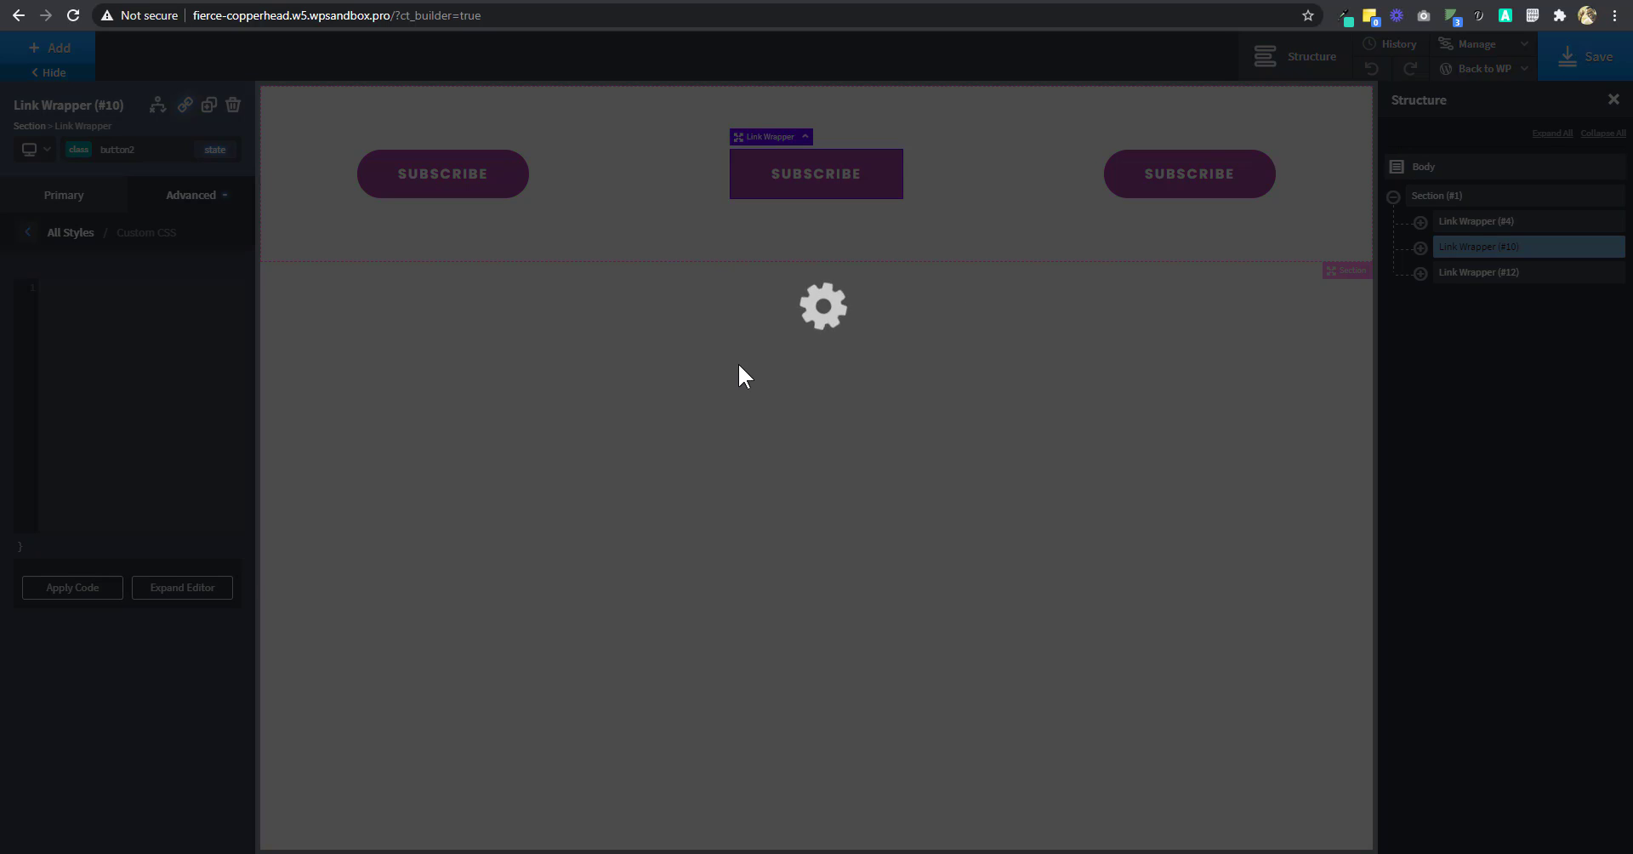
key("alt+Left")
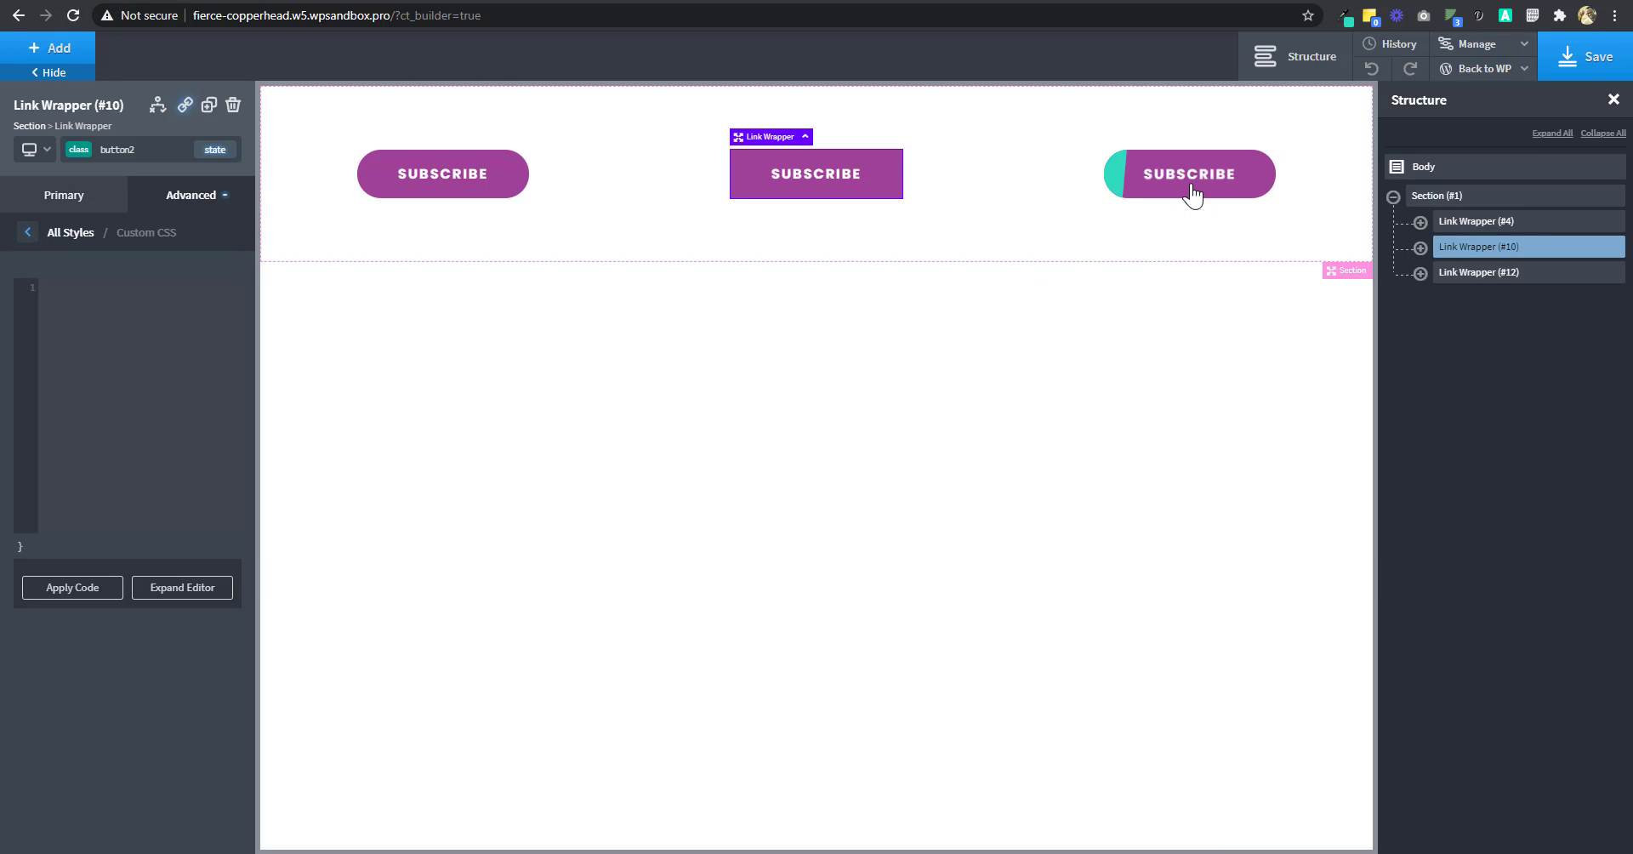
Add a new class named button3 to the third SUBSCRIBE link wrapper
left_click(1266, 185)
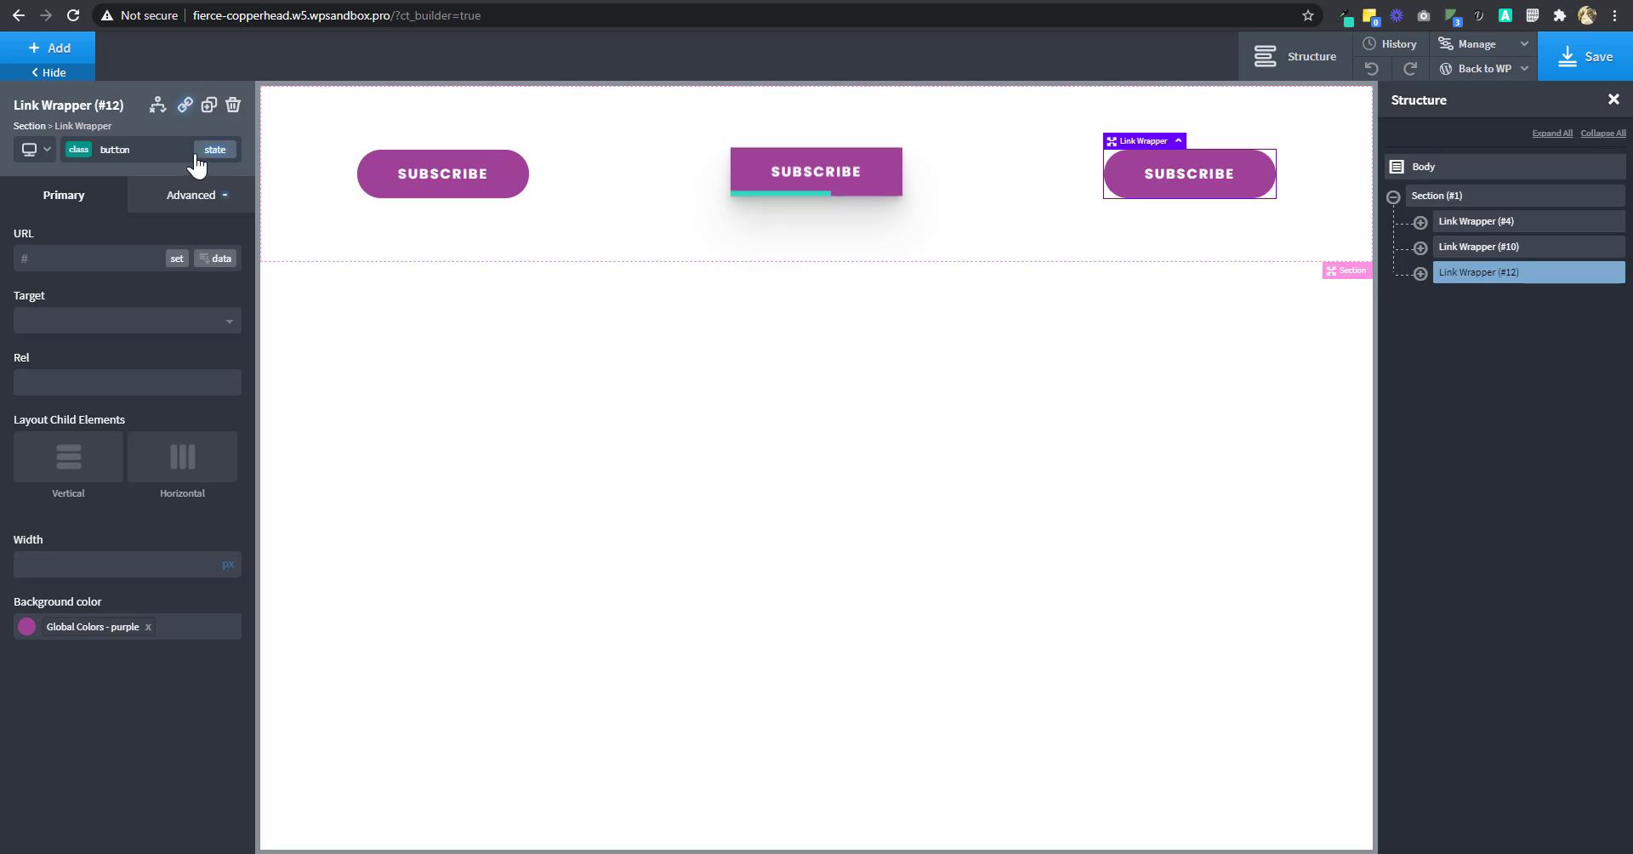
left_click(168, 151)
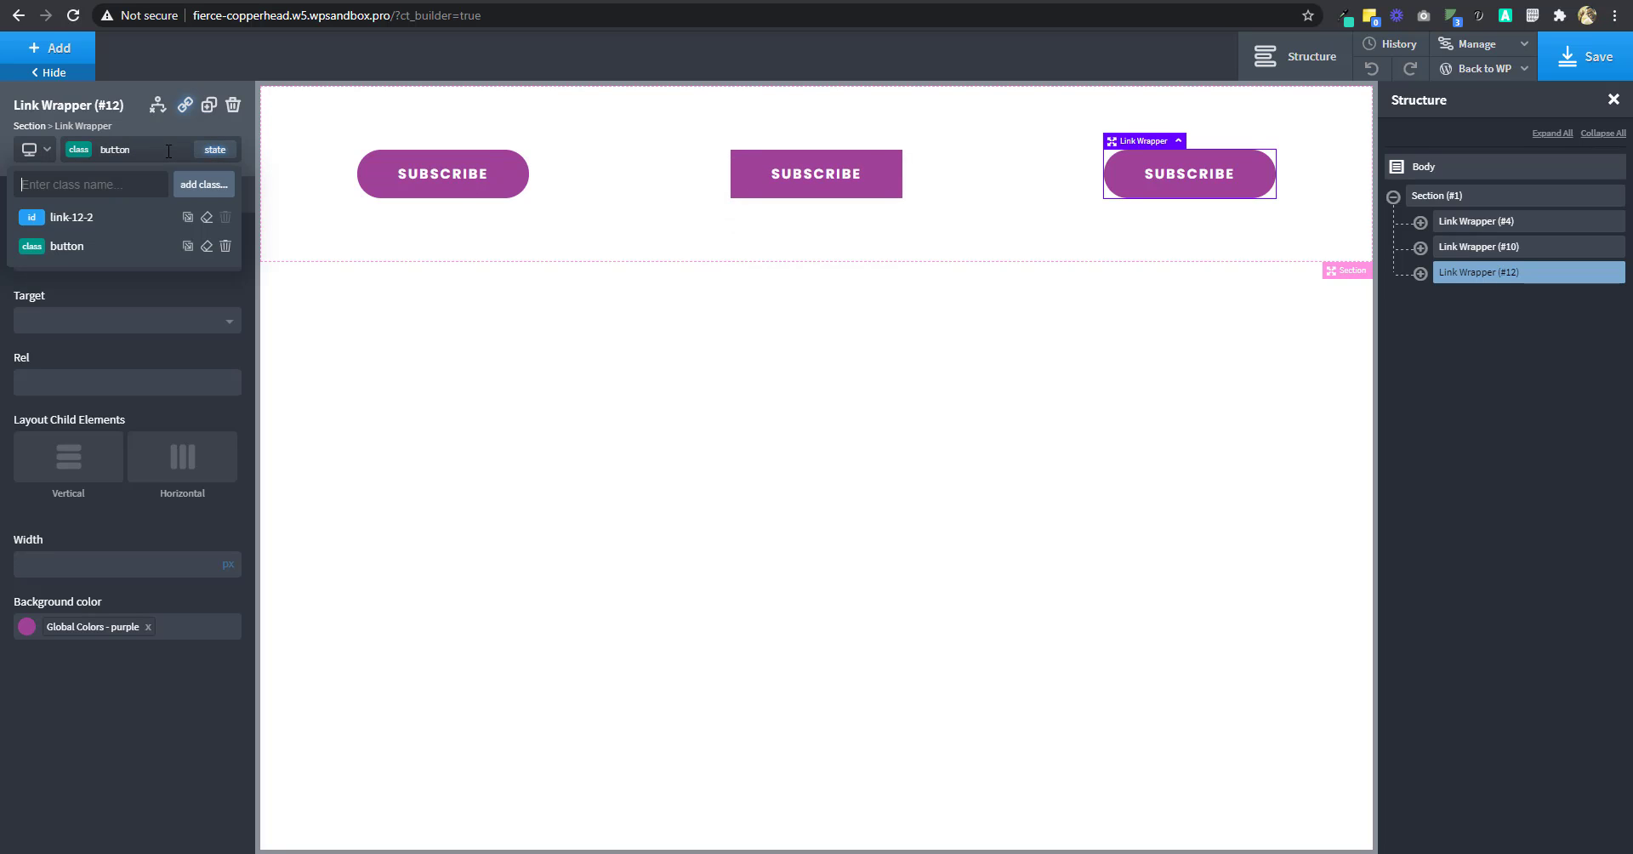
type("u")
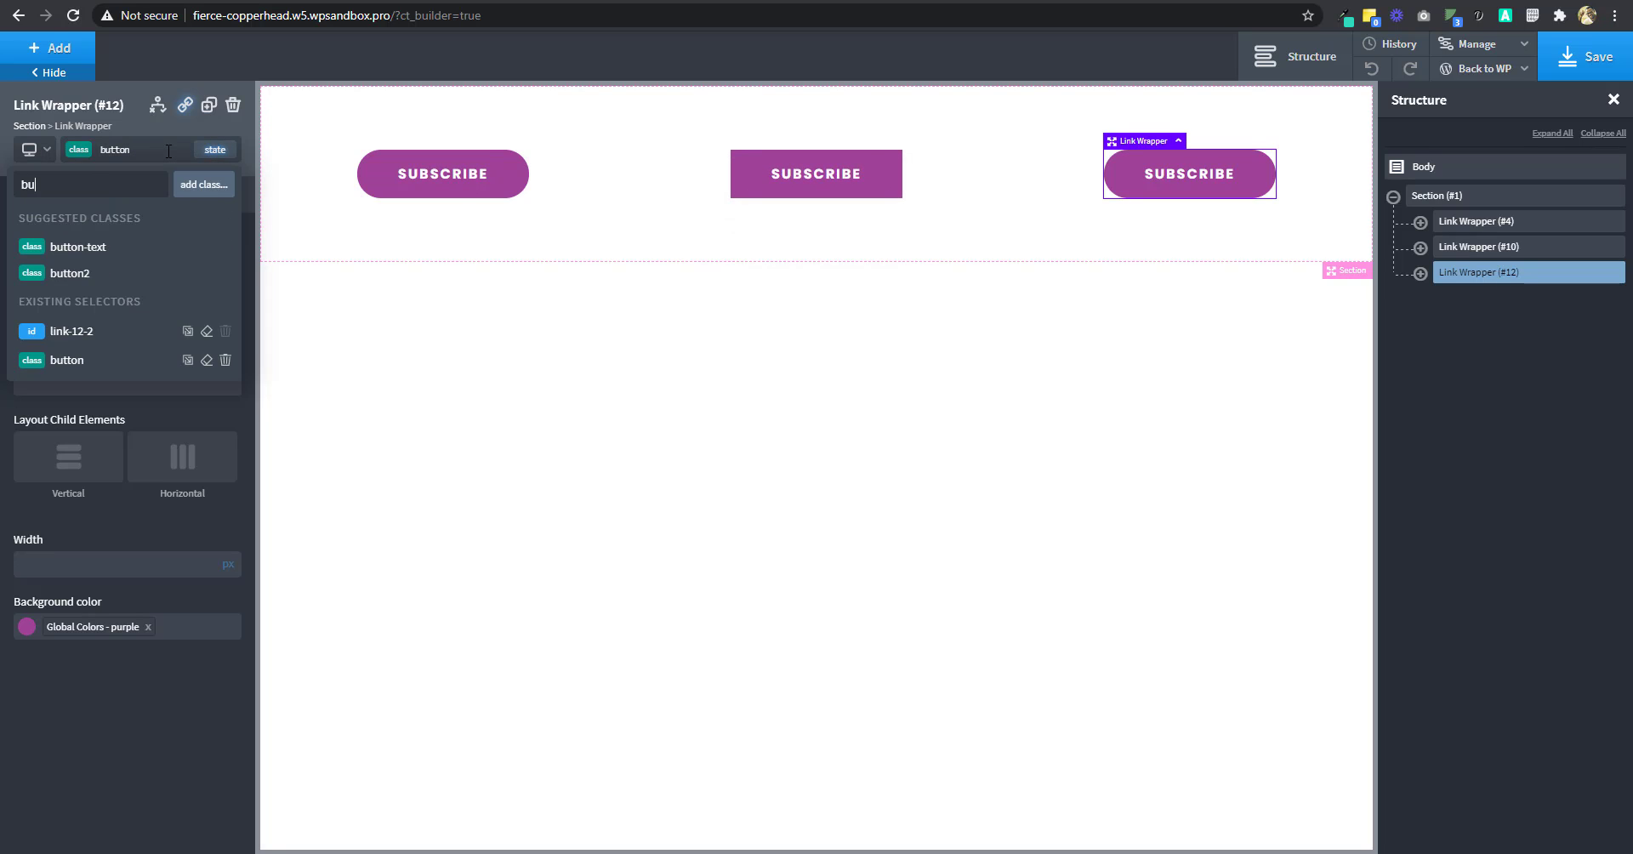
type("tton3")
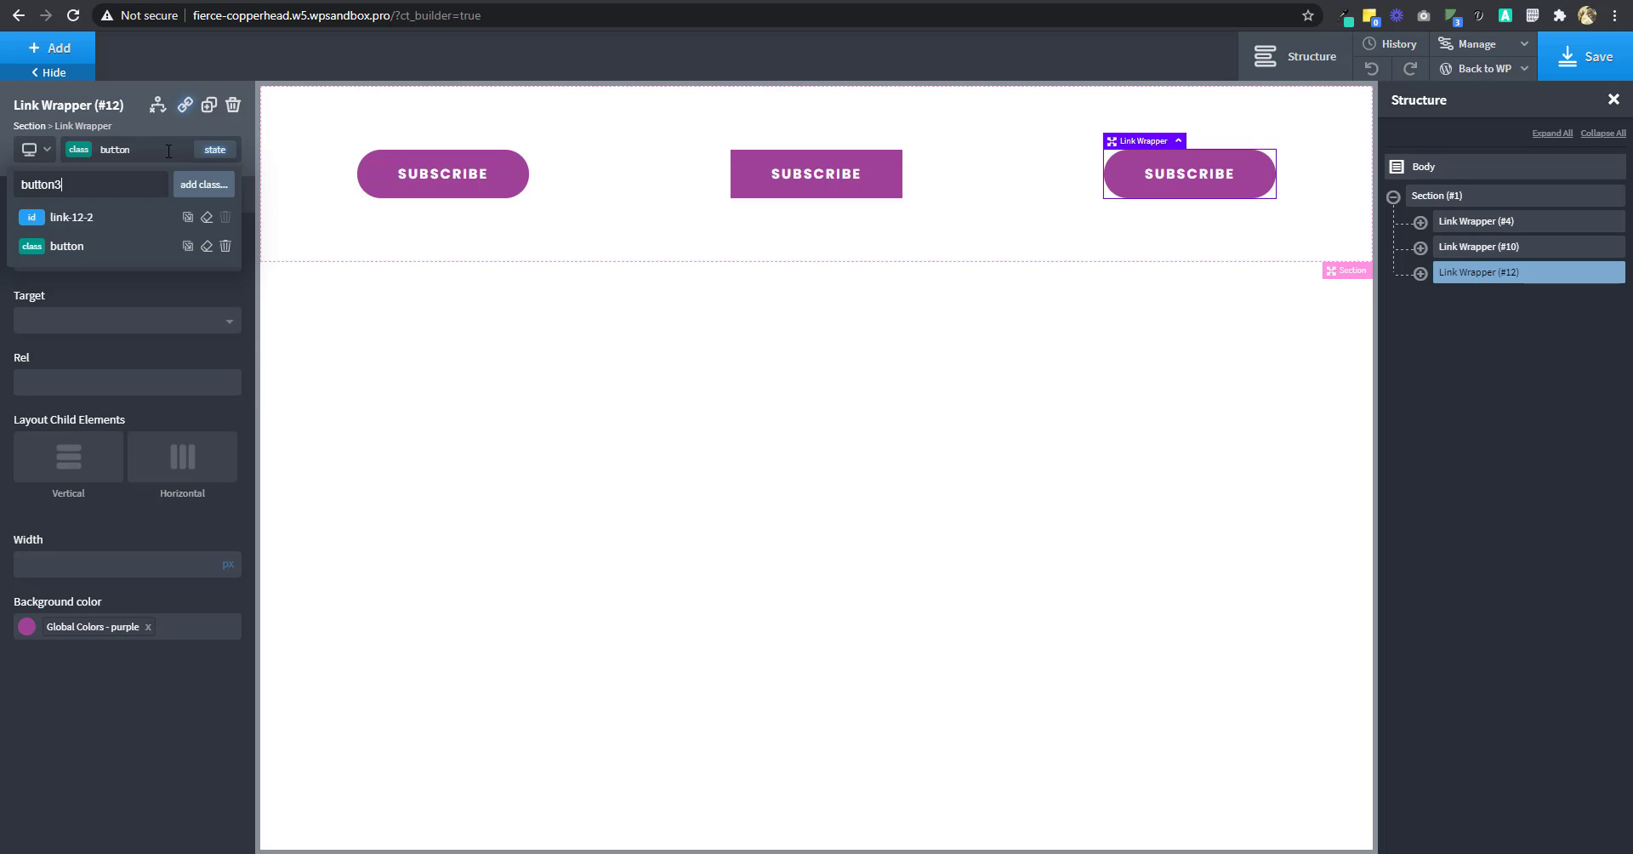
key("Return")
Copy the button class styles to the button3 class on the third link wrapper
left_click(164, 151)
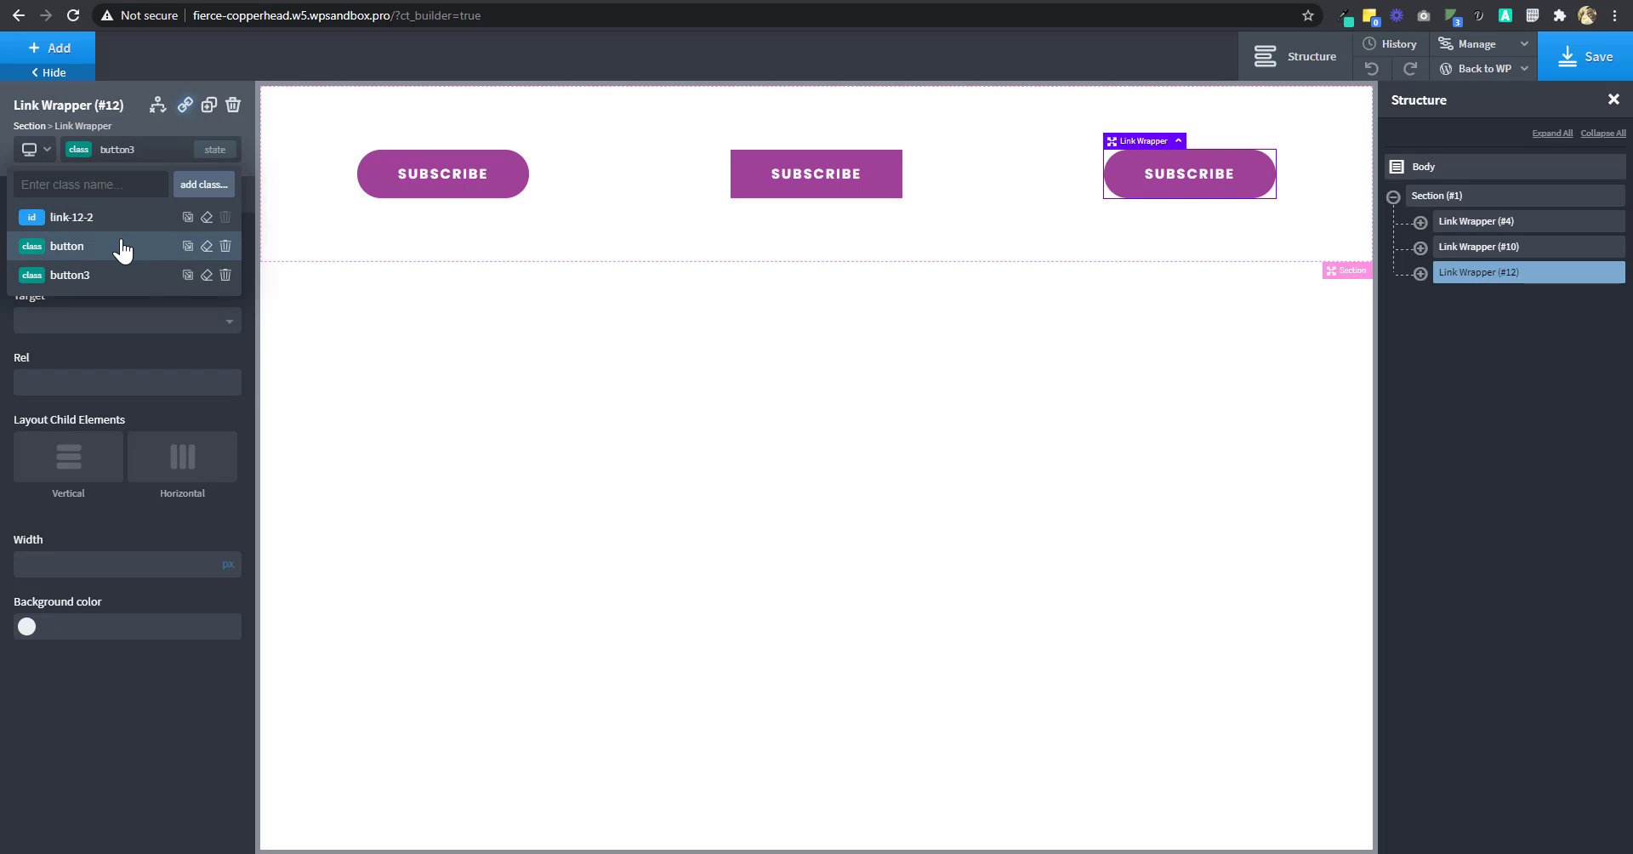
left_click(188, 246)
left_click(139, 274)
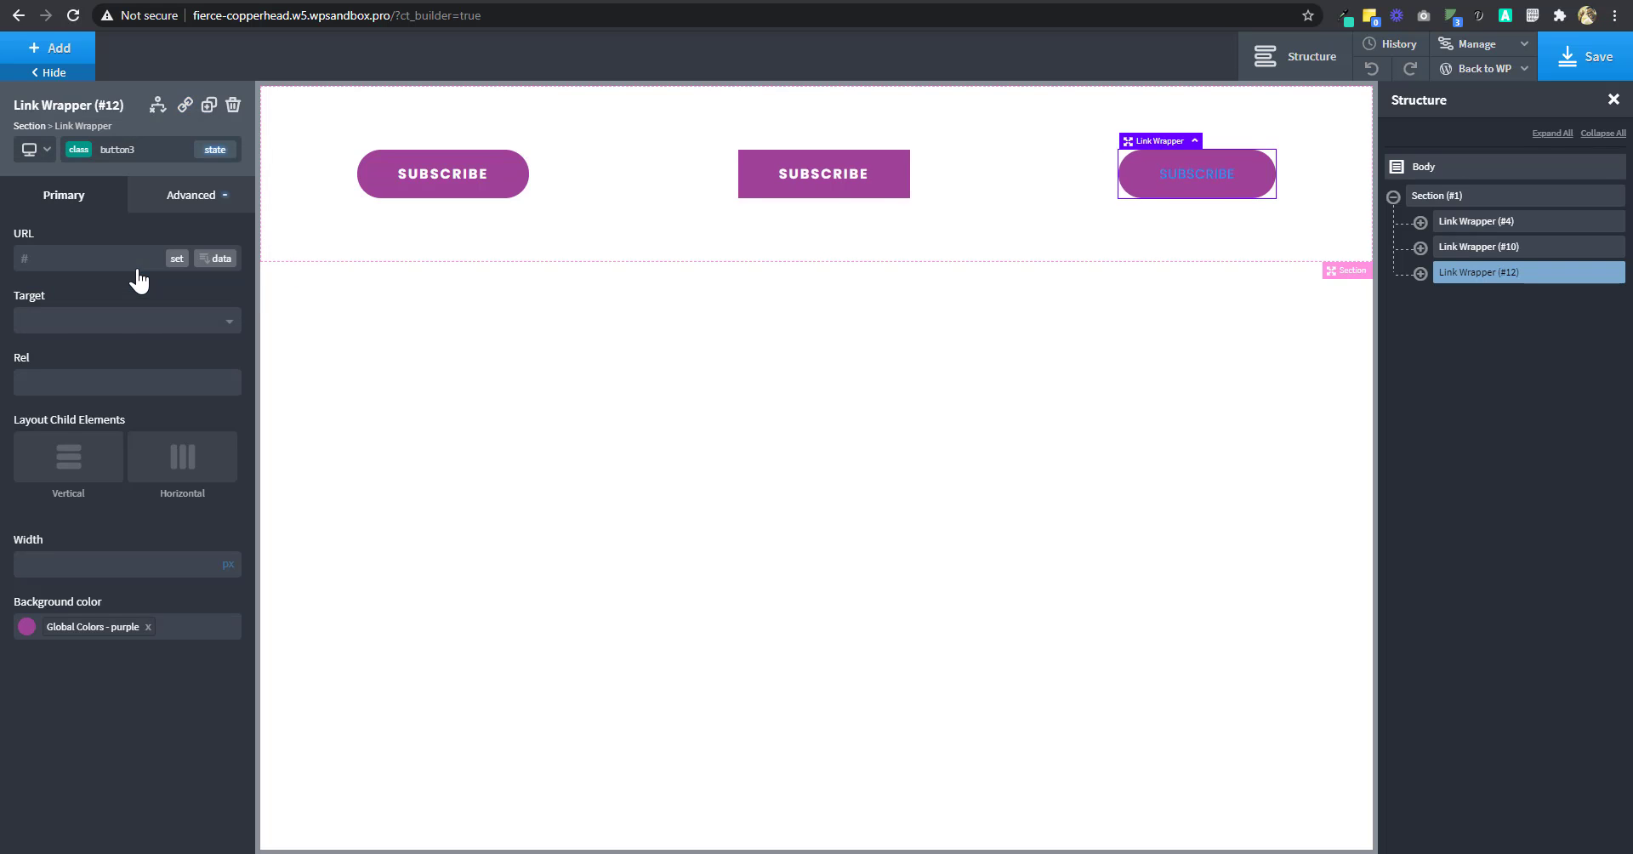
Remove the button class from the third link wrapper and switch its button3 class to the :before state
left_click(119, 150)
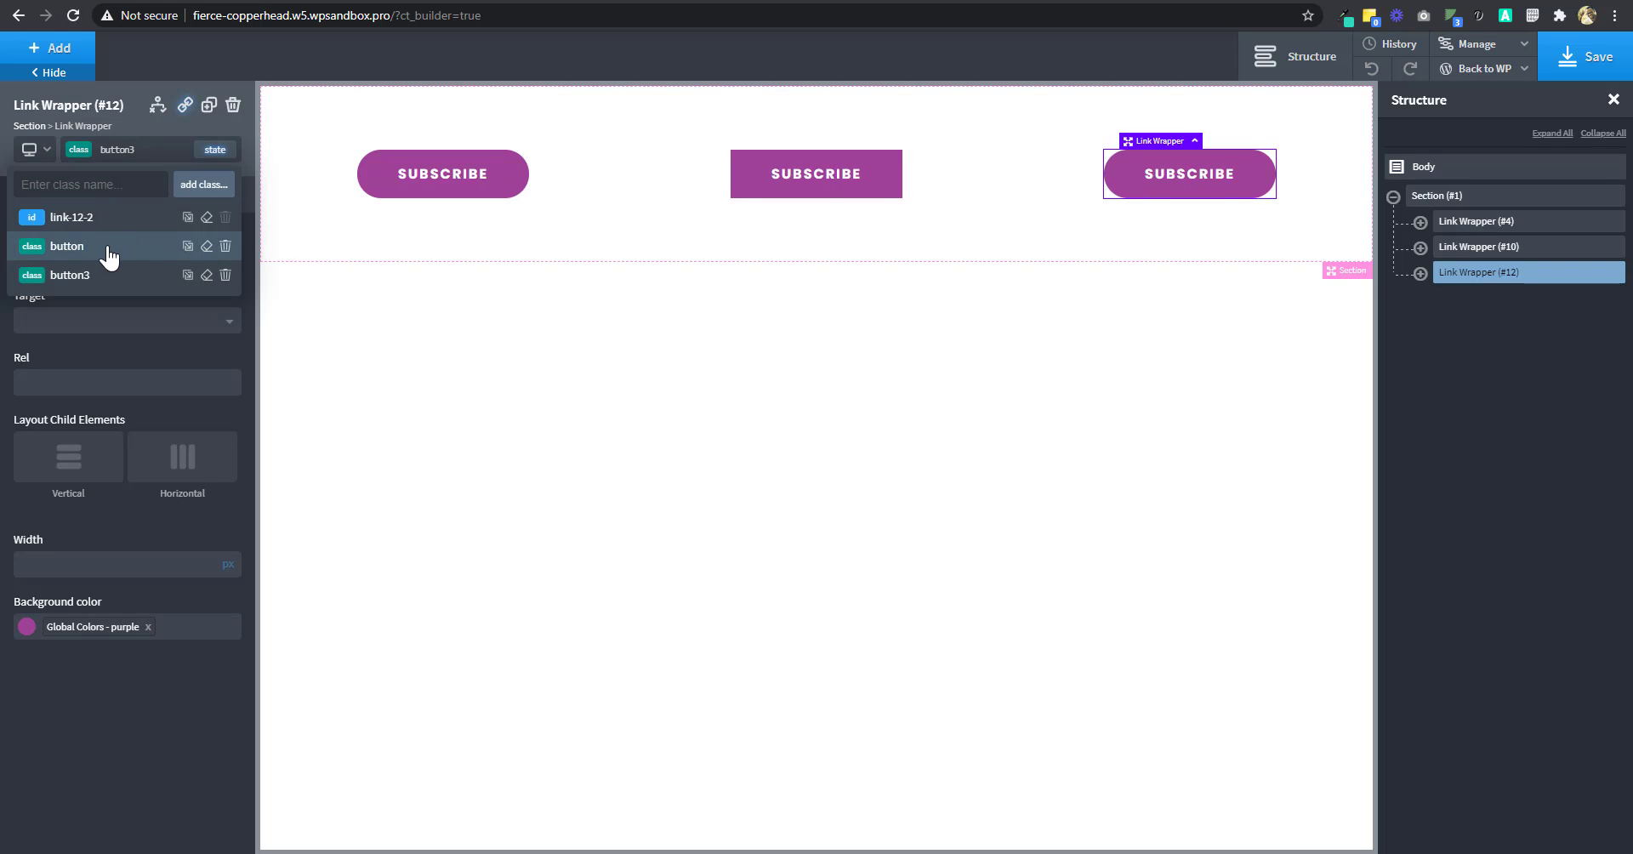
left_click(225, 248)
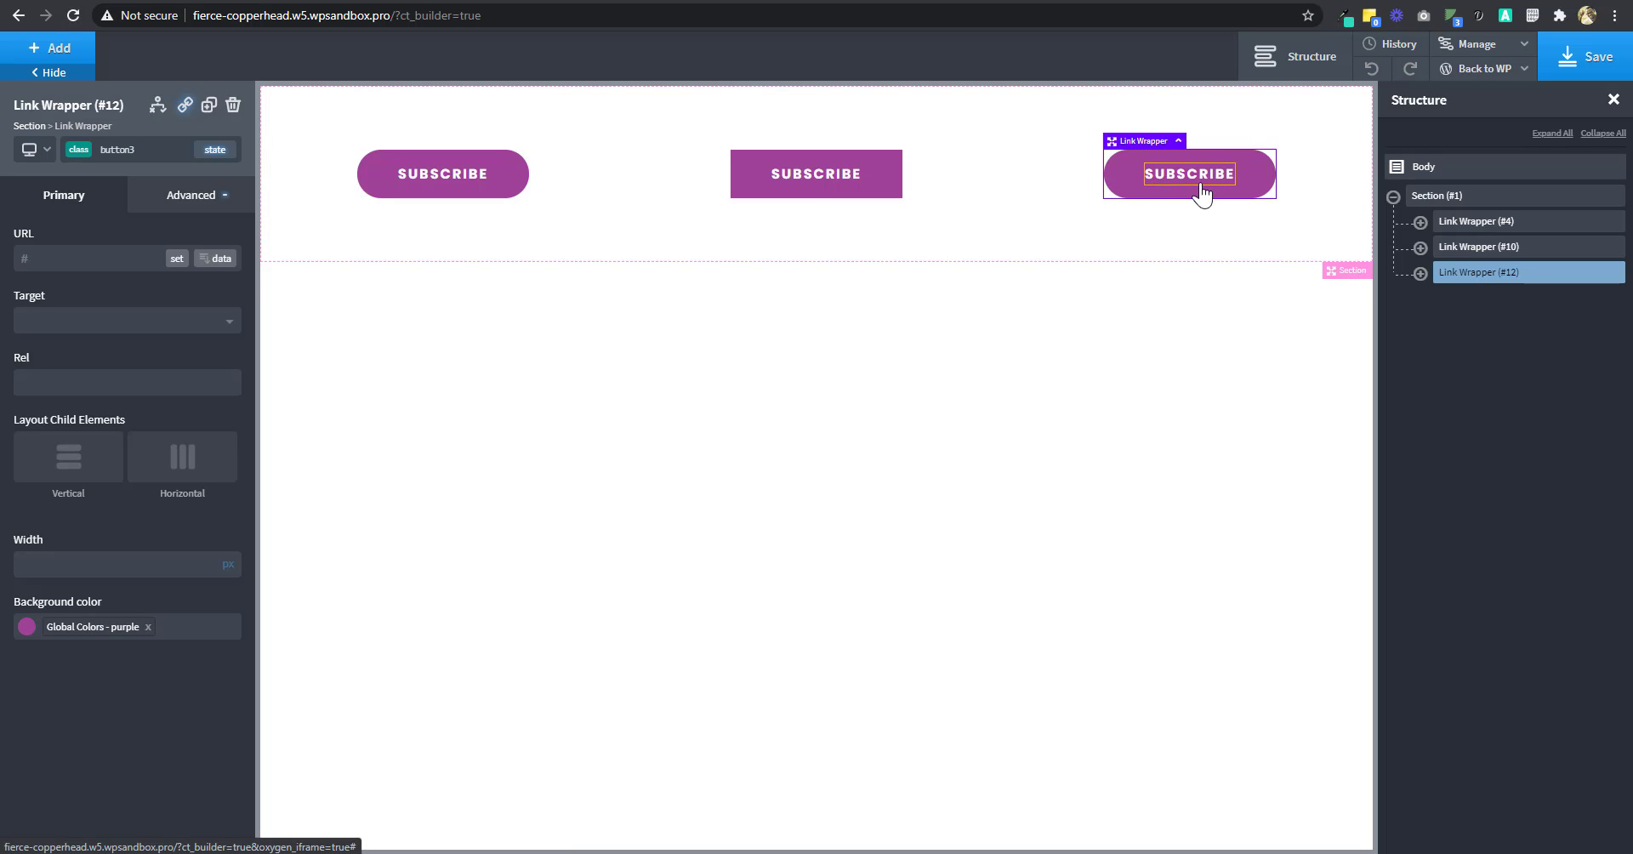
left_click(214, 151)
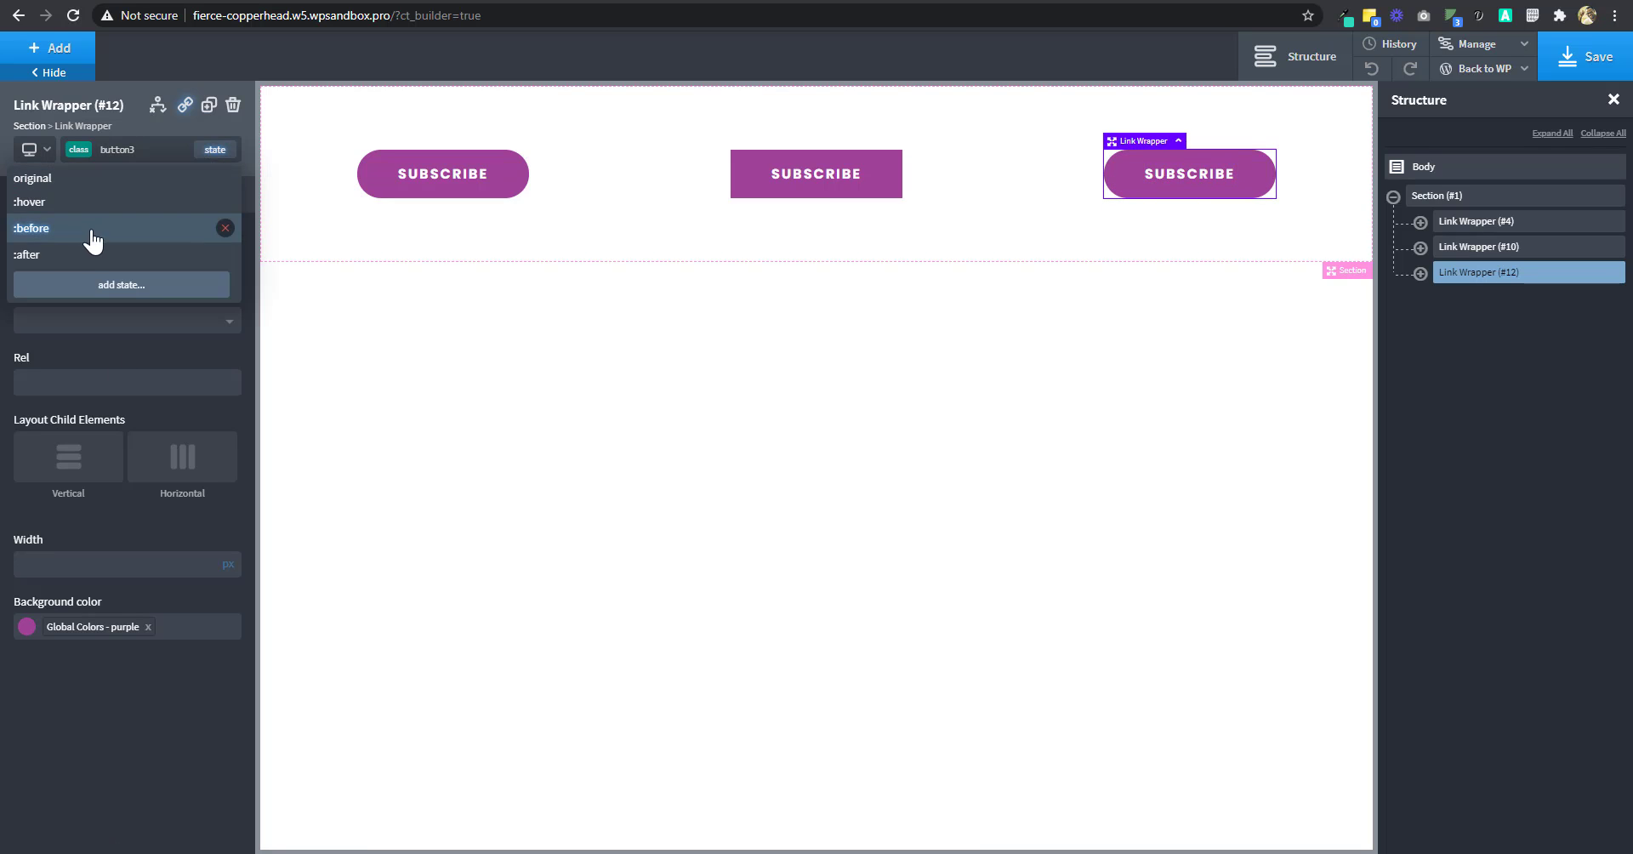
left_click(90, 234)
Set the width and height of the button3 :before state to 50 px each
left_click(194, 242)
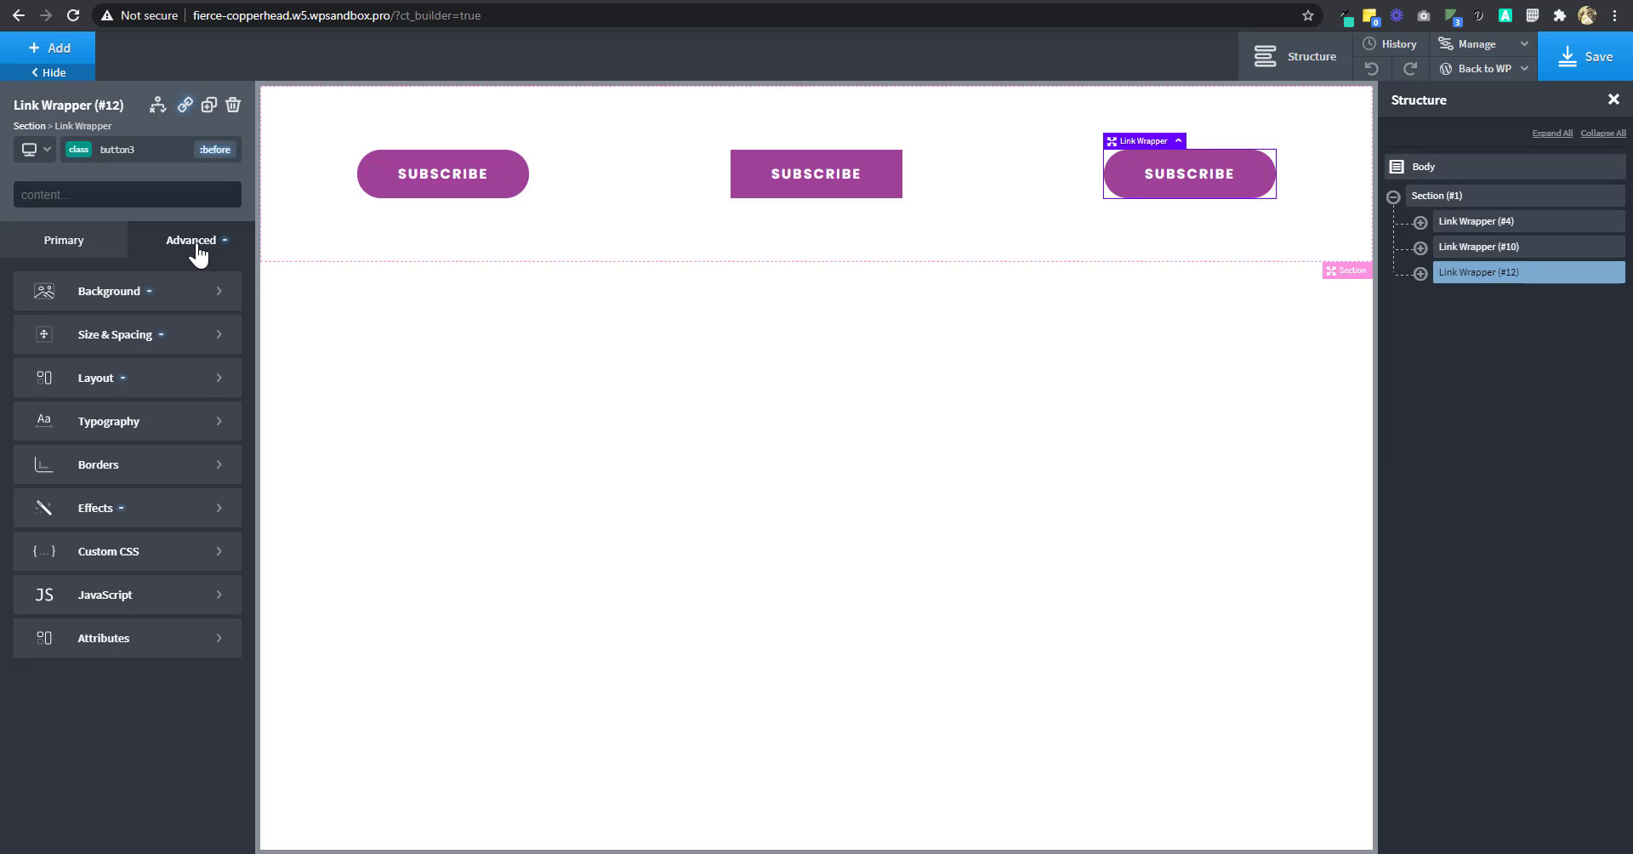
left_click(155, 337)
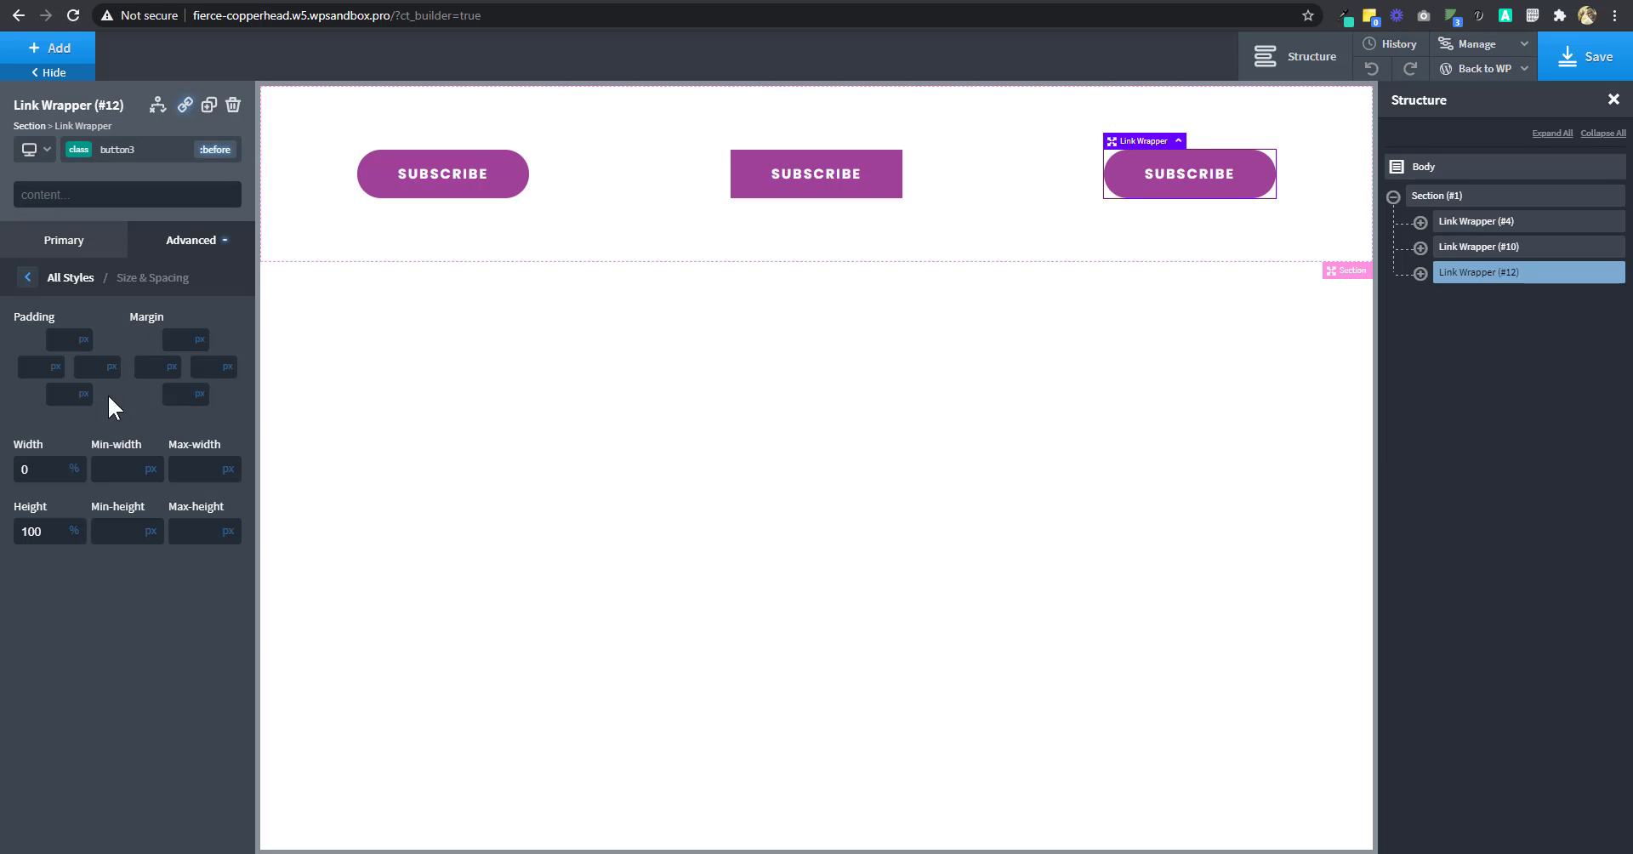
left_click(64, 470)
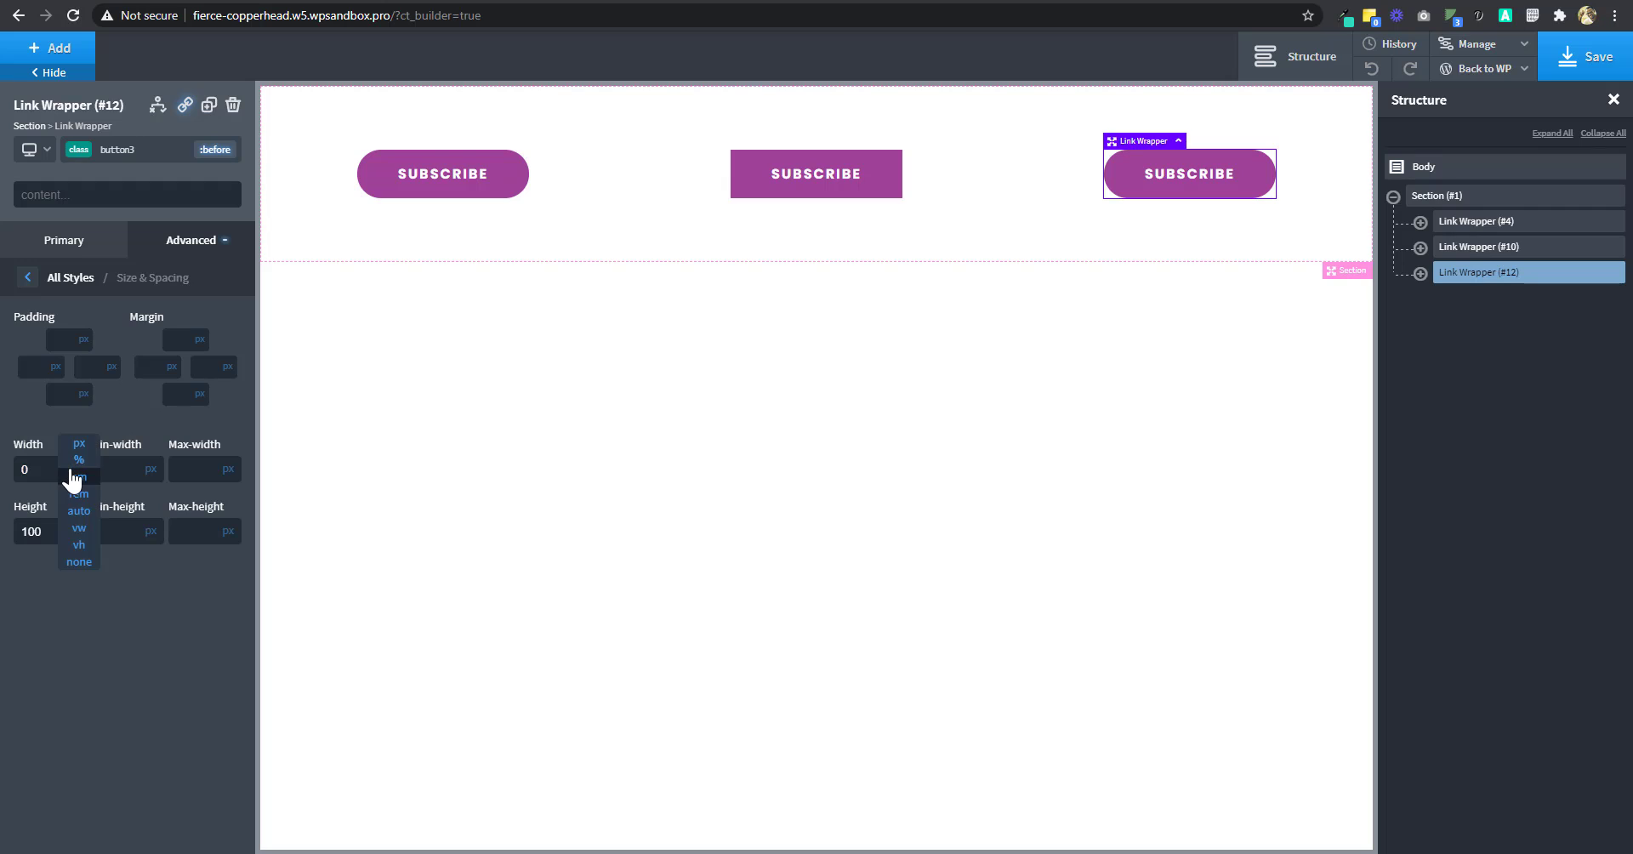
left_click(75, 446)
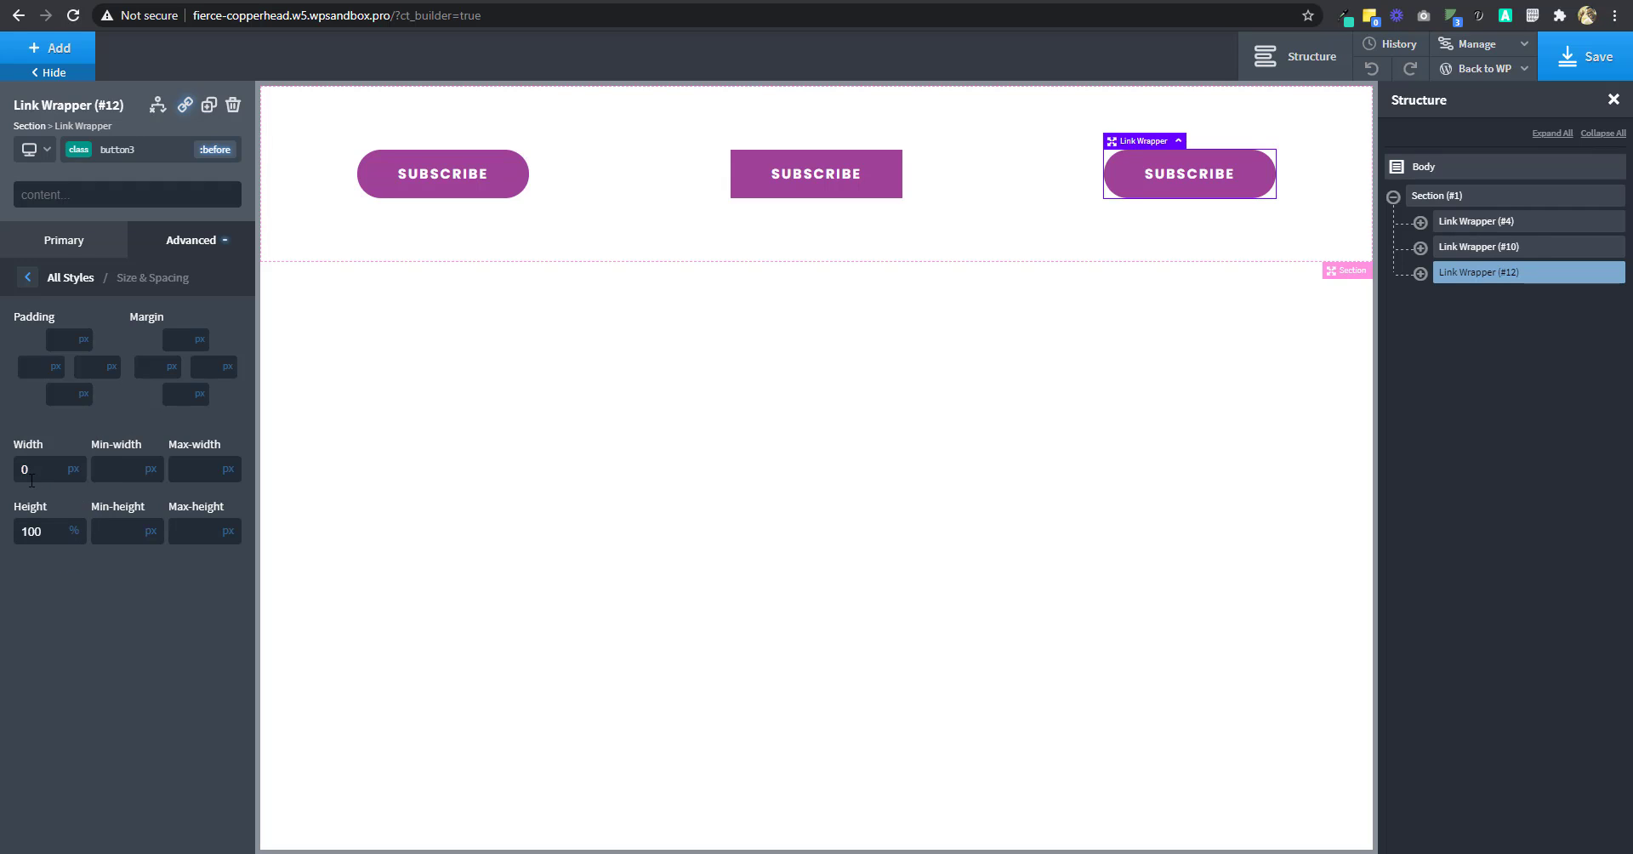
type("250")
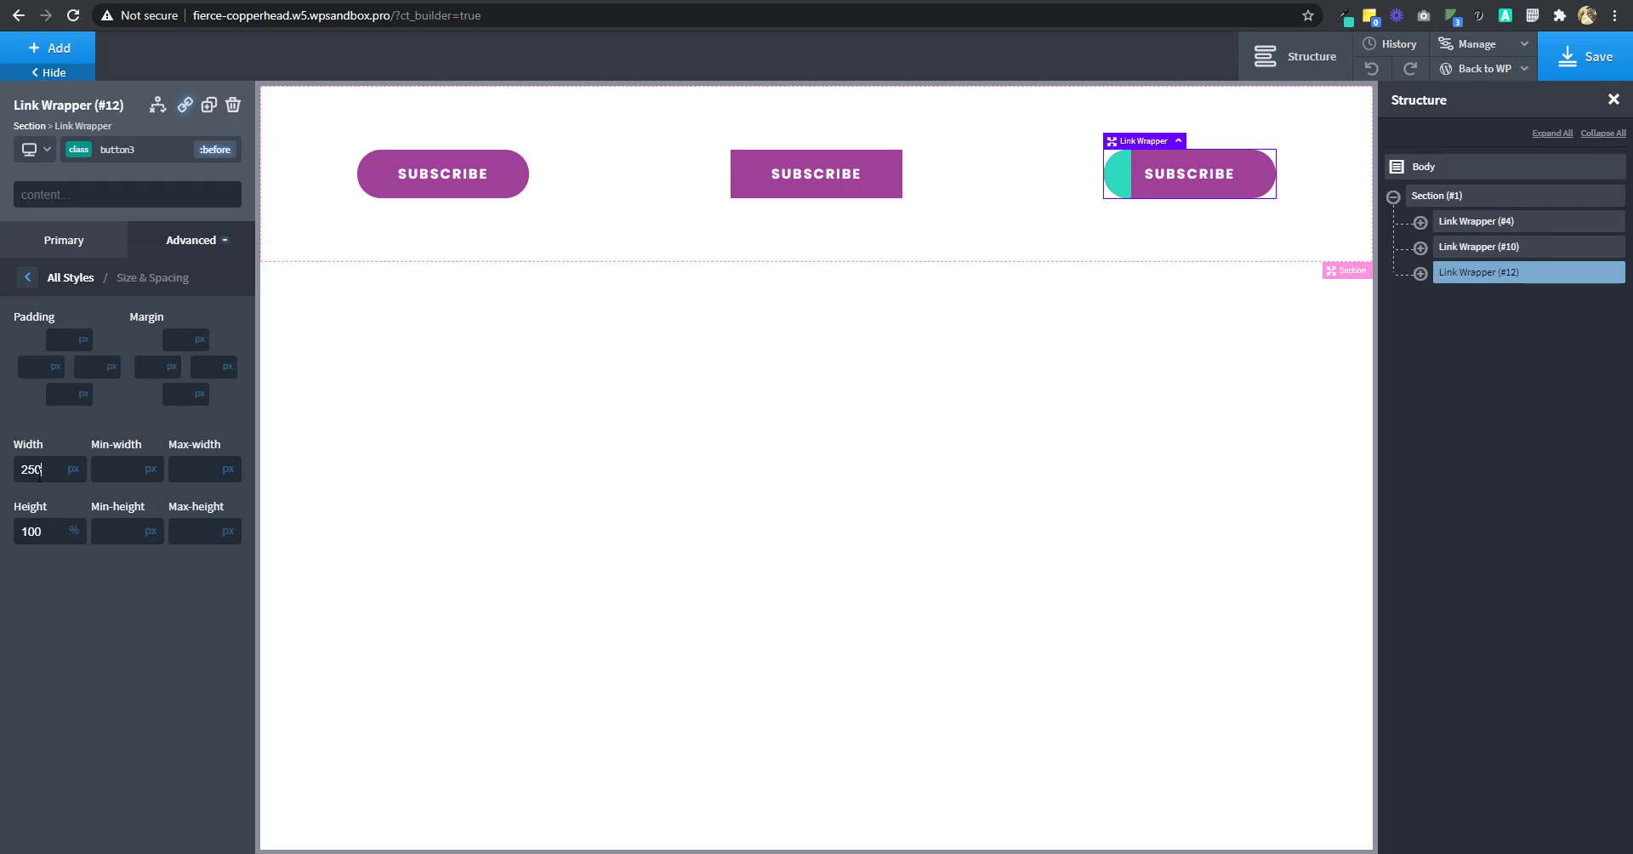
key("ctrl+a")
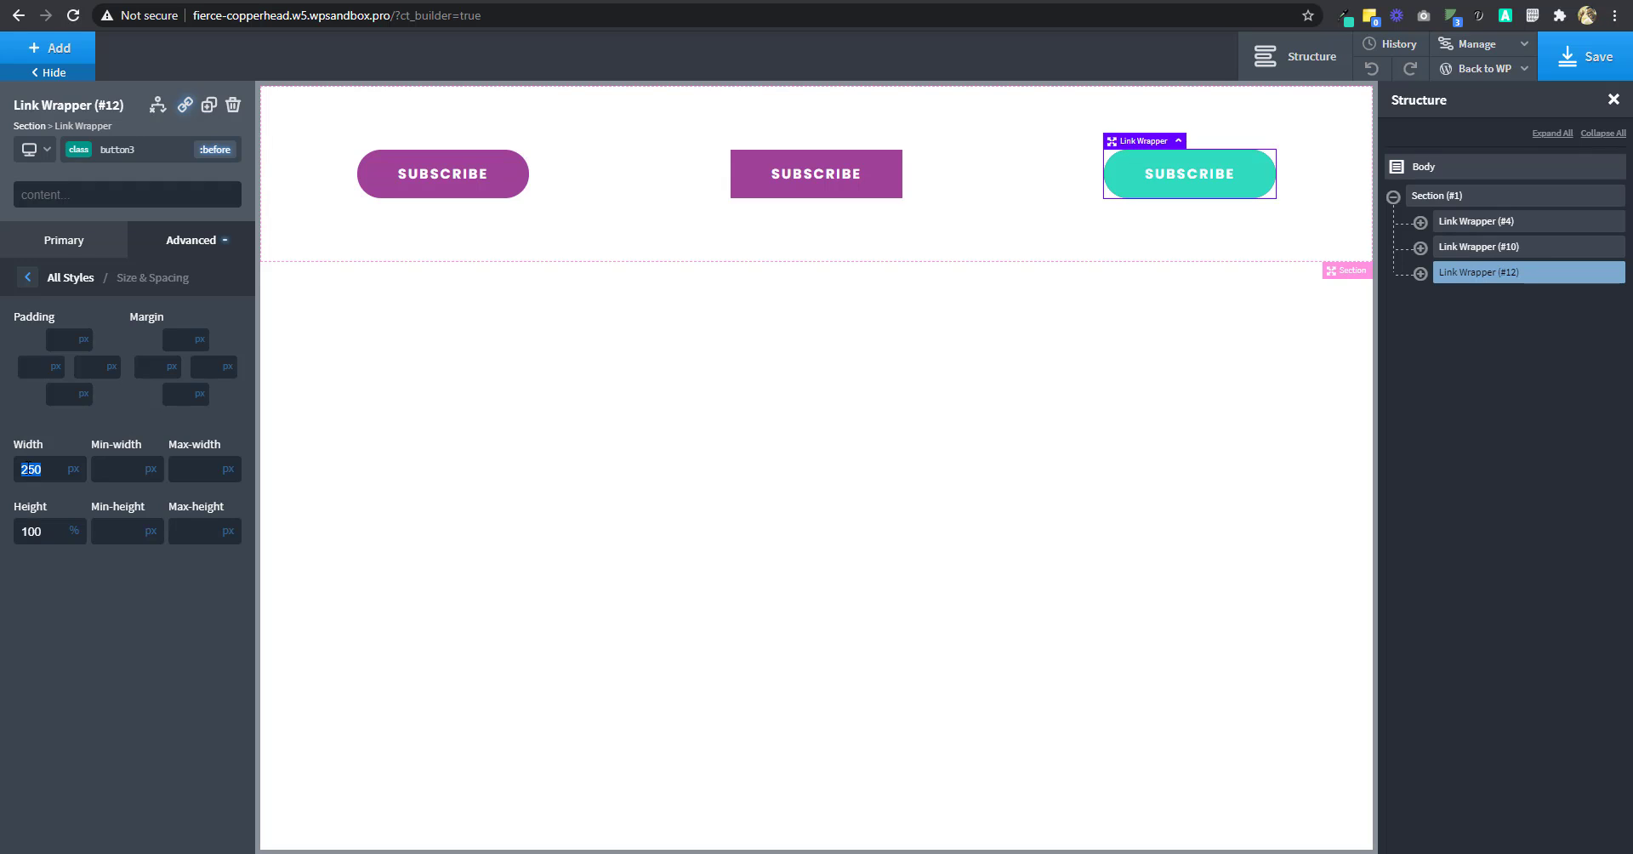
type("50")
left_click(75, 531)
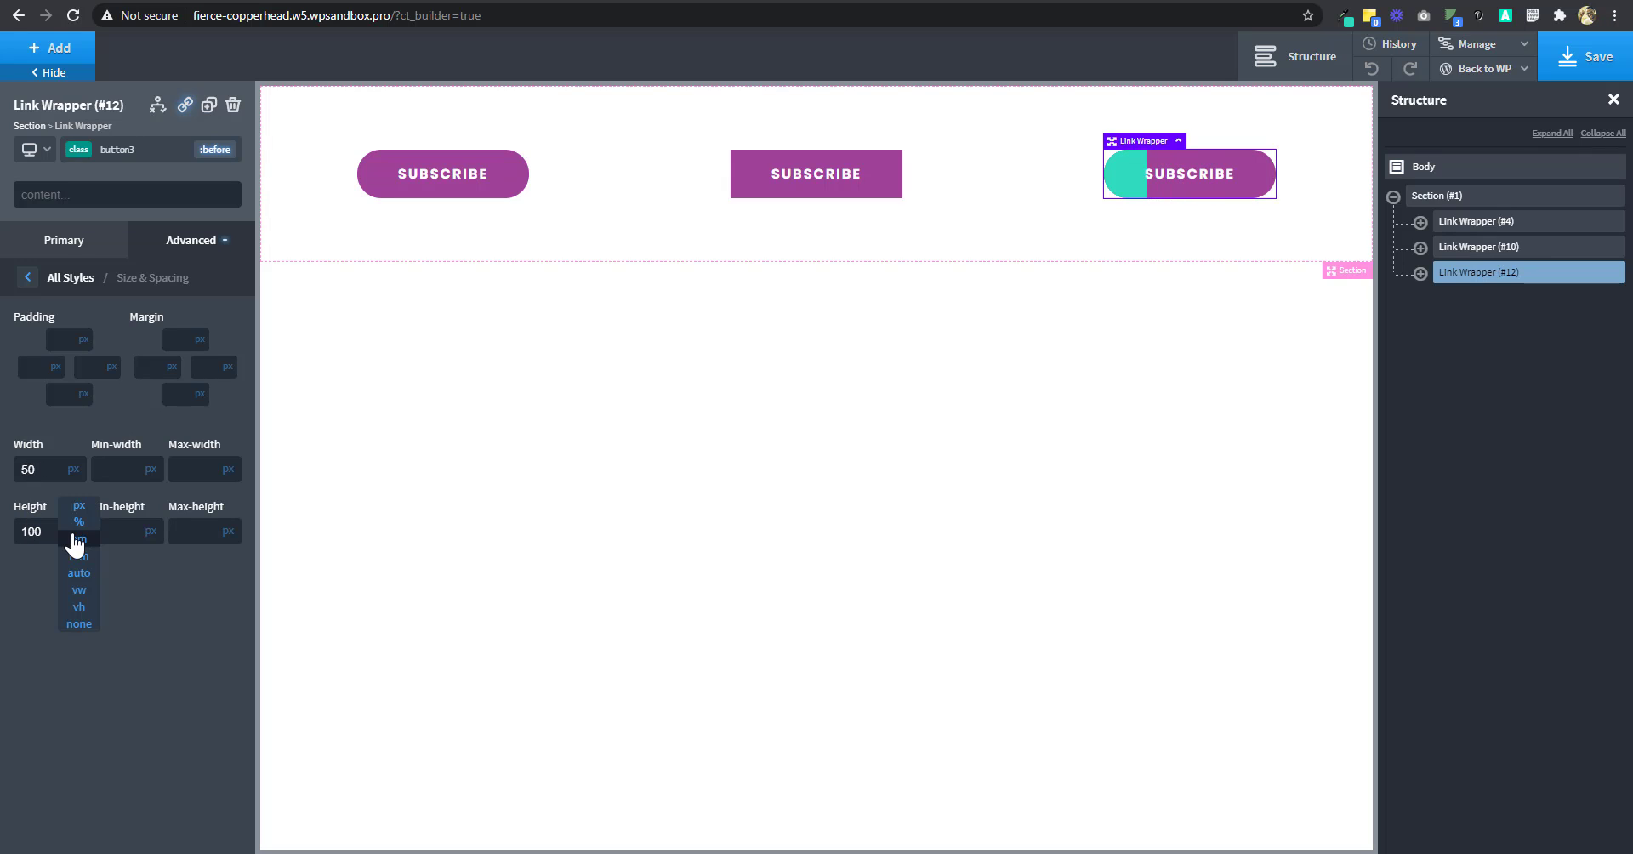
left_click(42, 534)
type("5")
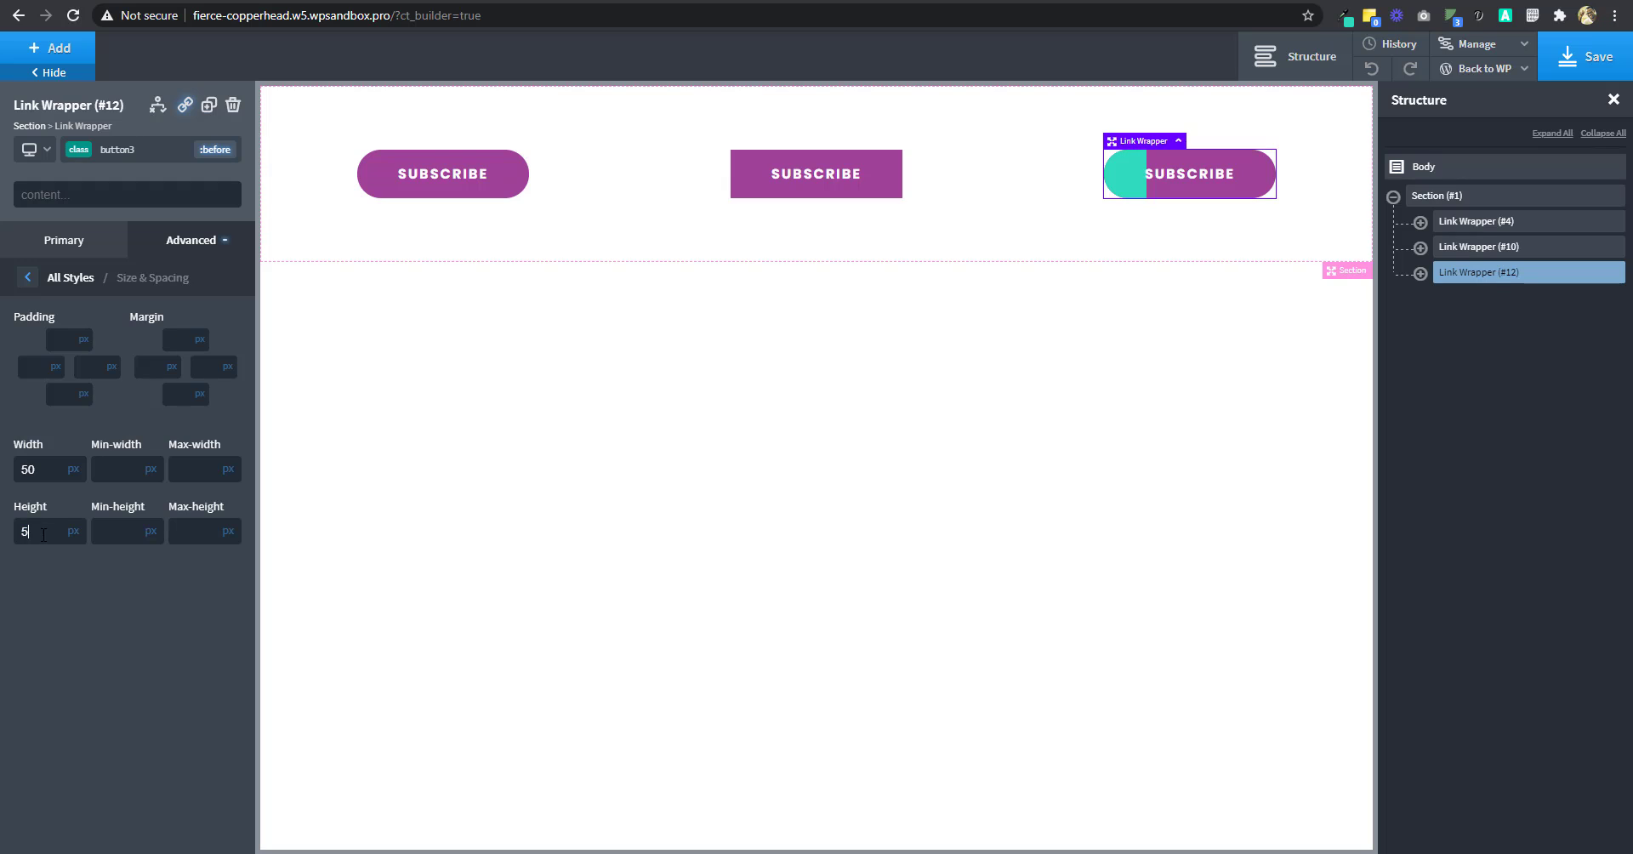
type("0")
Clear the left and bottom position offsets of the button3 :before state
left_click(189, 248)
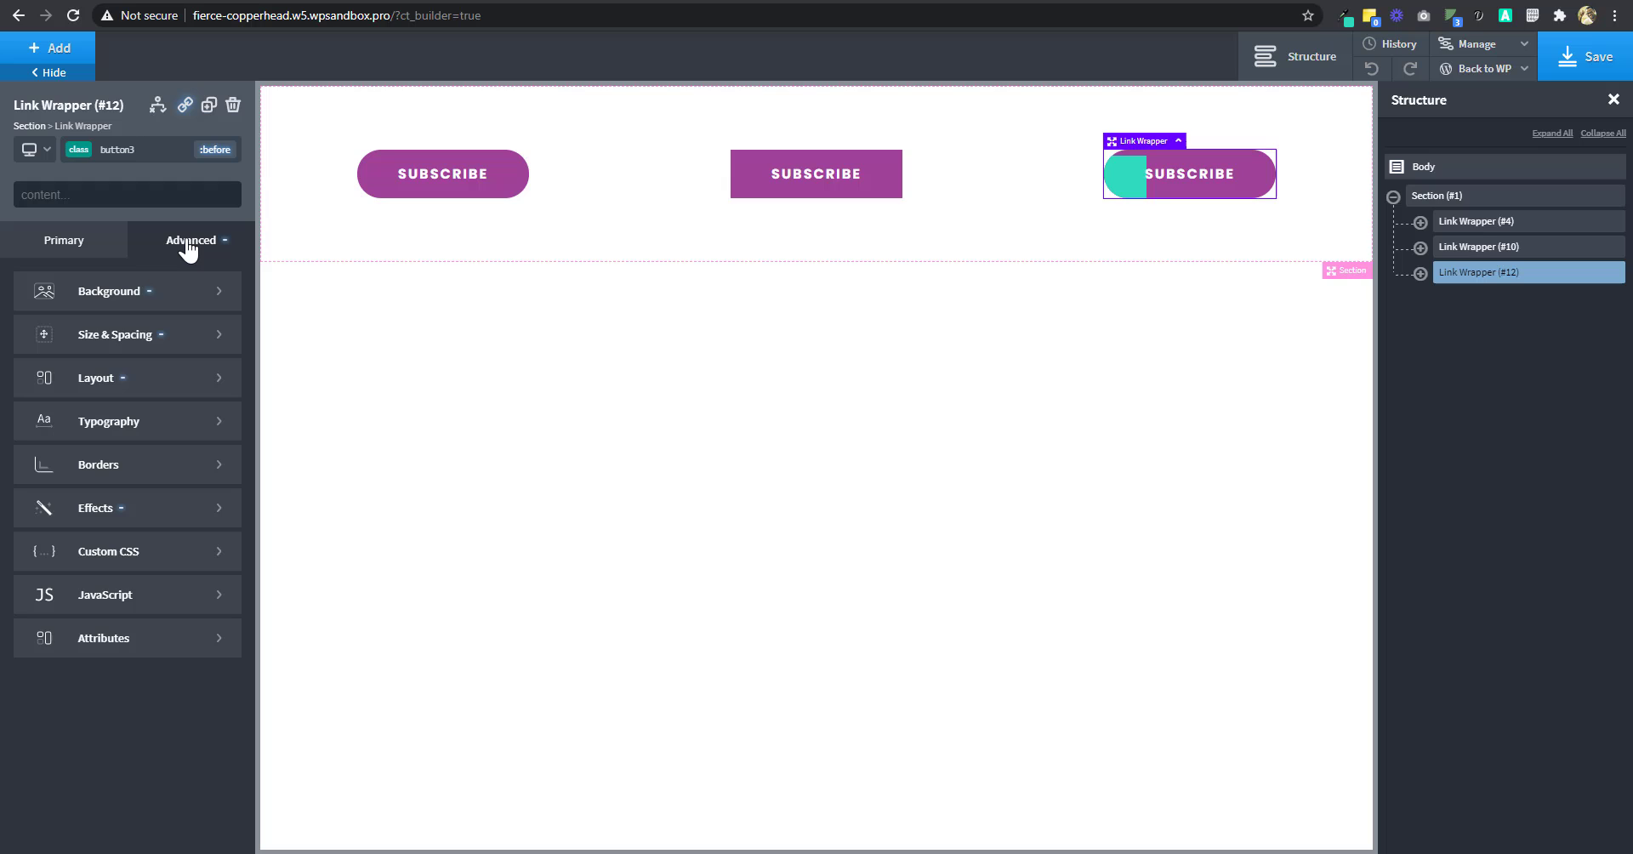
left_click(143, 385)
scroll(145, 596, "down", 3)
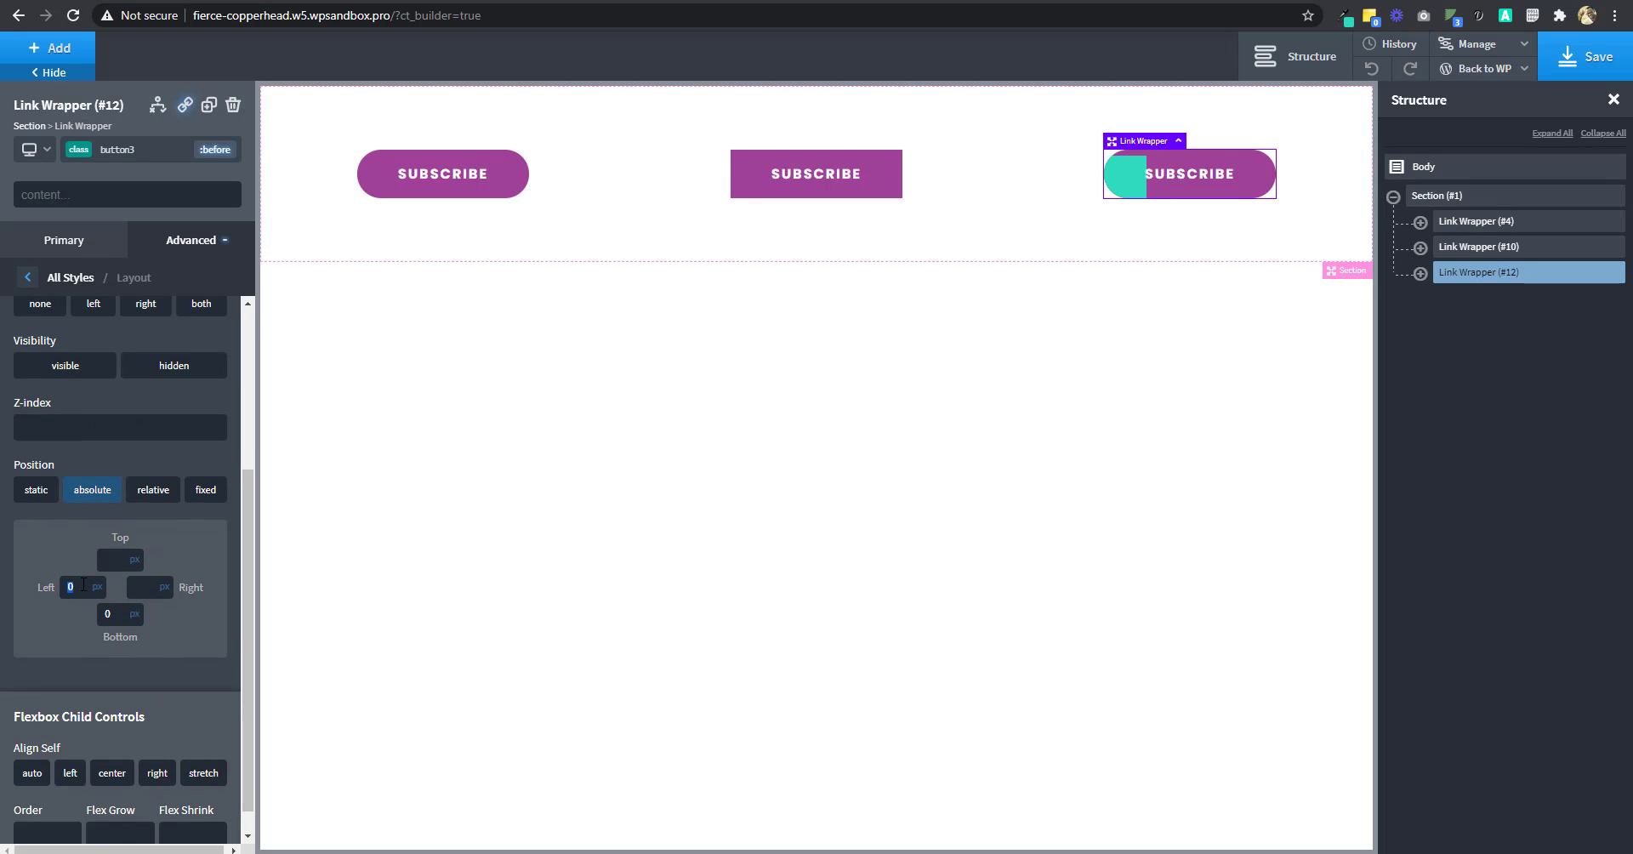
key("BackSpace")
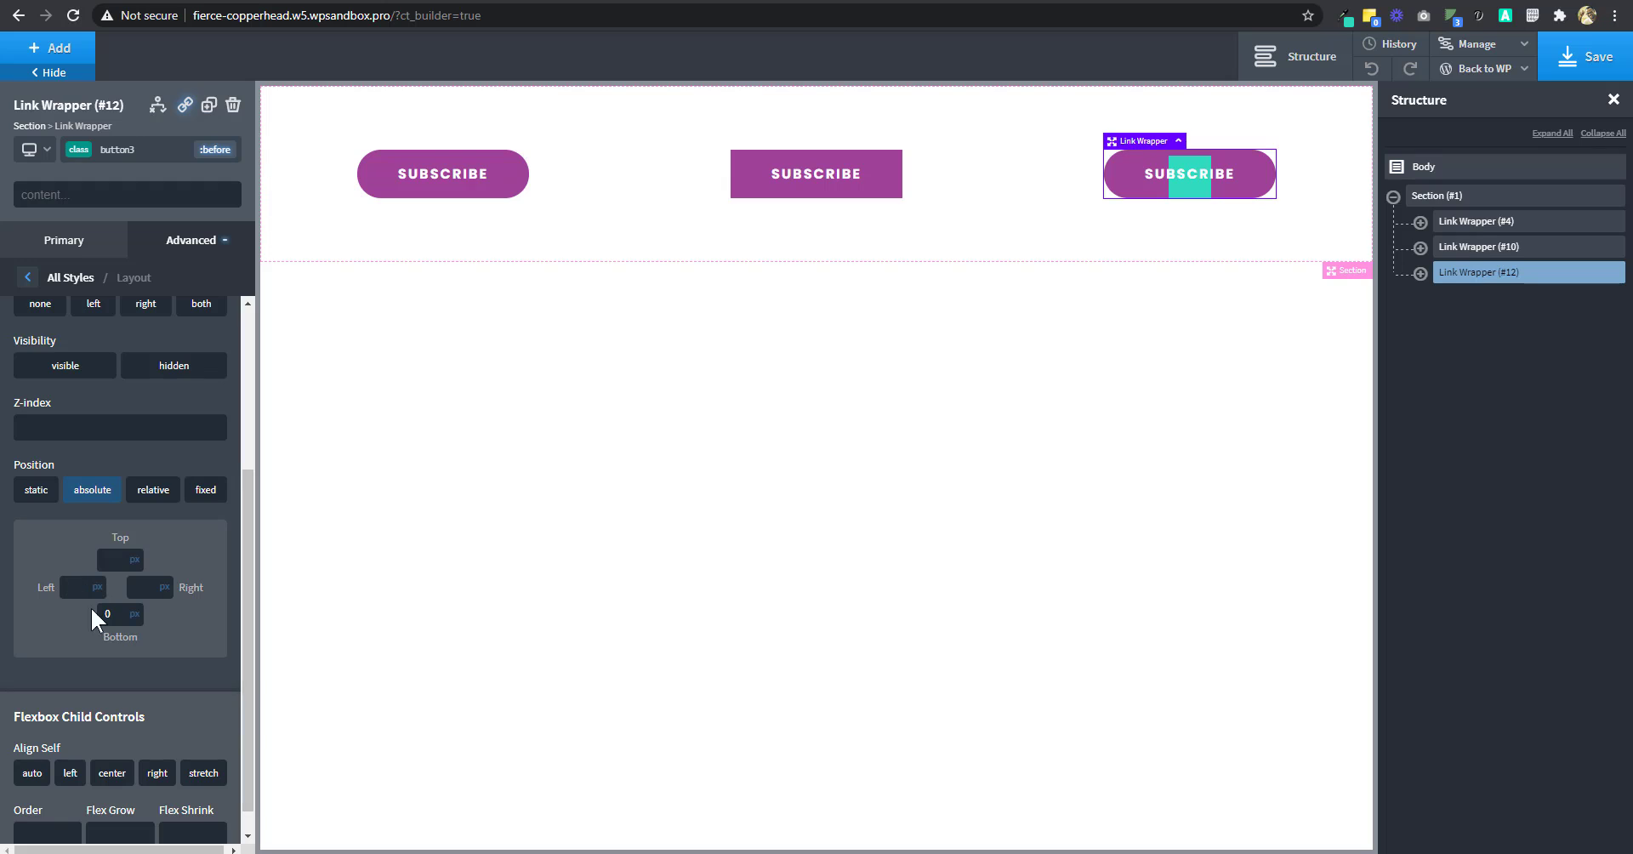
key("BackSpace")
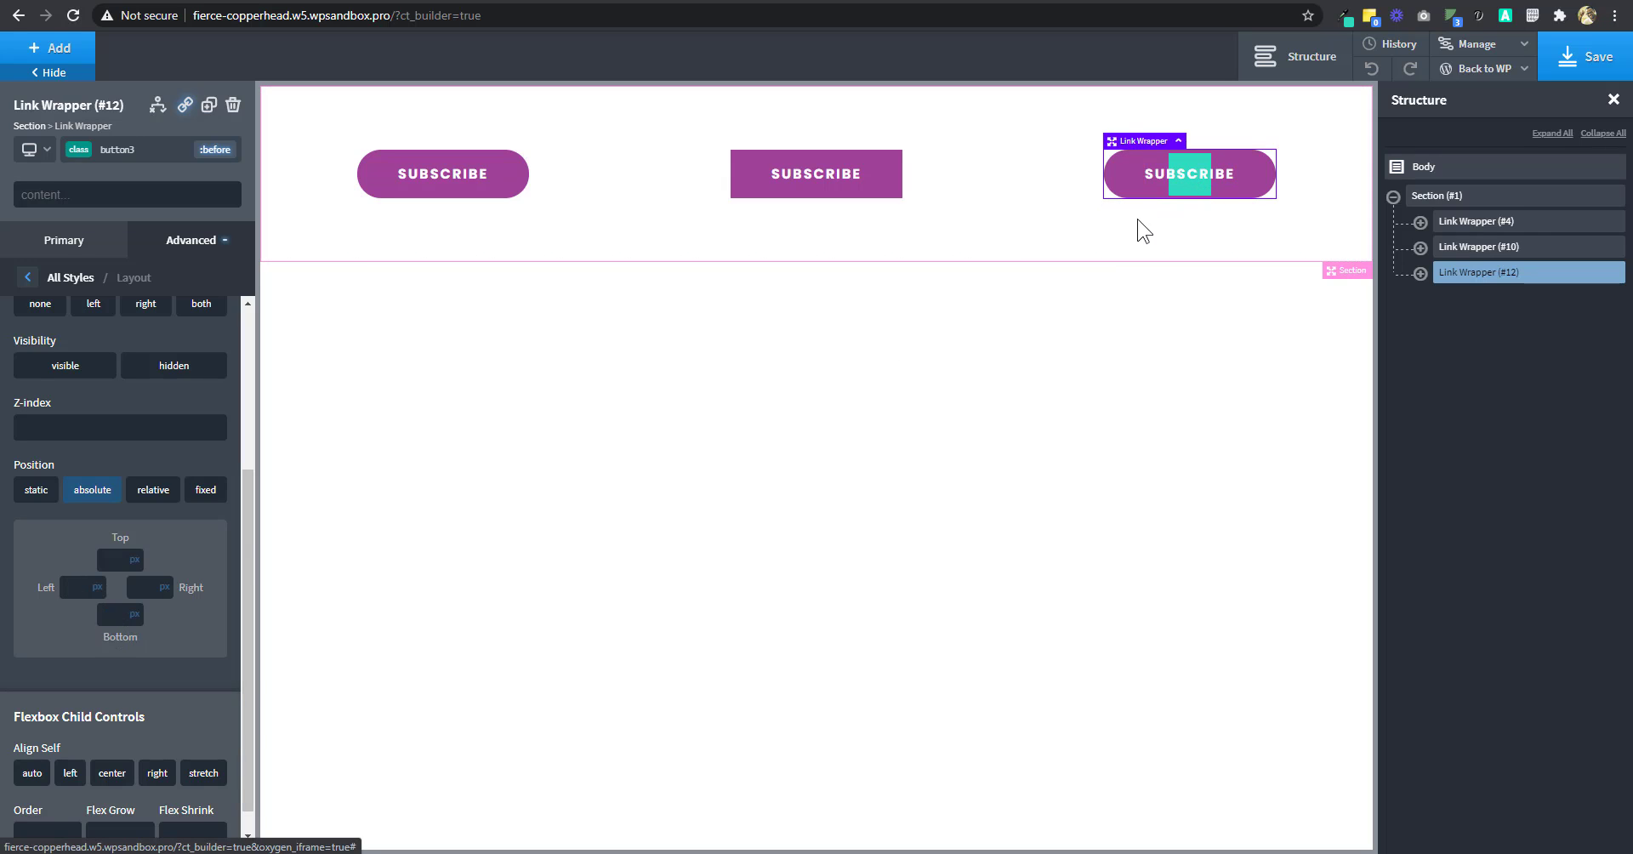
Give the button3 :before state a border radius of 100 px
left_click(195, 246)
left_click(153, 513)
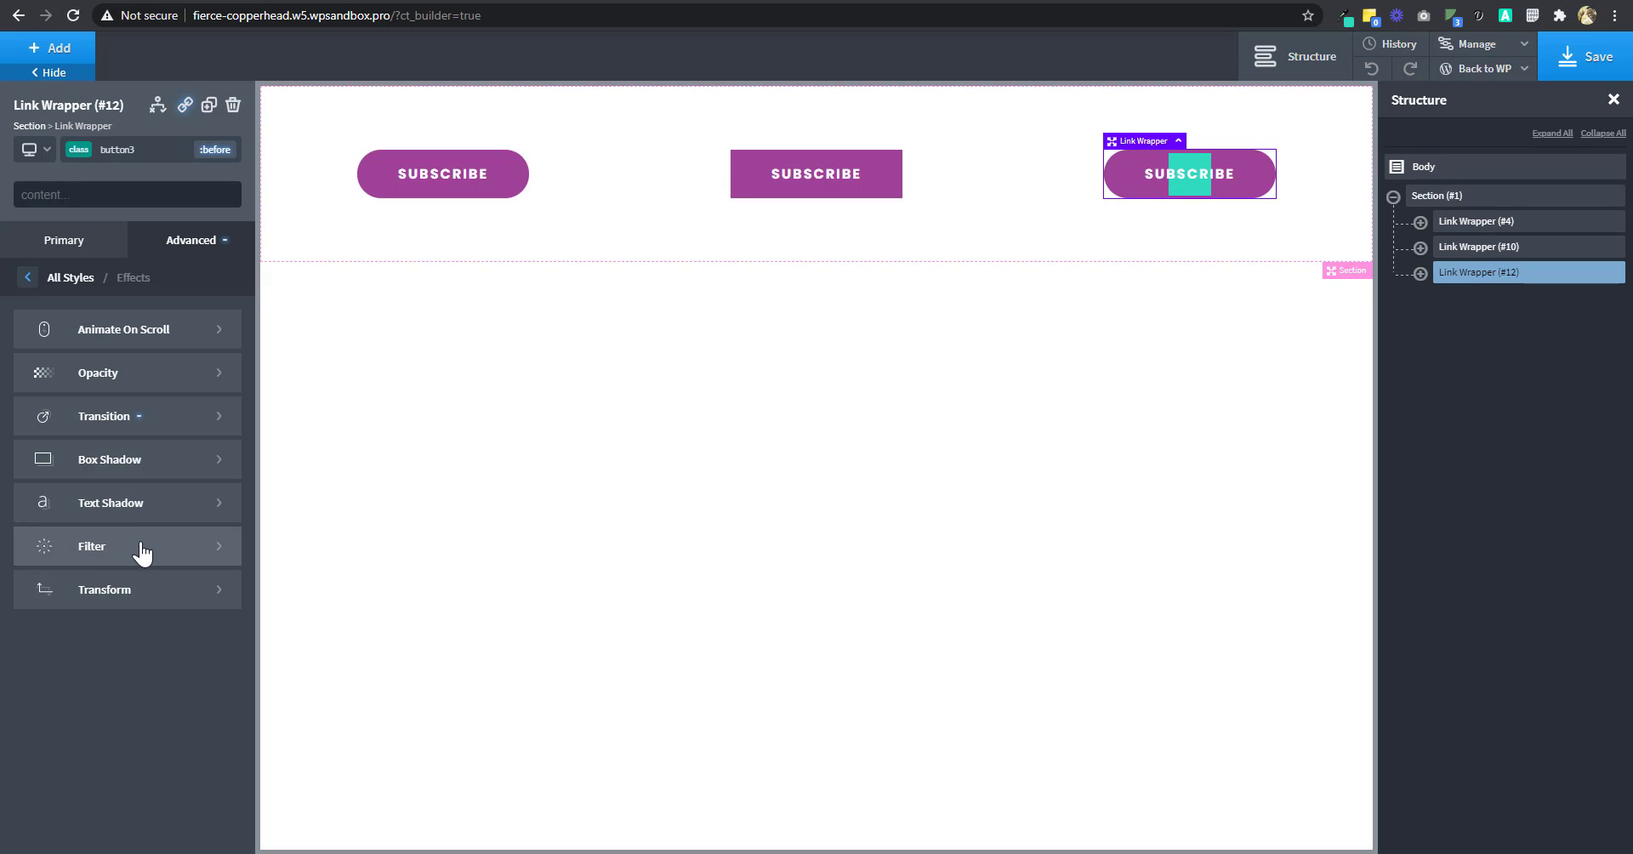
left_click(189, 243)
left_click(120, 470)
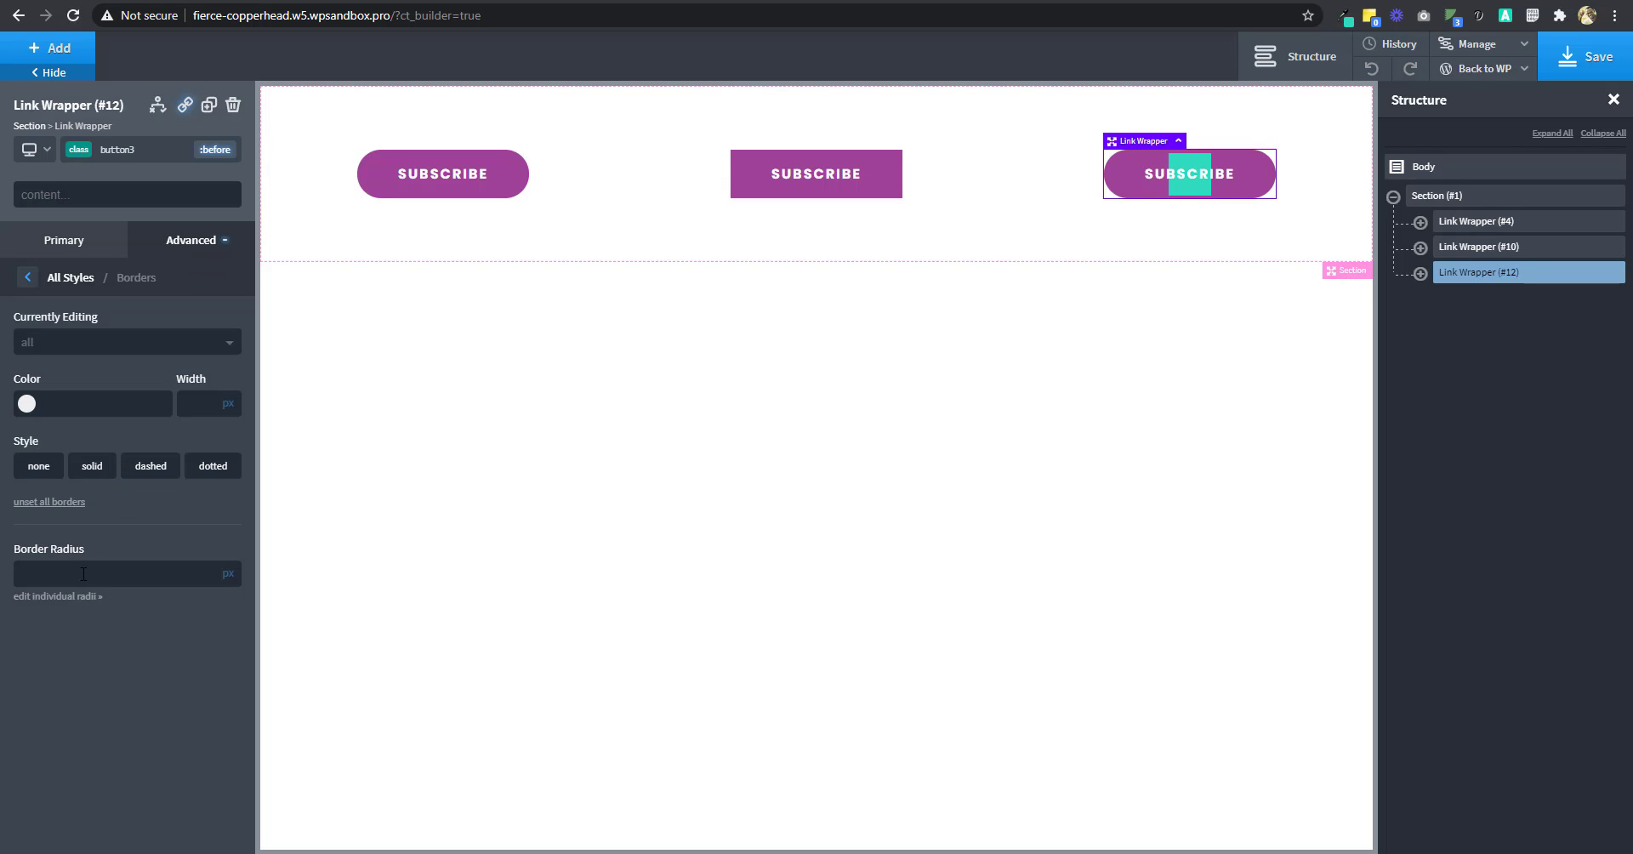
type("100")
Try the button3 :before state at 250 px by 250 px, and set its width and height to 0 px
left_click(201, 252)
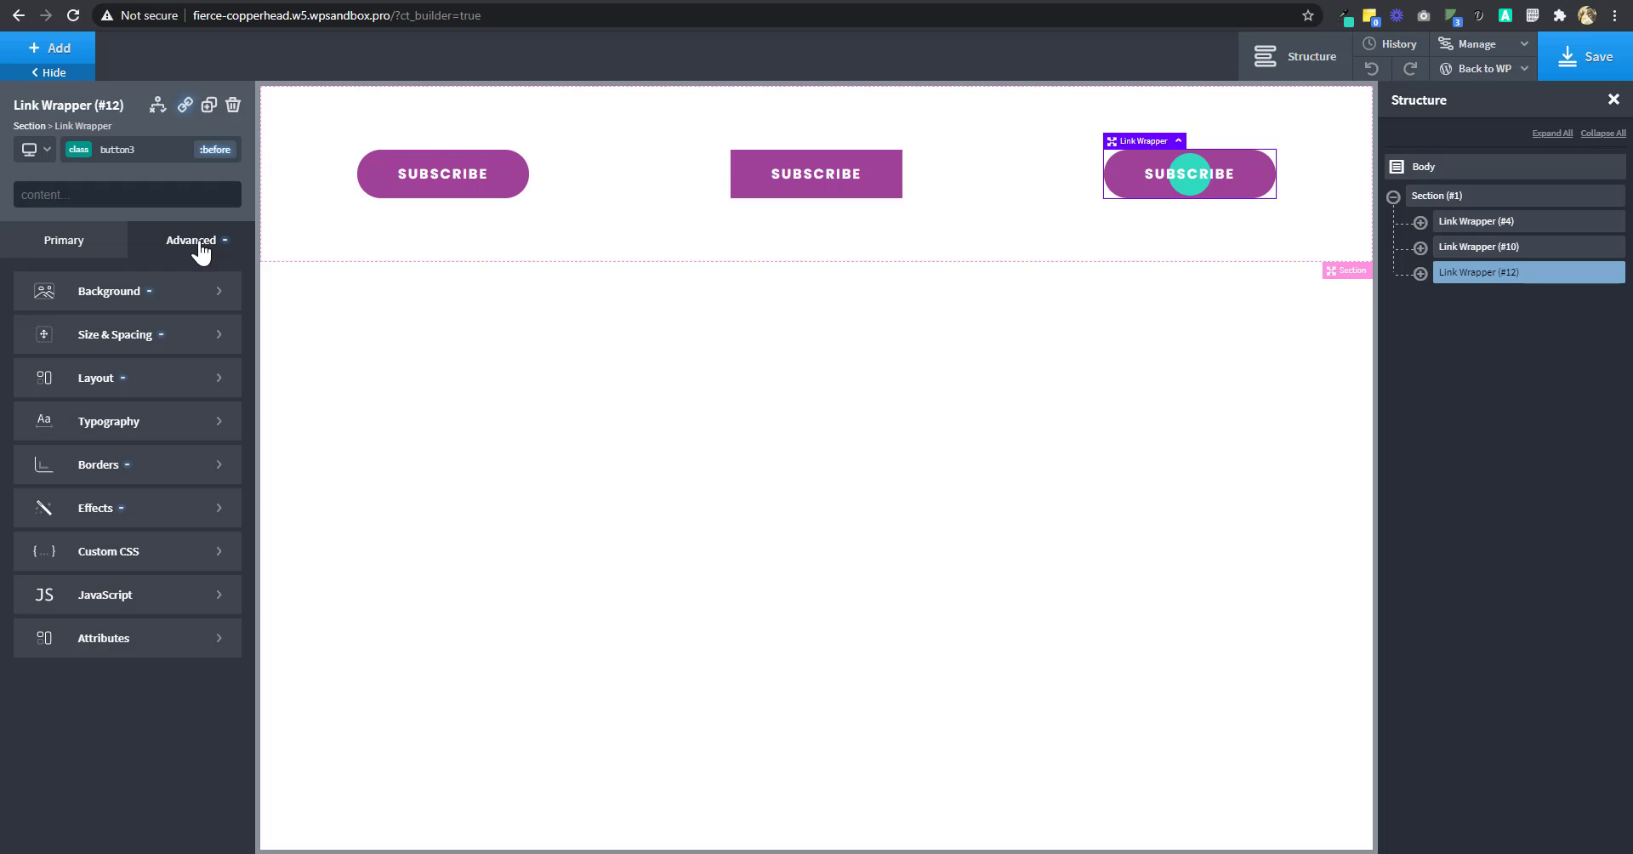
left_click(132, 342)
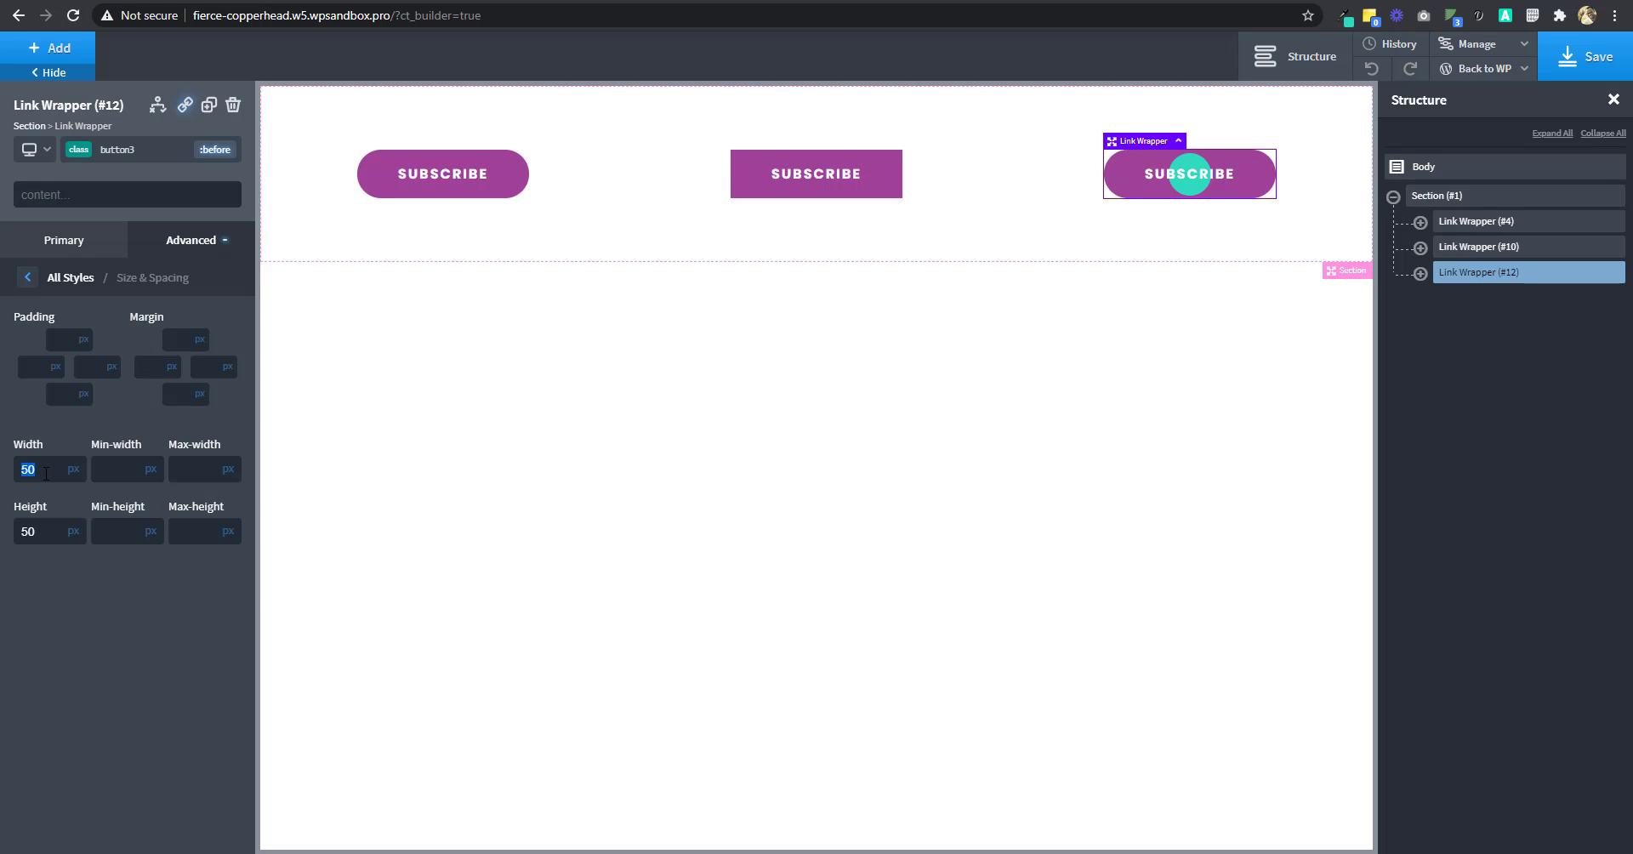
type("0")
double_click(34, 523)
type("0")
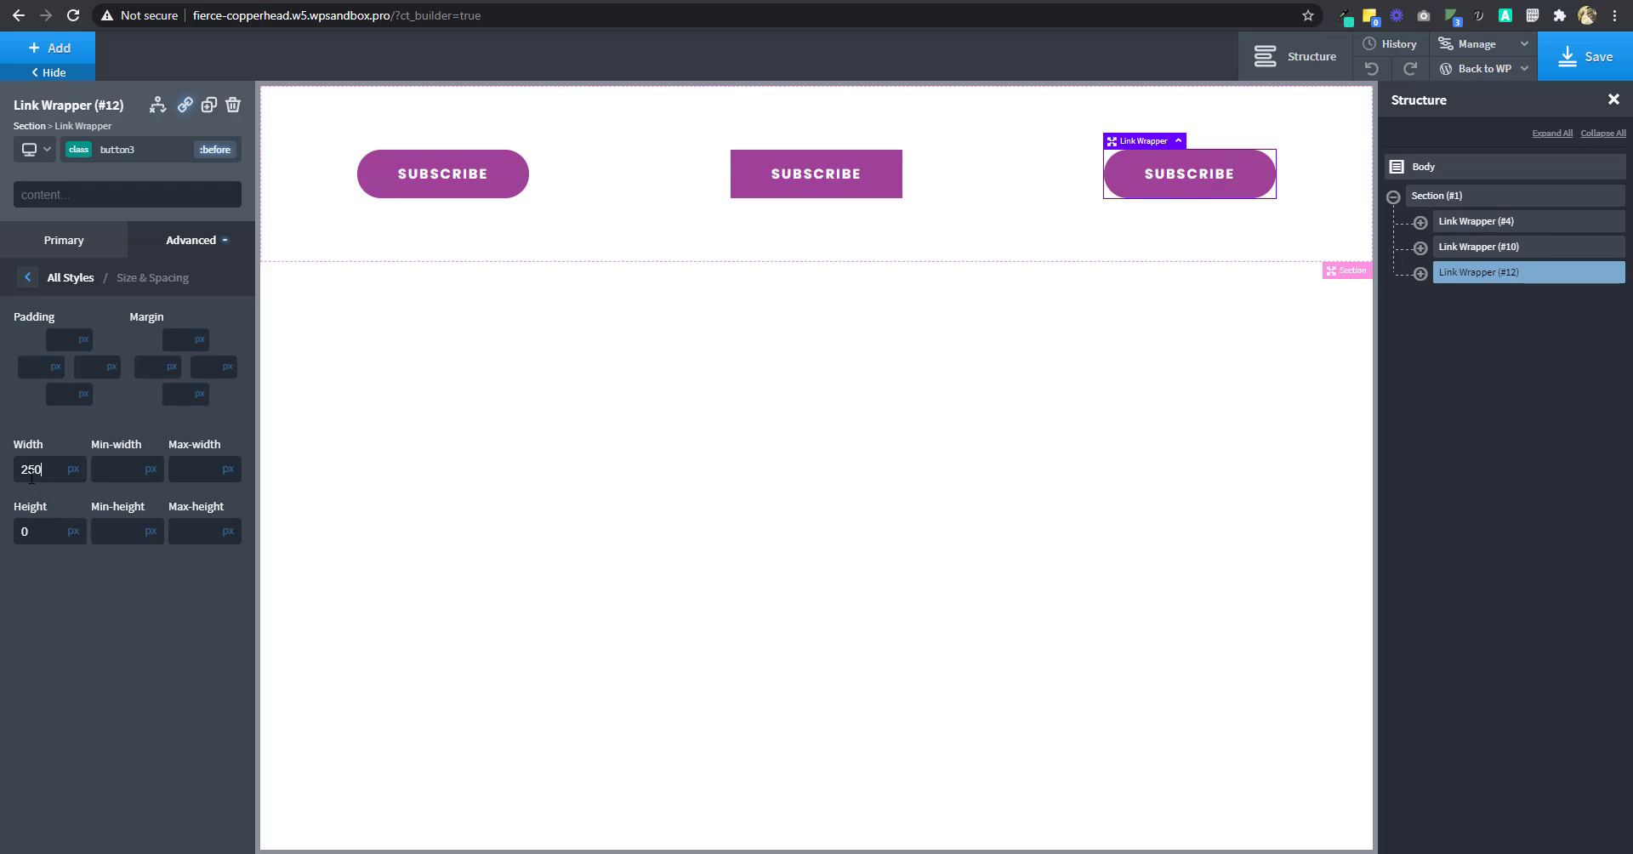
type("250")
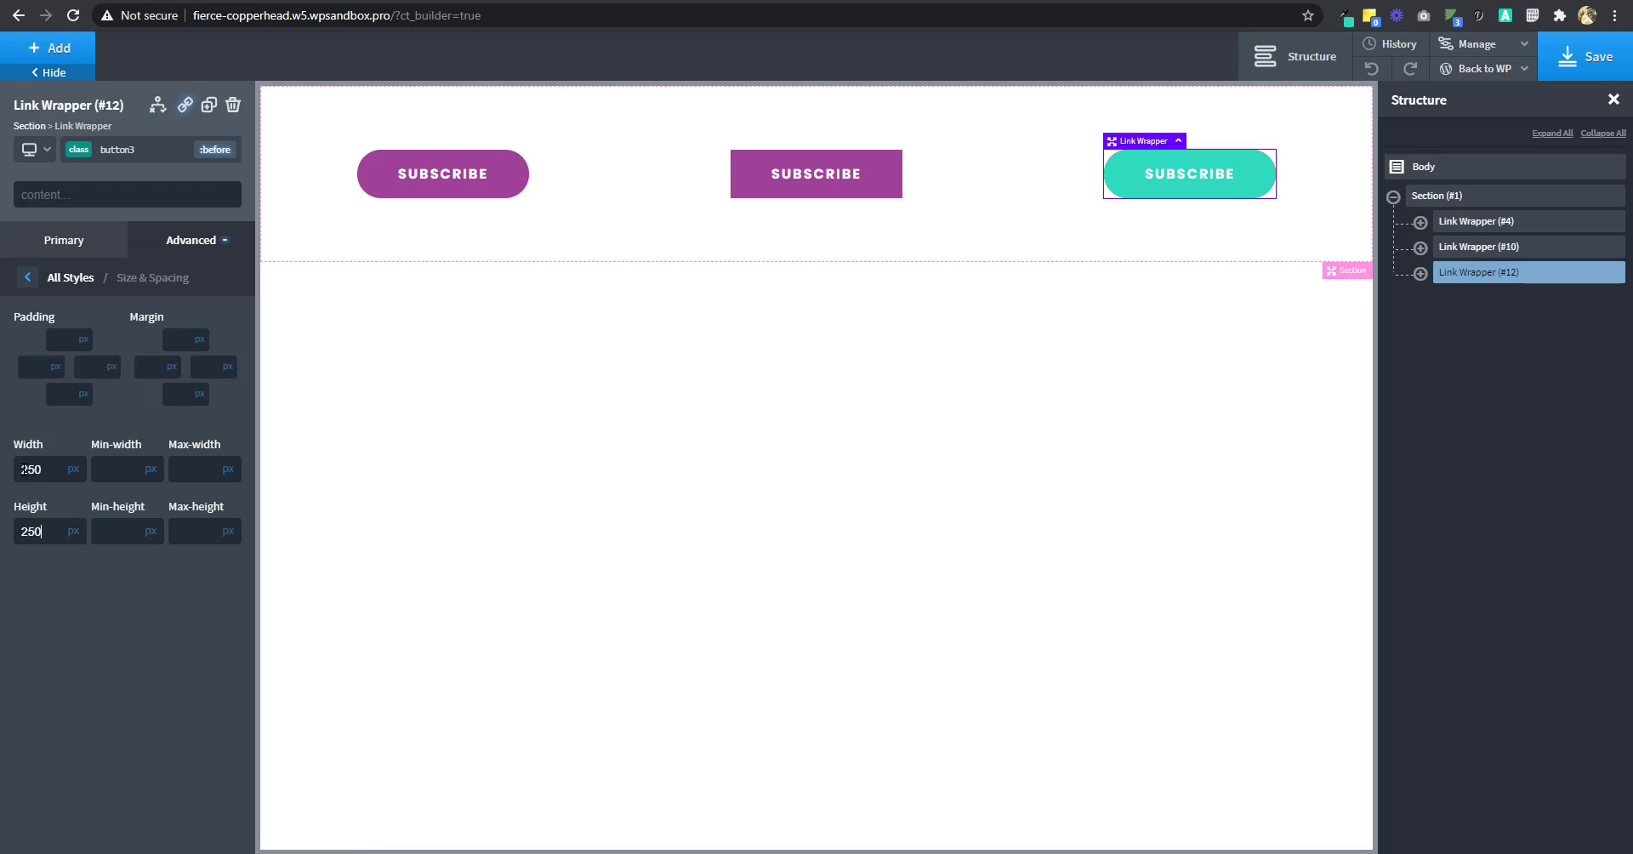
double_click(28, 532)
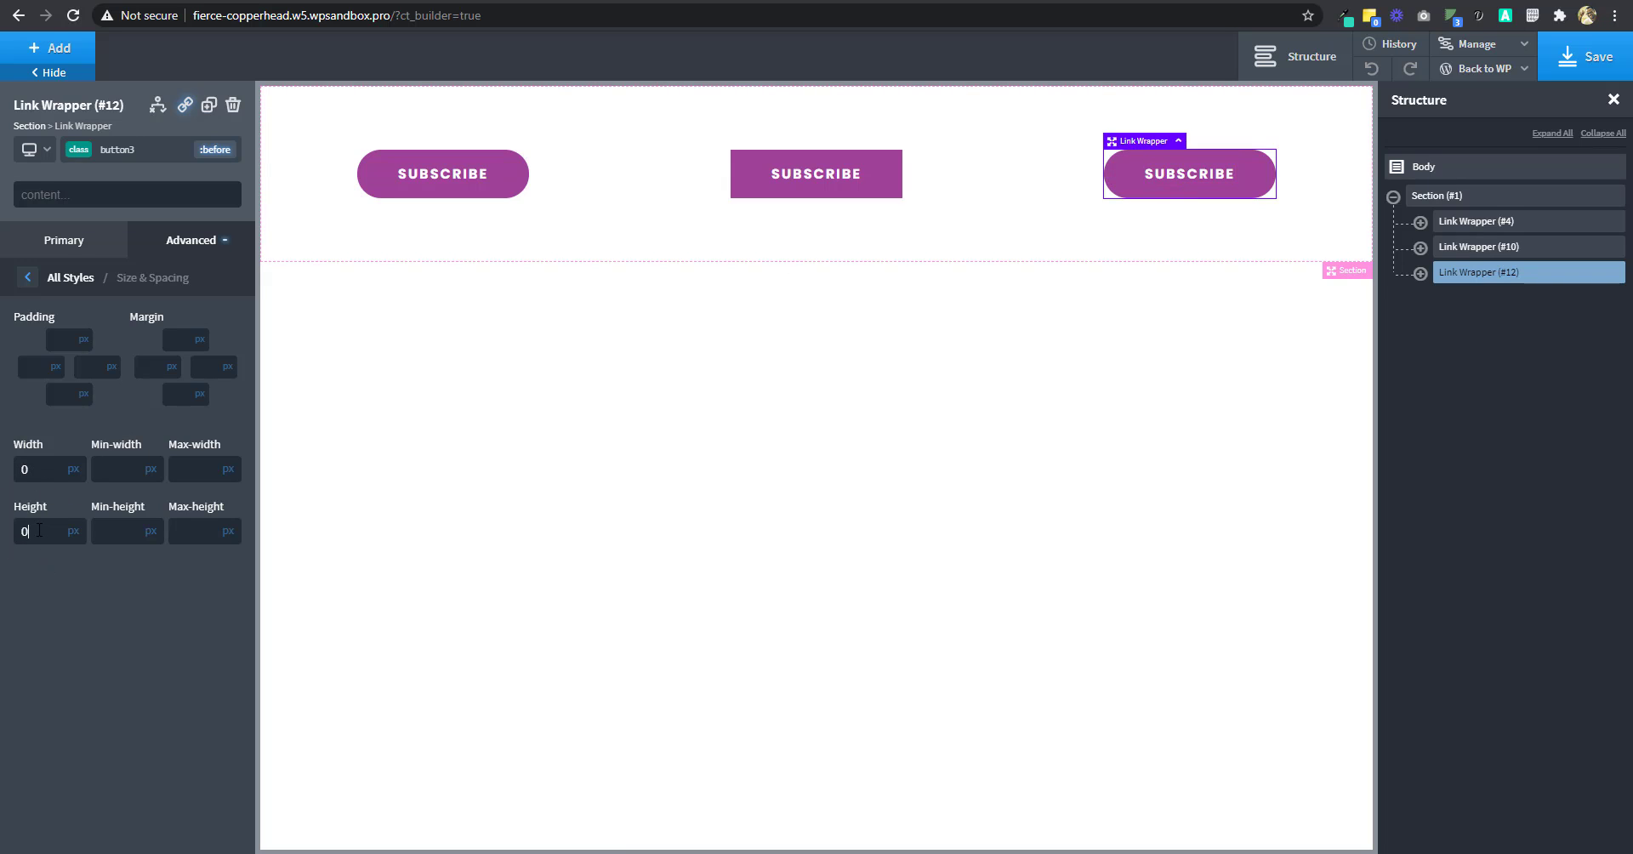
Add a custom selector .button3:hover::before based on the existing .button:hover::before selector
left_click(1506, 50)
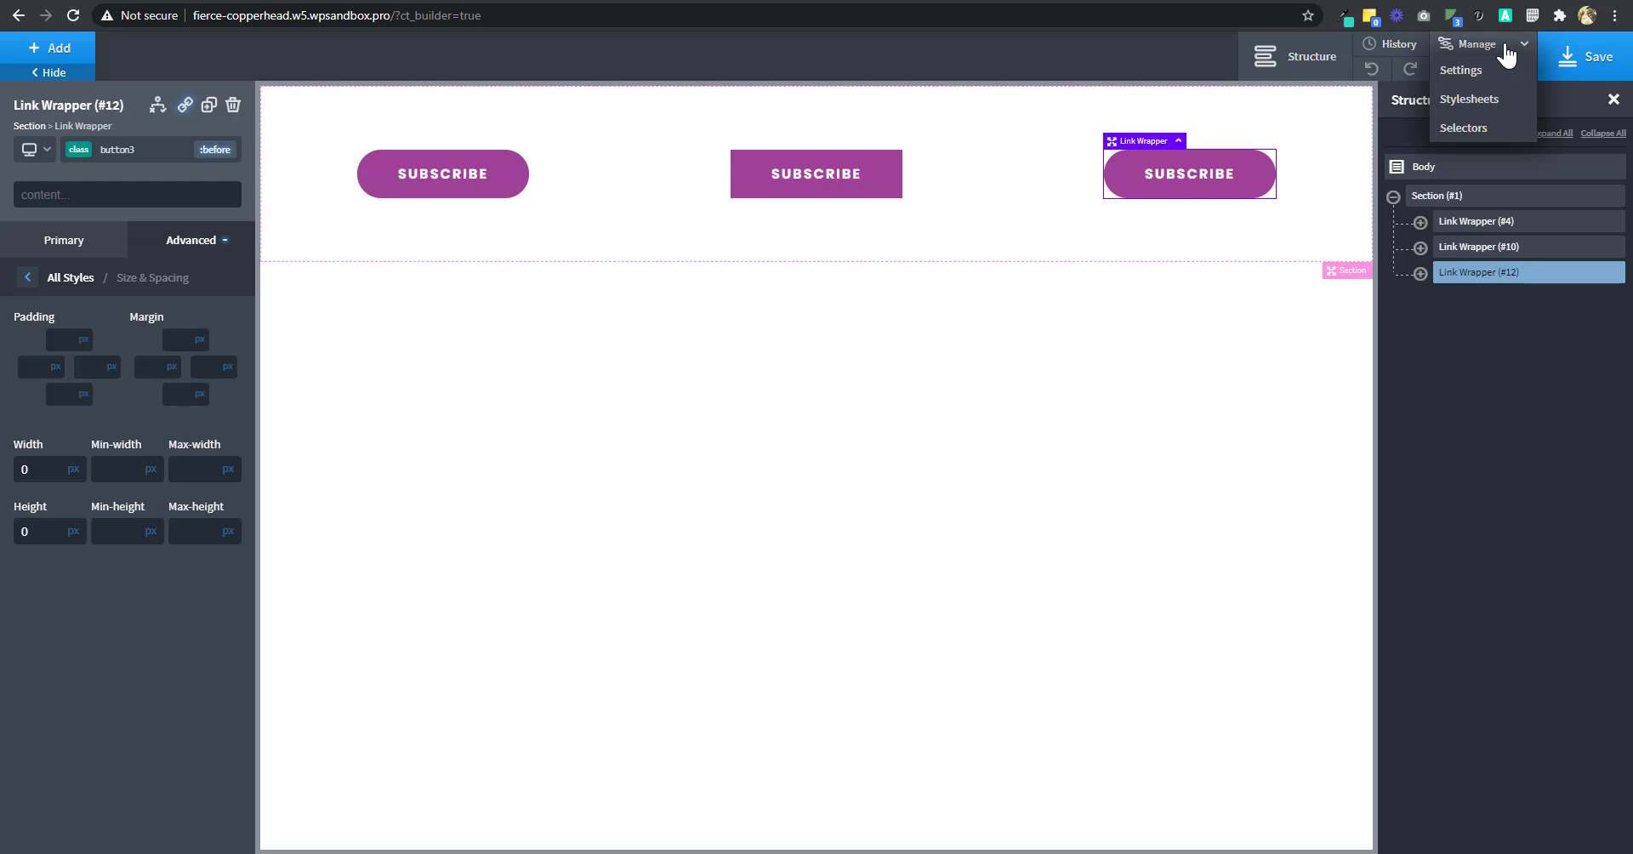
left_click(1470, 130)
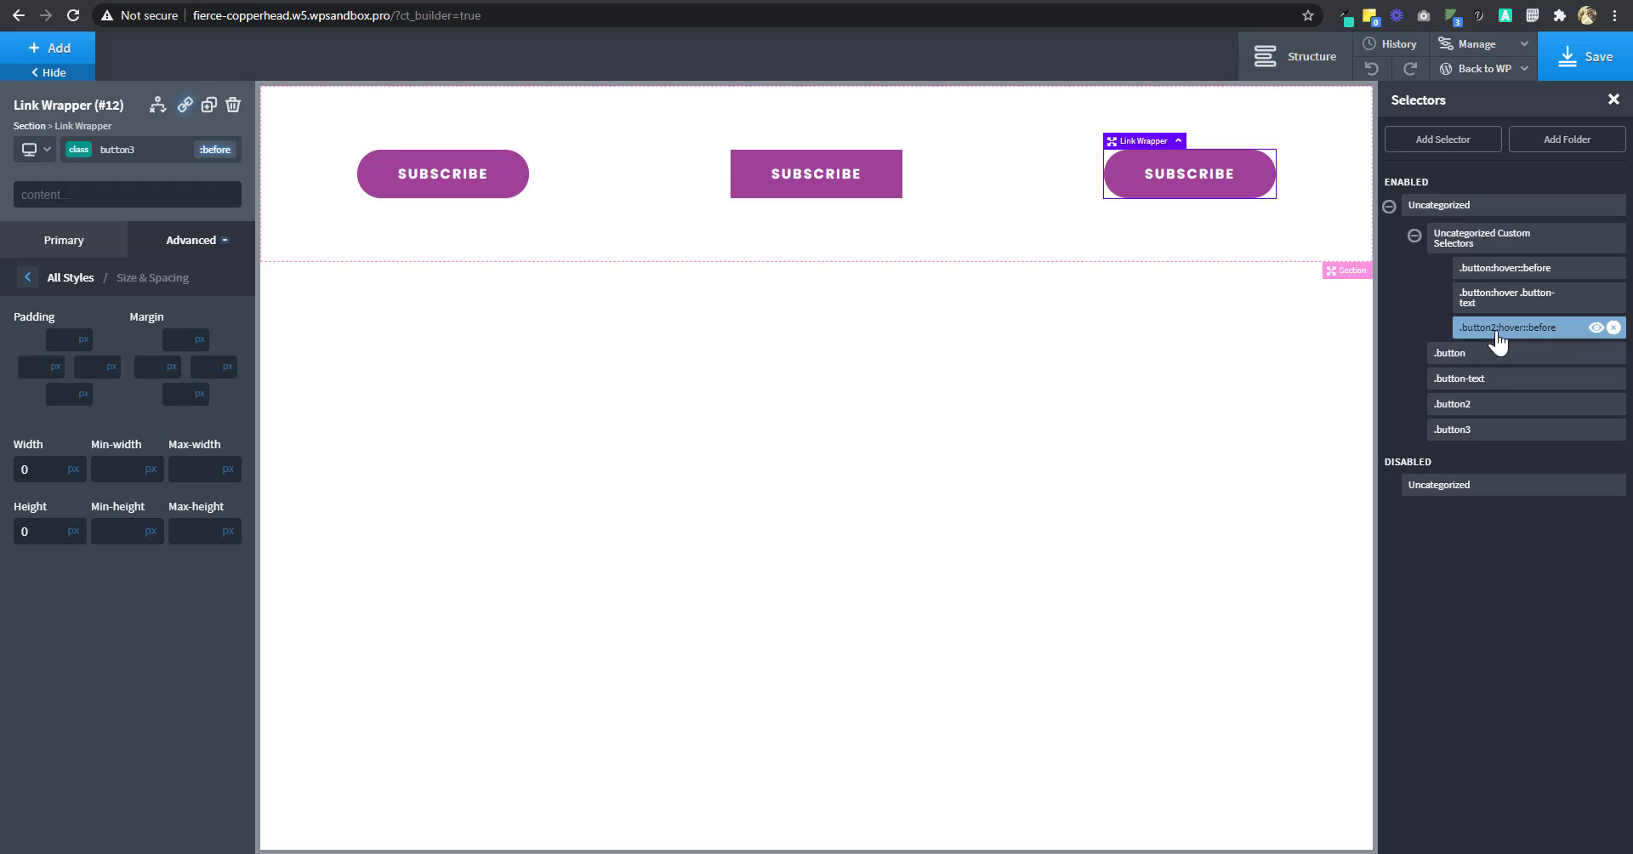
left_click(1489, 274)
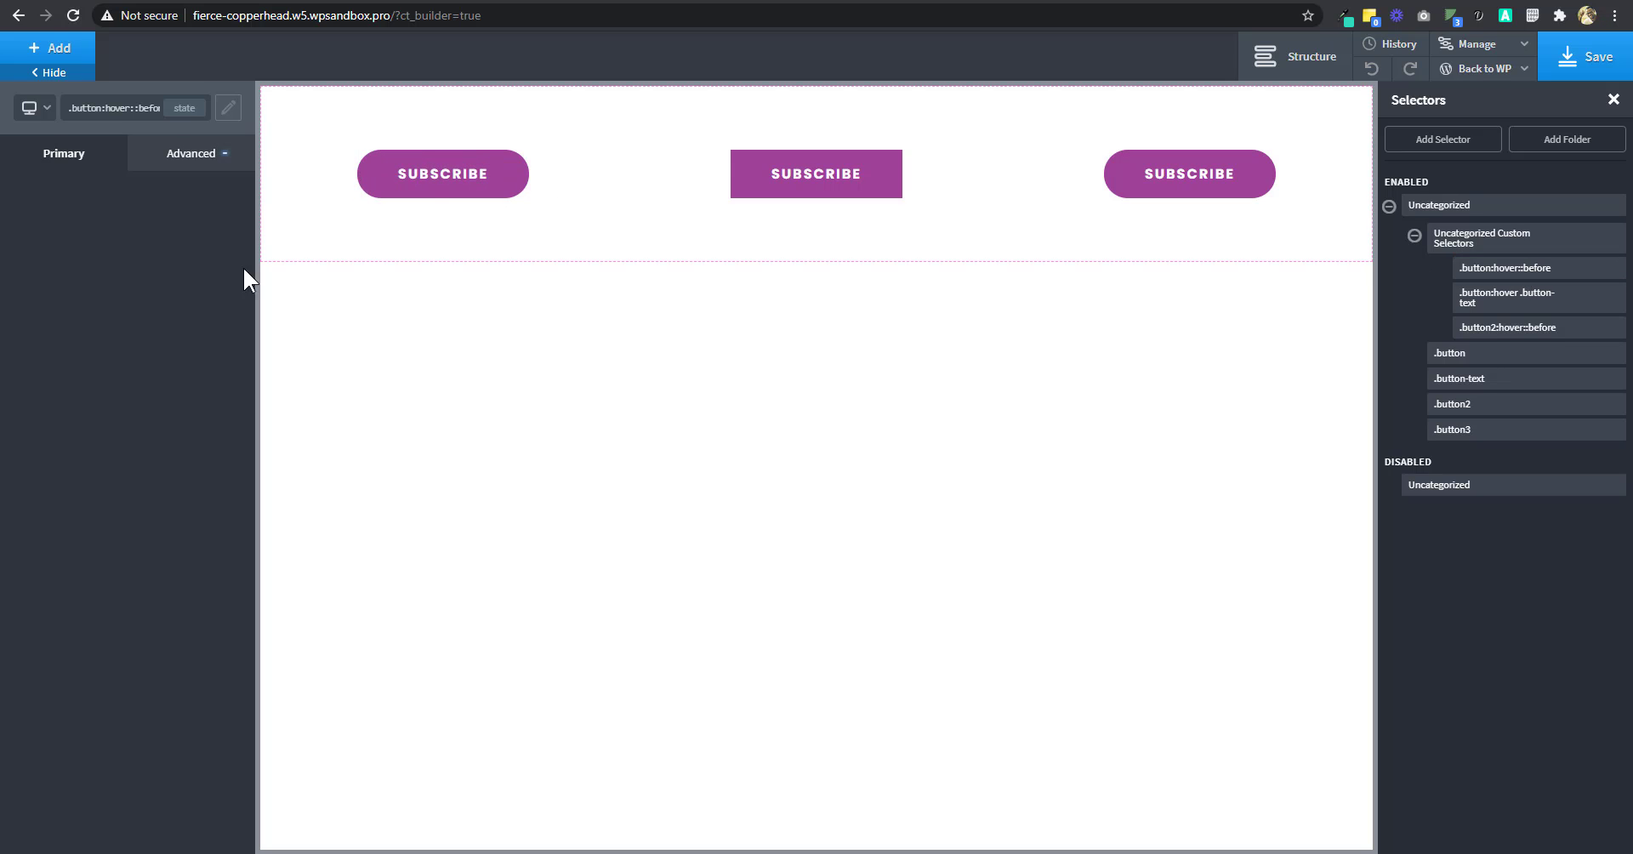
triple_click(104, 108)
key("ctrl+c")
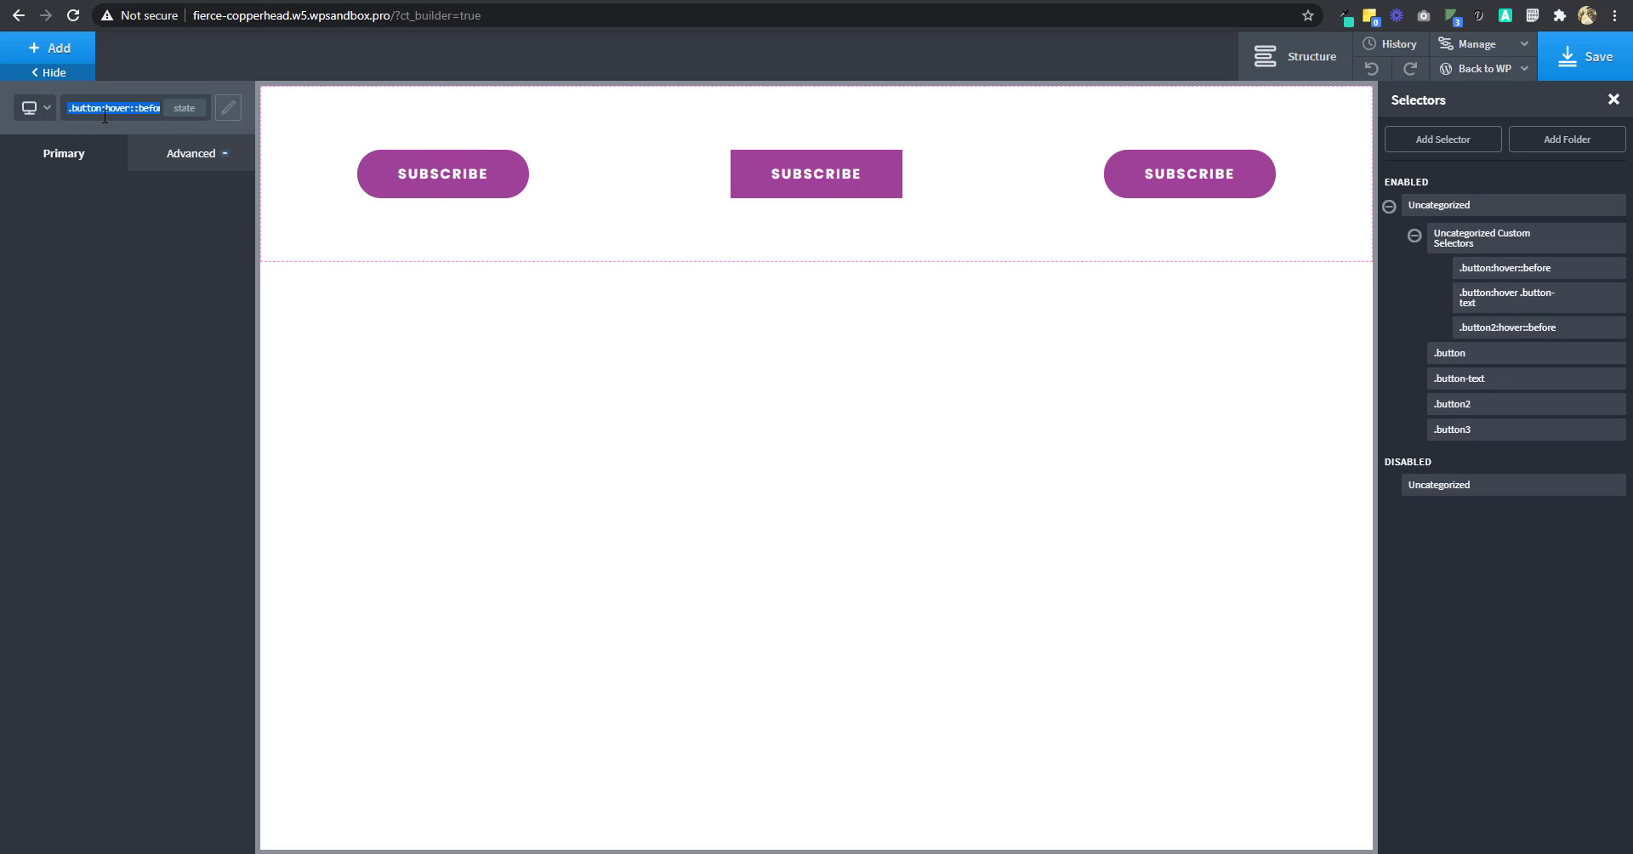
left_click(1444, 138)
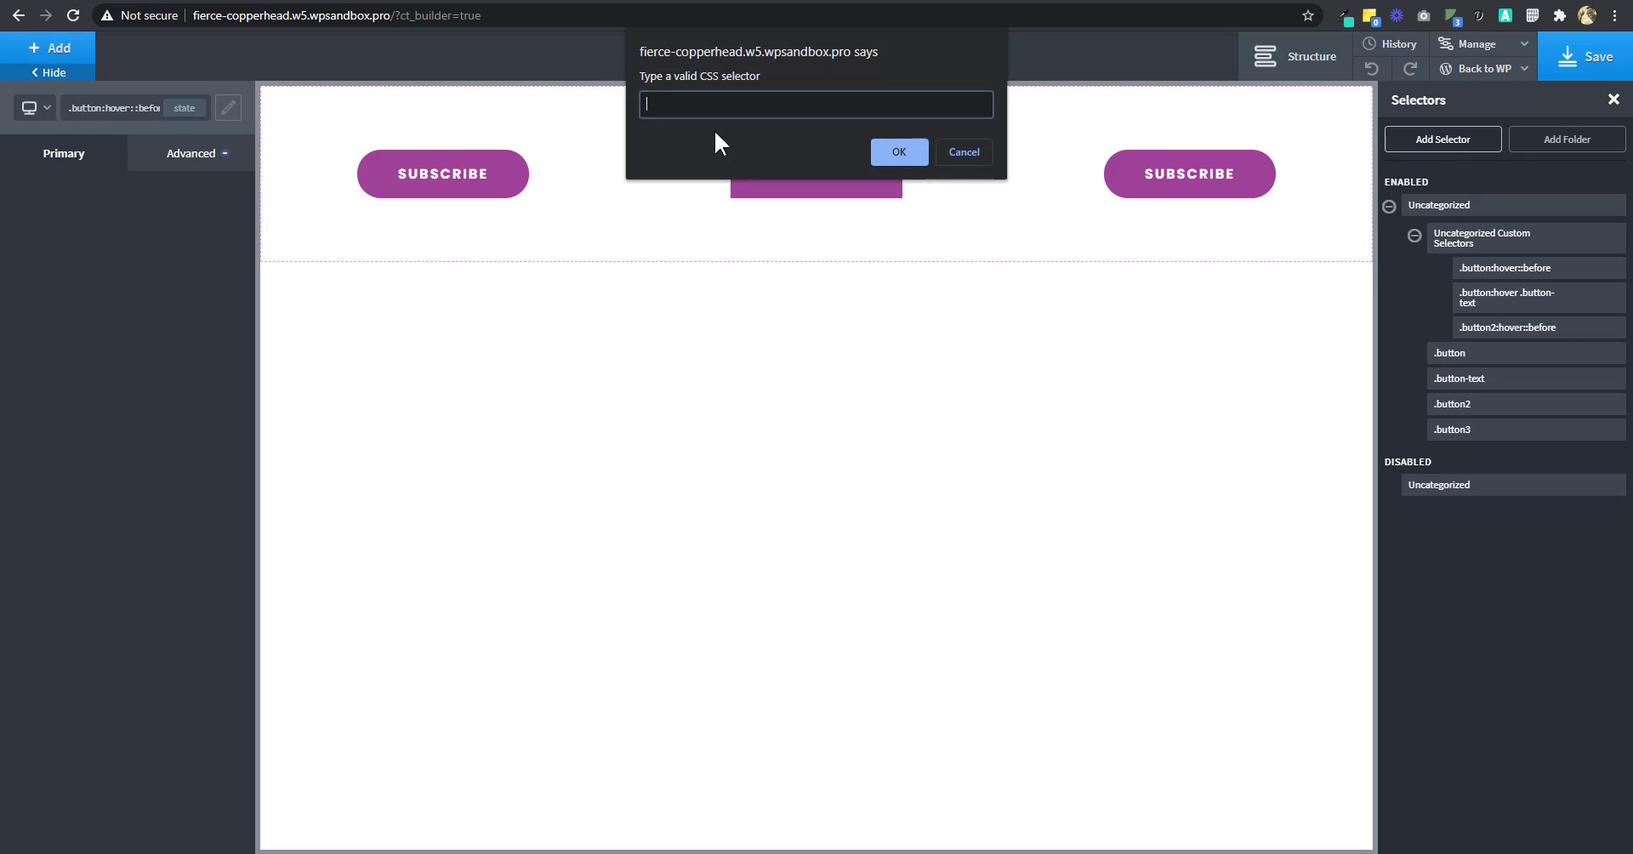
key("ctrl+v")
left_click(680, 104)
type("3")
left_click(905, 153)
Set the width and height of .button3:hover::before to 250 px each and save the page
left_click(214, 161)
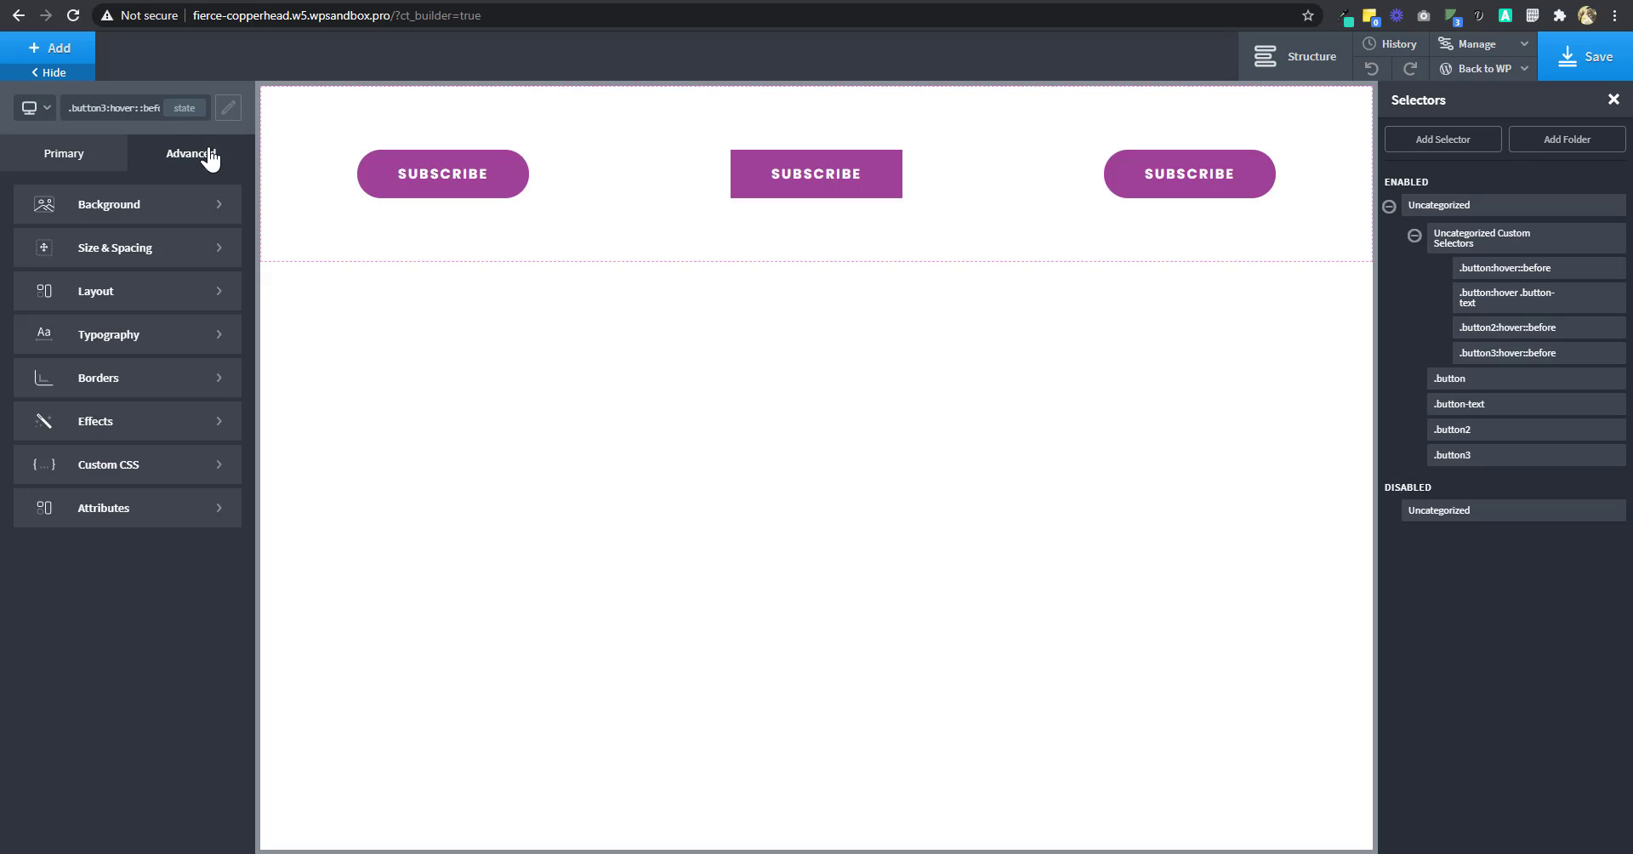
left_click(135, 247)
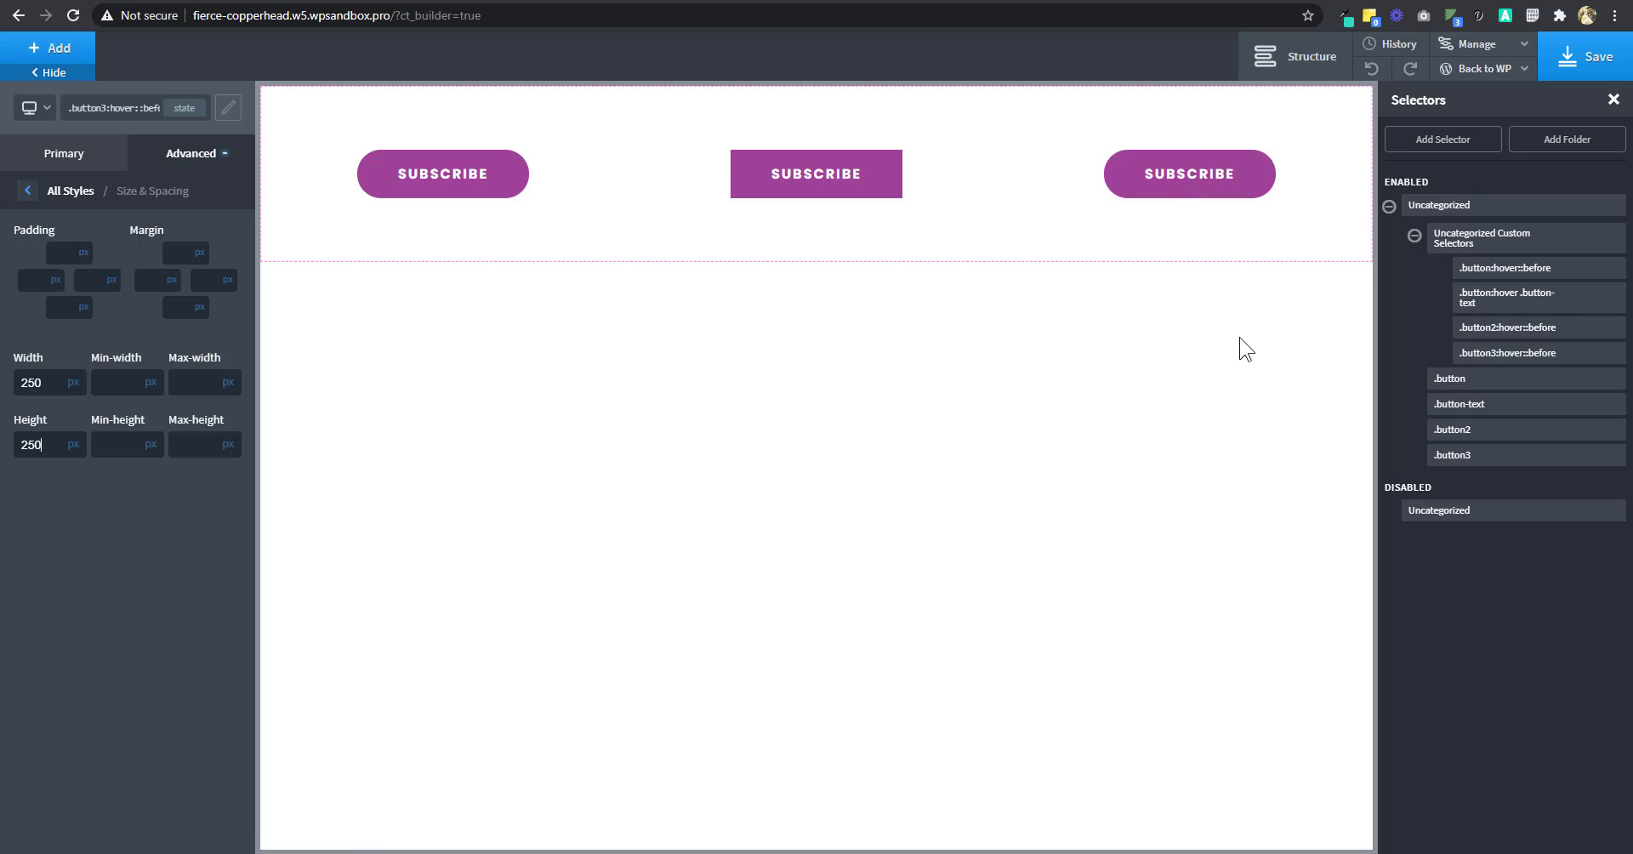
left_click(1584, 71)
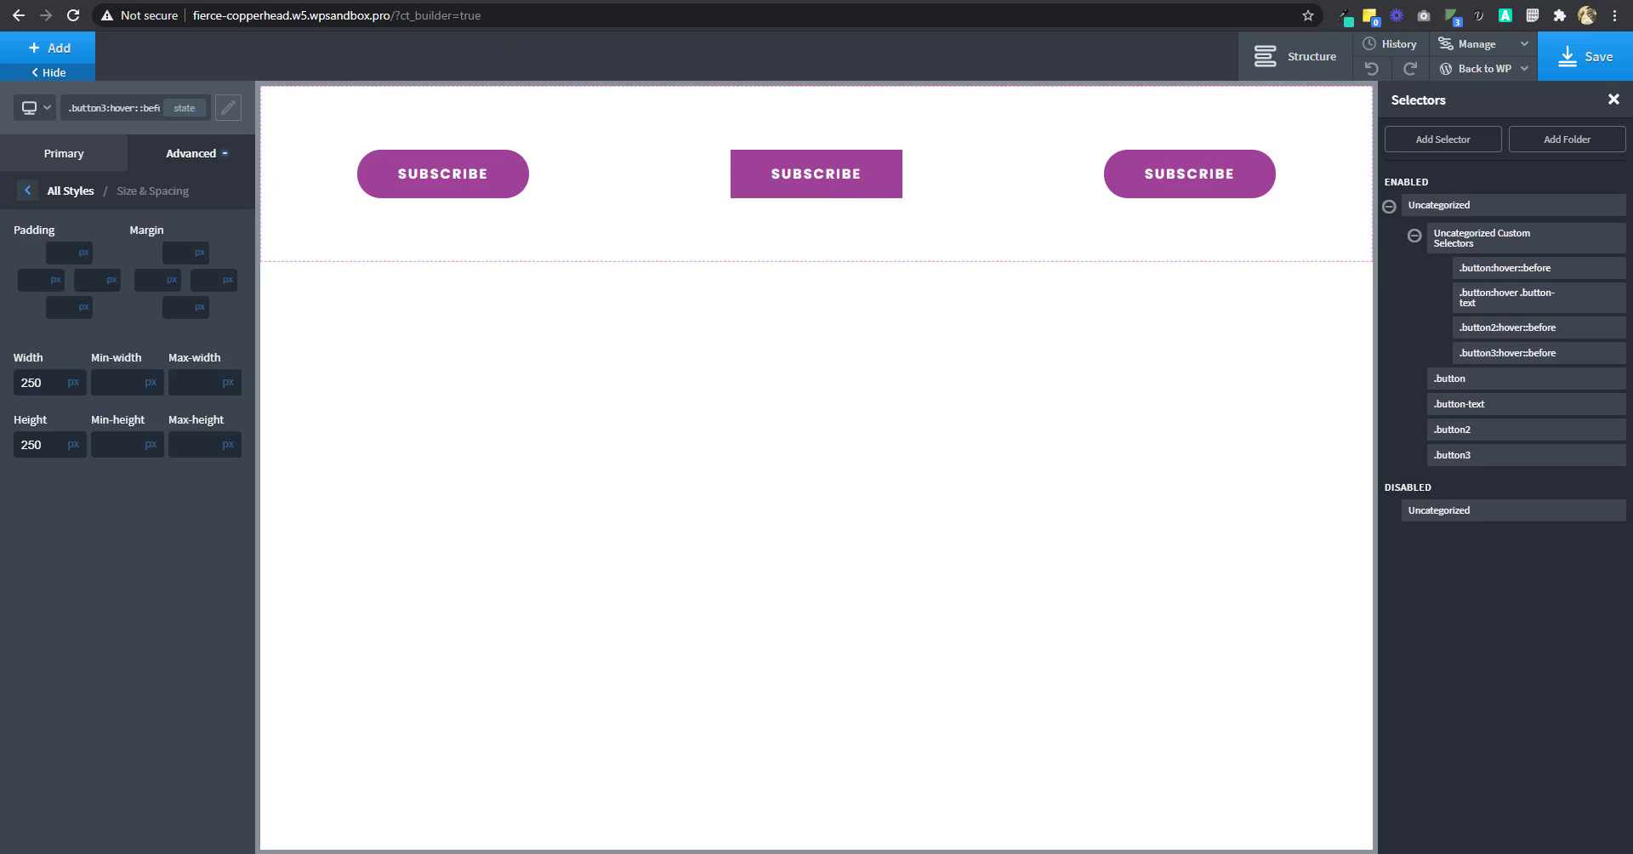
left_click(708, 3)
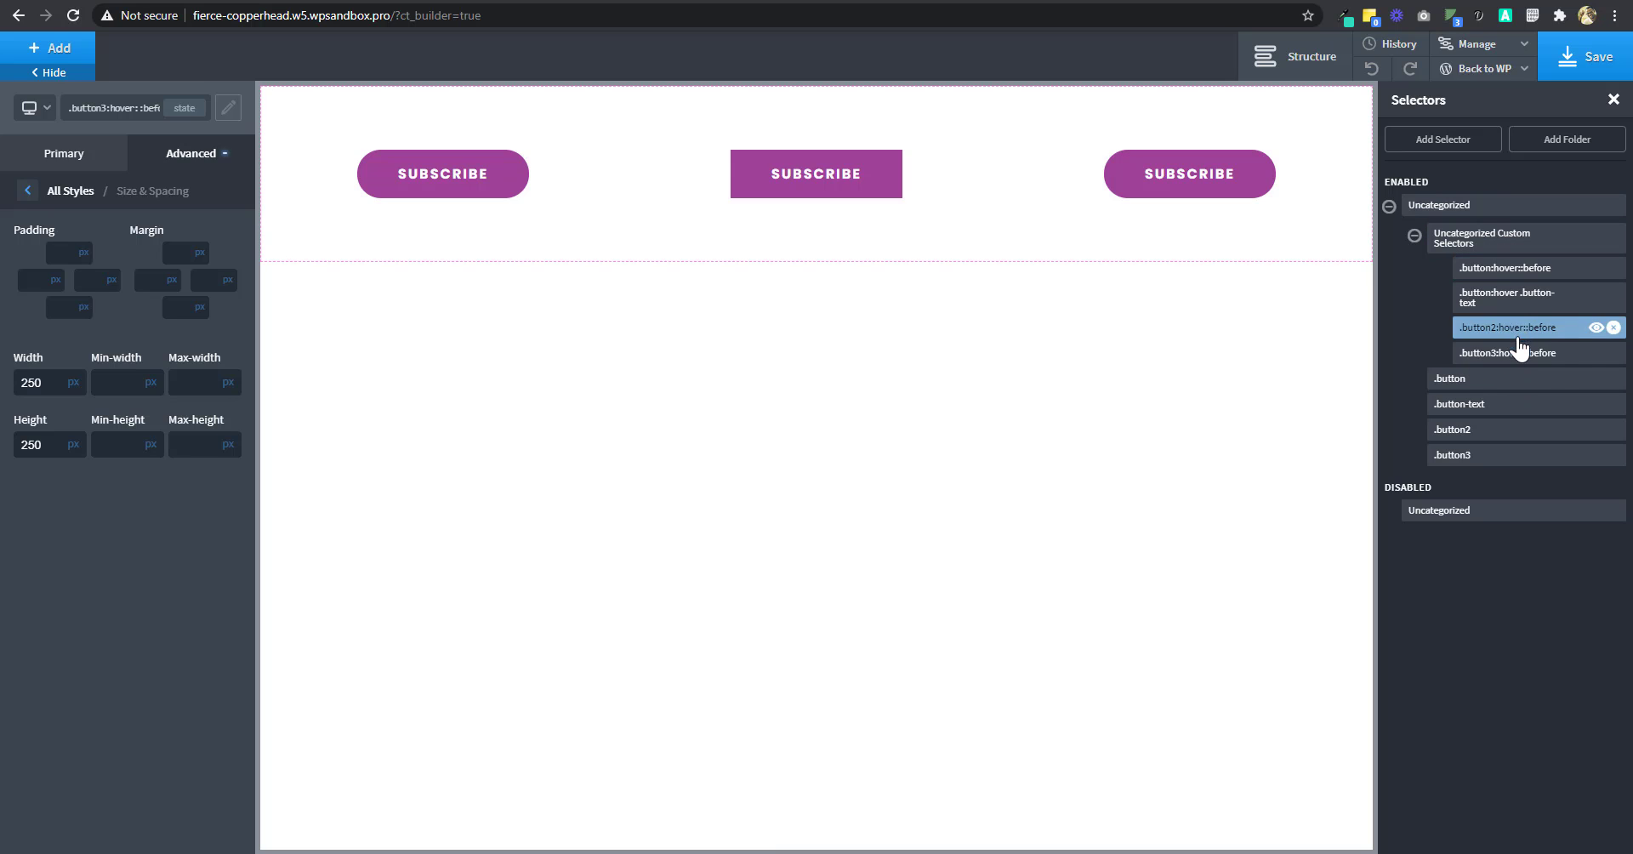
Add a custom selector .button3:hover .button-text based on the existing .button:hover .button-text selector
left_click(1521, 306)
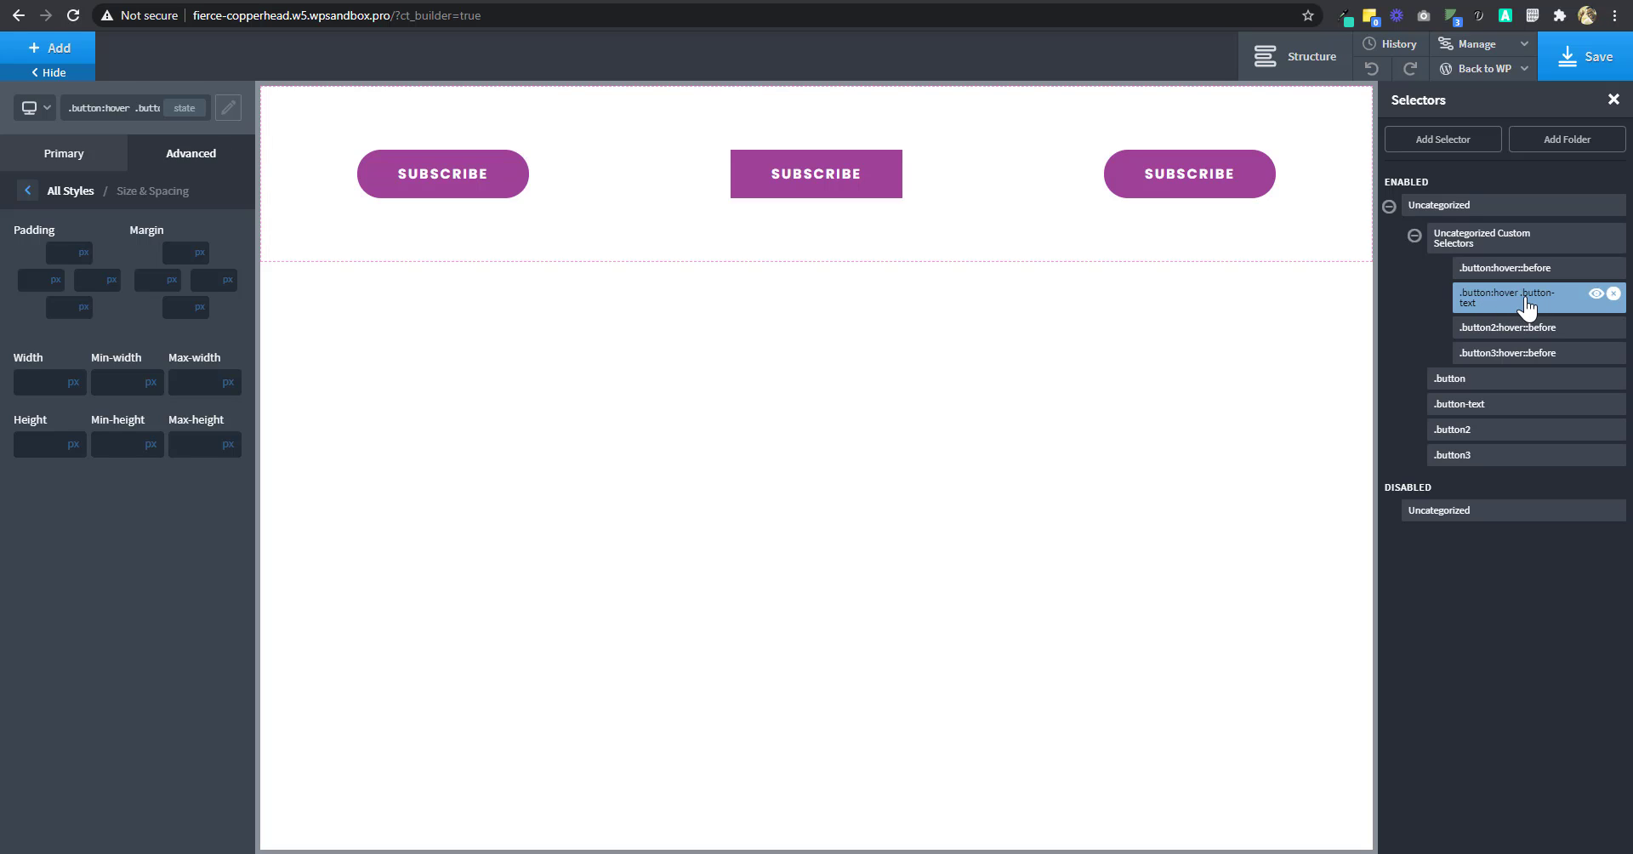
triple_click(107, 109)
key("ctrl+c")
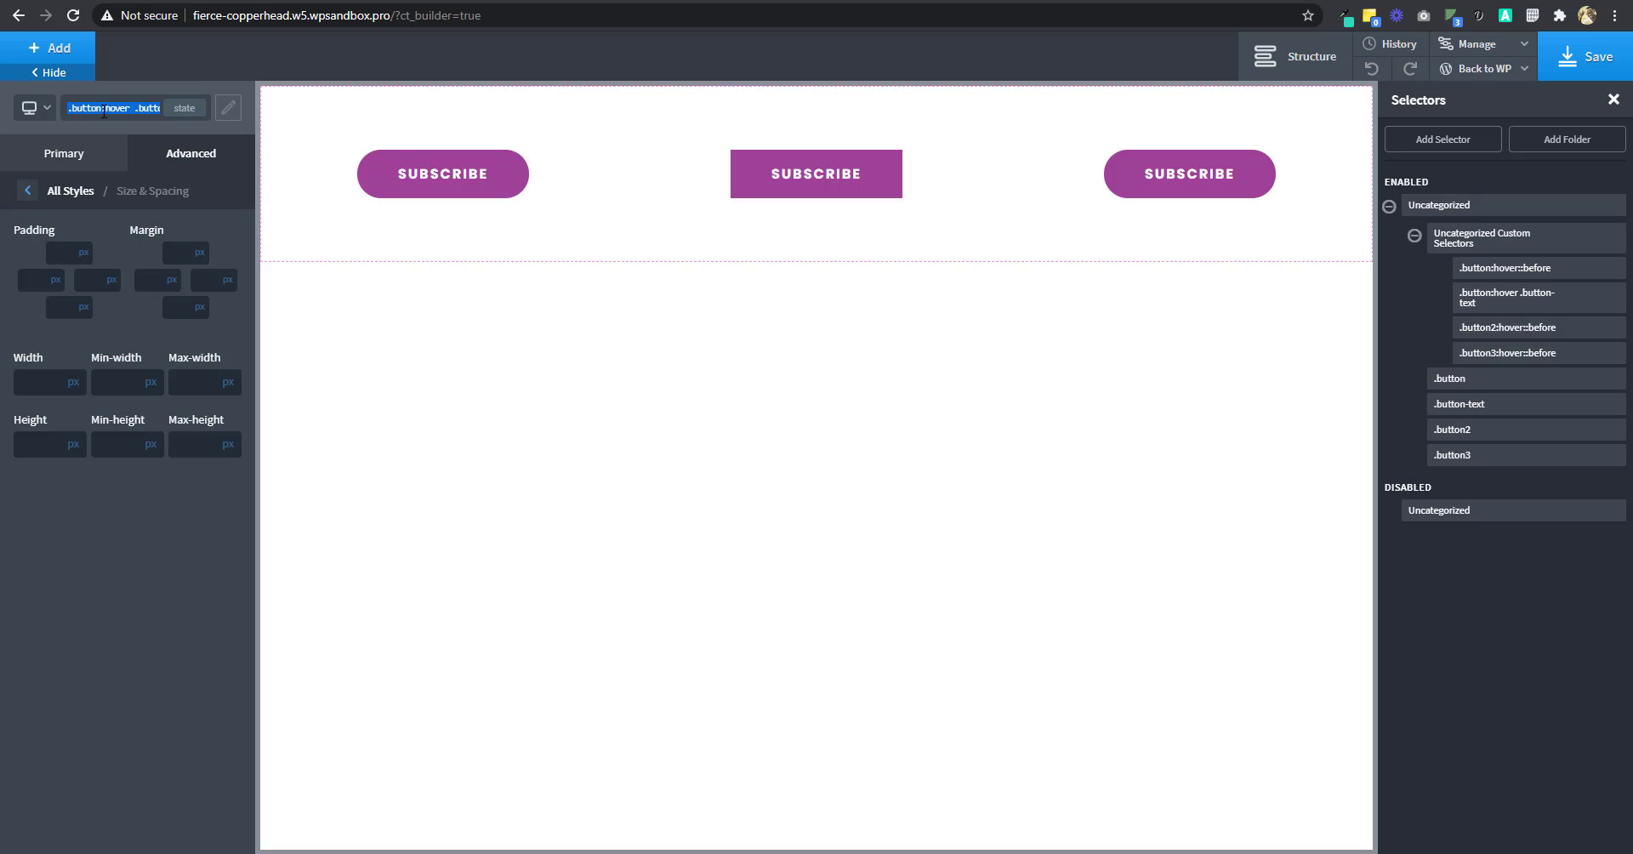
left_click(1446, 143)
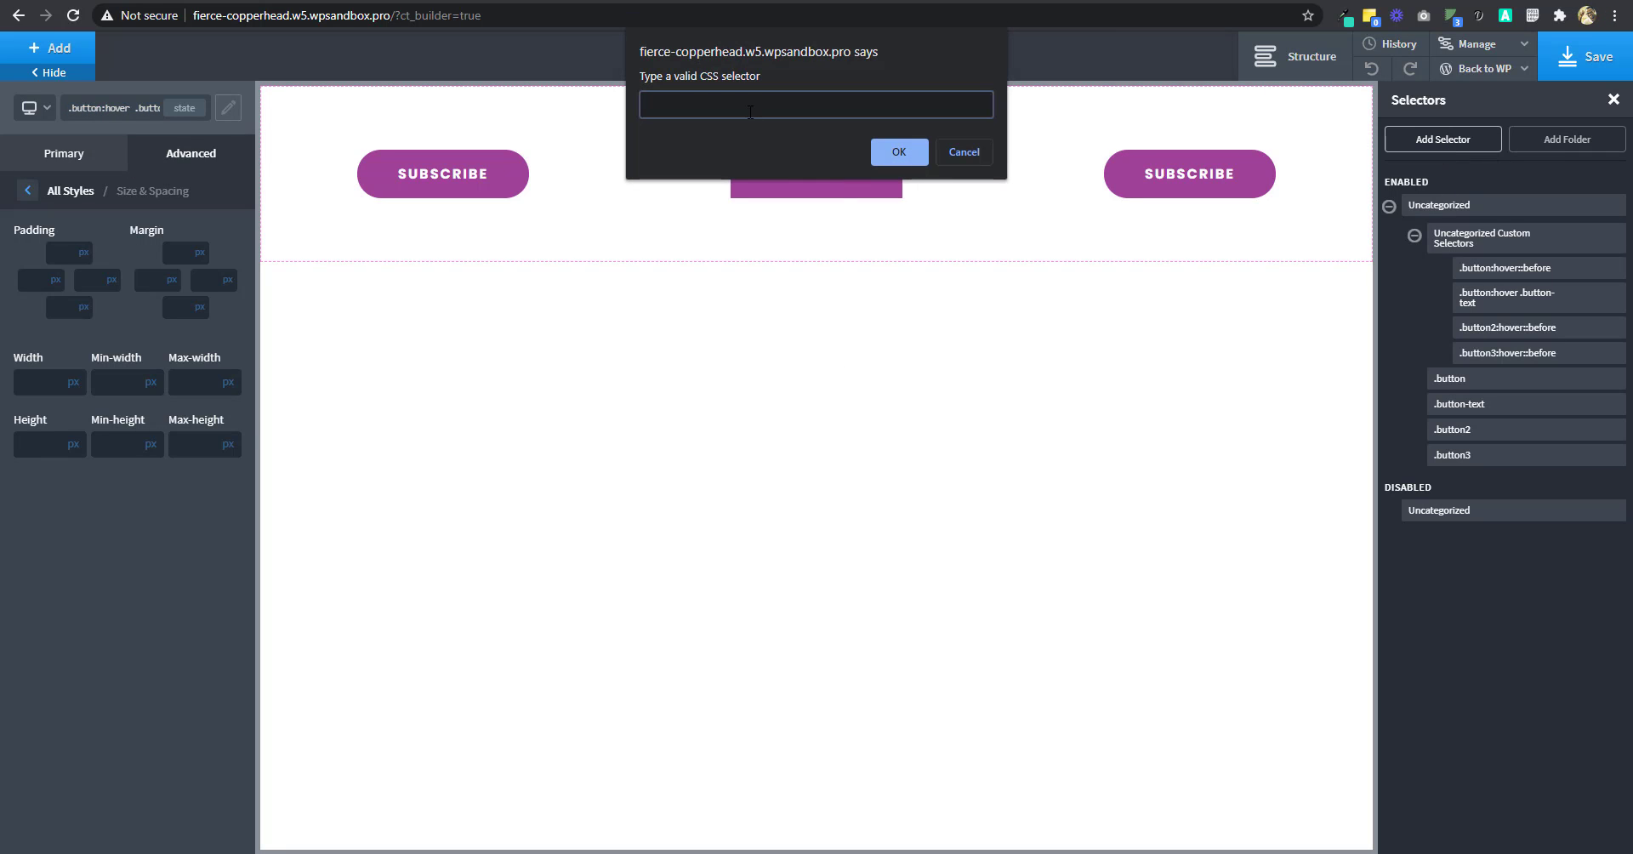
key("ctrl+v")
left_click(681, 105)
type("3")
left_click(899, 152)
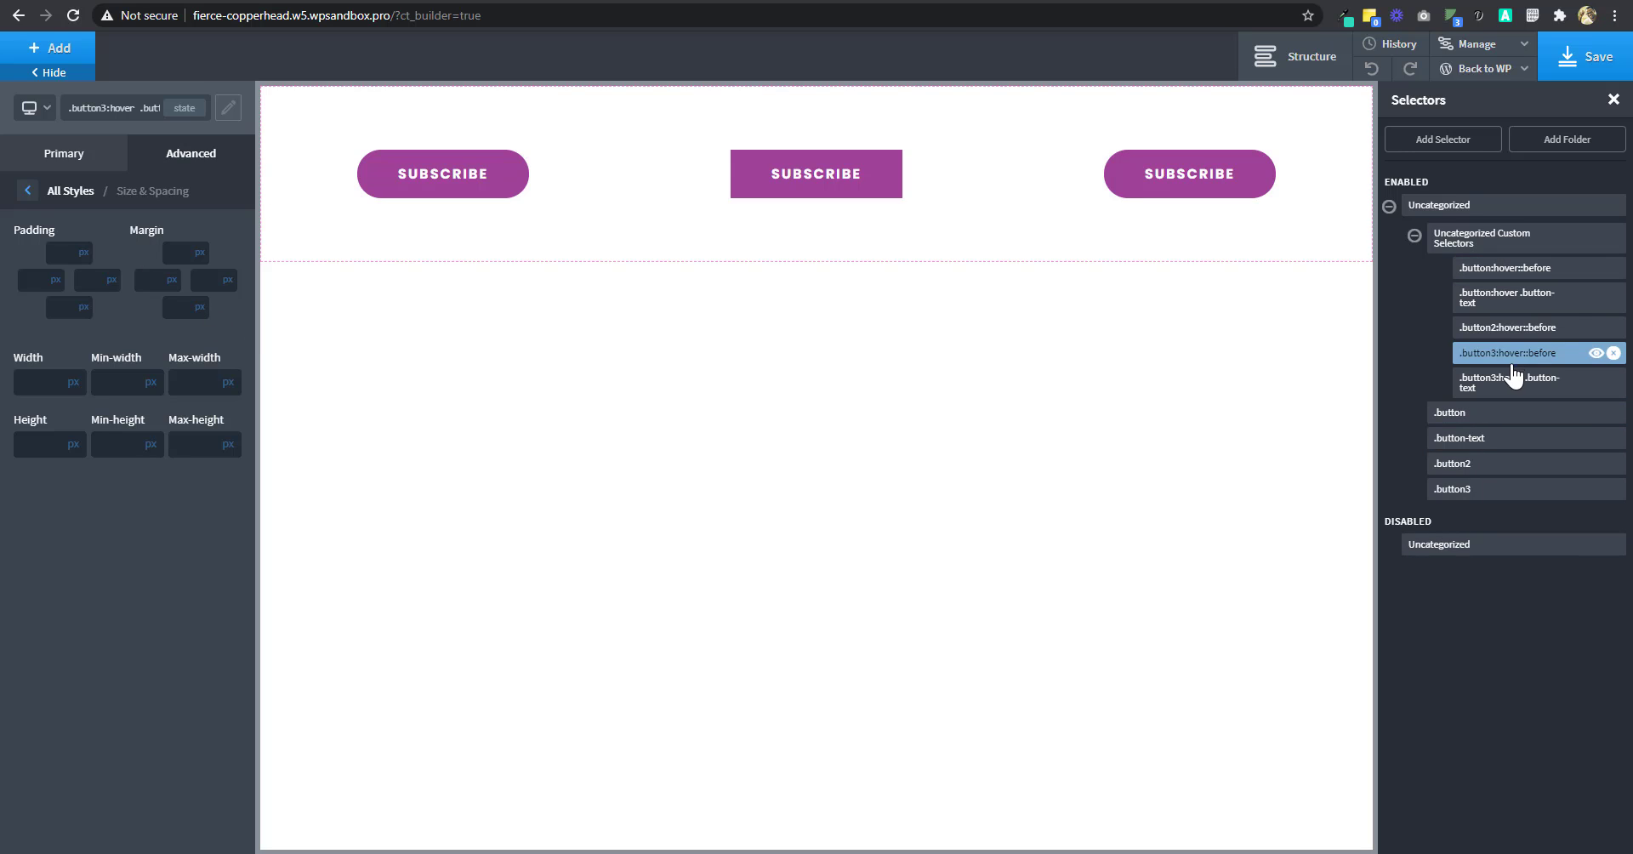
Add a scale transform of 1.2 on X, Y and Z to the .button3:hover .button-text selector and save the page
left_click(197, 165)
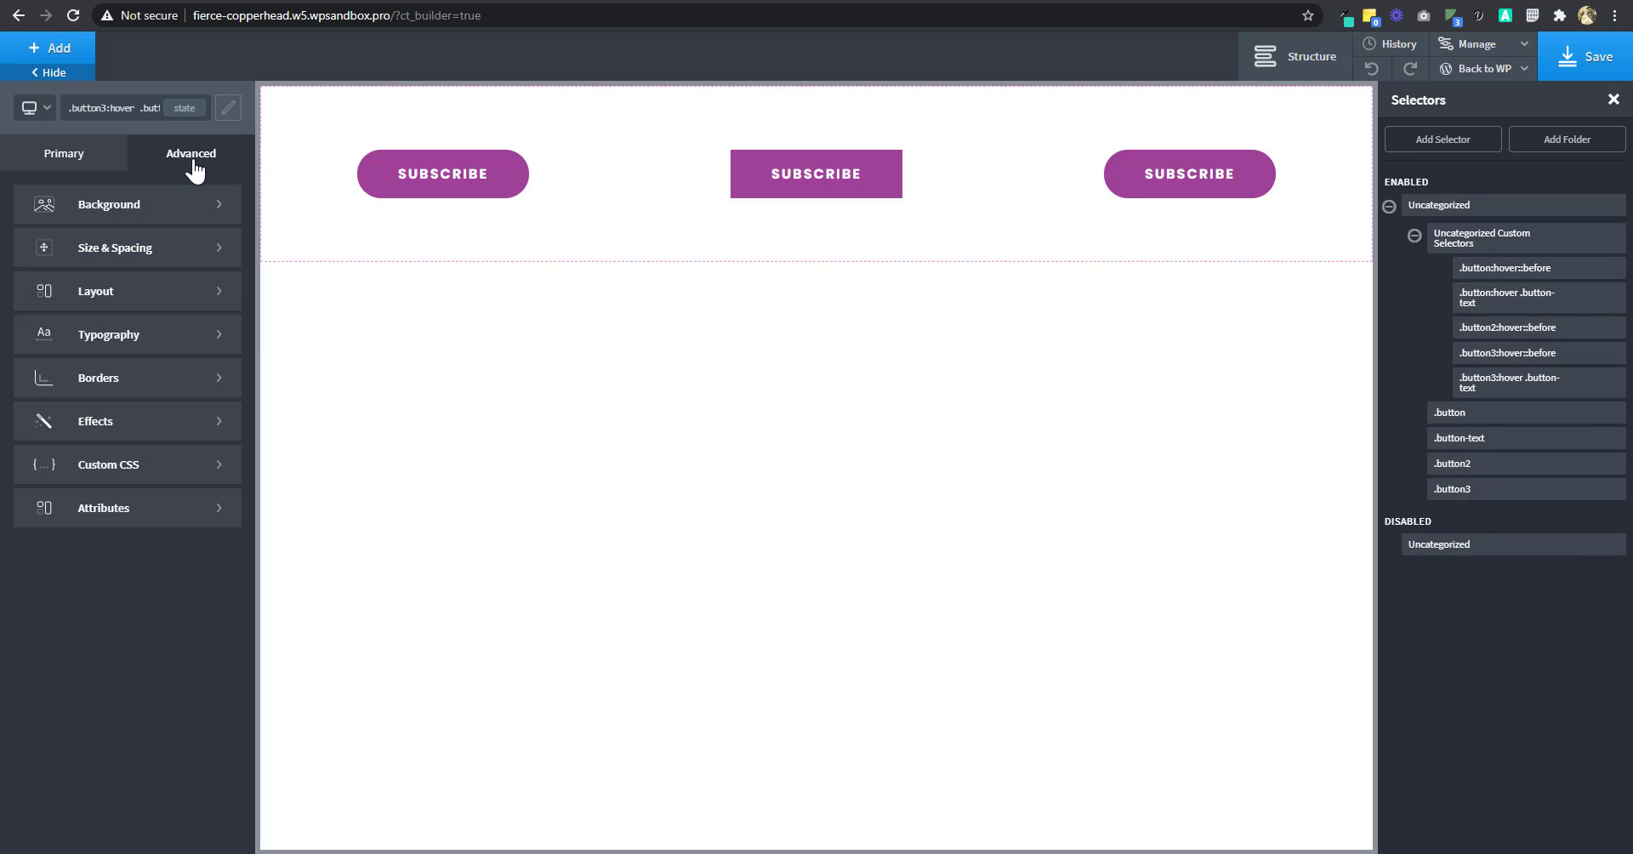
left_click(144, 423)
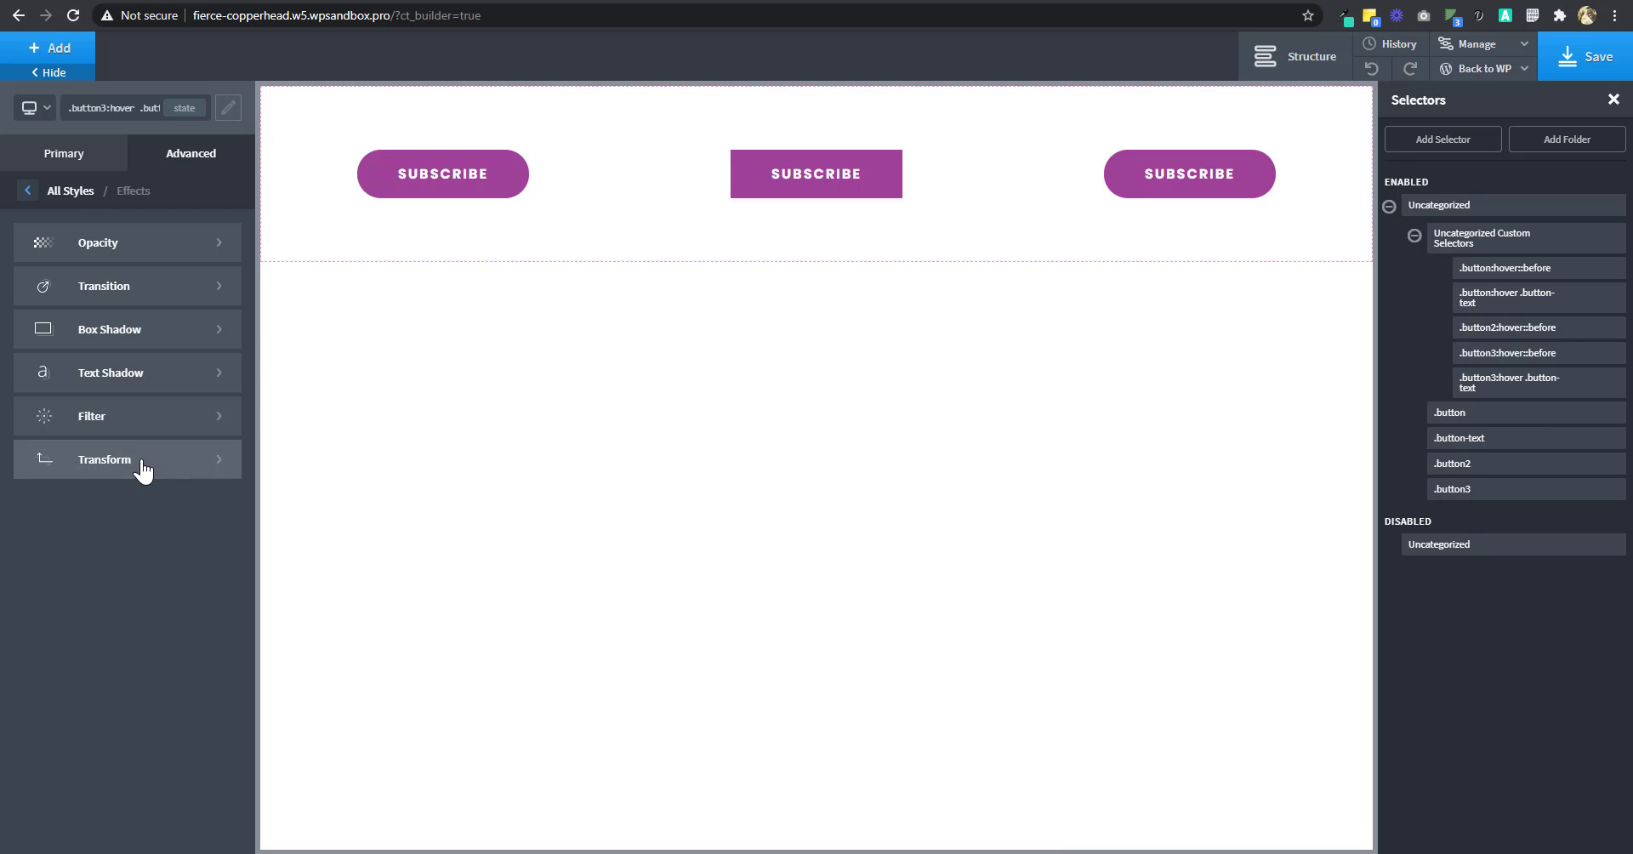
left_click(139, 461)
left_click(47, 240)
left_click(79, 313)
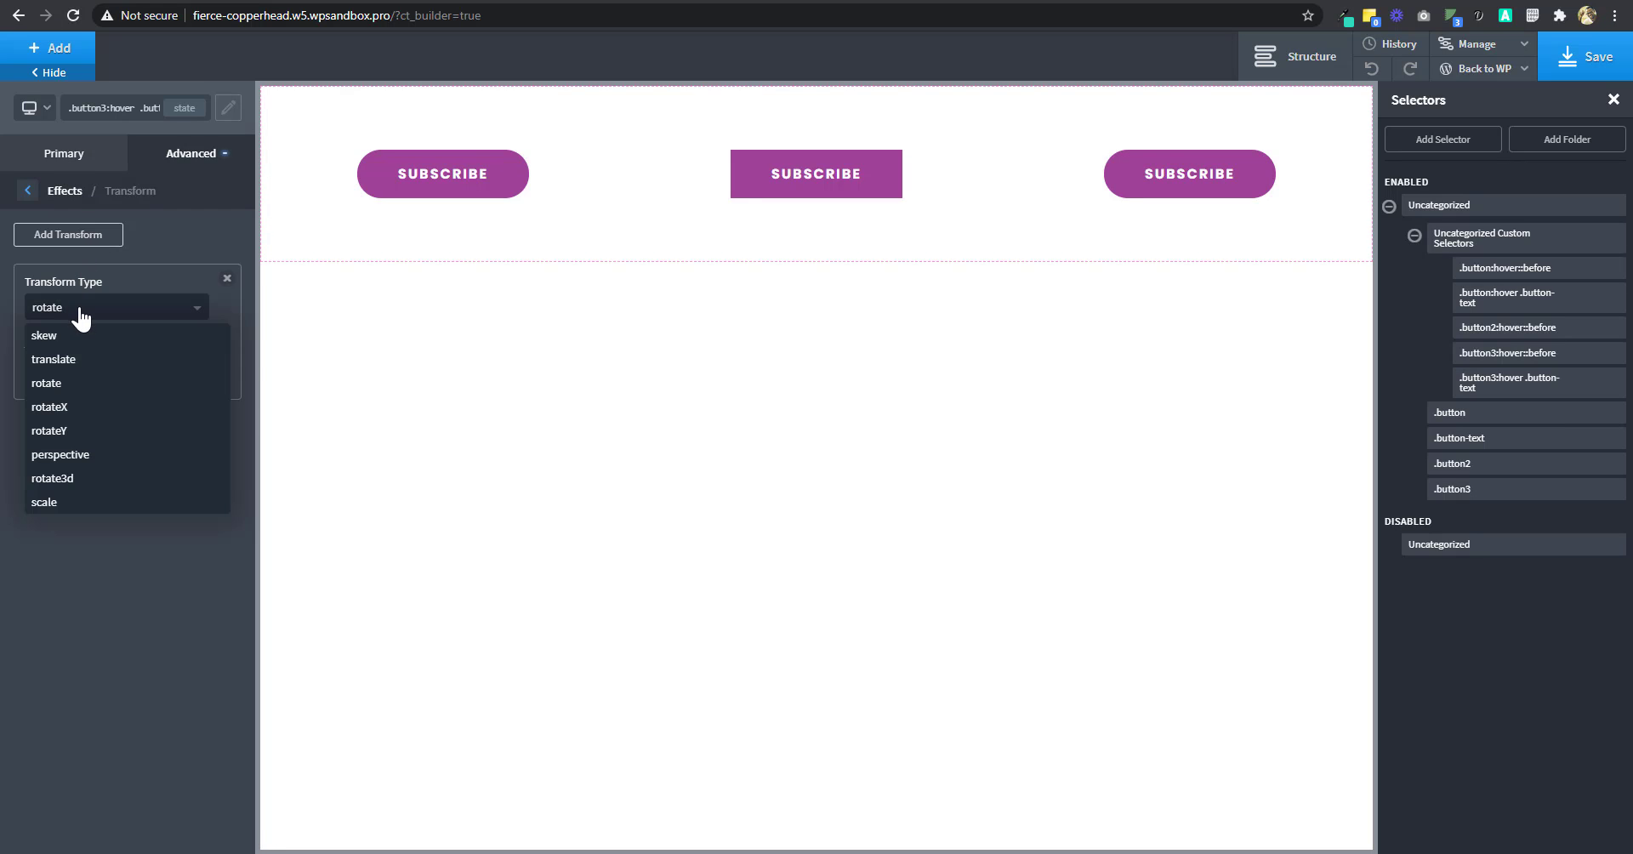
left_click(60, 473)
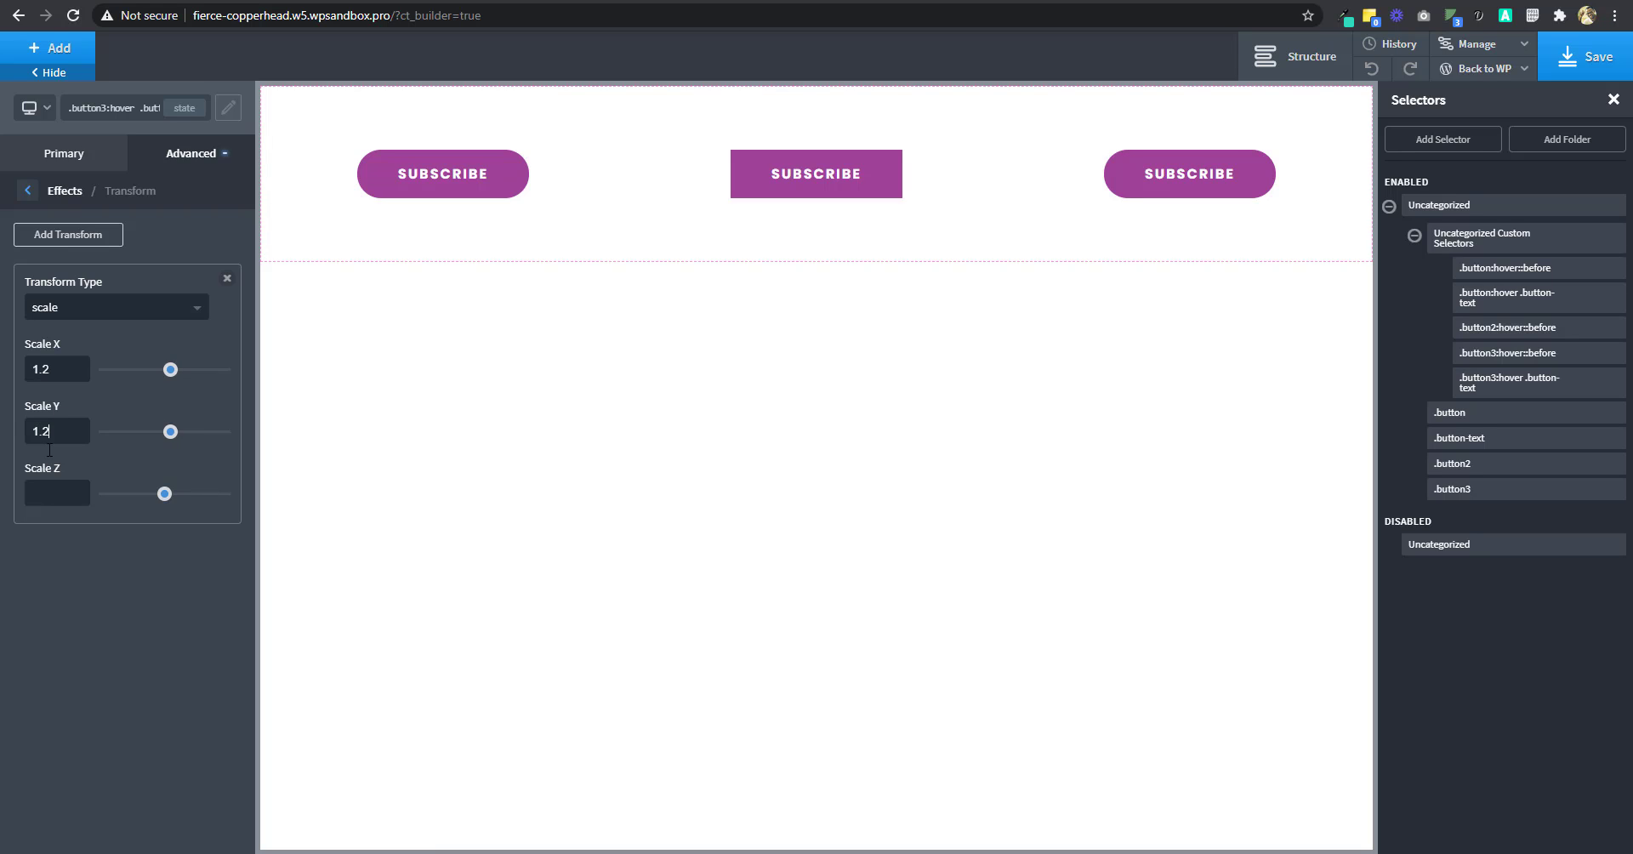
type("2")
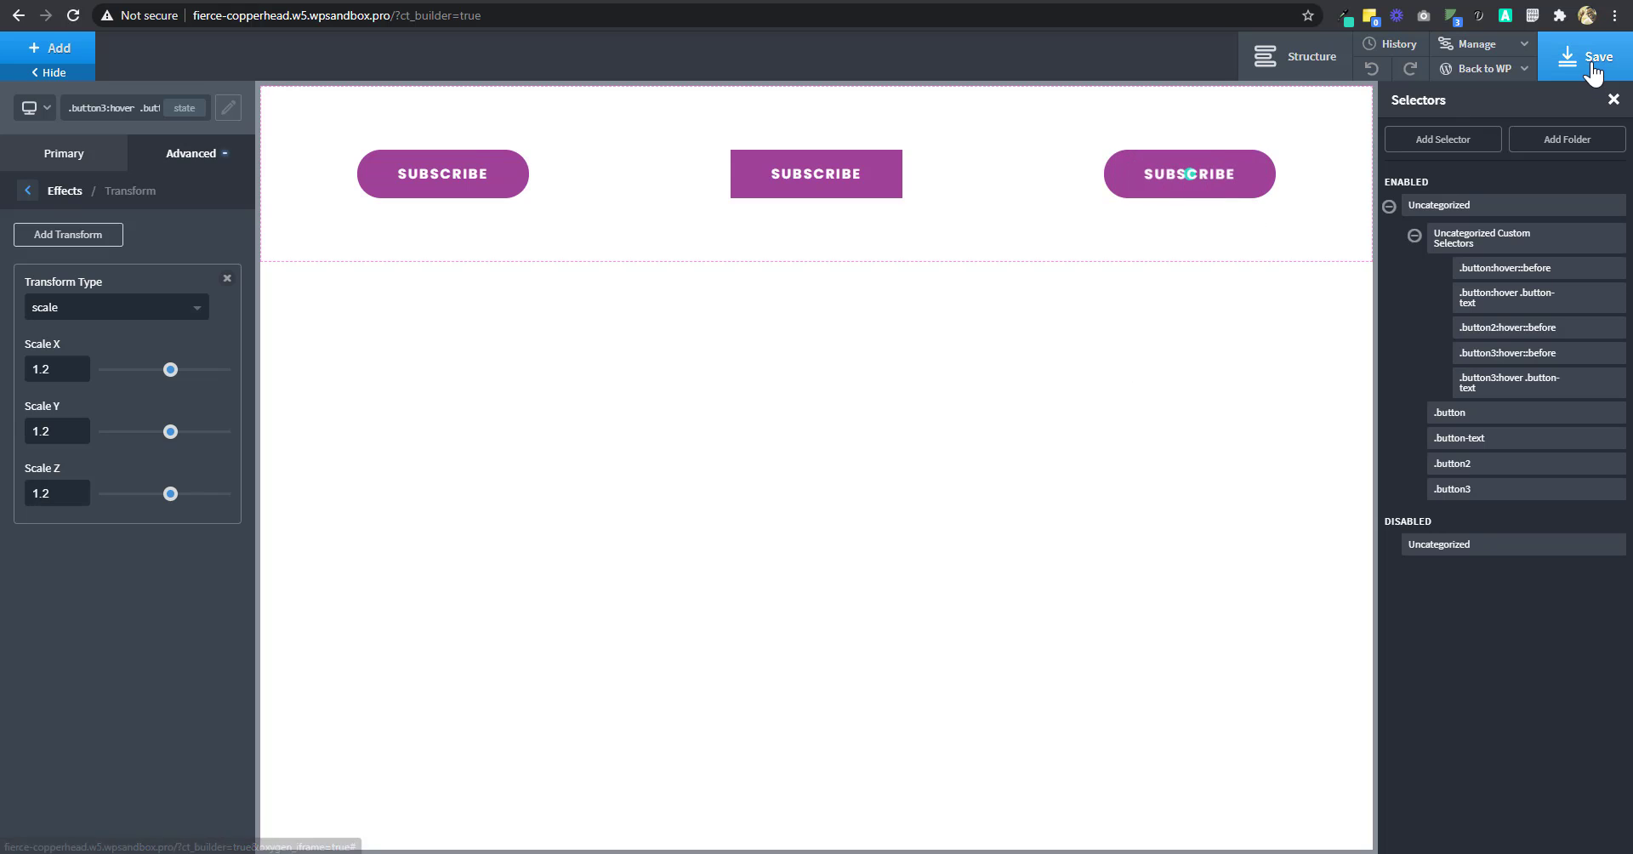
left_click(1548, 63)
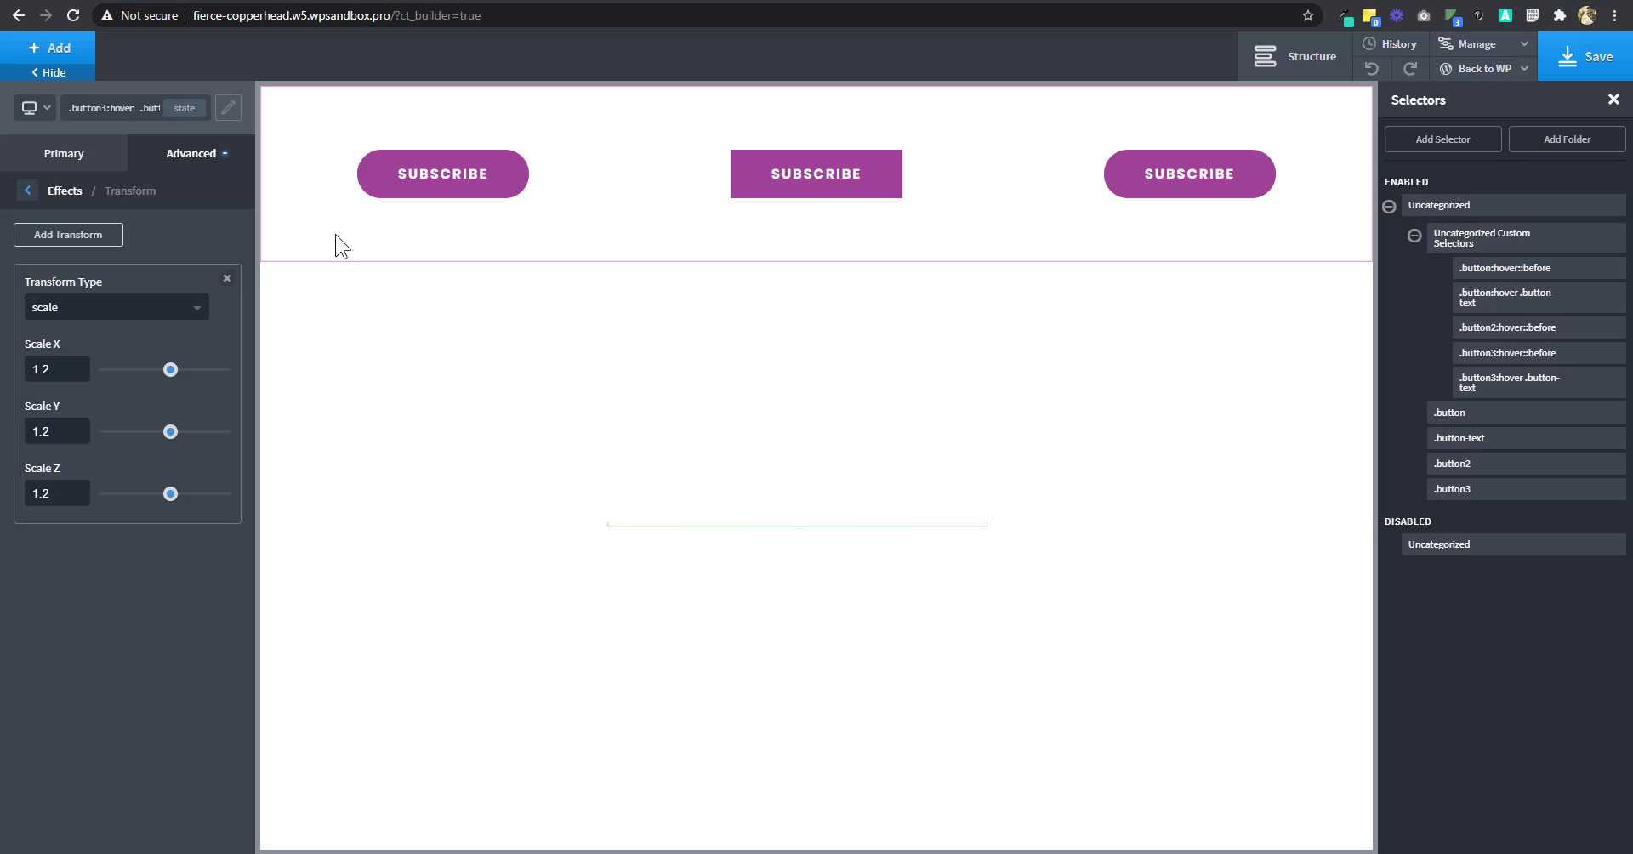